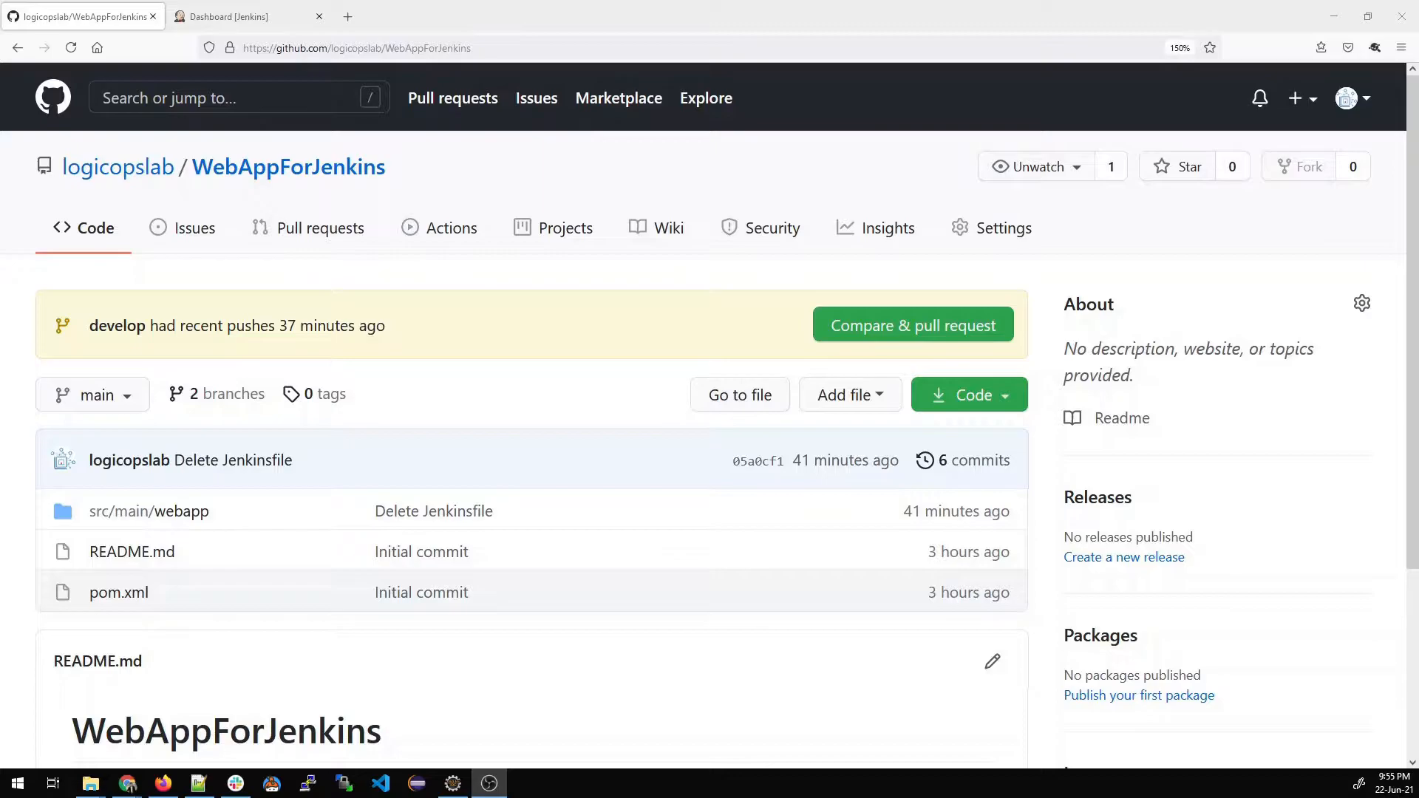
# Check the repository's branch list, then inspect the WEB-INF folder and index.jsp code under src/main/webapp on the main branch.
pyautogui.click(126, 399)
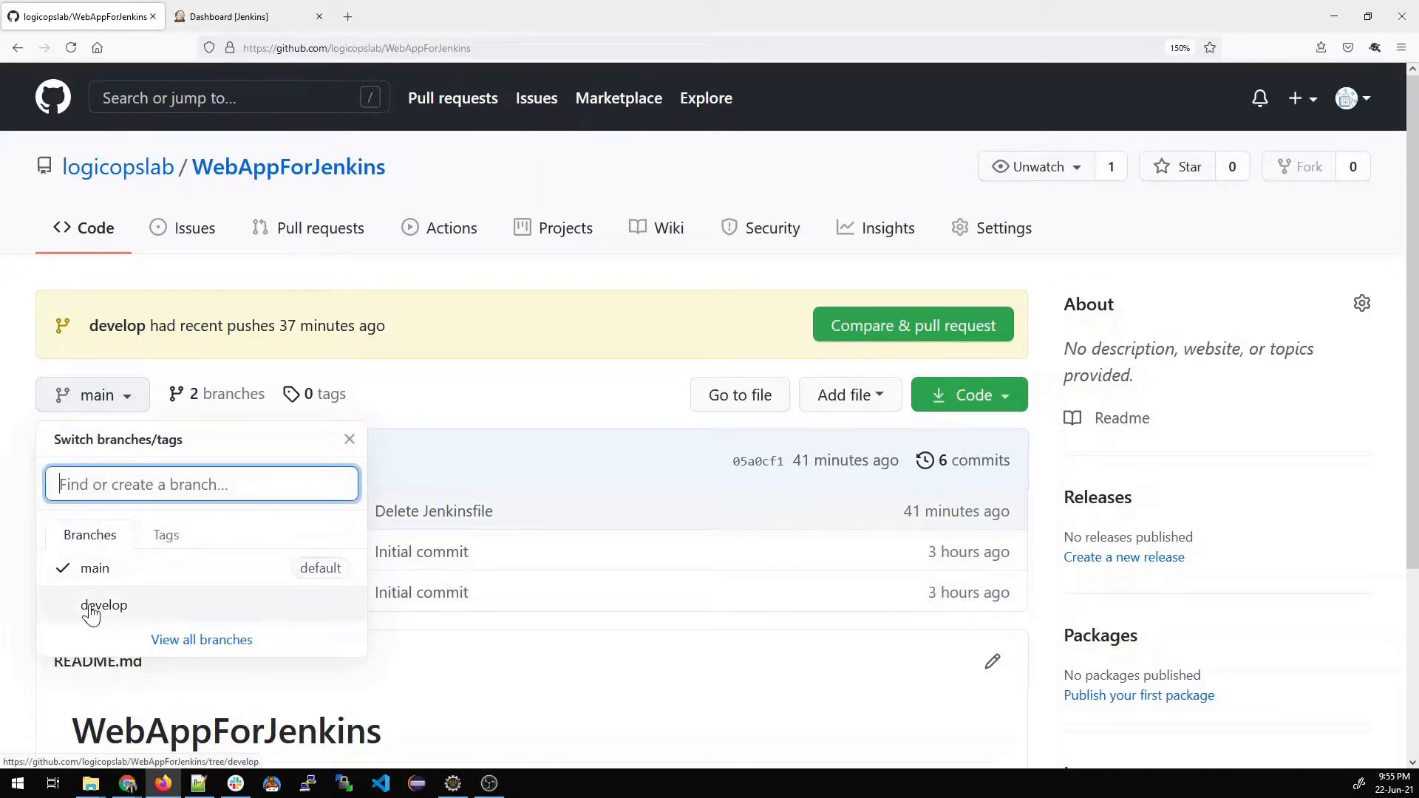
pyautogui.click(472, 689)
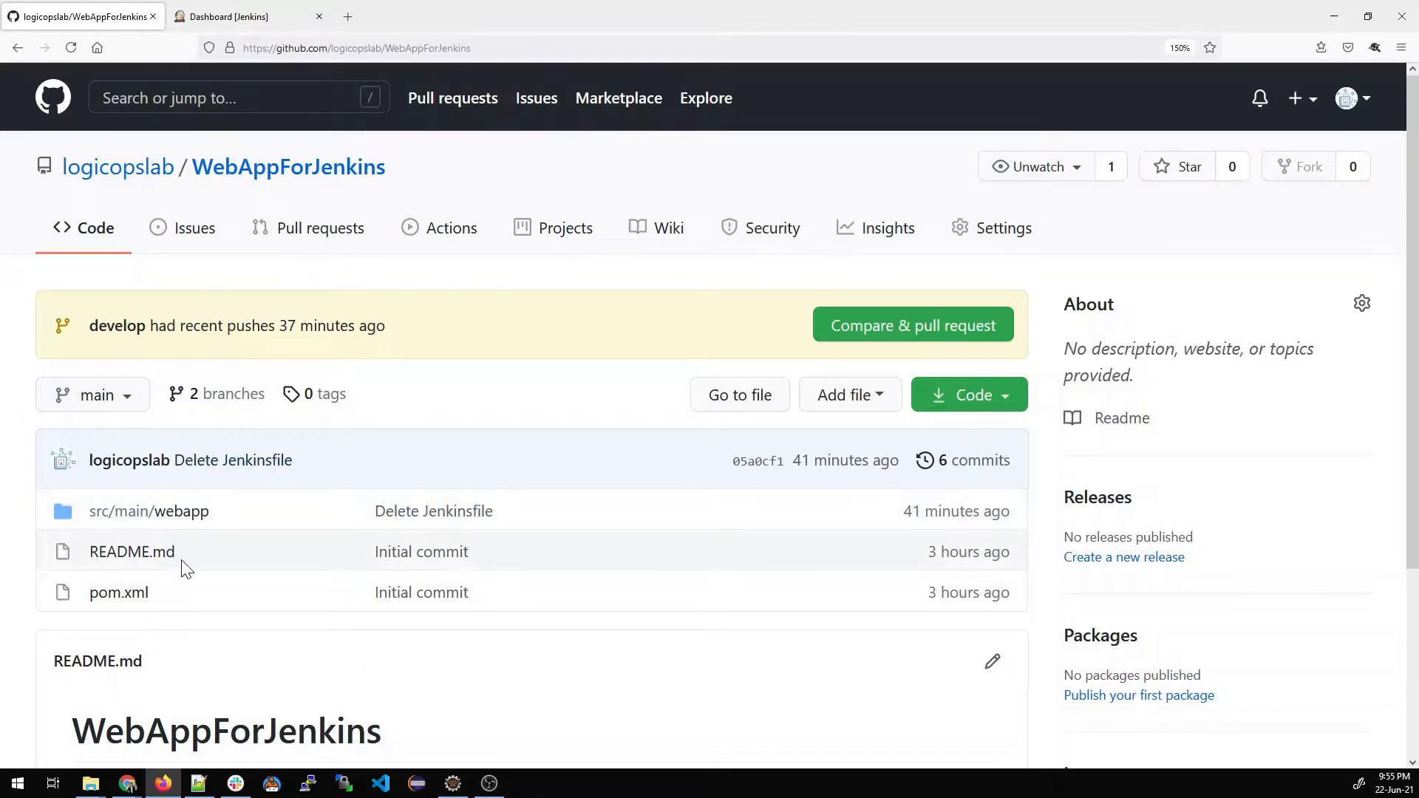
pyautogui.click(174, 513)
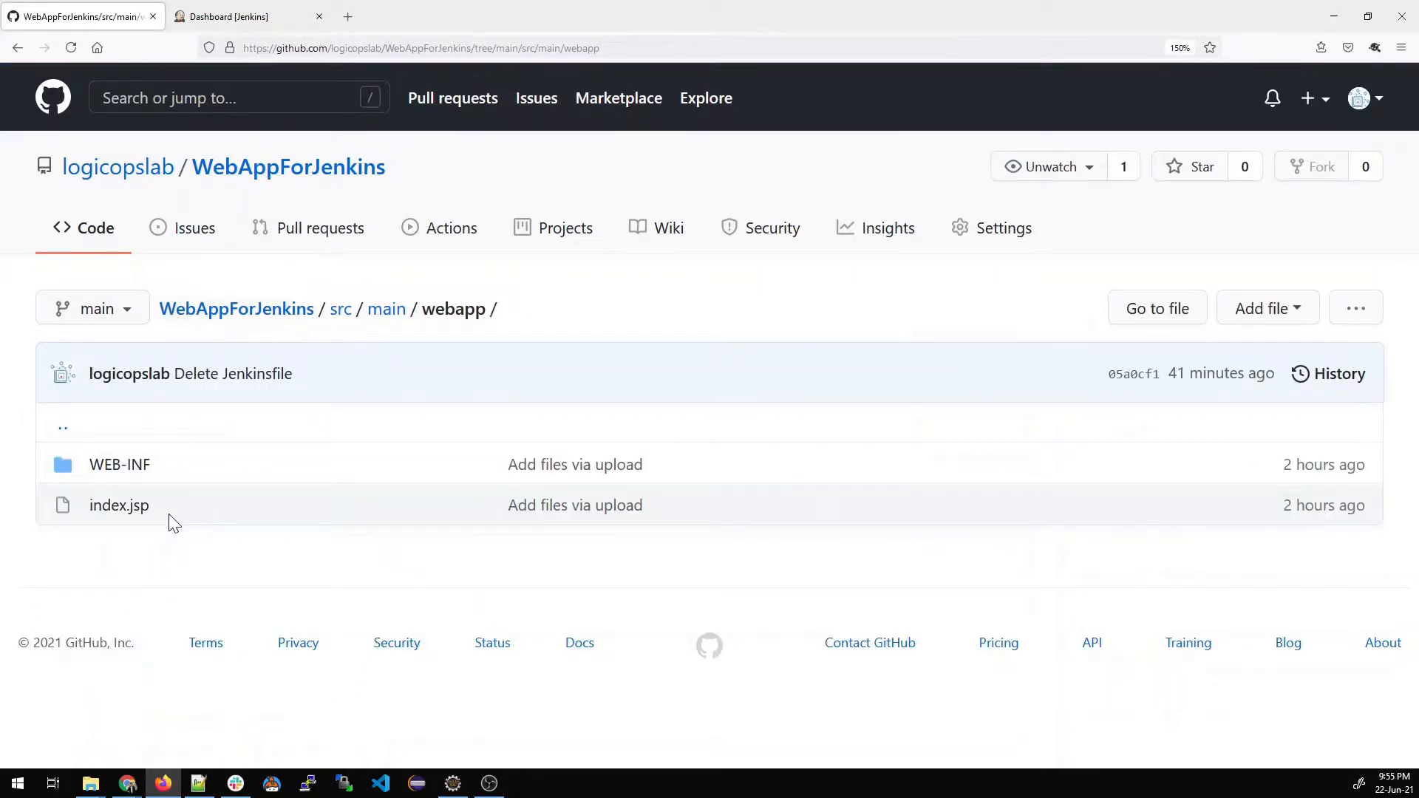
pyautogui.click(126, 473)
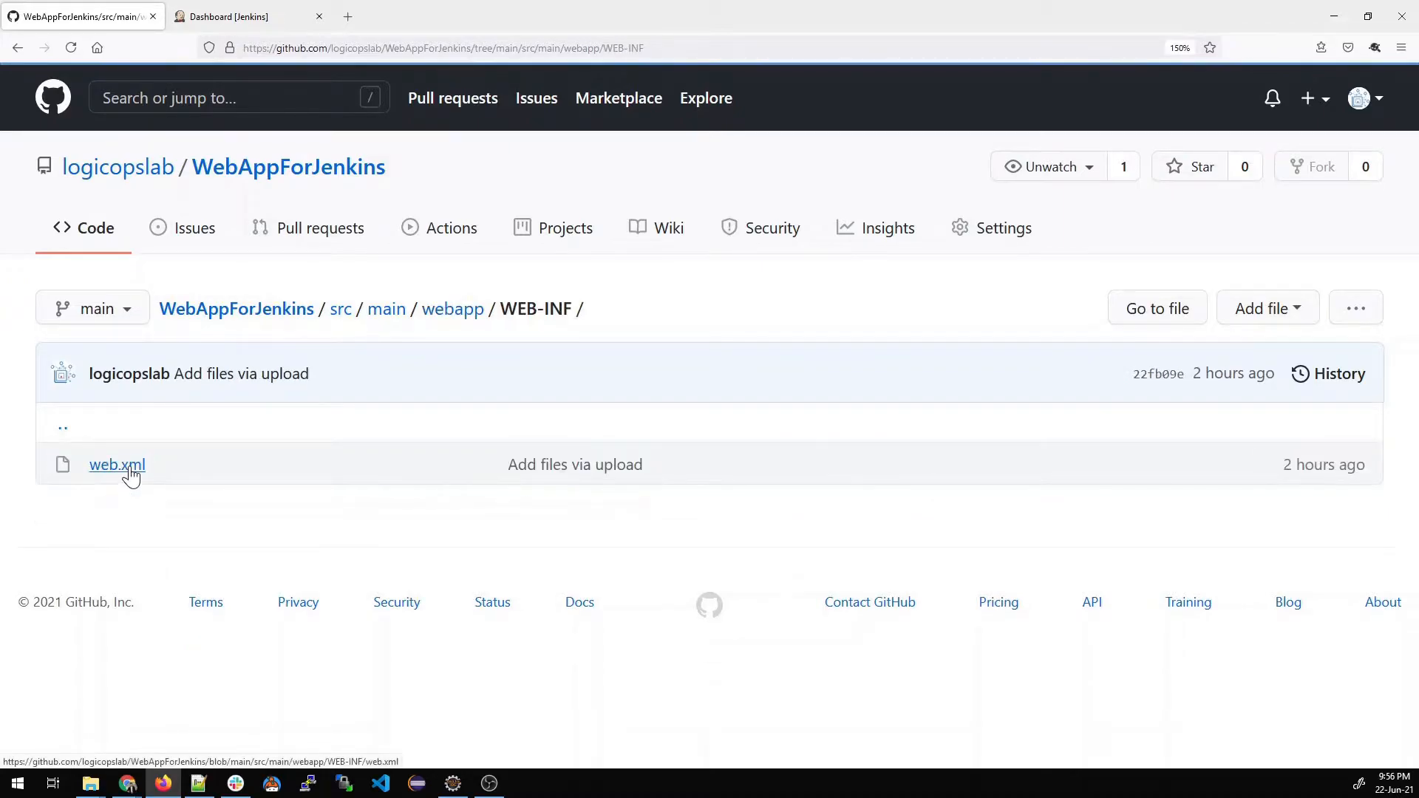
pyautogui.click(454, 311)
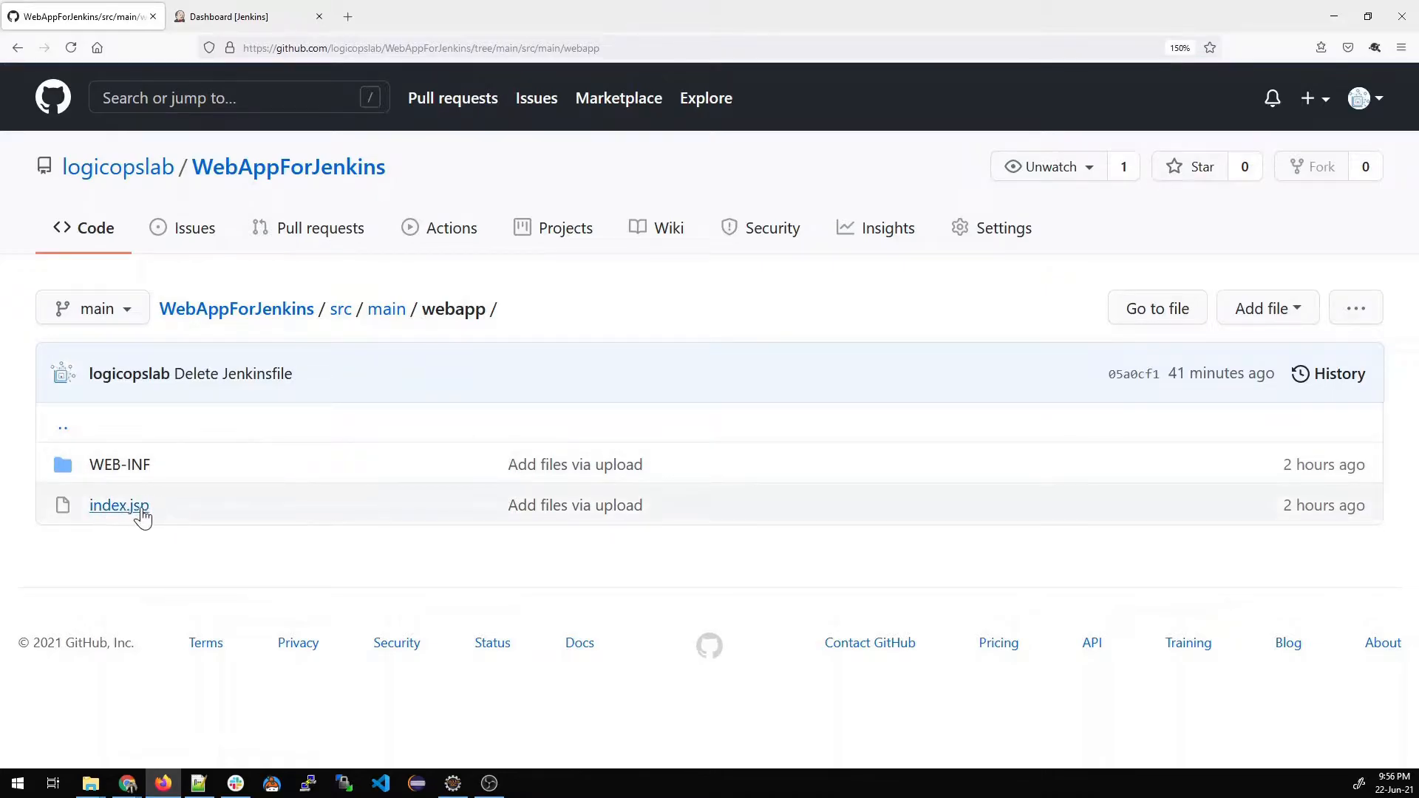
pyautogui.click(135, 511)
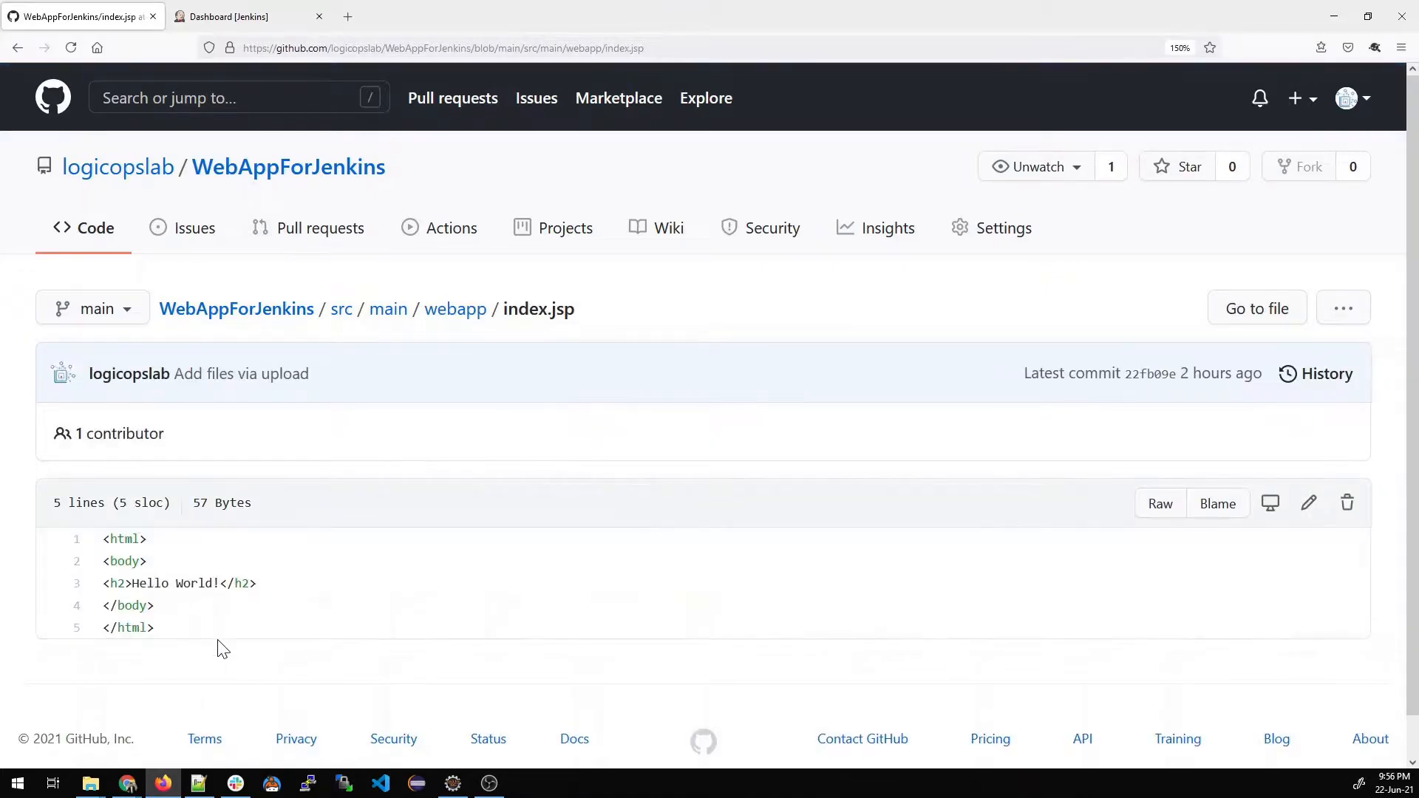
pyautogui.moveTo(190, 633); pyautogui.dragTo(133, 533)
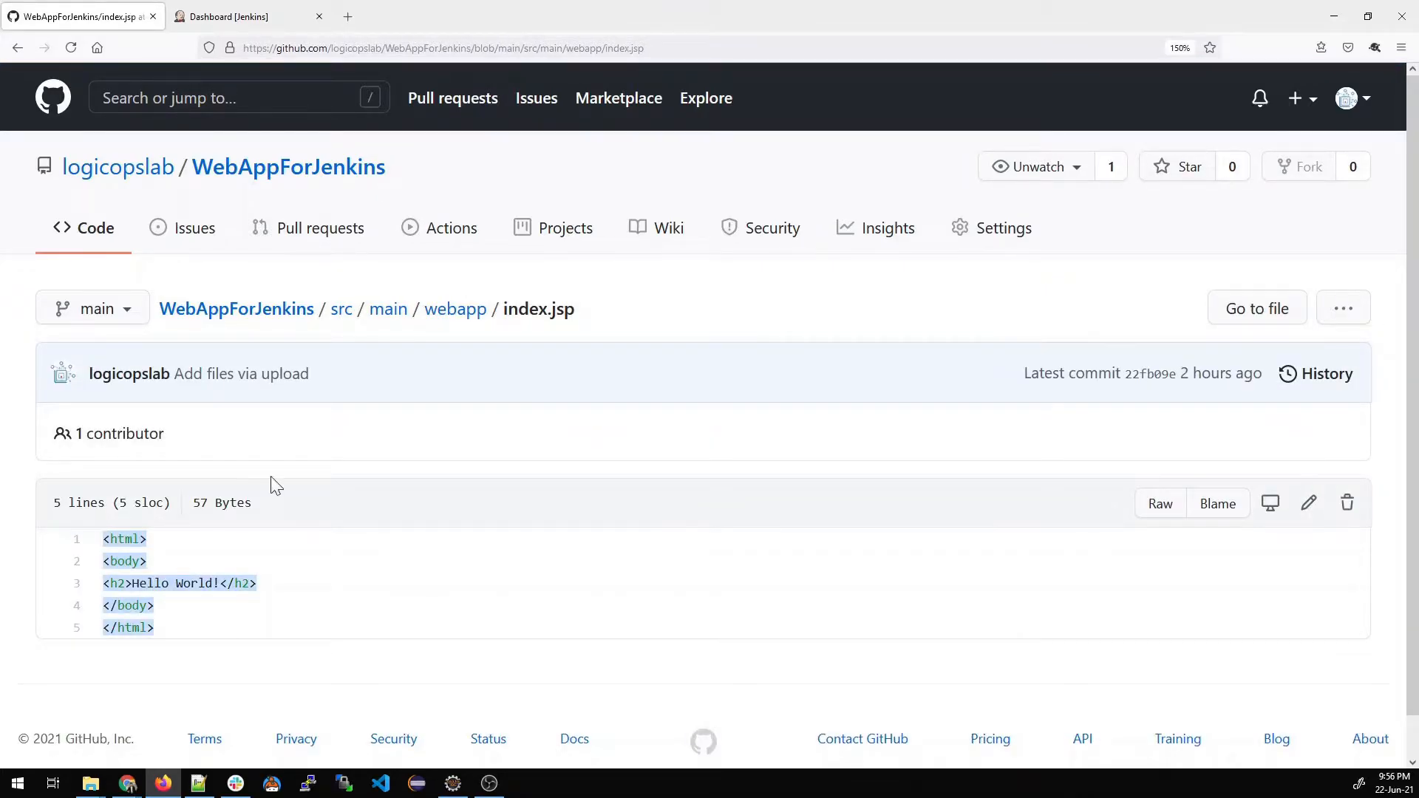
# Go back up from index.jsp through the parent folders to the WebAppForJenkins repository root.
pyautogui.click(376, 426)
pyautogui.click(452, 316)
pyautogui.click(389, 316)
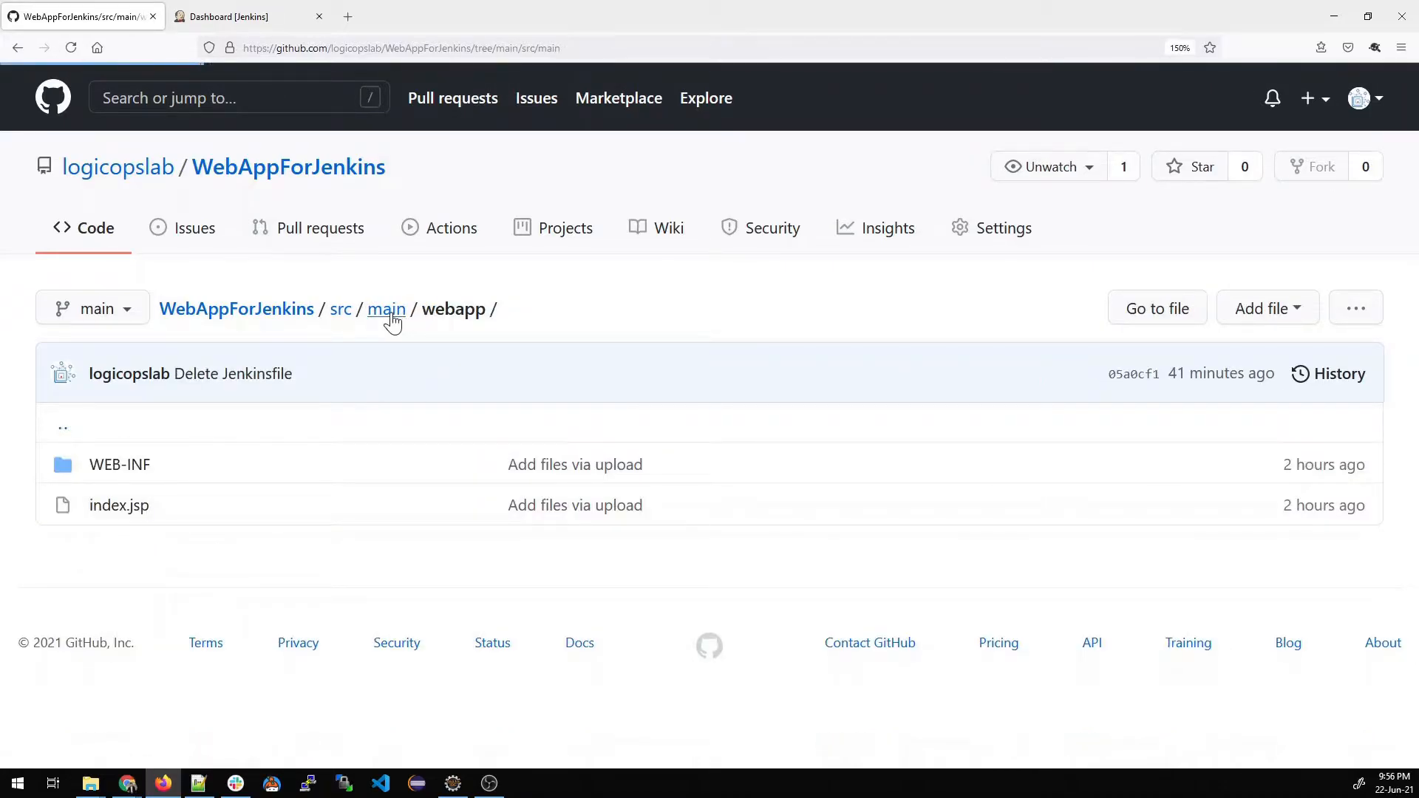
pyautogui.click(342, 317)
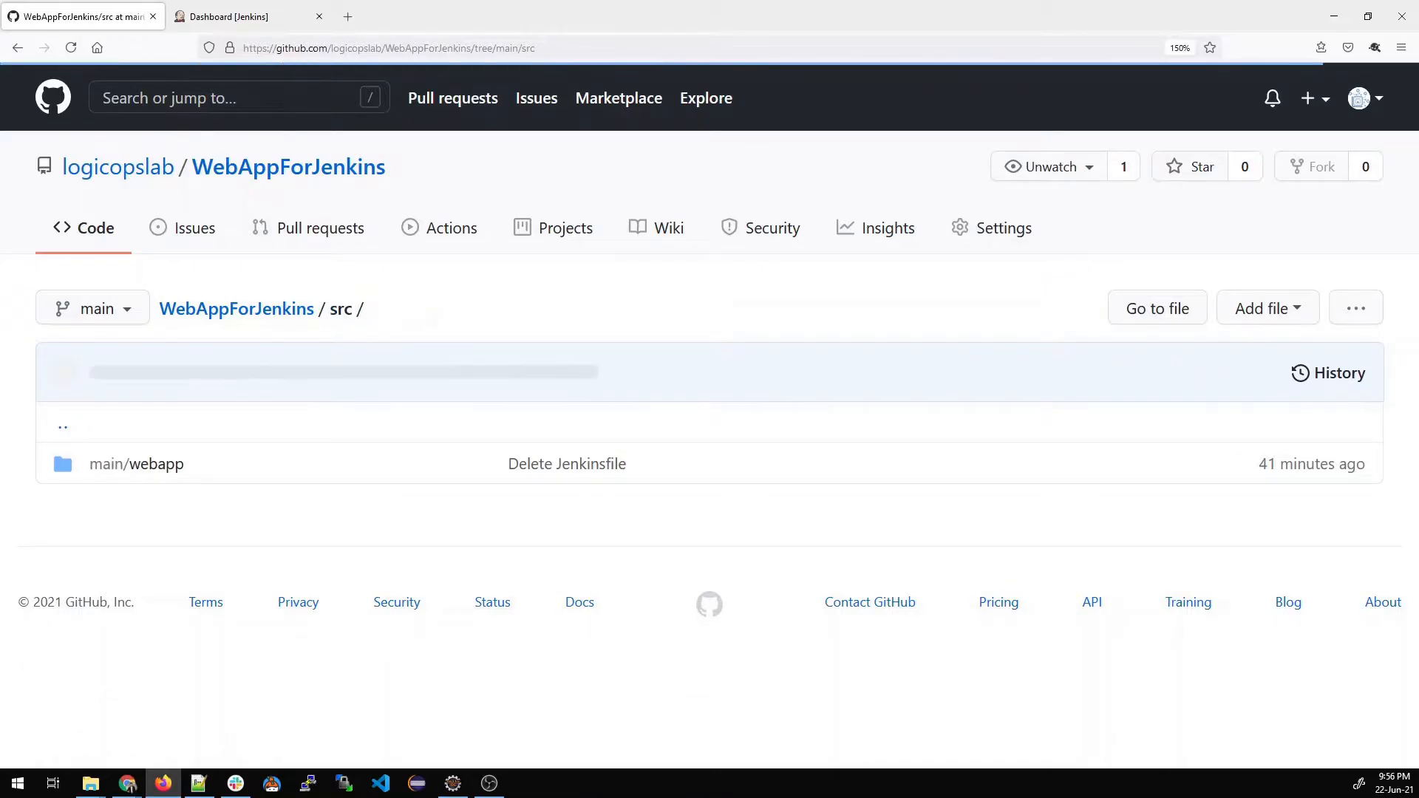
pyautogui.click(279, 319)
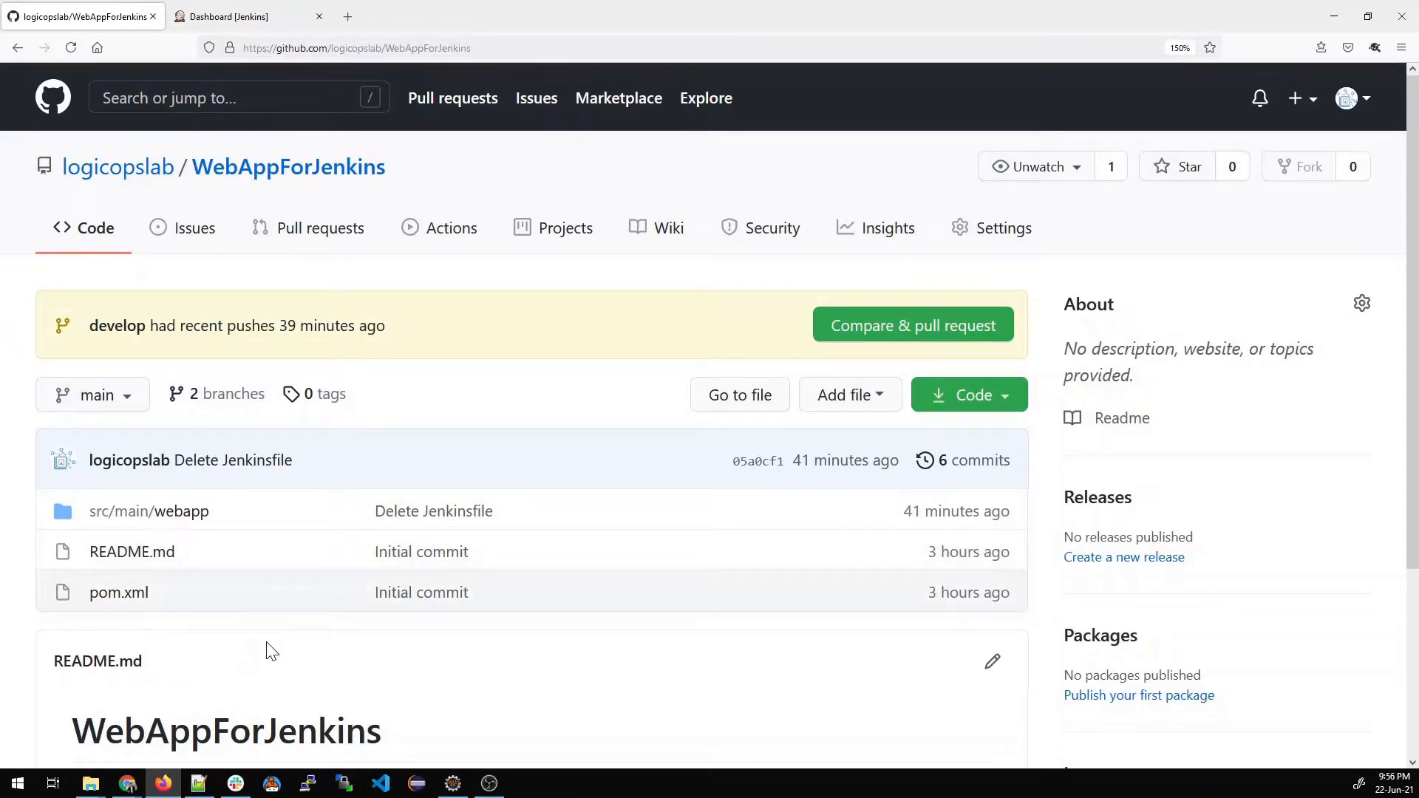
# Switch the repository to the develop branch and read through its Jenkinsfile.
pyautogui.click(128, 400)
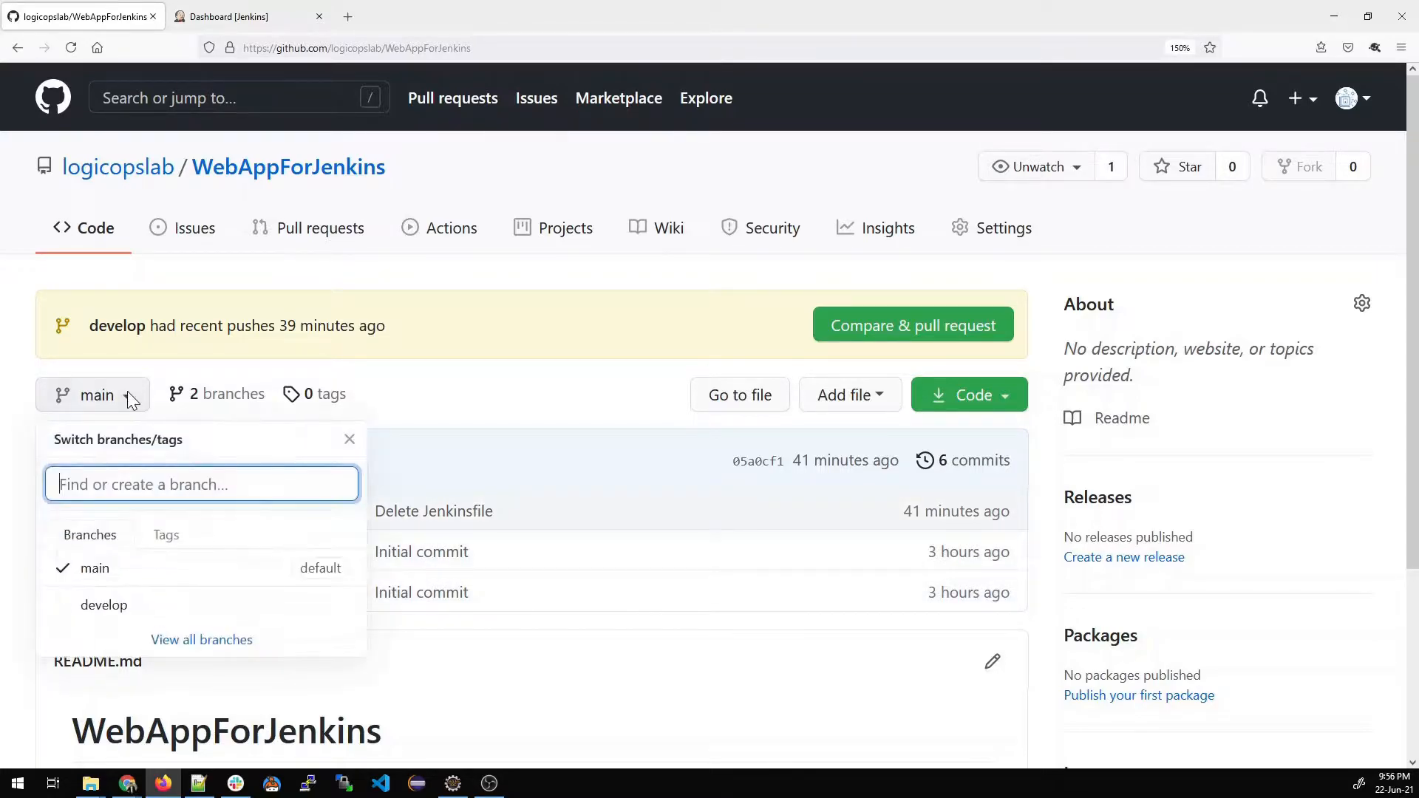
pyautogui.click(126, 614)
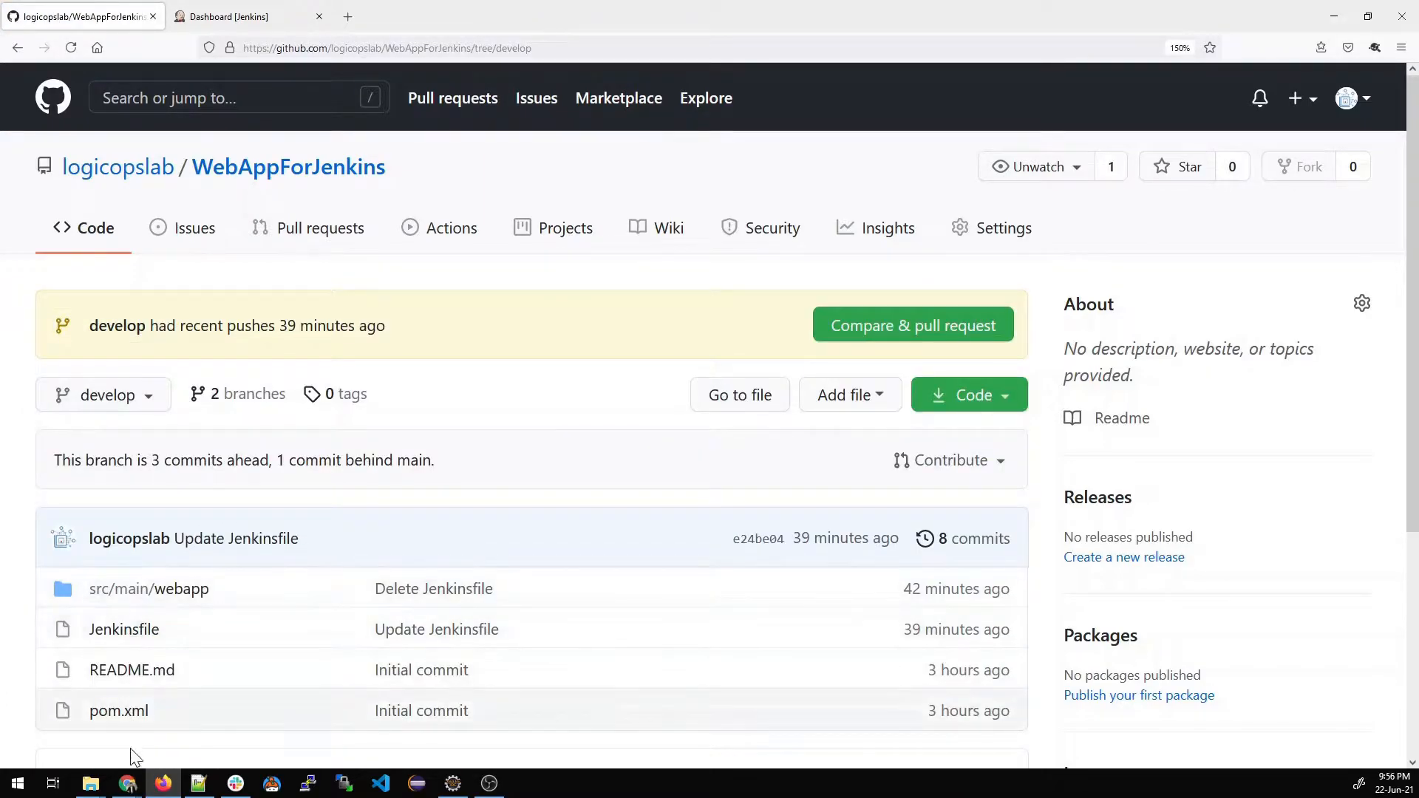
pyautogui.scroll(-2, 266, 608)
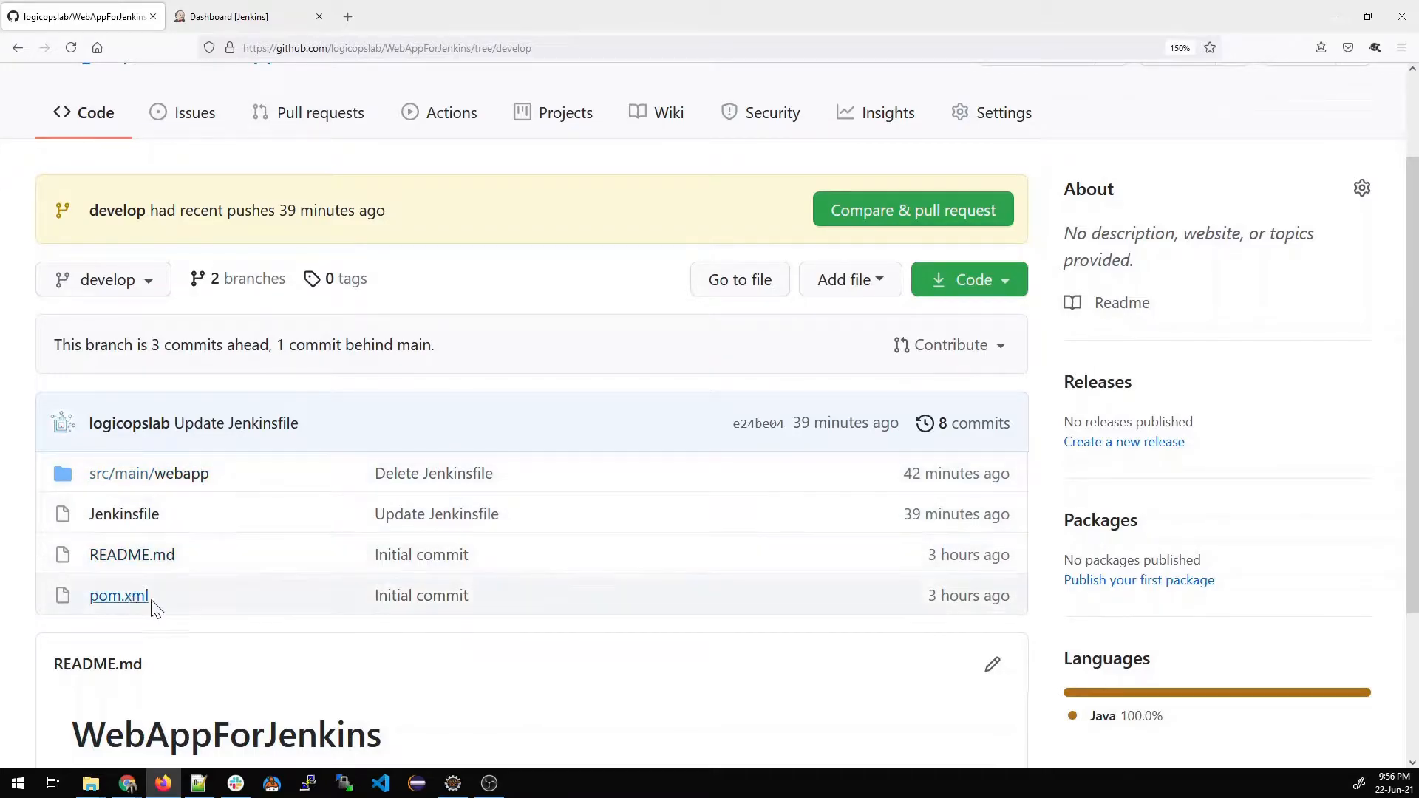
pyautogui.click(140, 519)
pyautogui.scroll(-4, 323, 608)
pyautogui.scroll(5, 323, 608)
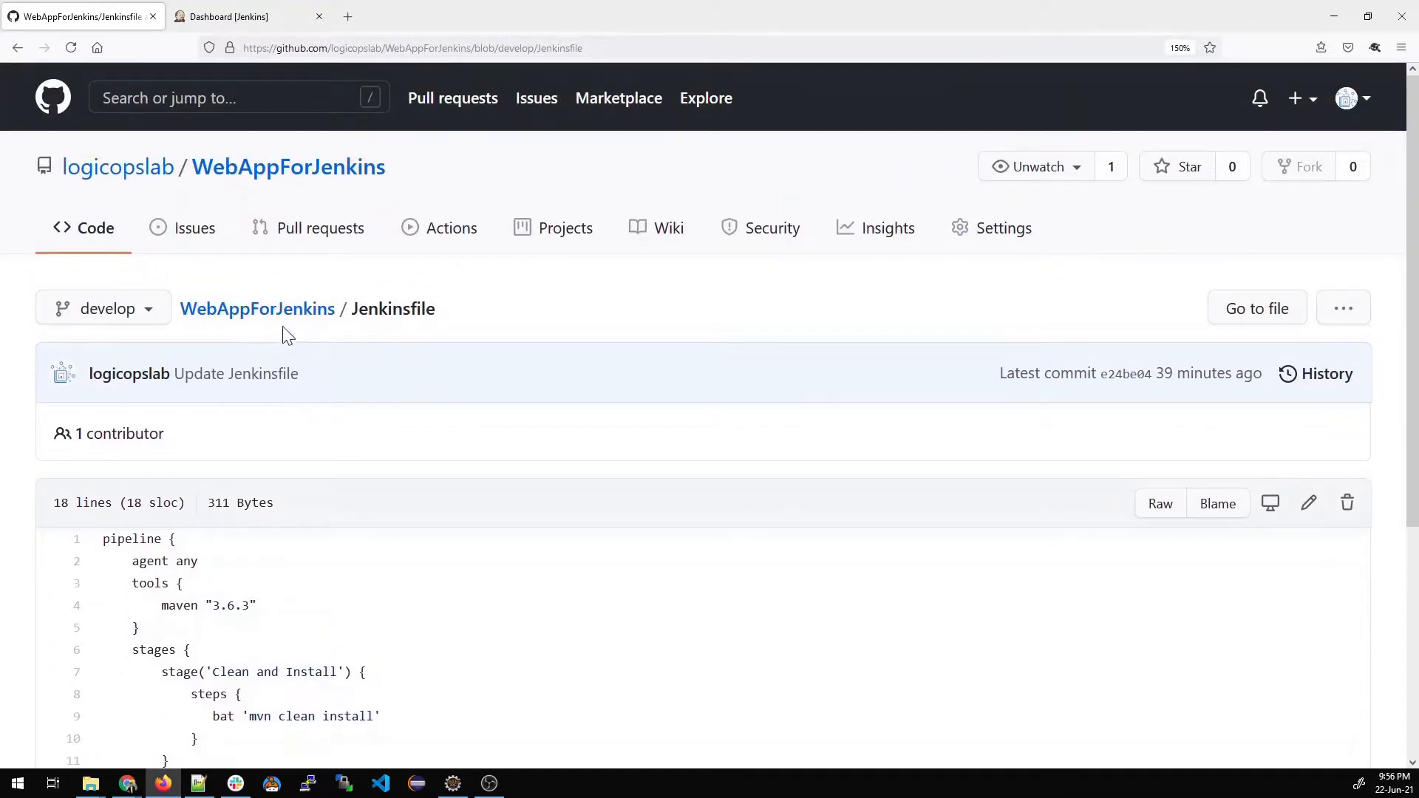
# Return from the Jenkinsfile to the repository root and switch back to the main branch.
pyautogui.click(284, 322)
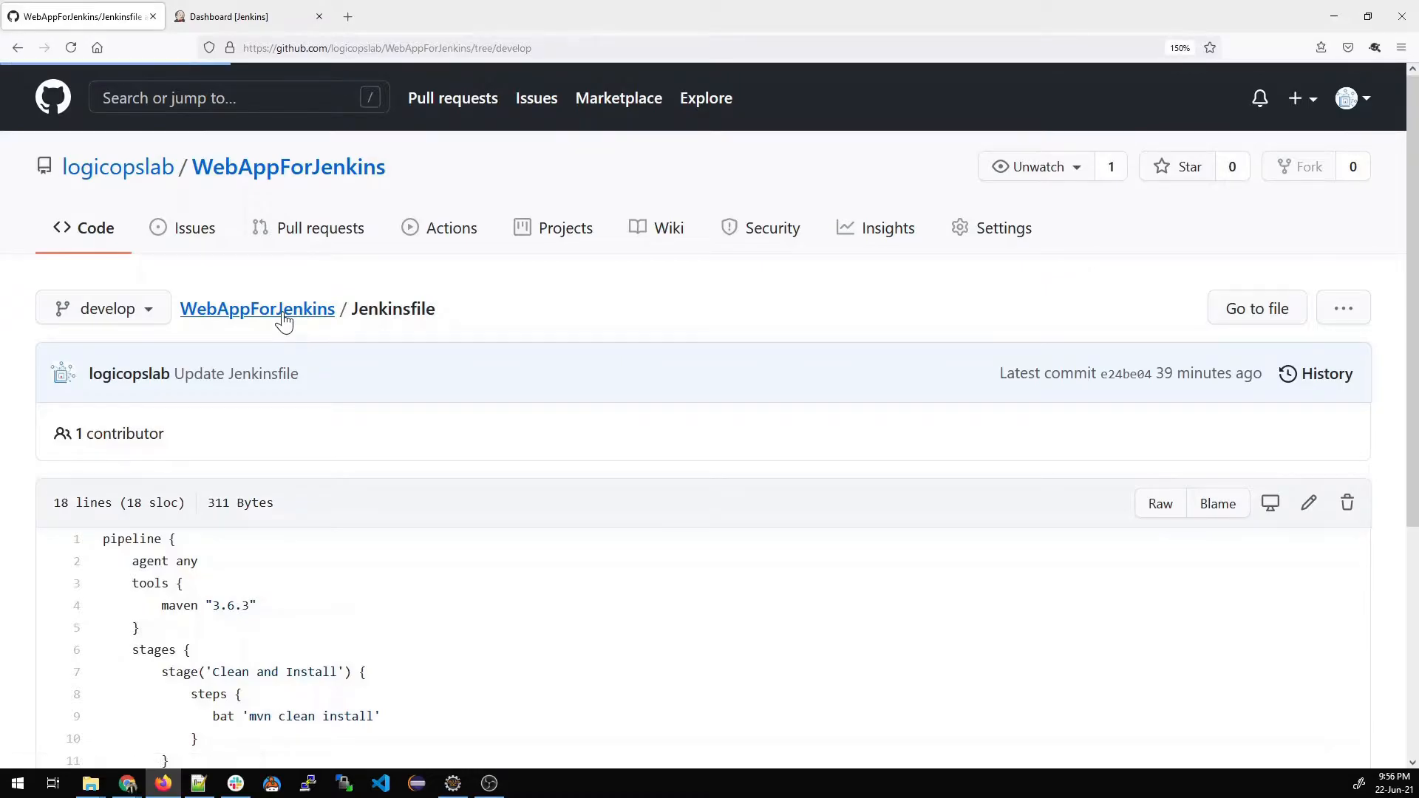
pyautogui.scroll(-2, 223, 703)
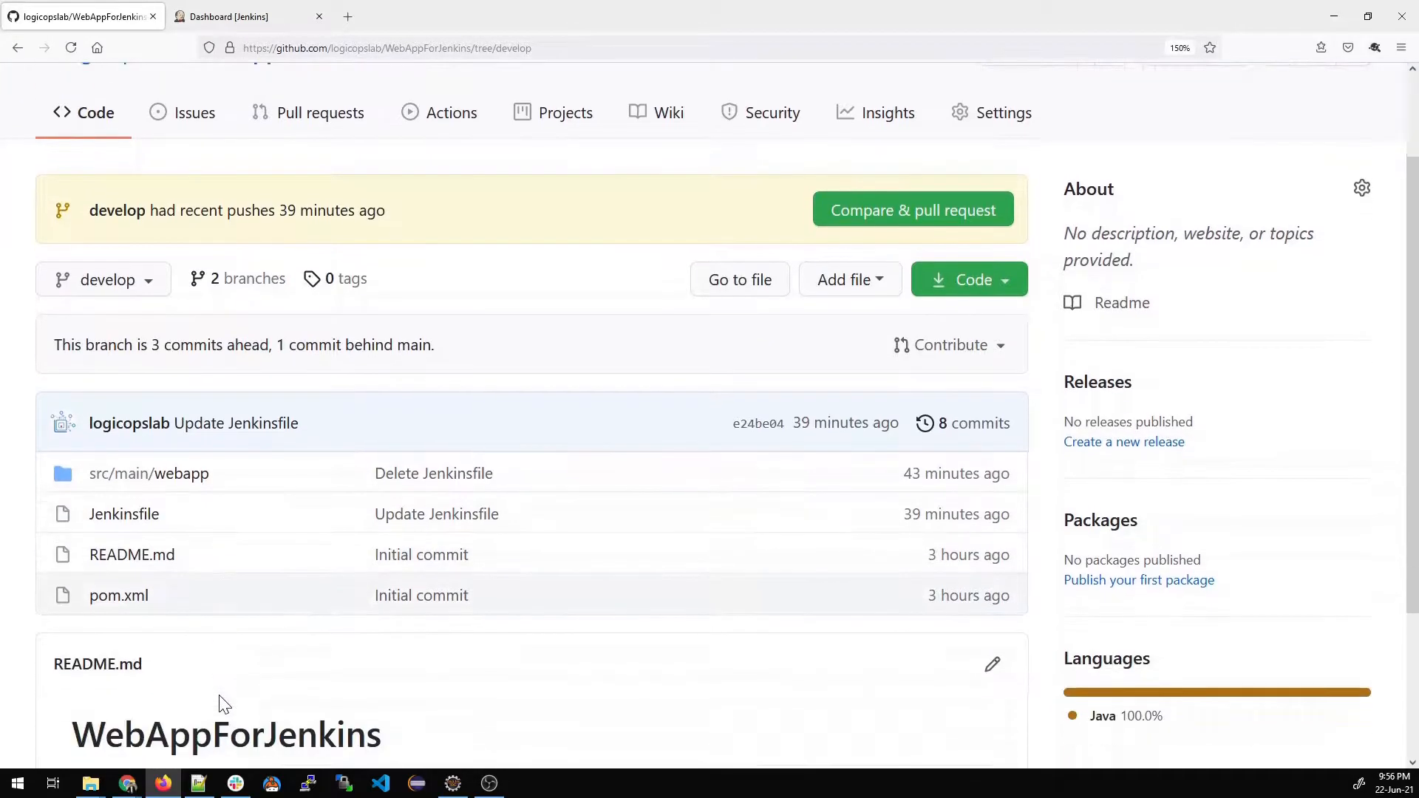
pyautogui.click(138, 283)
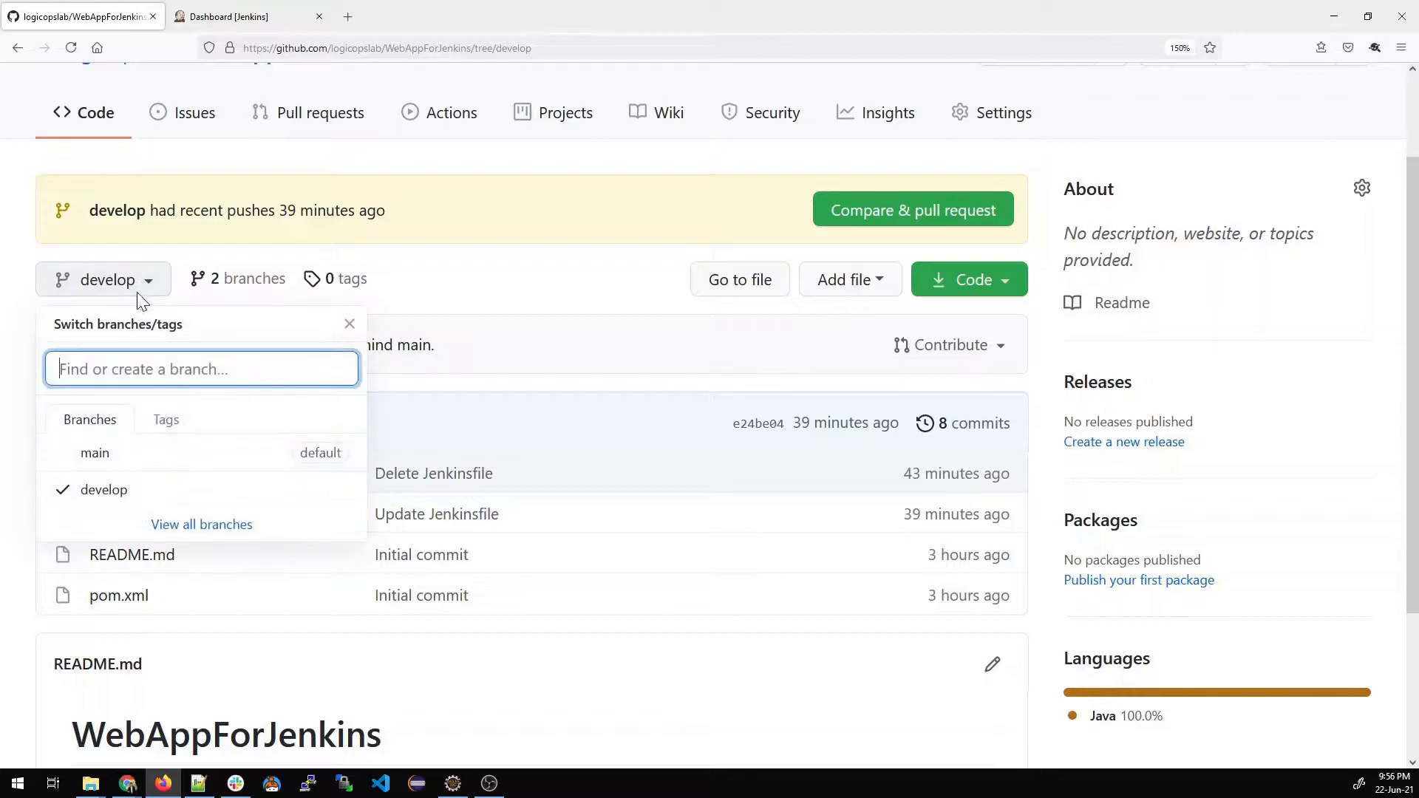
pyautogui.click(109, 466)
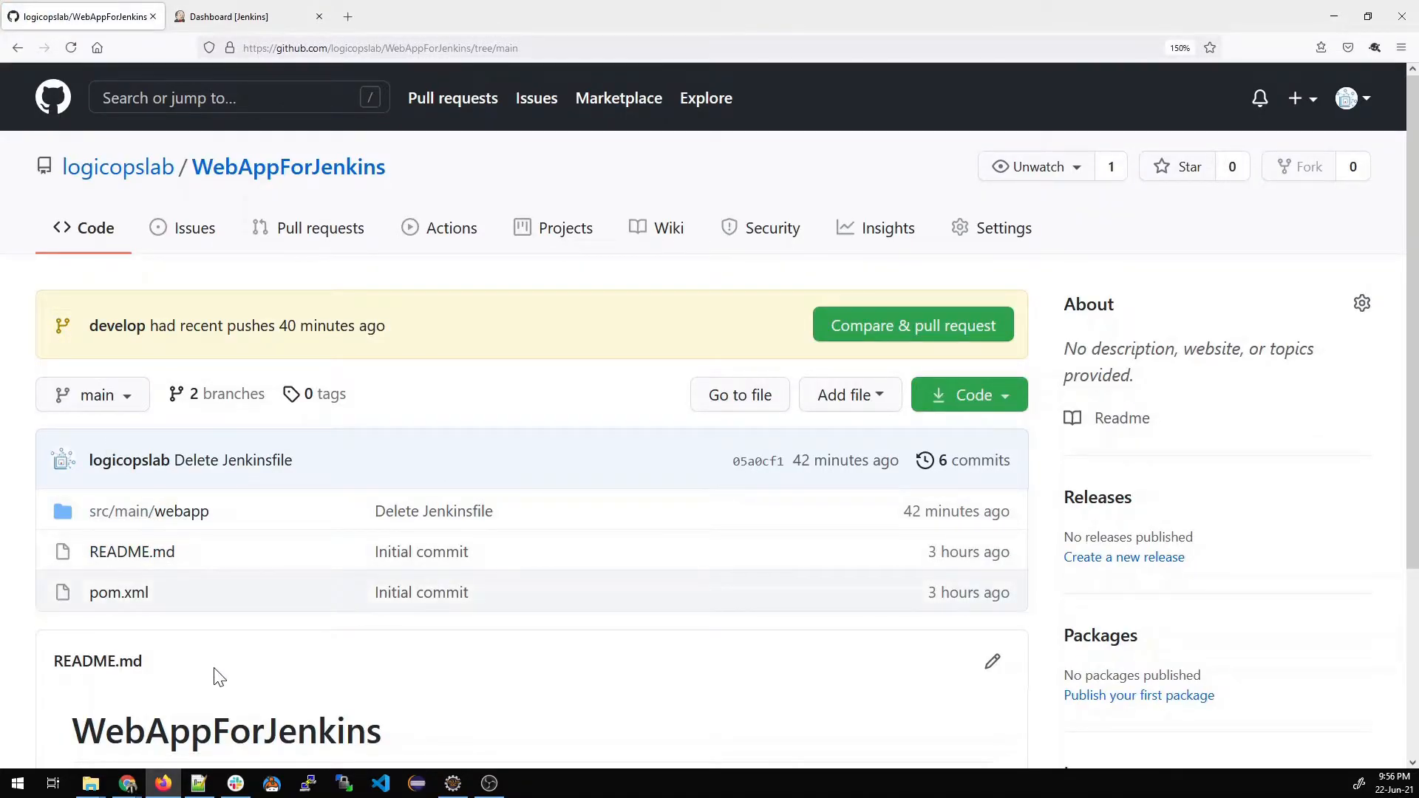
# Examine the junit and servlet-api dependencies and the build section in main's pom.xml, then return to the repository root.
pyautogui.click(118, 593)
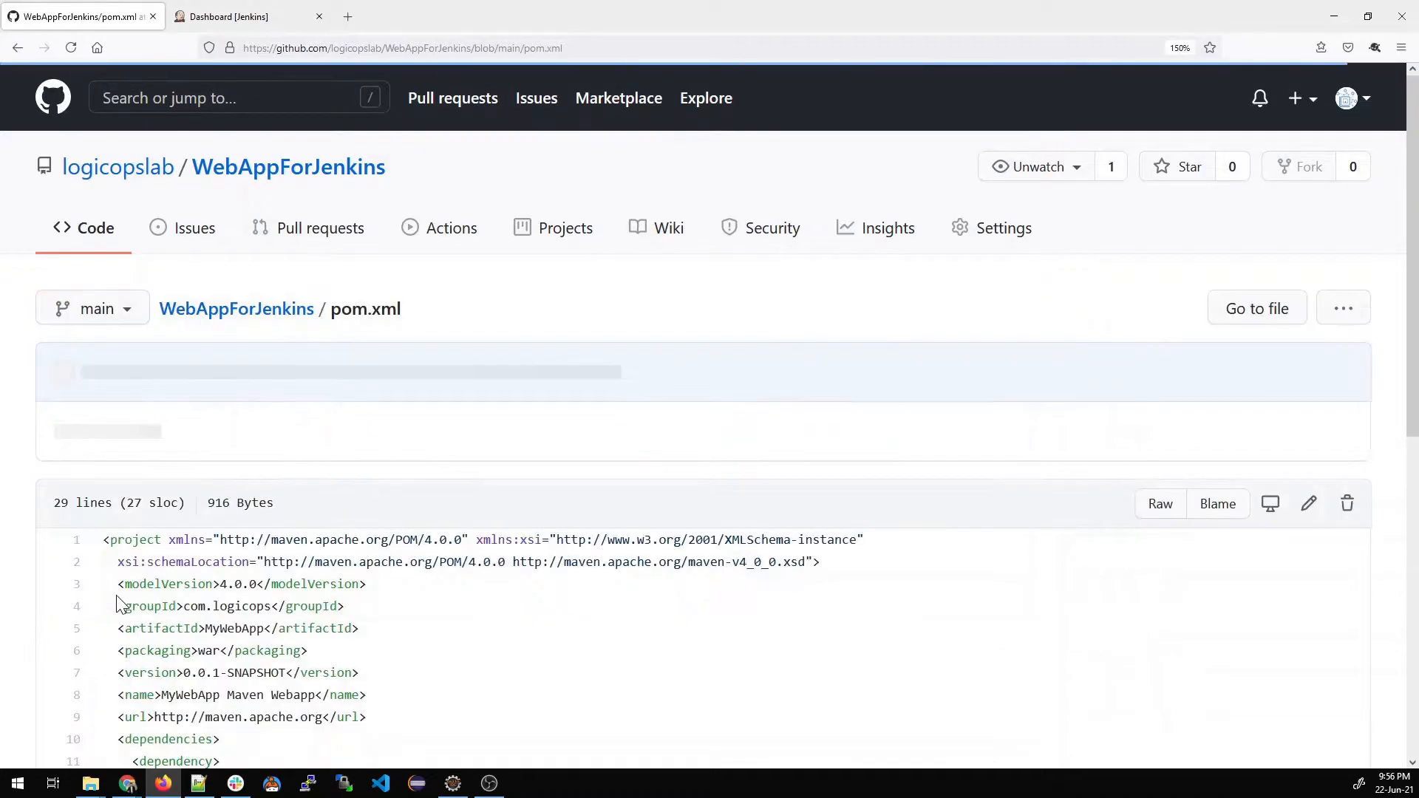
pyautogui.scroll(-2, 427, 647)
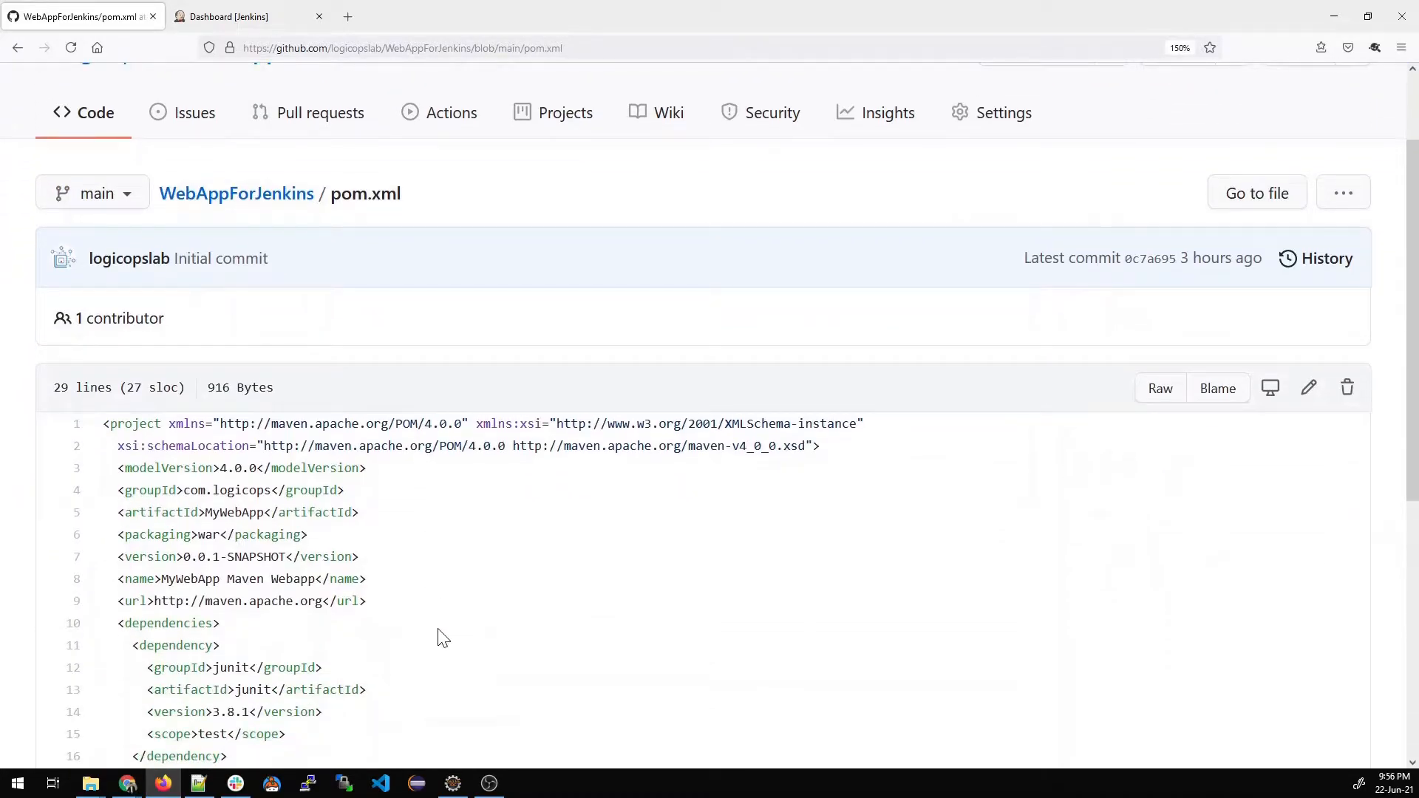
pyautogui.scroll(-2, 437, 636)
pyautogui.scroll(-1, 443, 636)
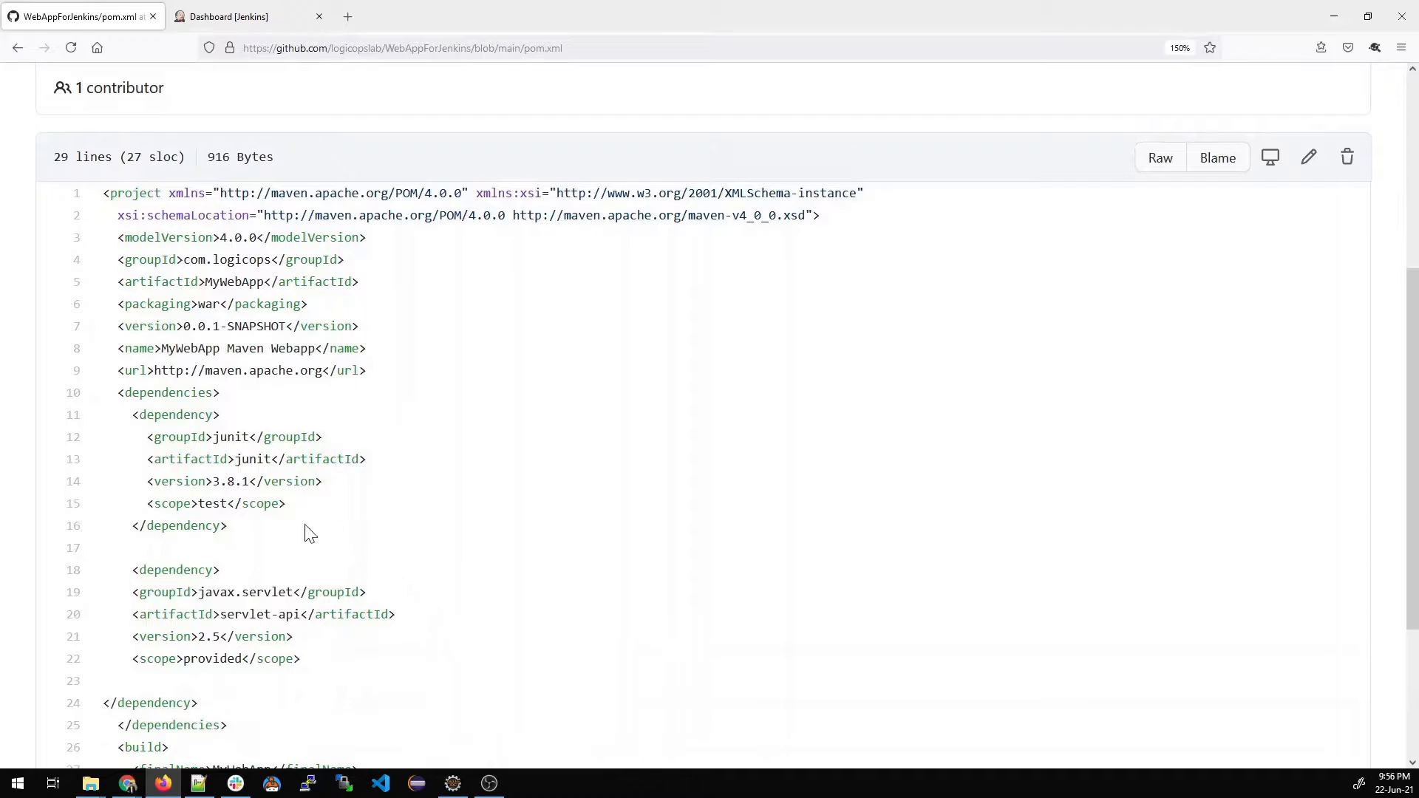
pyautogui.moveTo(235, 528); pyautogui.dragTo(118, 393)
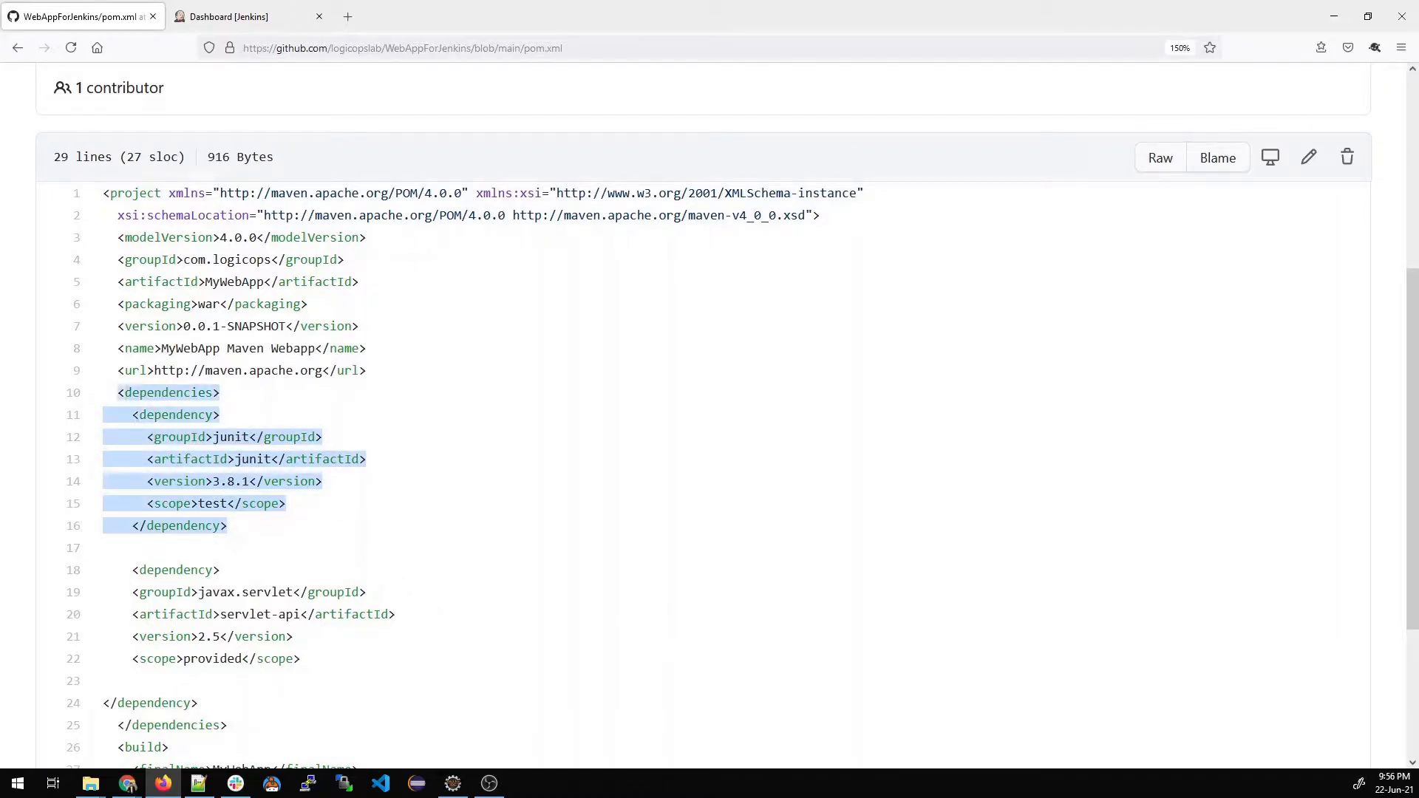
pyautogui.click(268, 541)
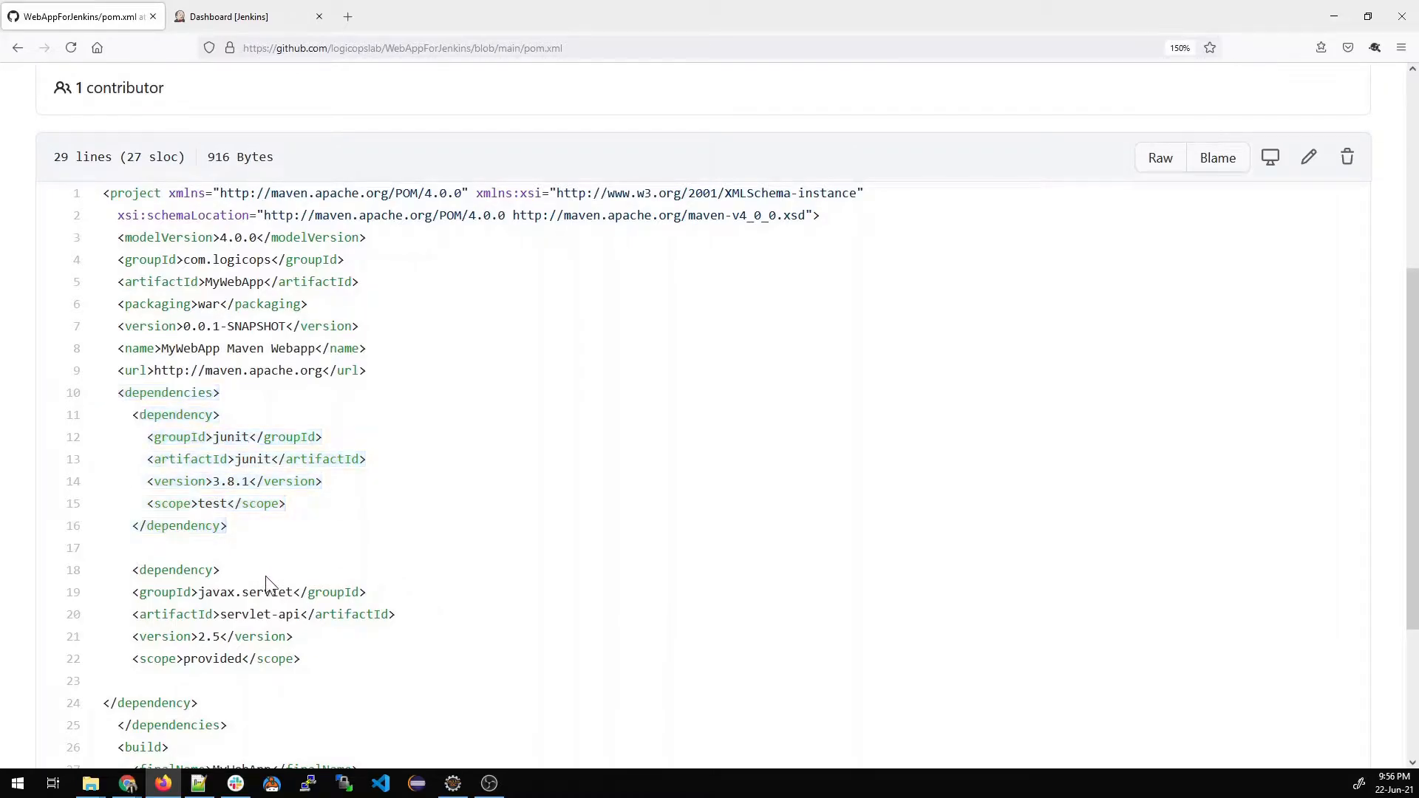
pyautogui.scroll(-2, 266, 584)
pyautogui.moveTo(309, 549); pyautogui.dragTo(140, 455)
pyautogui.click(359, 566)
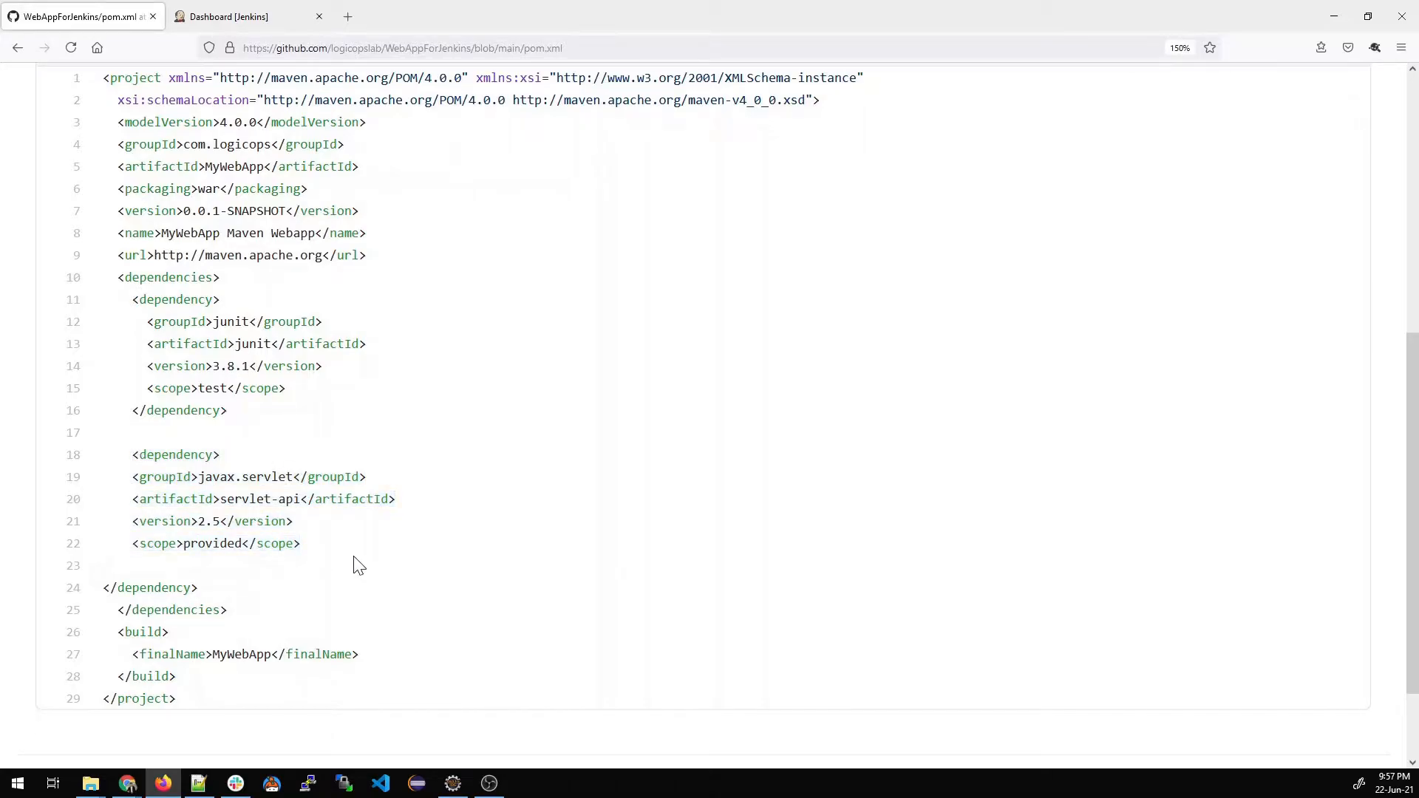
pyautogui.moveTo(200, 707); pyautogui.dragTo(103, 588)
pyautogui.click(286, 618)
pyautogui.scroll(2, 416, 684)
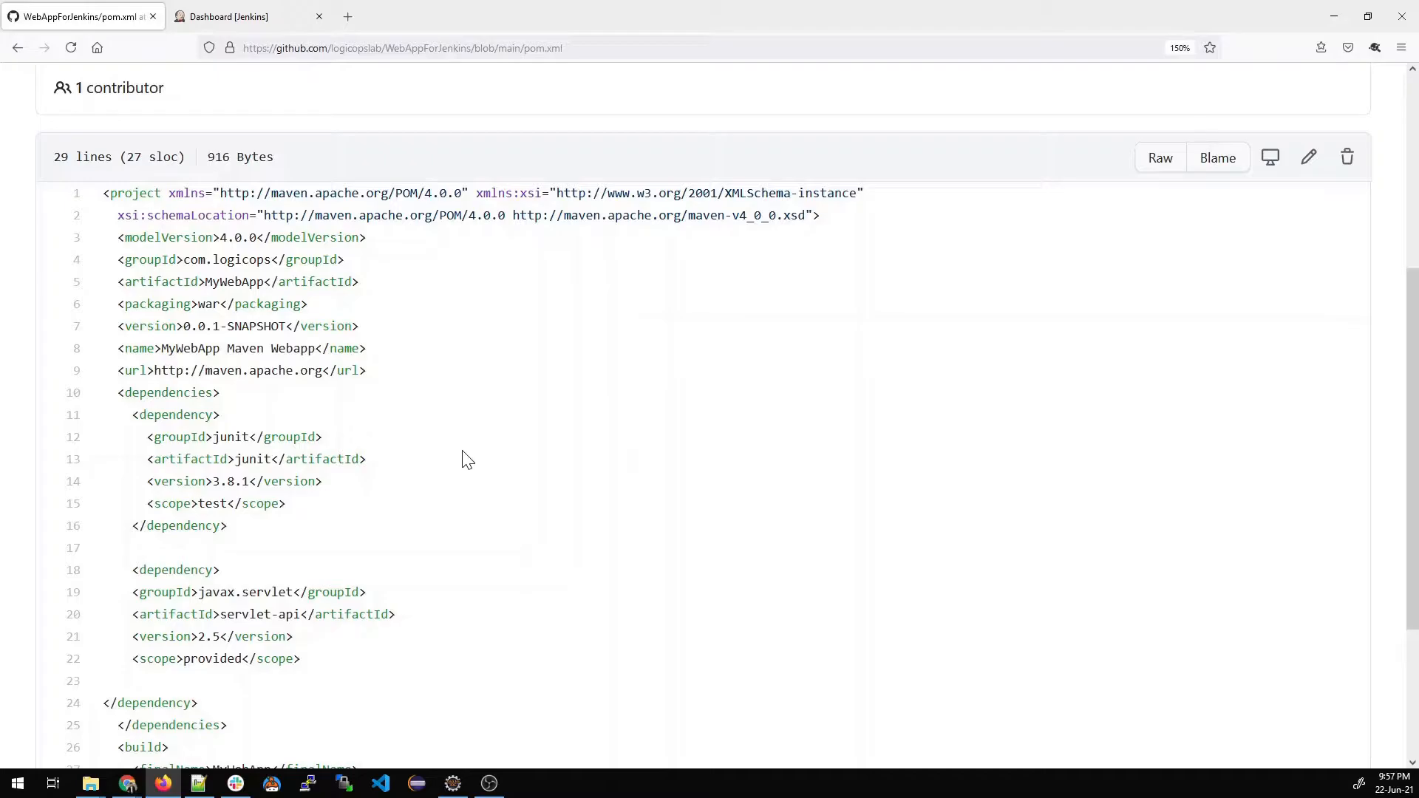
pyautogui.scroll(5, 473, 532)
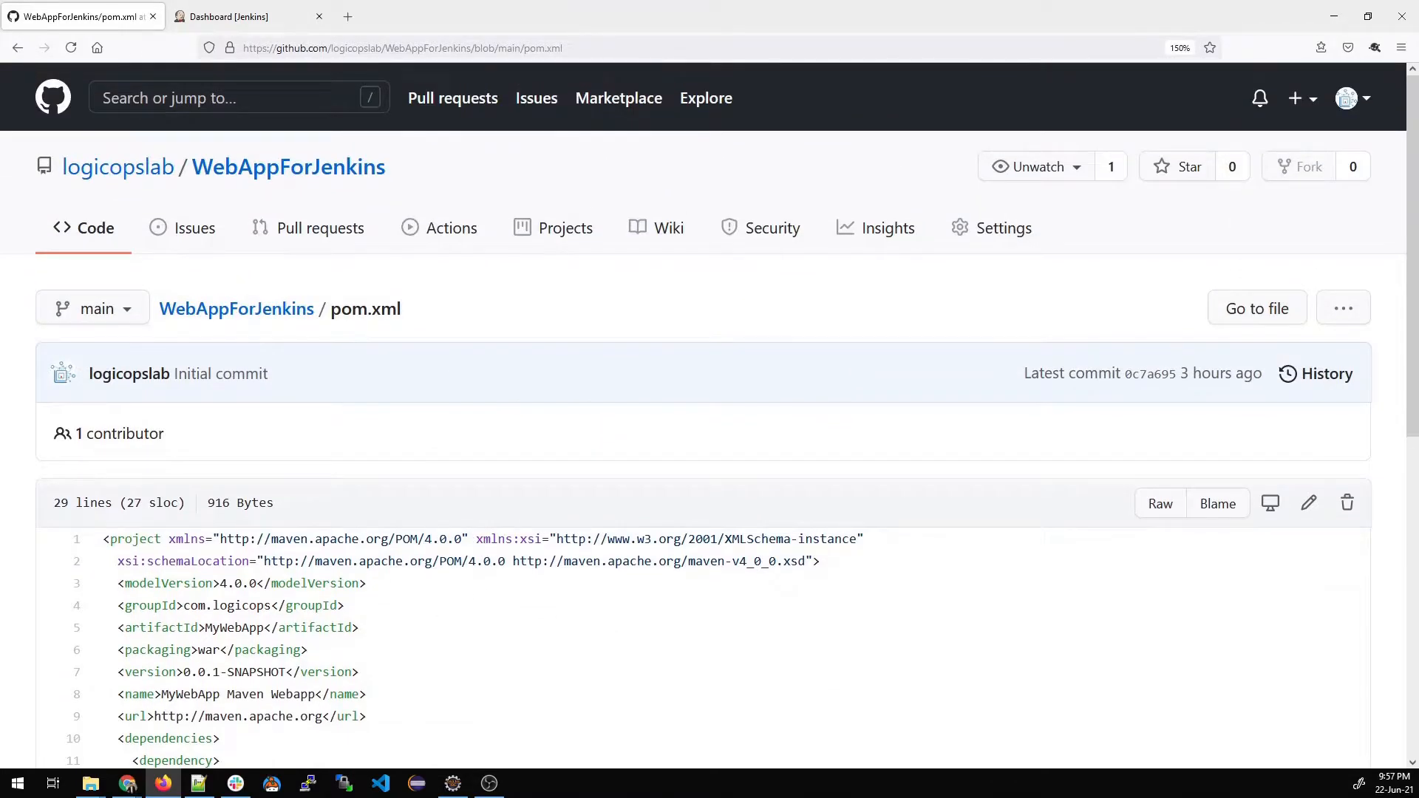
pyautogui.click(318, 168)
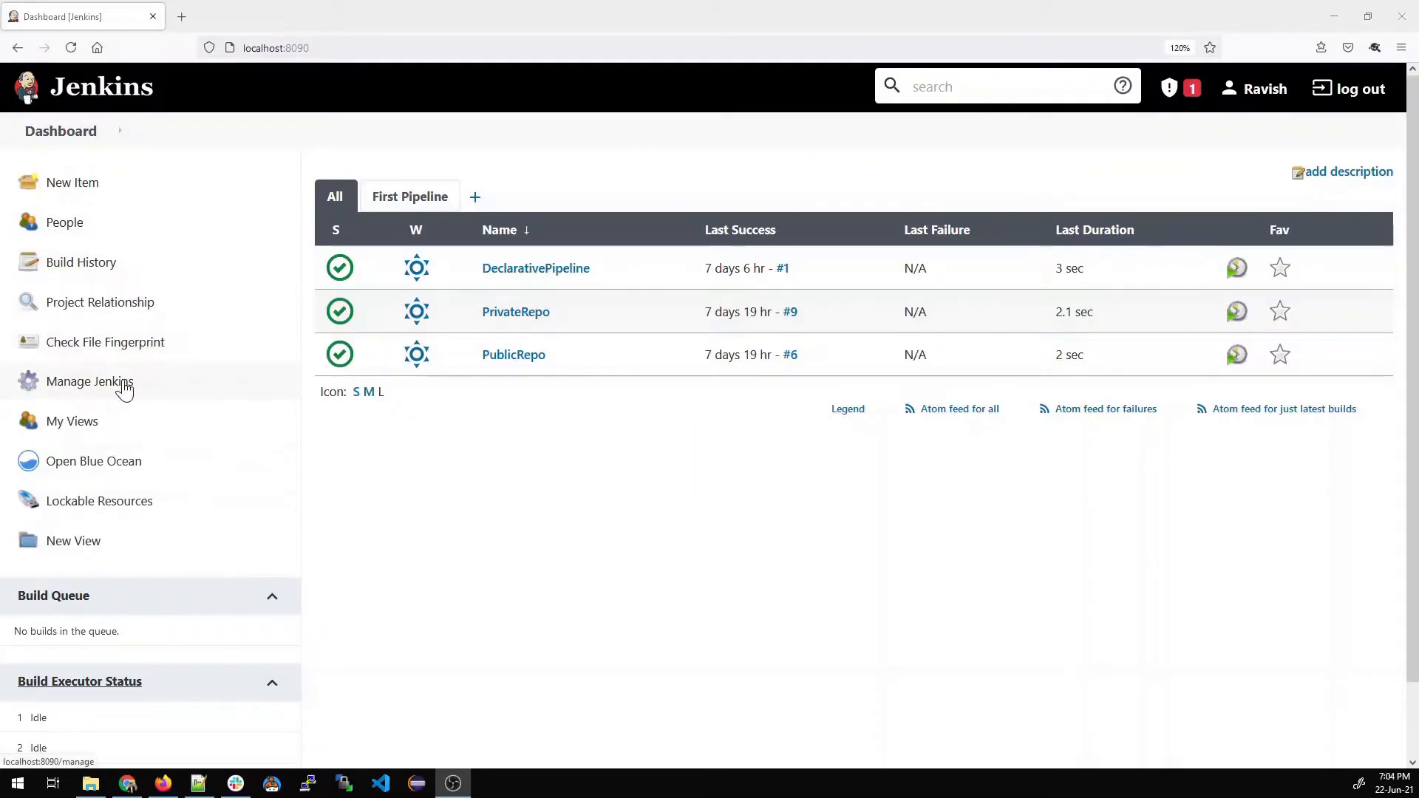
# In Jenkins, open Global Tool Configuration from the management page and go to the Maven installations.
pyautogui.click(125, 389)
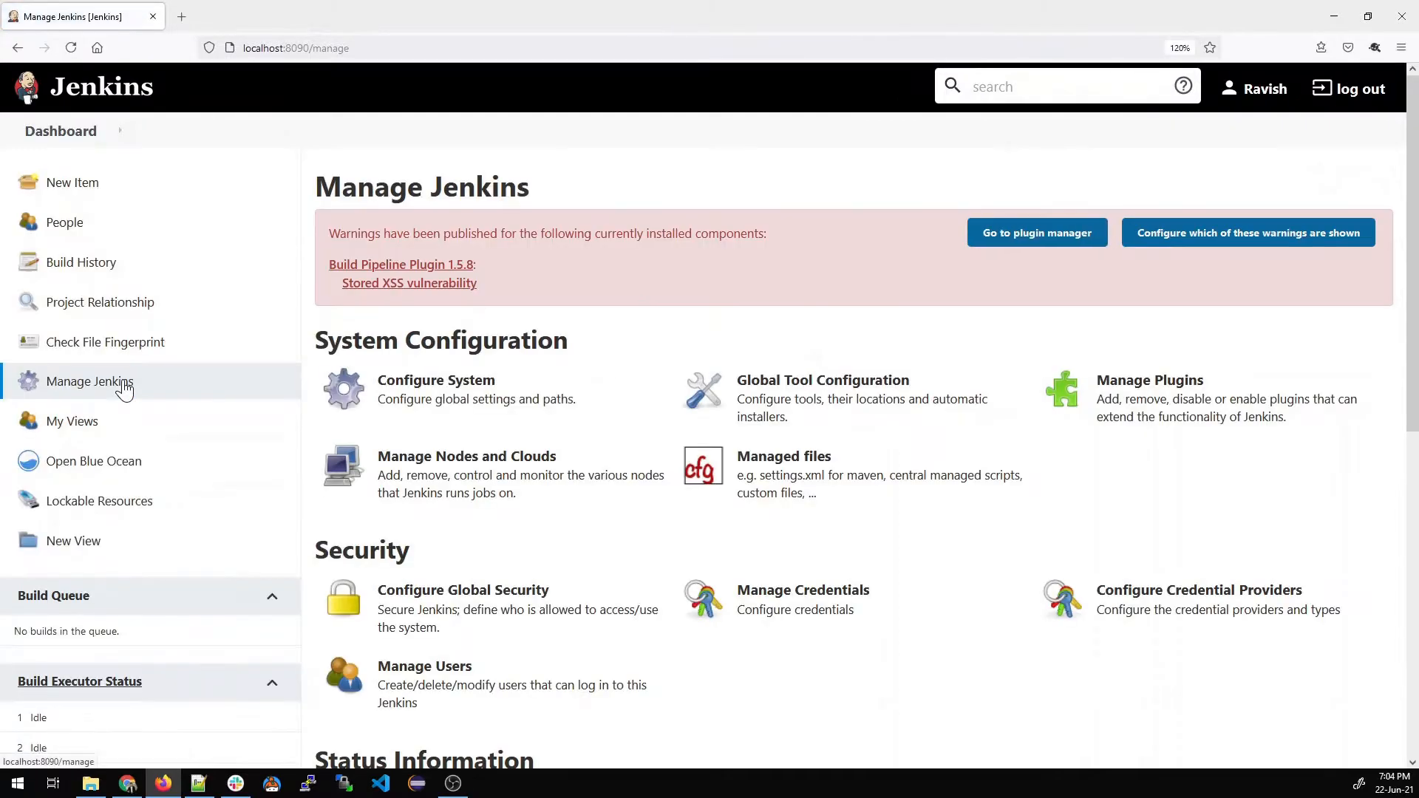
pyautogui.click(836, 406)
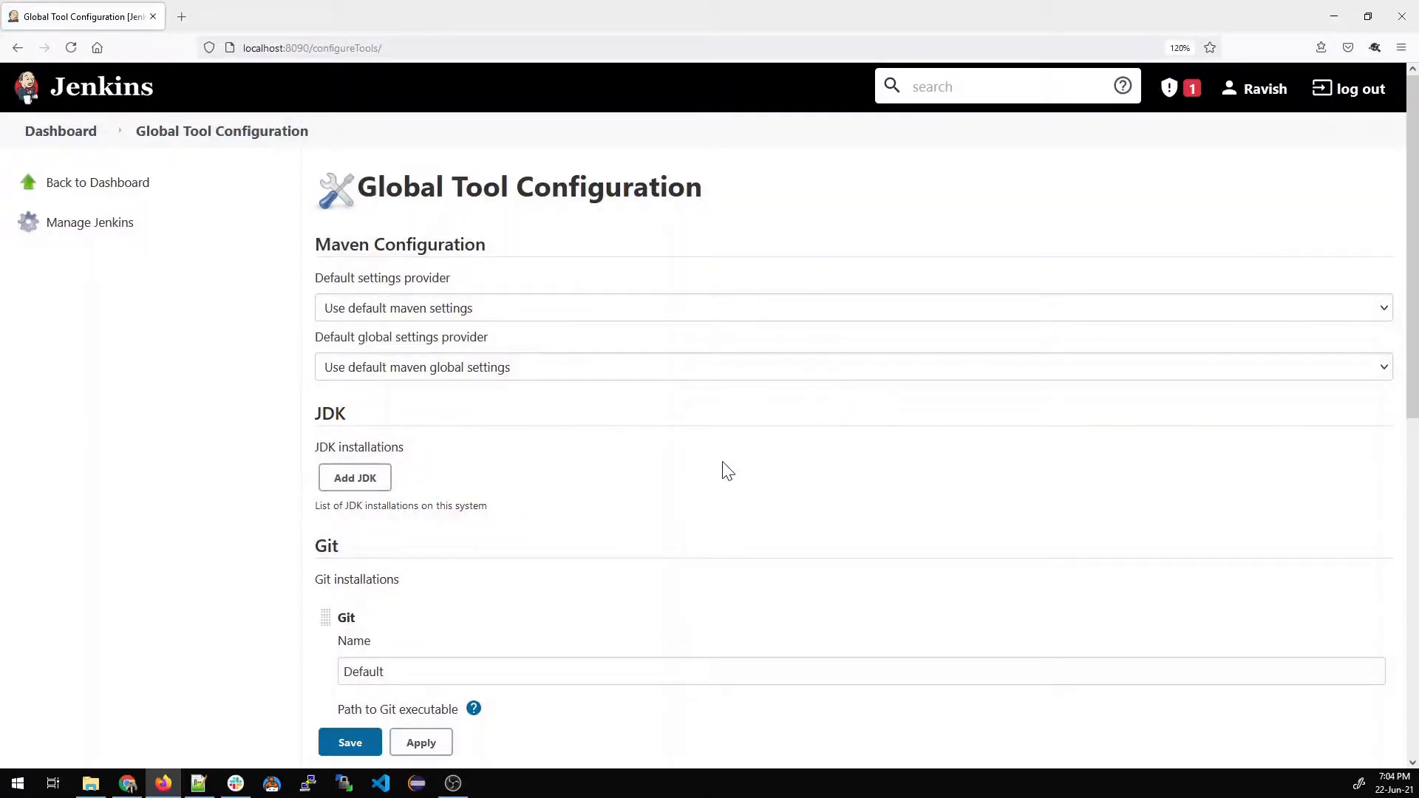
pyautogui.scroll(-10, 728, 471)
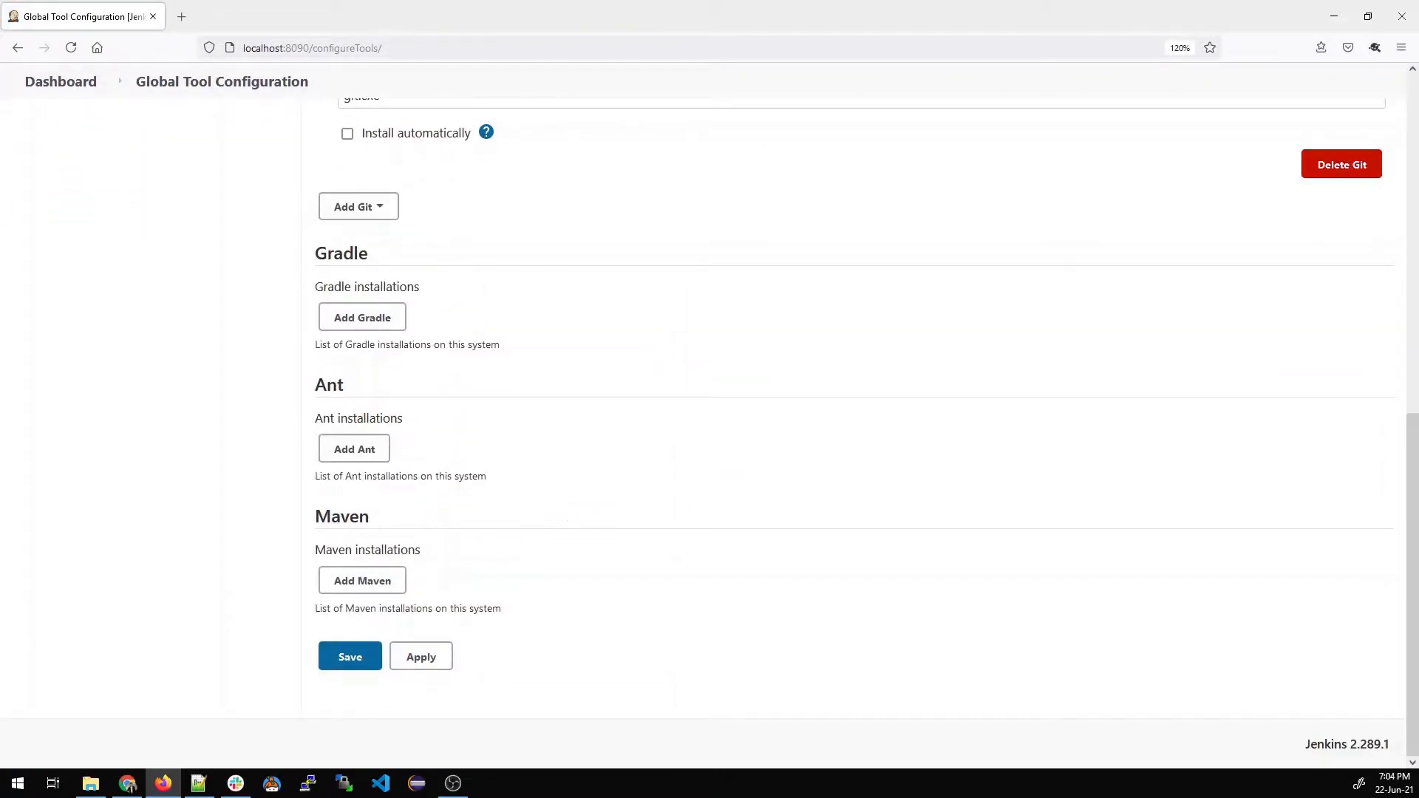
# Add a Maven installation named maven-3.8.1 that installs version 3.8.1 automatically from Apache, and save the tool configuration.
pyautogui.click(374, 584)
pyautogui.scroll(-3, 494, 573)
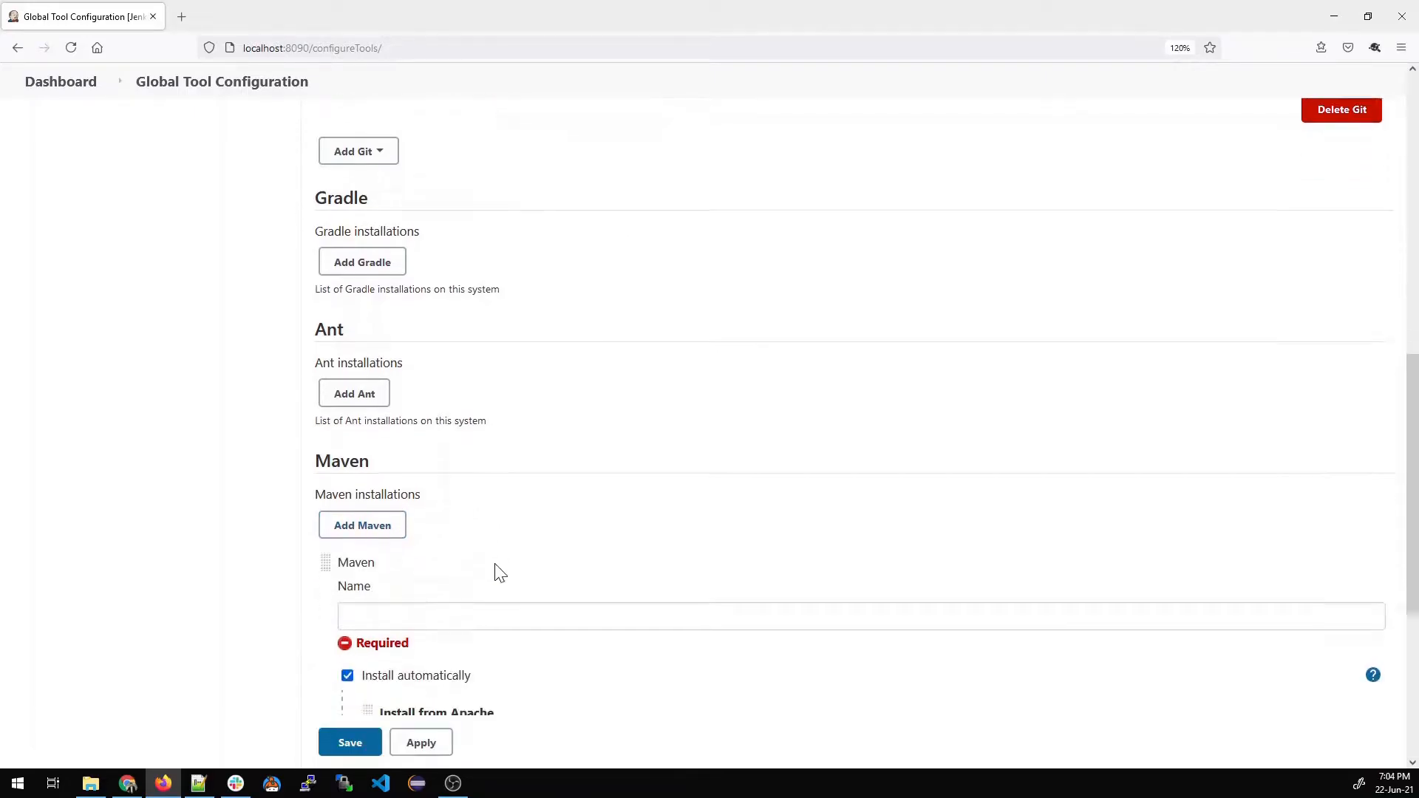
pyautogui.click(345, 485)
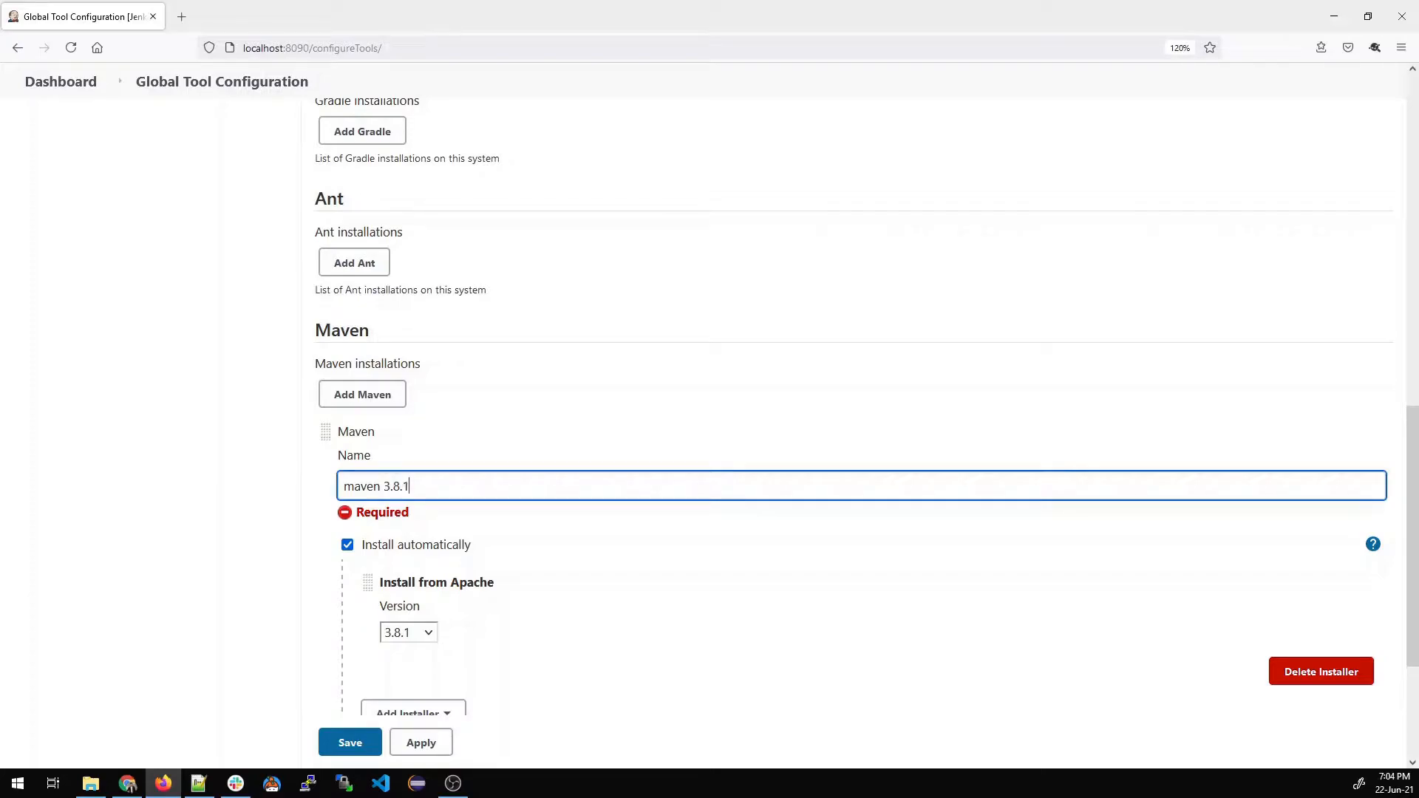
pyautogui.press('BackSpace')
pyautogui.write('-')
pyautogui.scroll(-3, 491, 584)
pyautogui.click(362, 708)
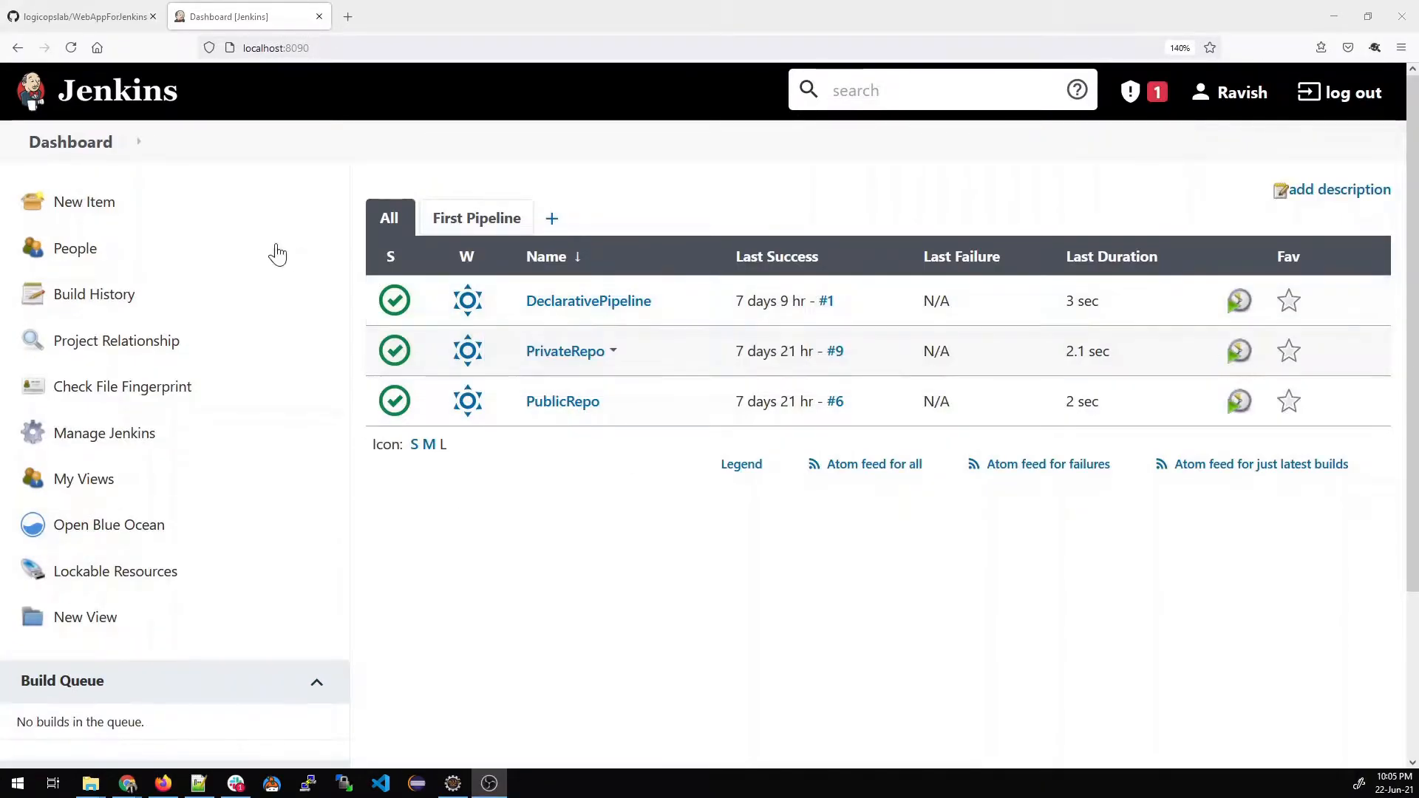
# Create a new Pipeline item named MyWebAppWithJenkinsFileOnline.
pyautogui.click(76, 205)
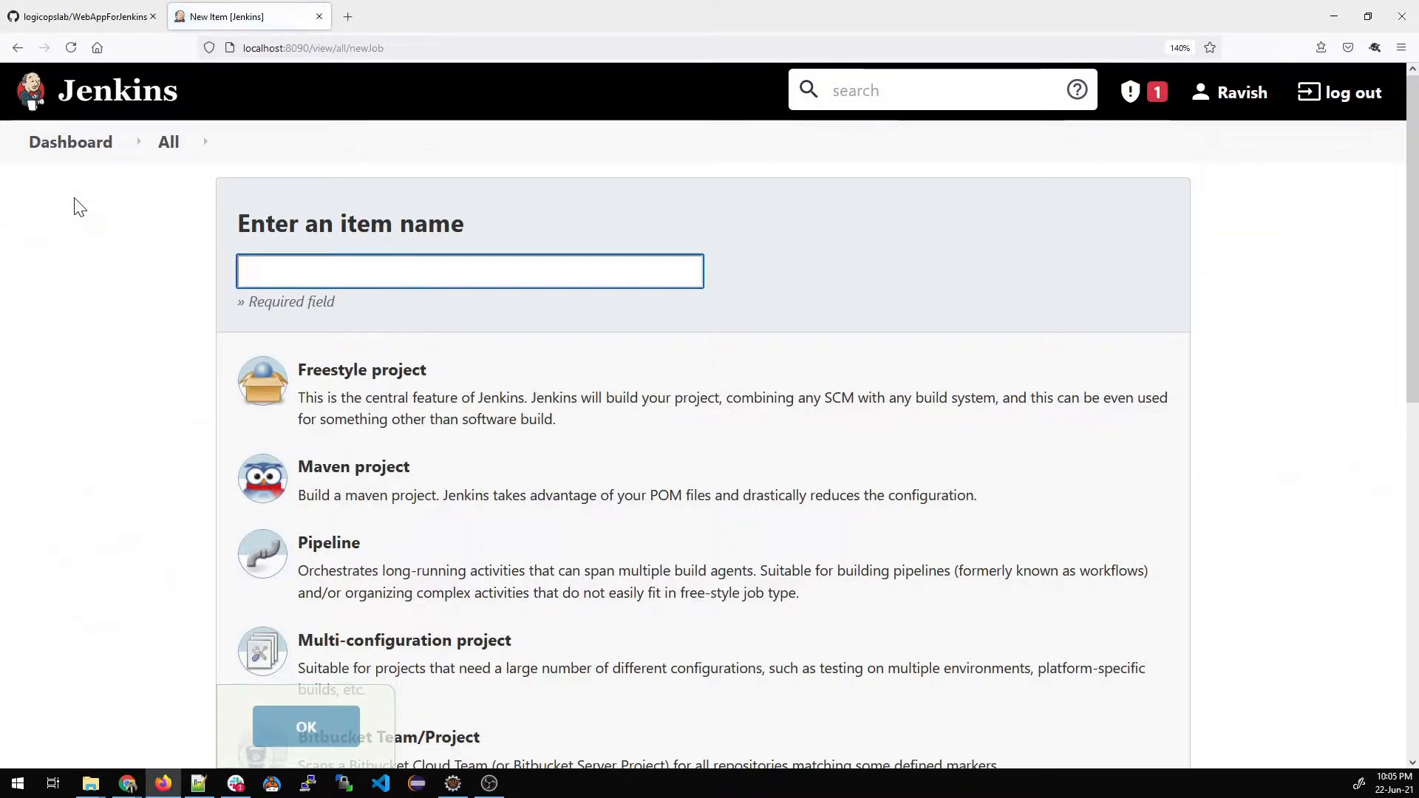
pyautogui.click(373, 566)
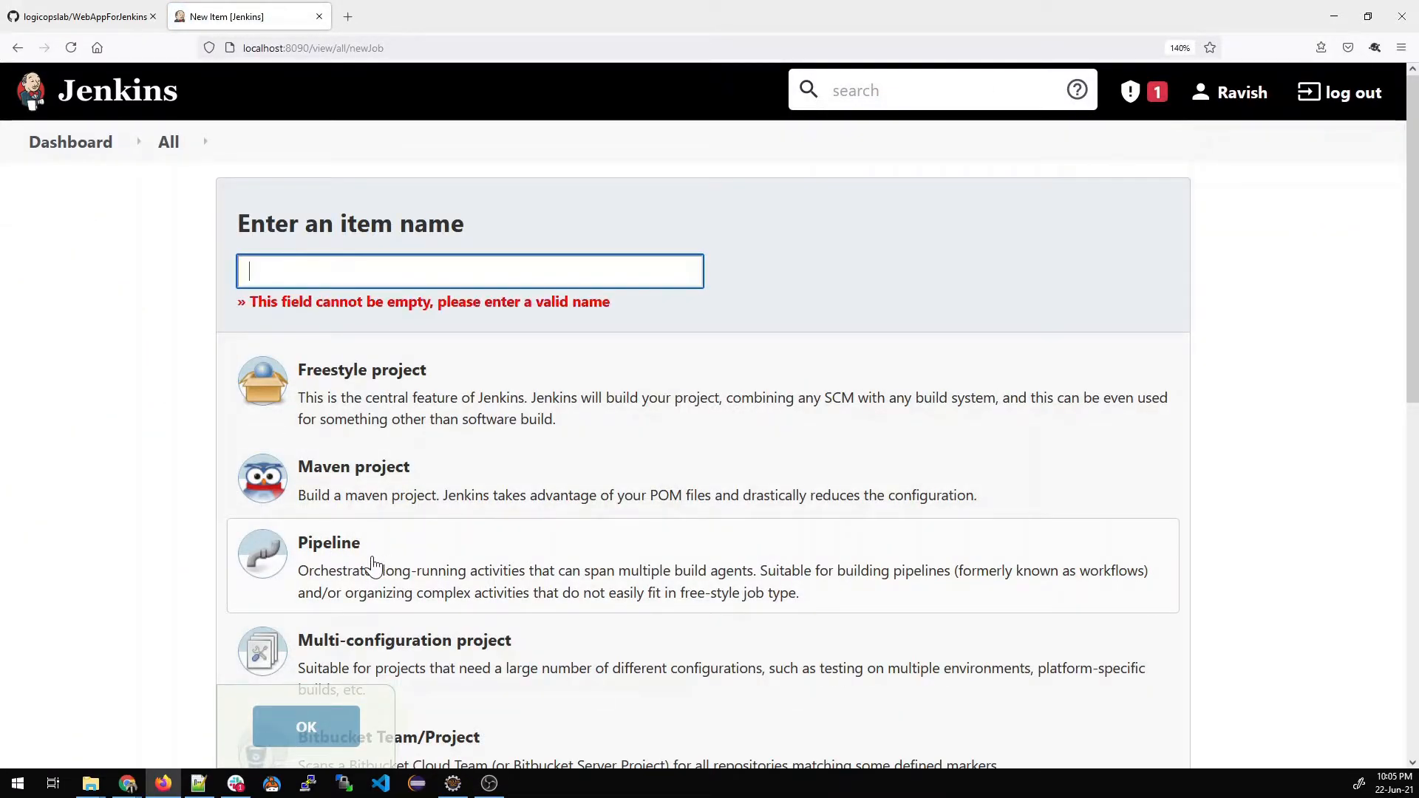
pyautogui.click(385, 271)
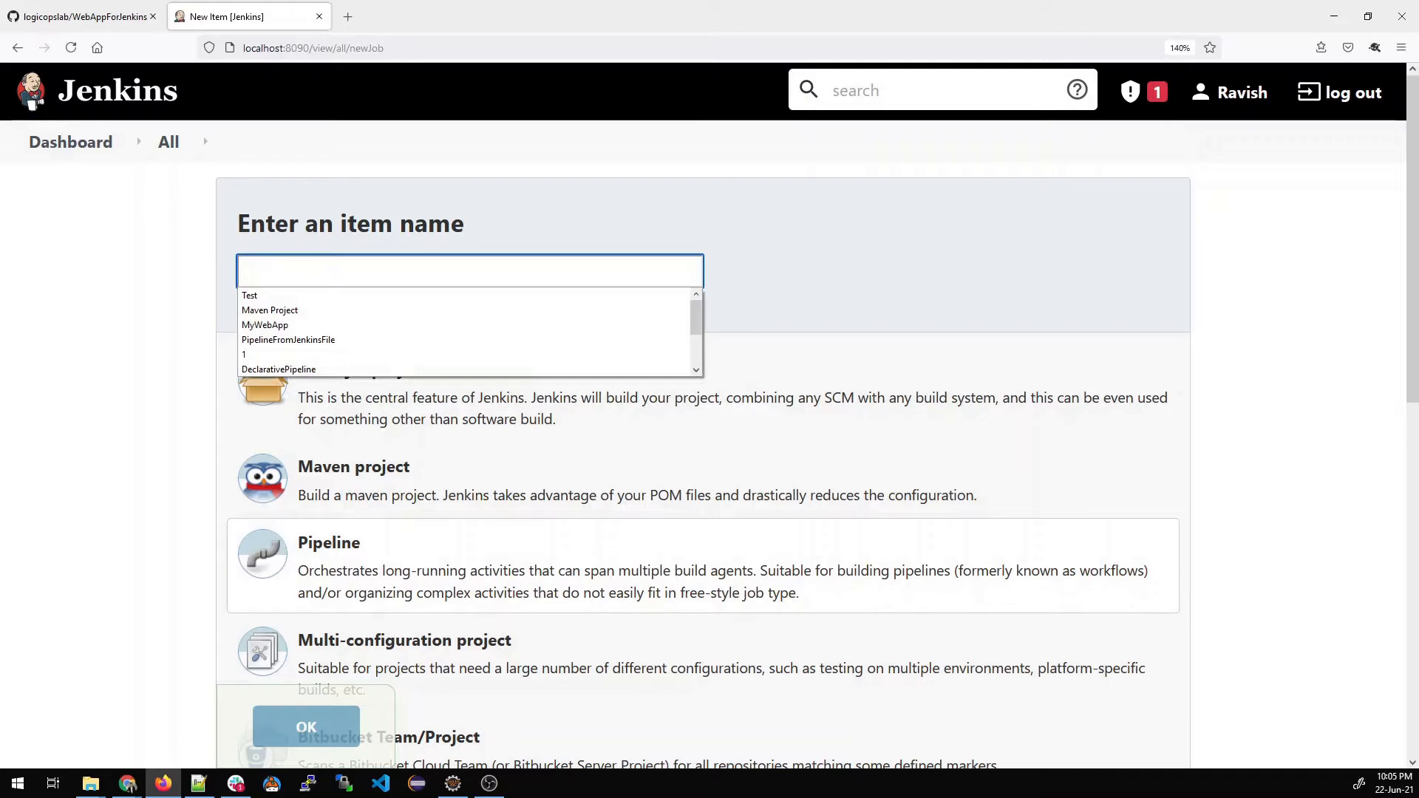
pyautogui.click(299, 325)
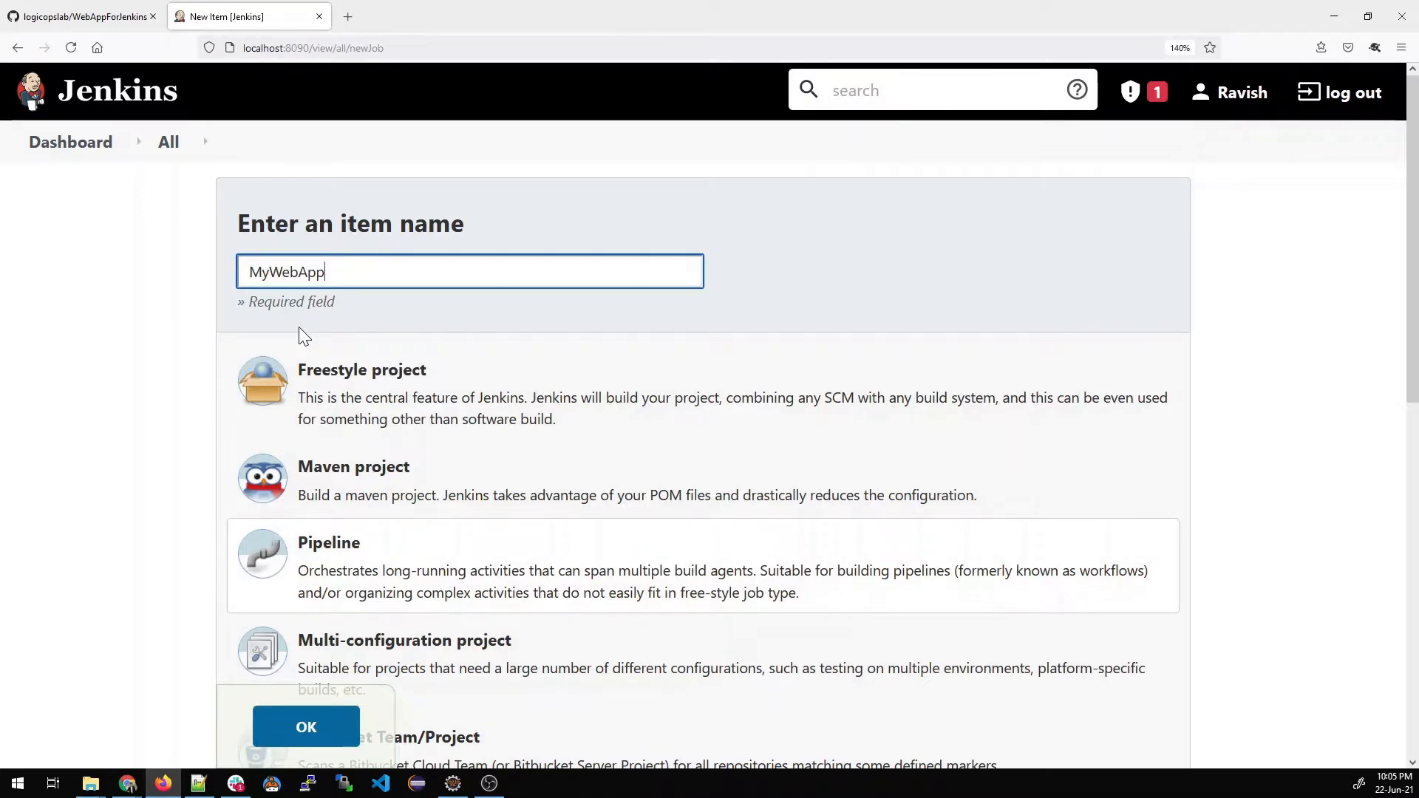
pyautogui.write('WithJenkinsFileOnline')
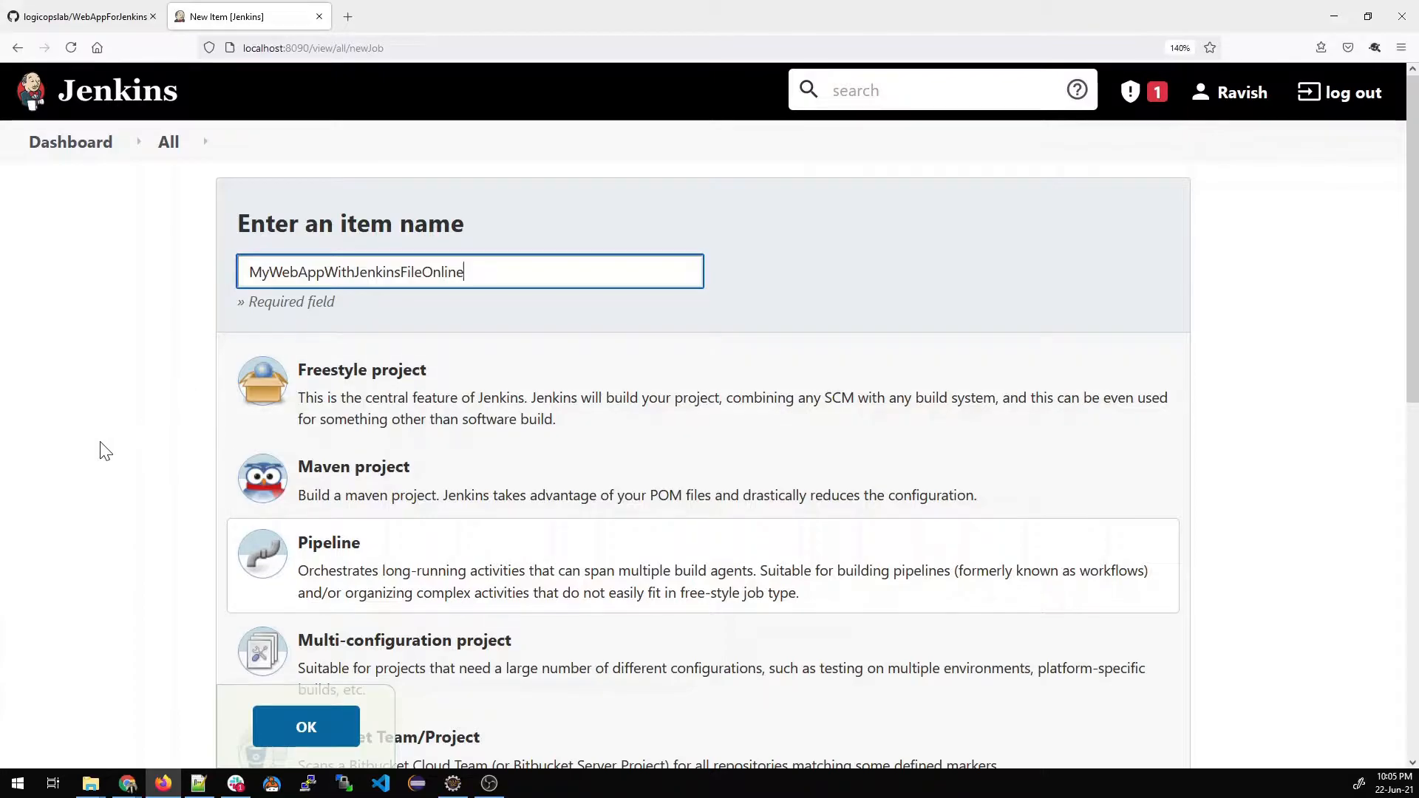
pyautogui.scroll(-5, 126, 459)
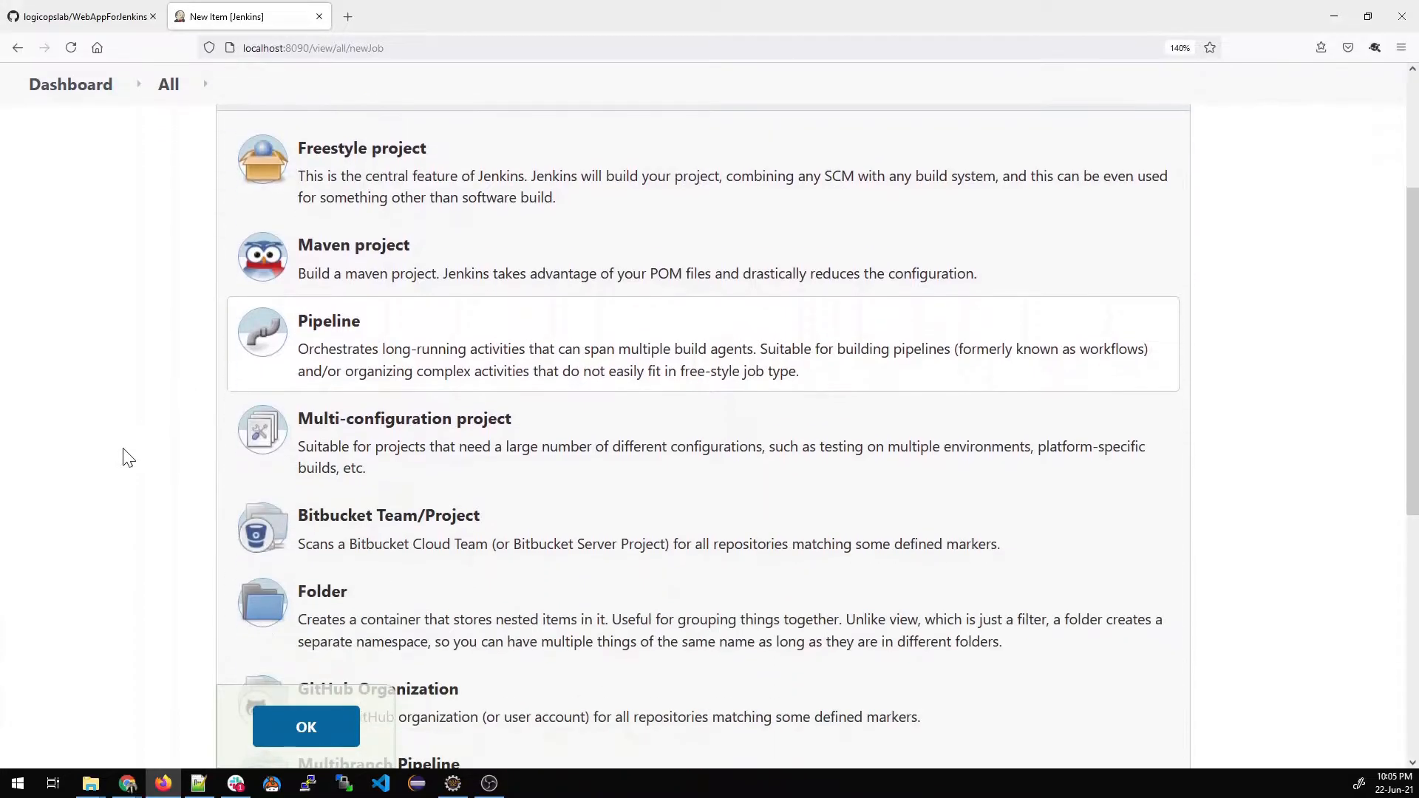
pyautogui.scroll(-1, 168, 584)
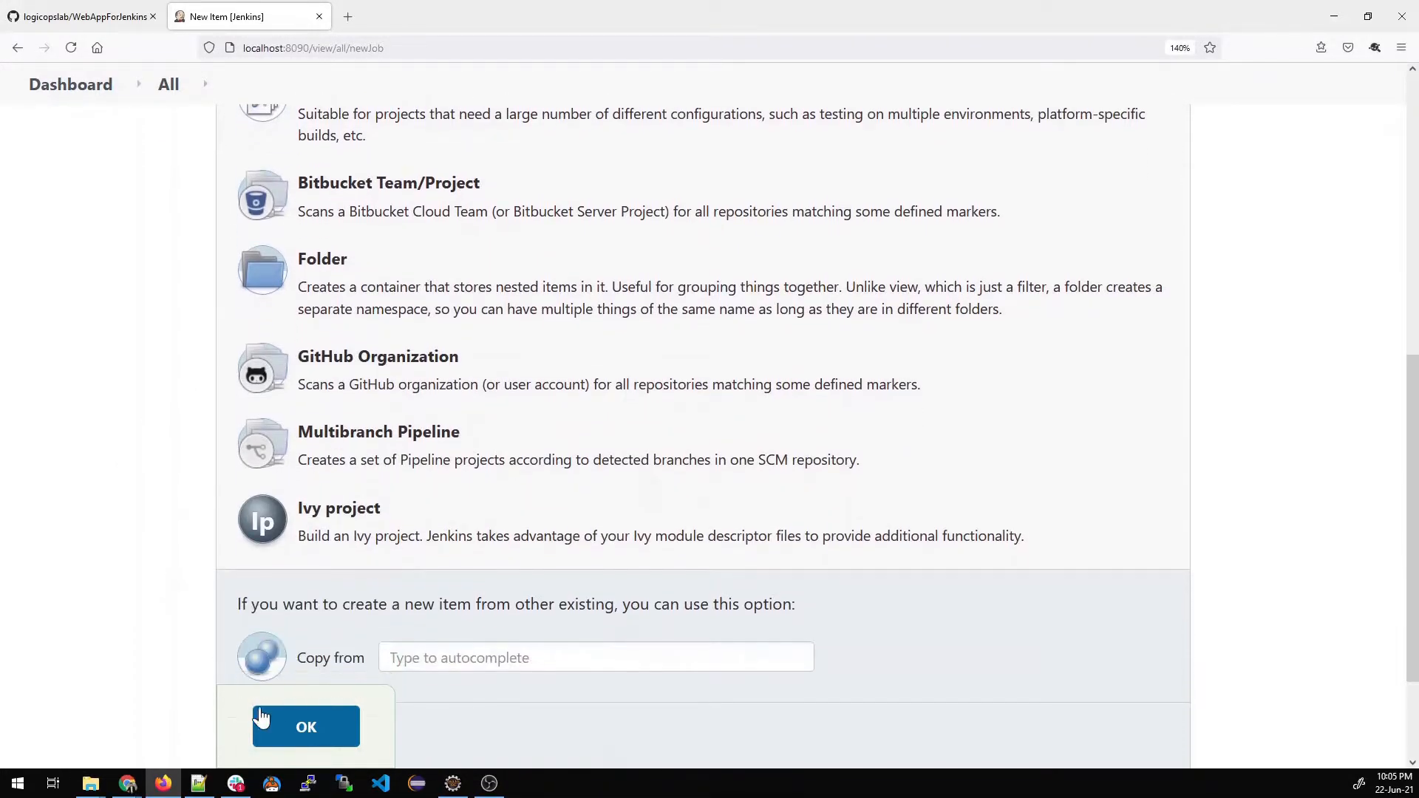
pyautogui.click(306, 731)
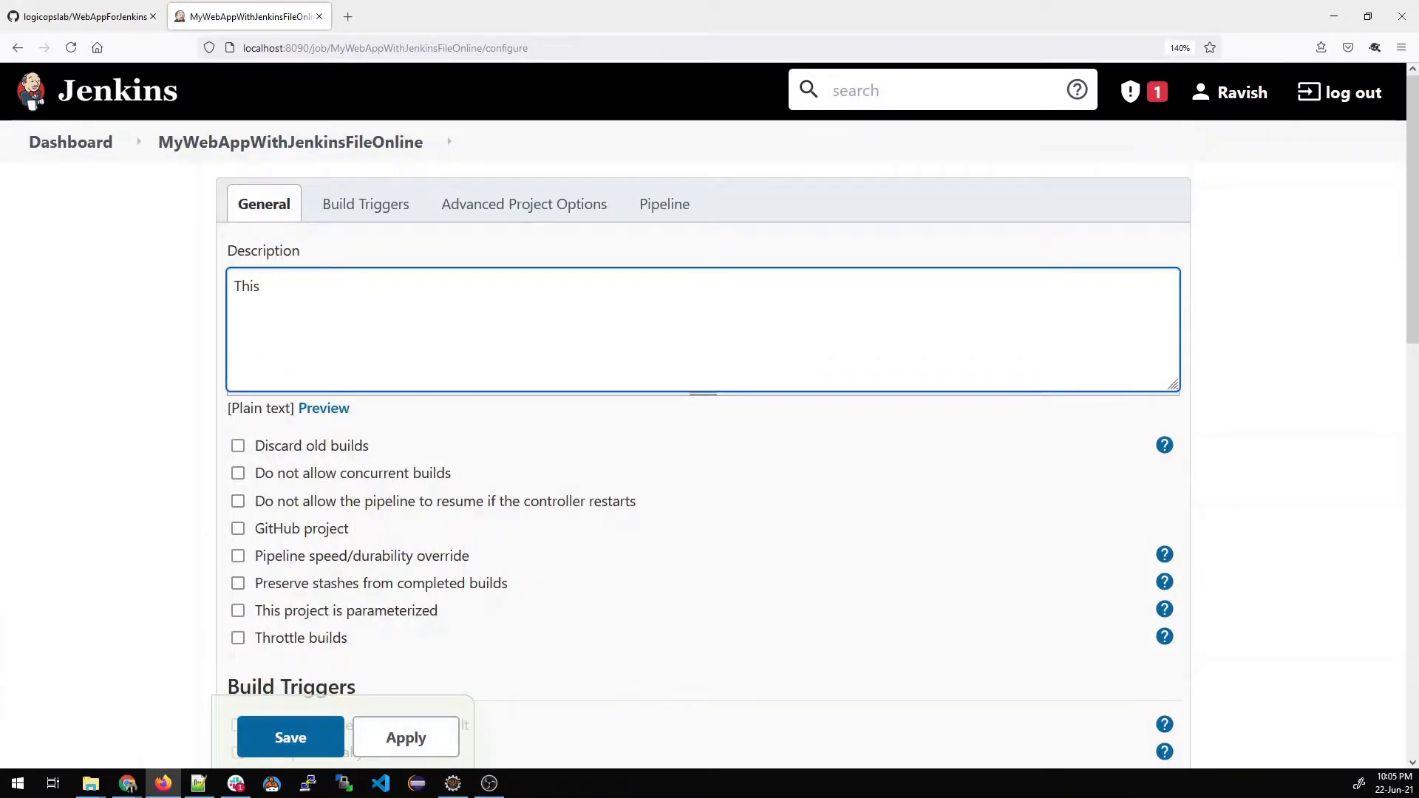
# Describe the project as "This project will checkout a file from GitHub" and set the pipeline definition to Pipeline script from SCM.
pyautogui.write('roject will checkout a file from GitHub')
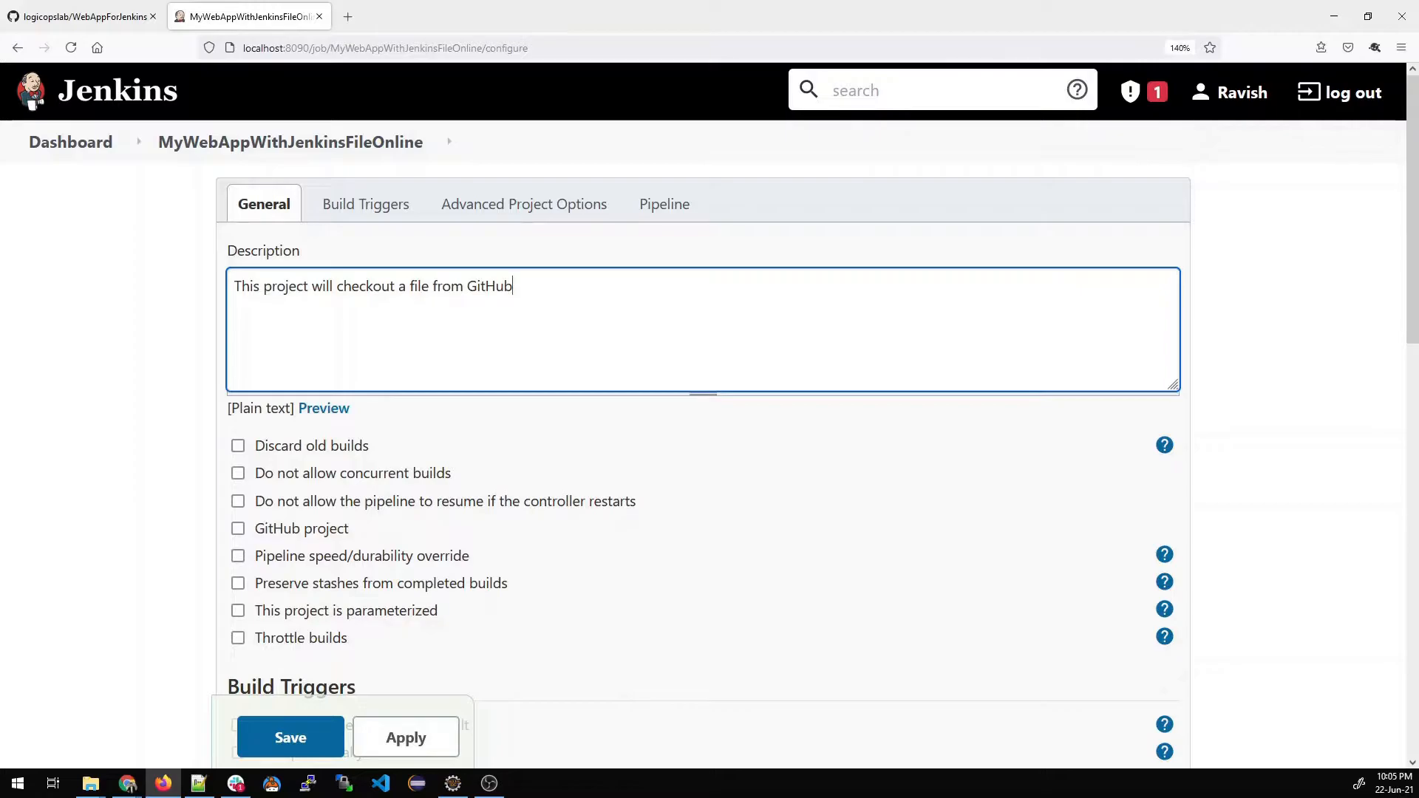
pyautogui.scroll(-5, 209, 418)
pyautogui.scroll(-3, 183, 432)
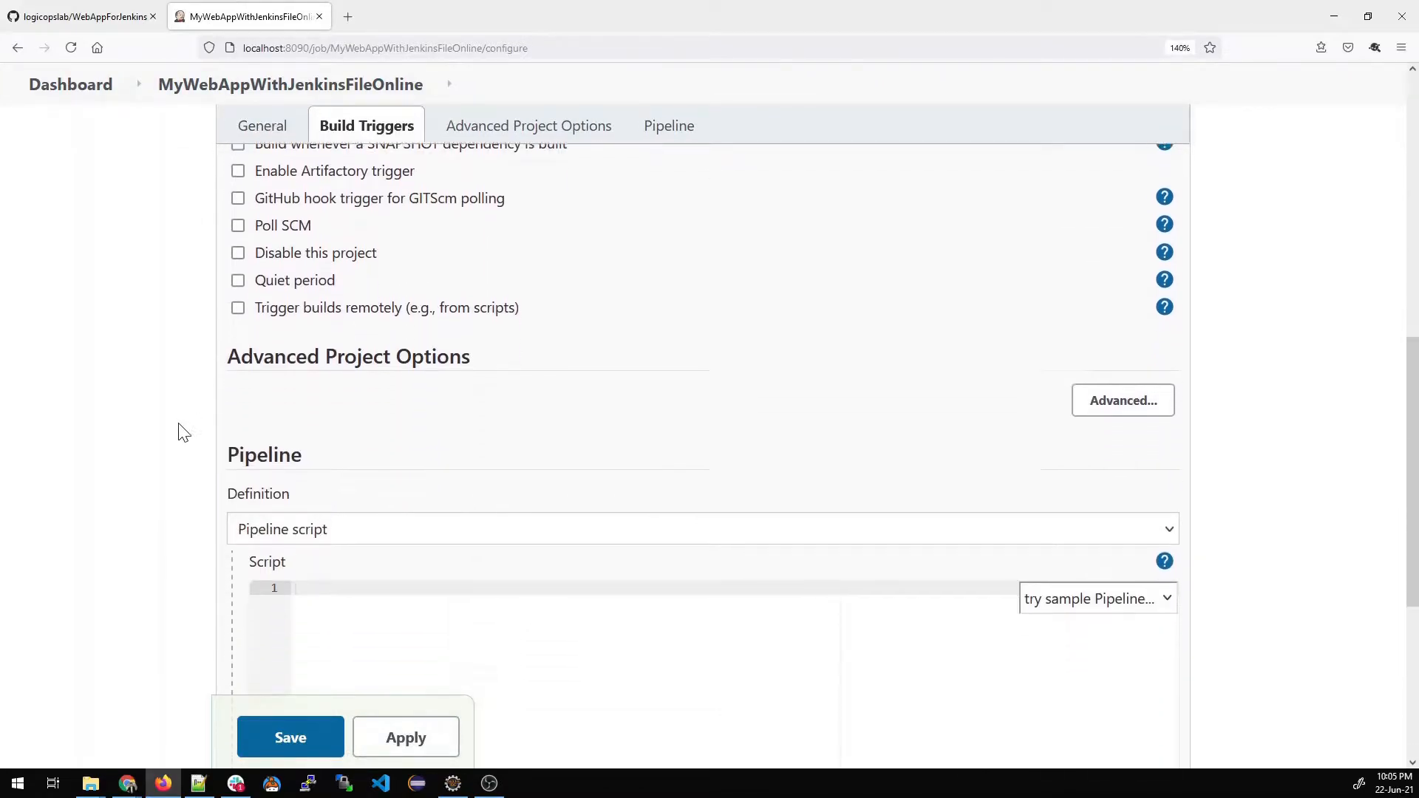
pyautogui.scroll(-1, 343, 503)
pyautogui.click(347, 389)
pyautogui.click(349, 452)
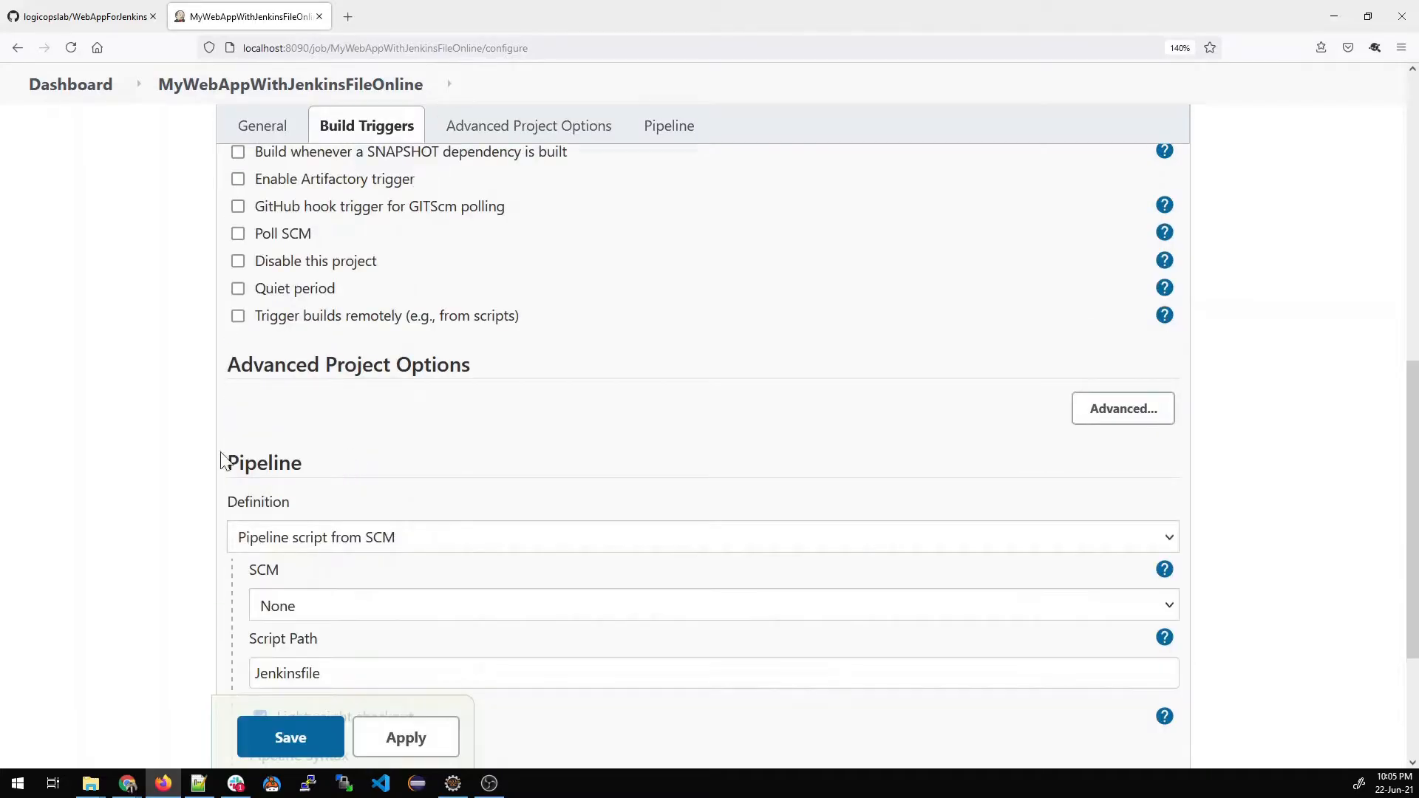
# Set the SCM to Git and use the WebAppForJenkins HTTPS clone address copied from GitHub as the repository URL.
pyautogui.scroll(-3, 129, 463)
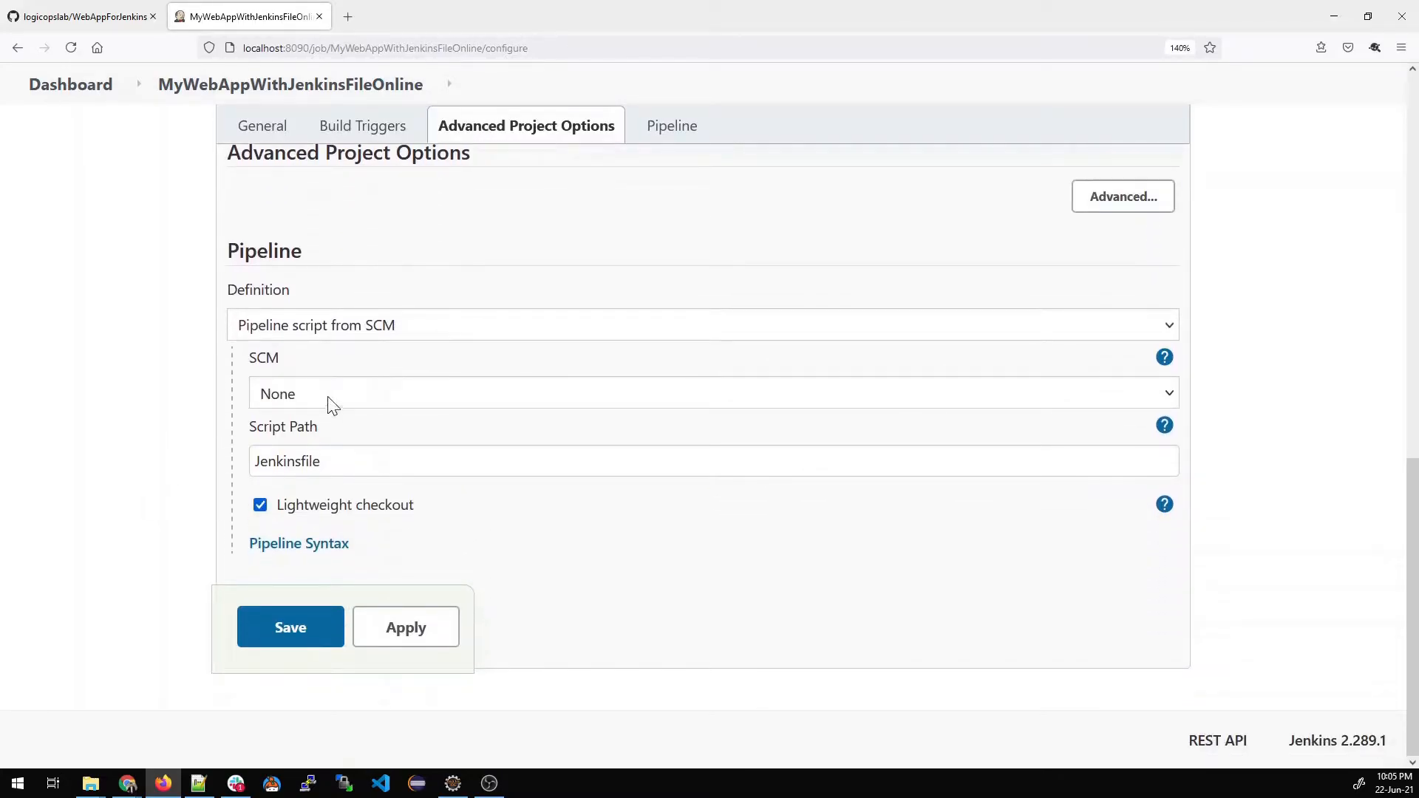
pyautogui.click(331, 399)
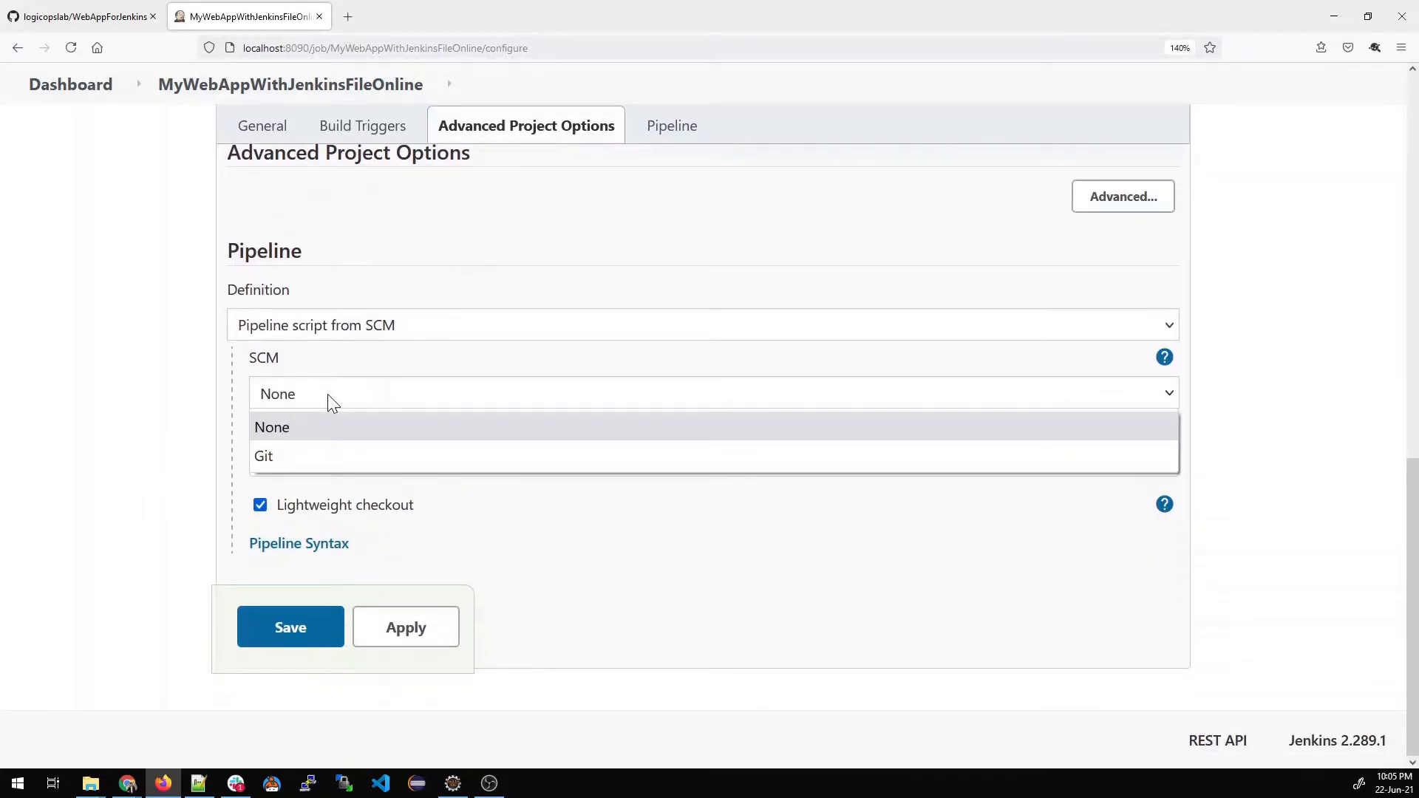
pyautogui.click(295, 459)
pyautogui.click(355, 510)
pyautogui.click(101, 18)
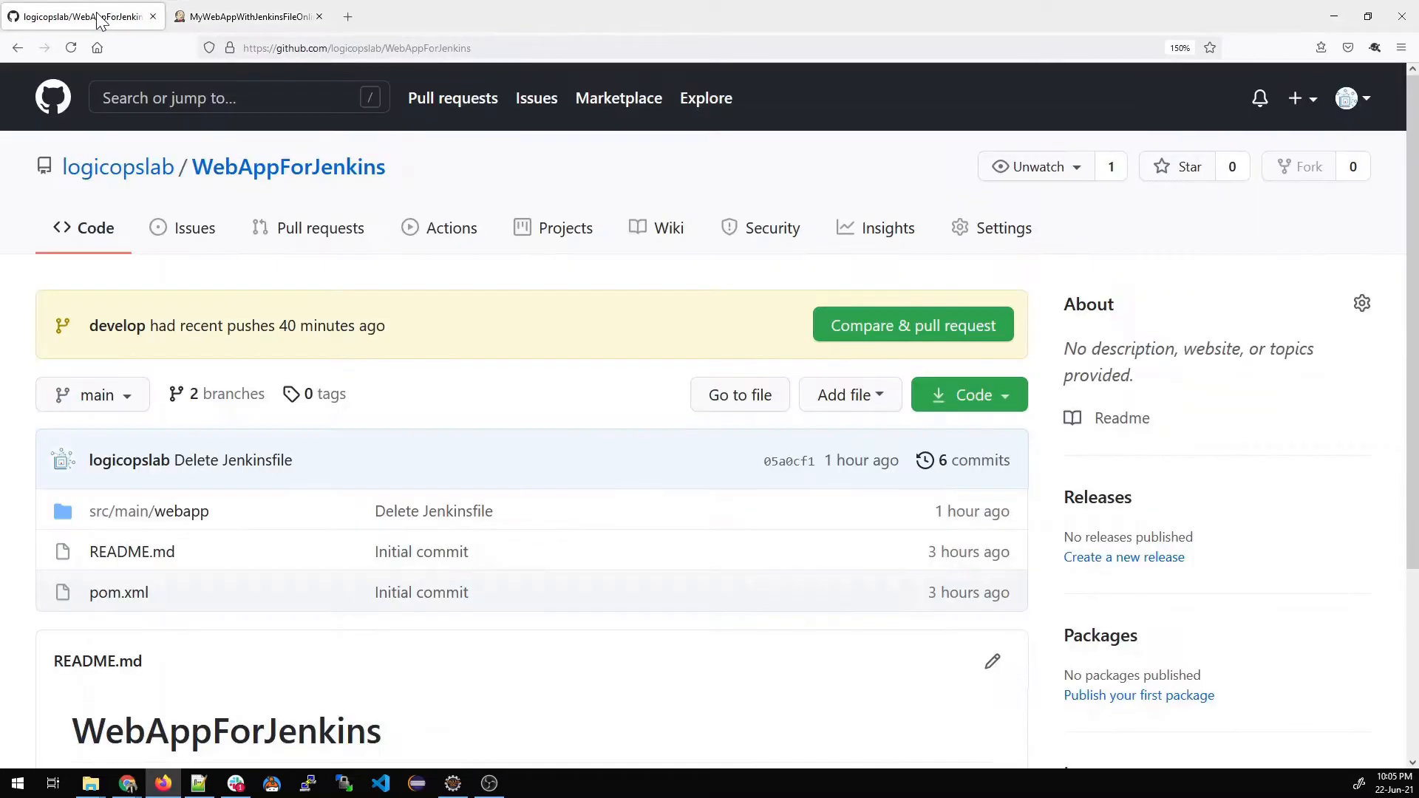
pyautogui.click(993, 400)
pyautogui.click(982, 522)
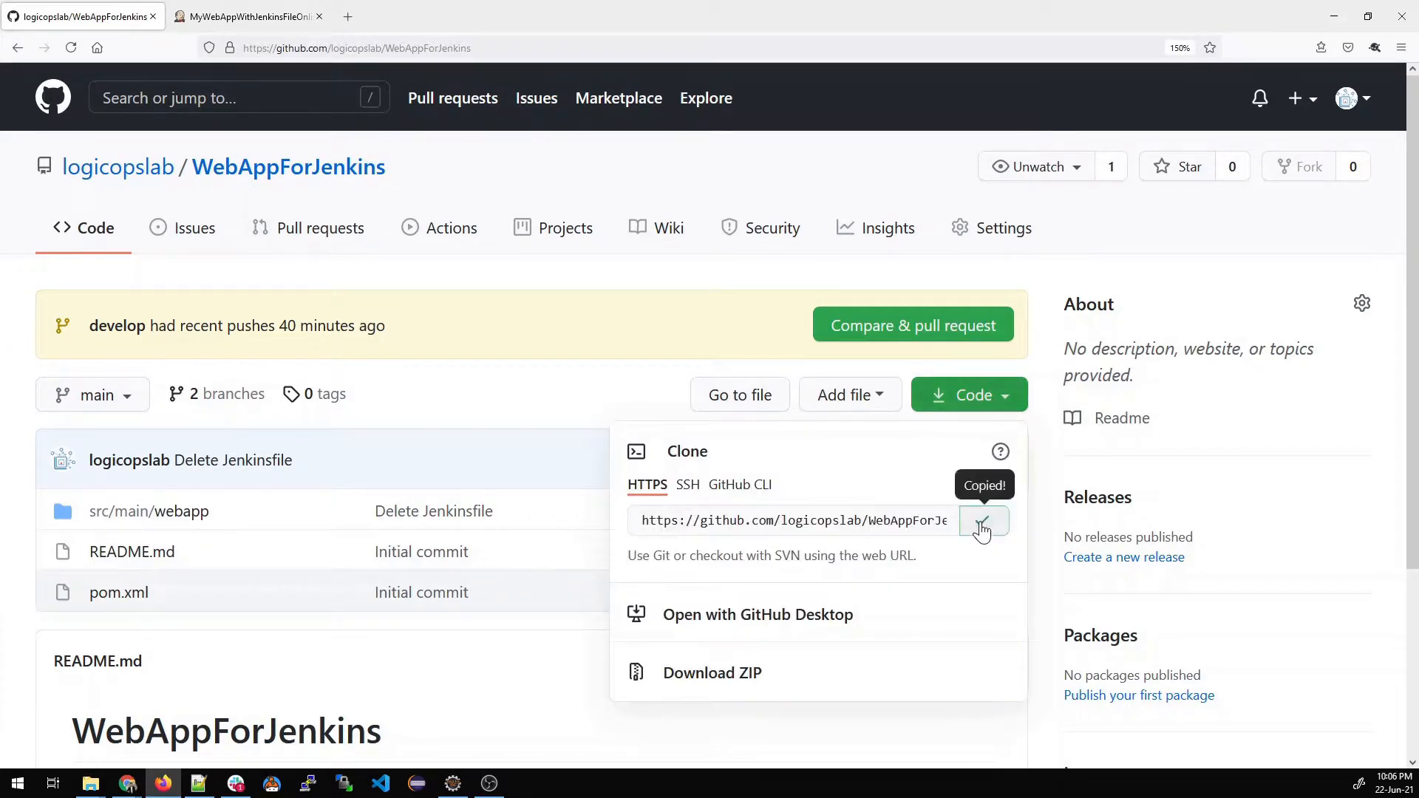
pyautogui.click(231, 17)
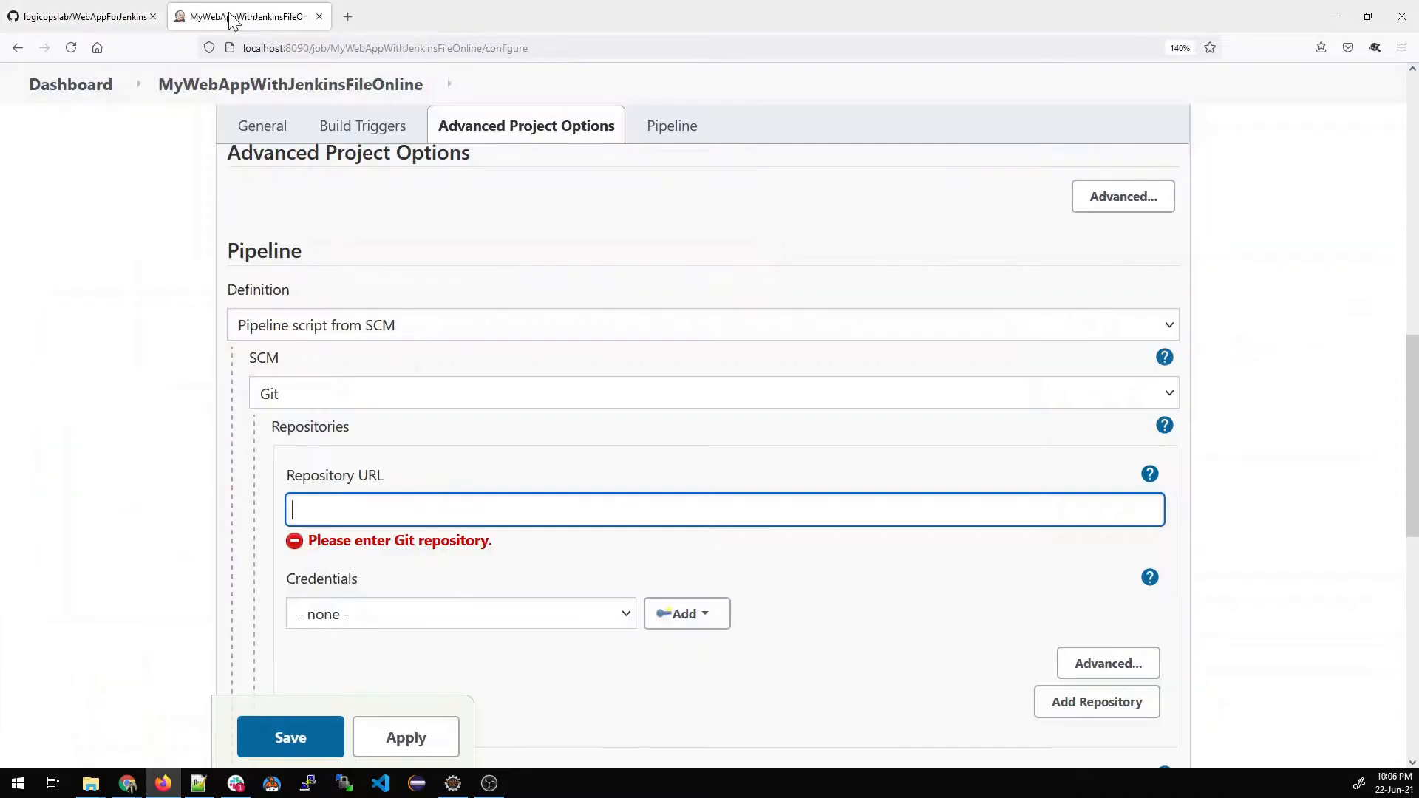
pyautogui.hotkey('ctrl', 'v')
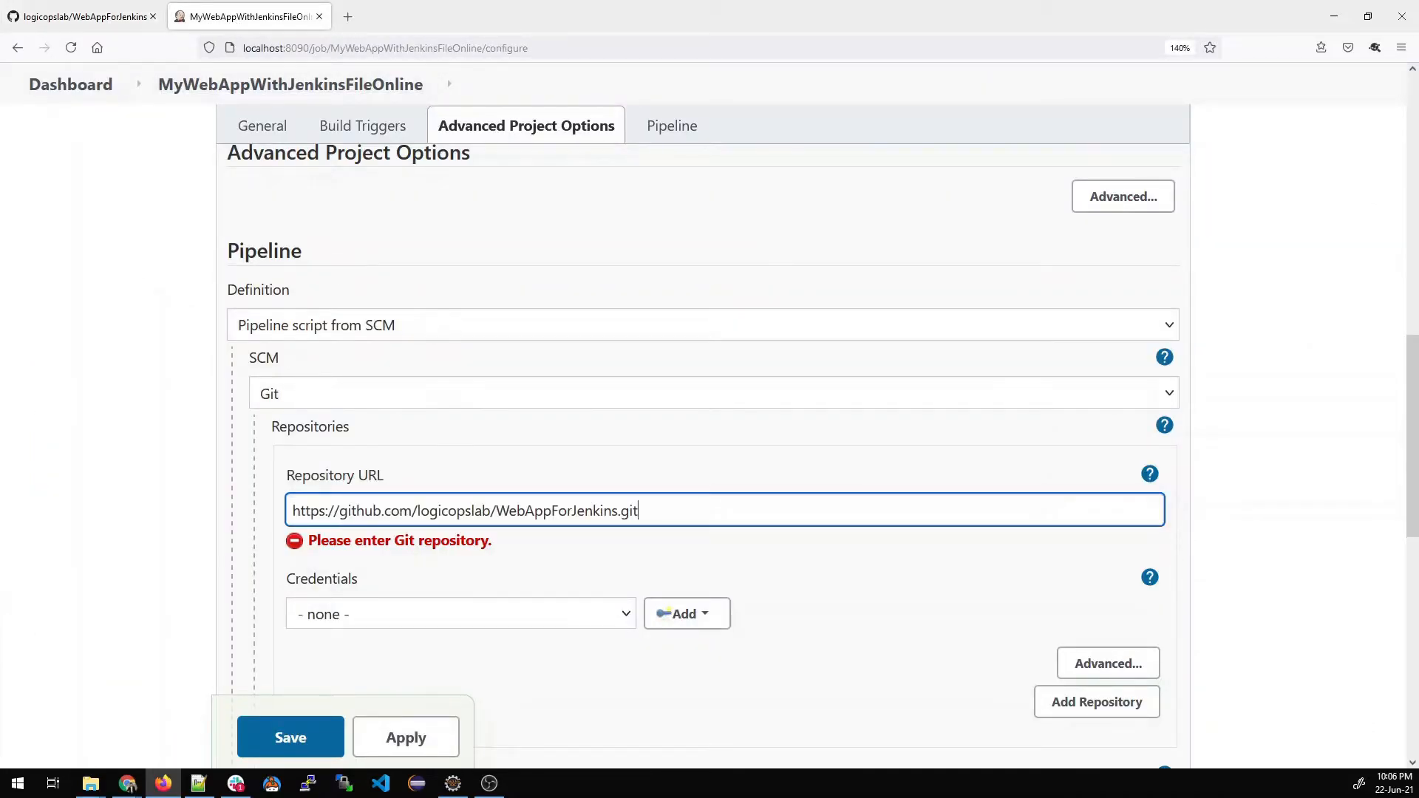
pyautogui.click(178, 512)
# Select the "My private token login creds" credentials for the Git repository.
pyautogui.scroll(-3, 170, 510)
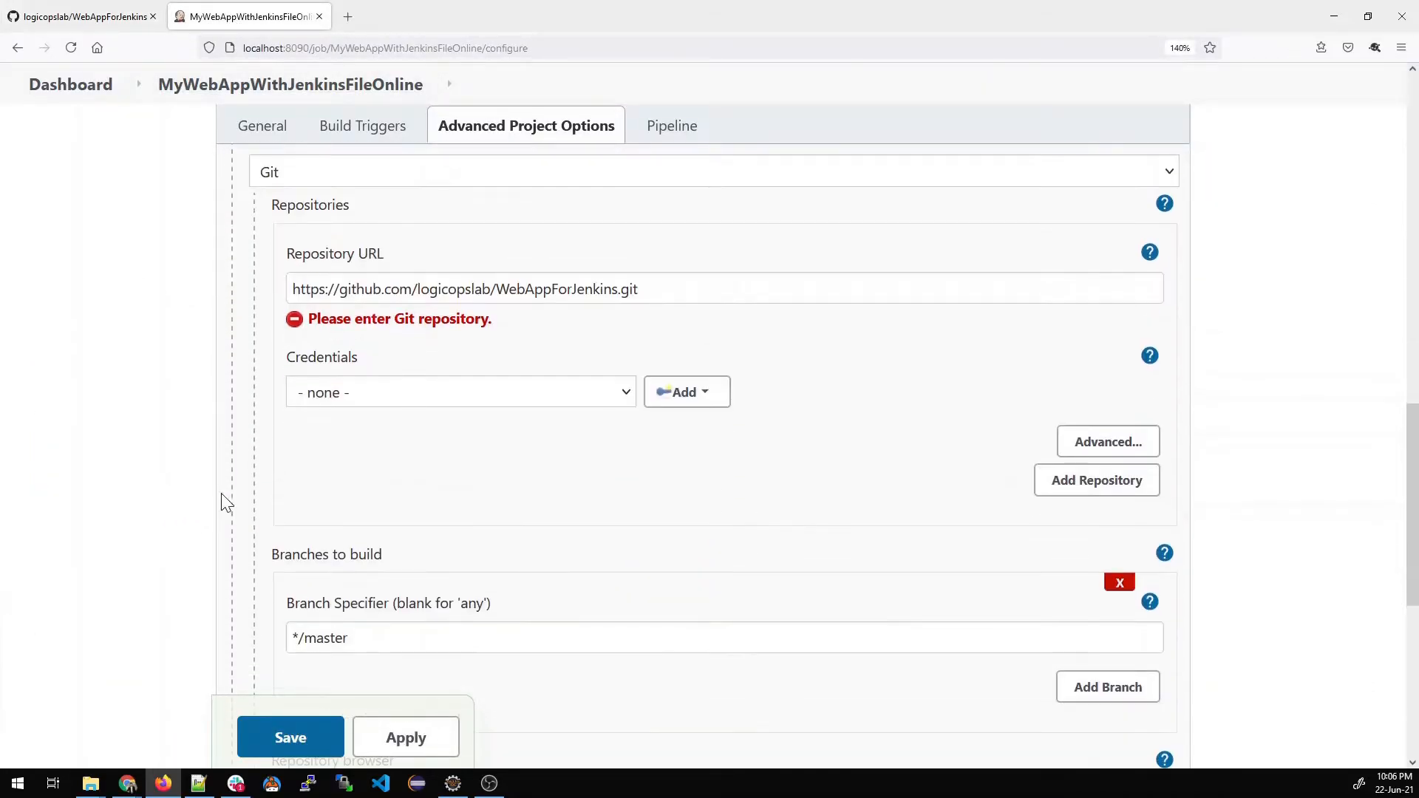
pyautogui.click(490, 398)
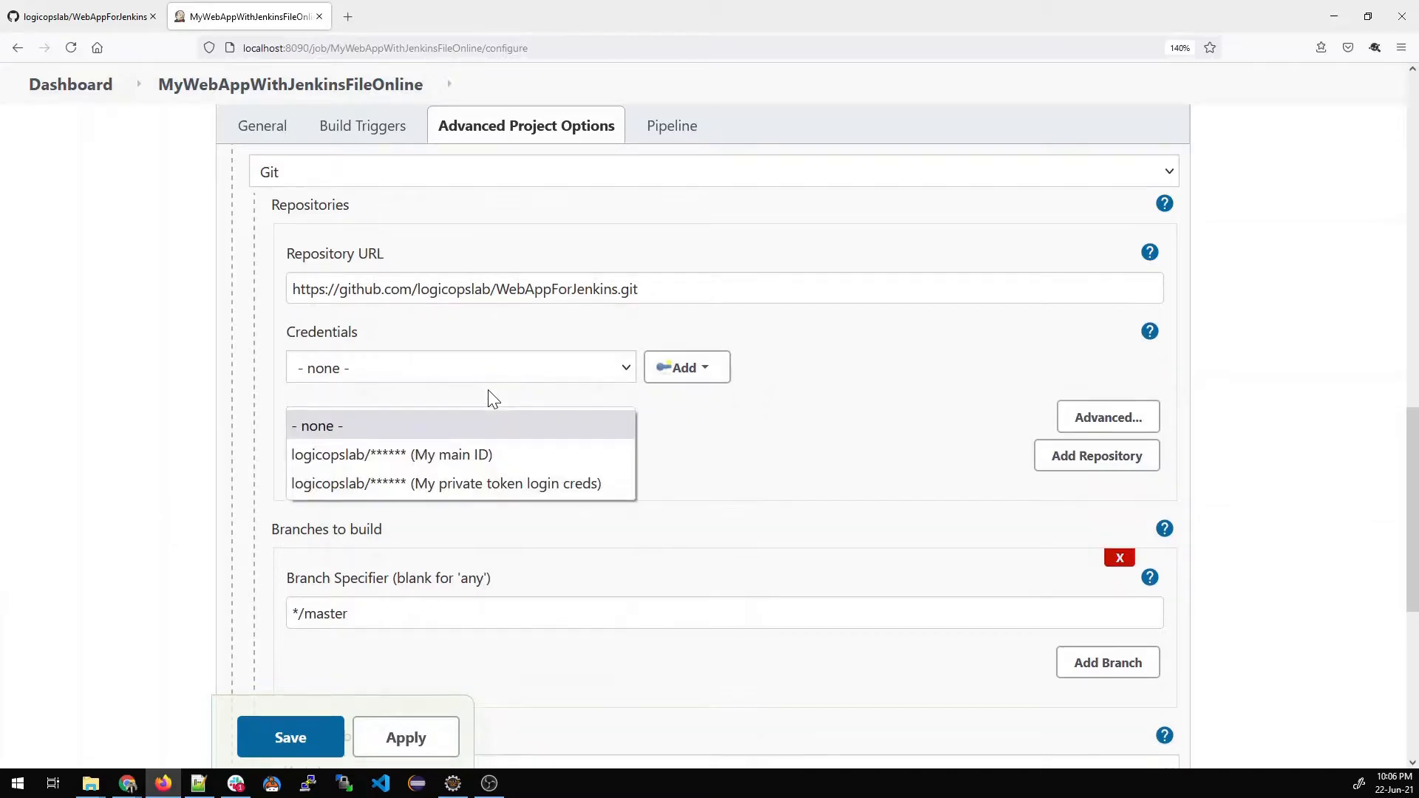
pyautogui.click(485, 485)
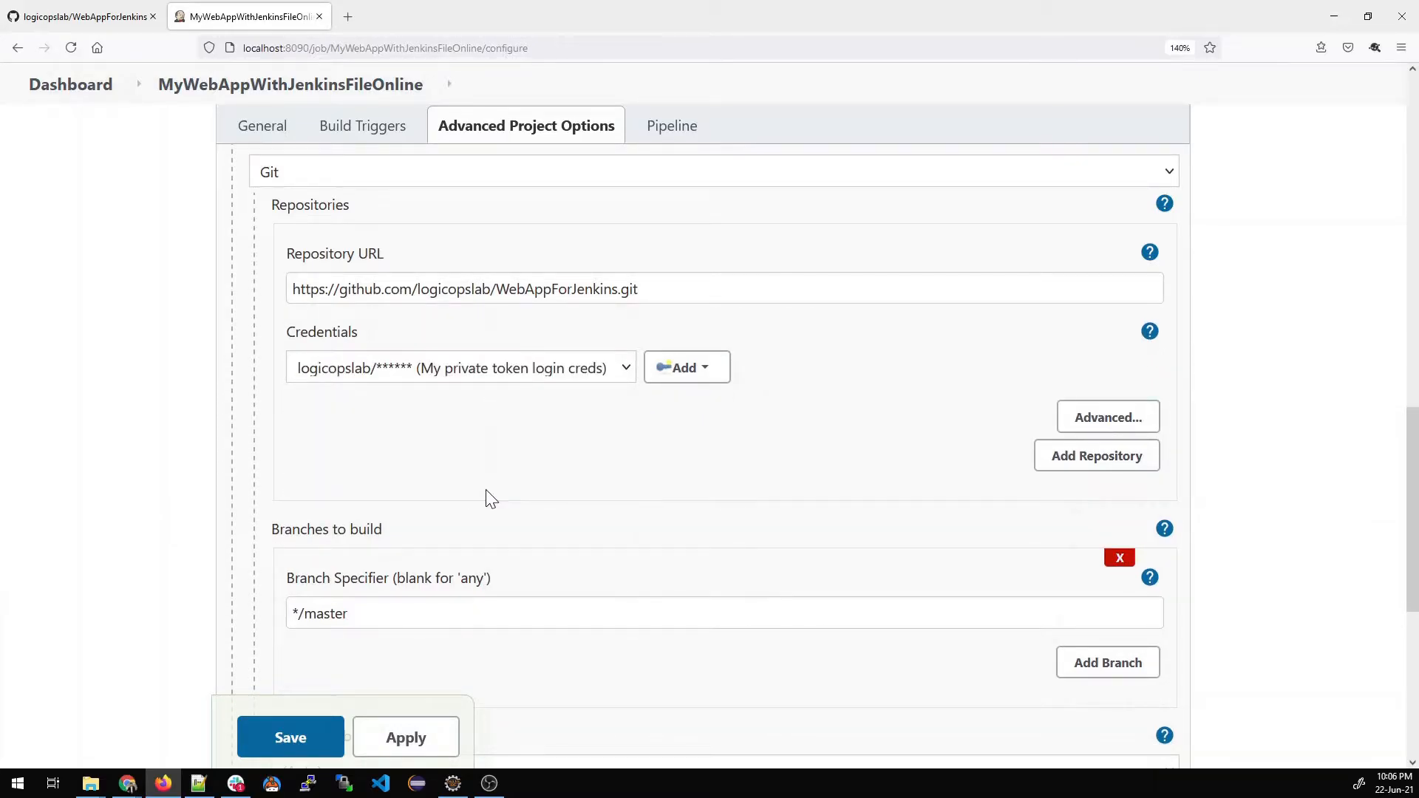
# On GitHub, switch WebAppForJenkins to the develop branch and locate the Jenkinsfile in its root.
pyautogui.click(106, 18)
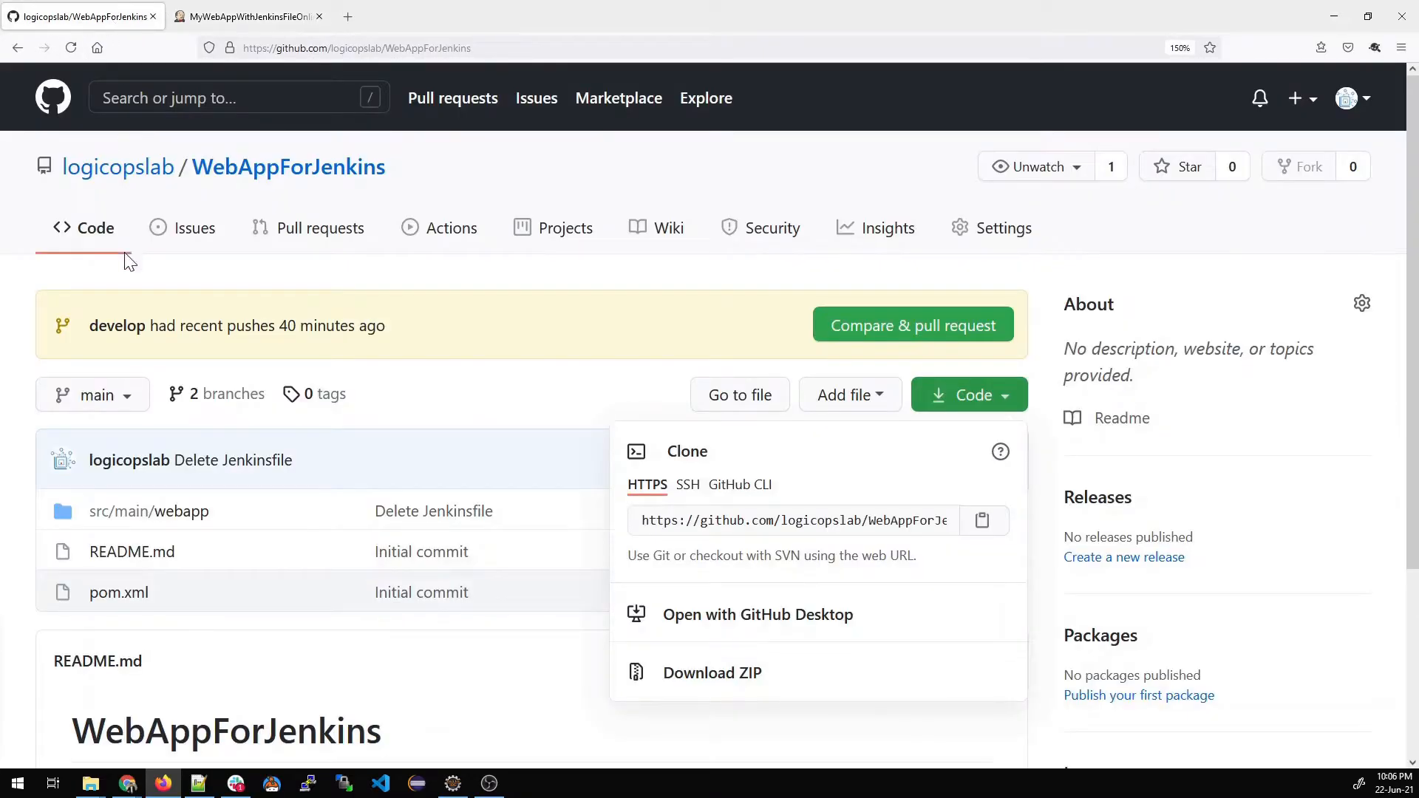
pyautogui.click(104, 406)
pyautogui.click(114, 399)
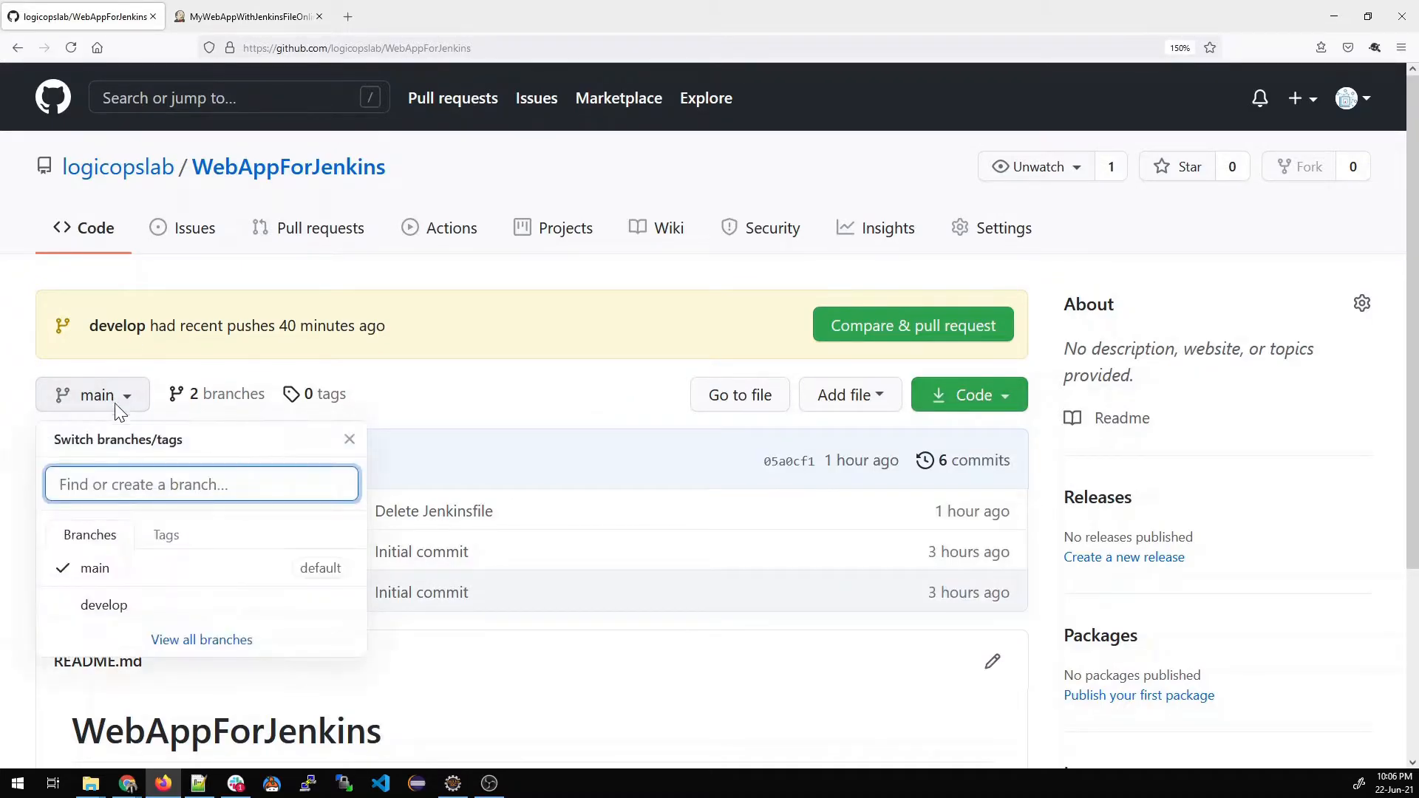
pyautogui.click(87, 606)
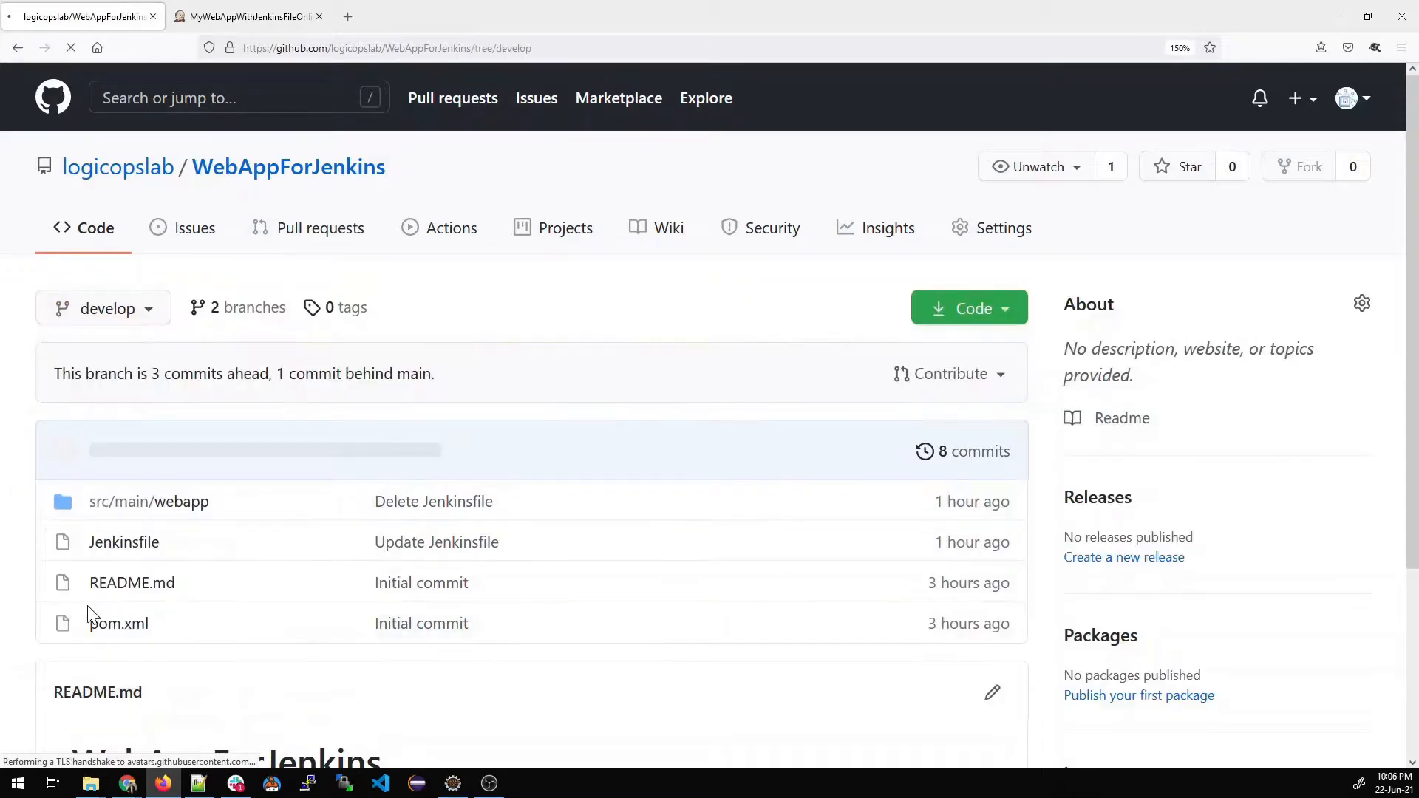
pyautogui.scroll(-2, 280, 591)
pyautogui.moveTo(190, 527); pyautogui.dragTo(88, 514)
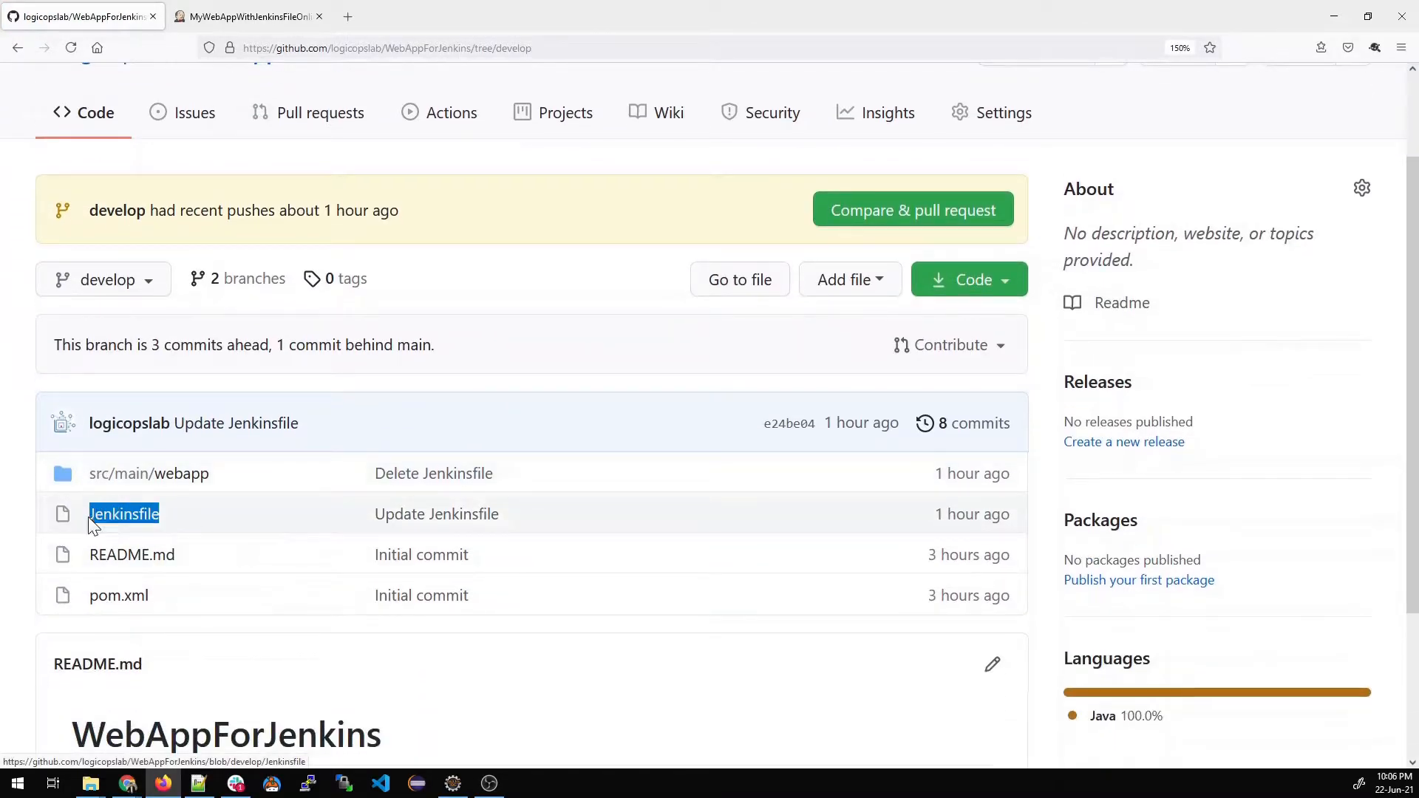
# Back in Jenkins, set the branch specifier to */develop, then apply and save the pipeline configuration.
pyautogui.click(220, 21)
pyautogui.click(347, 614)
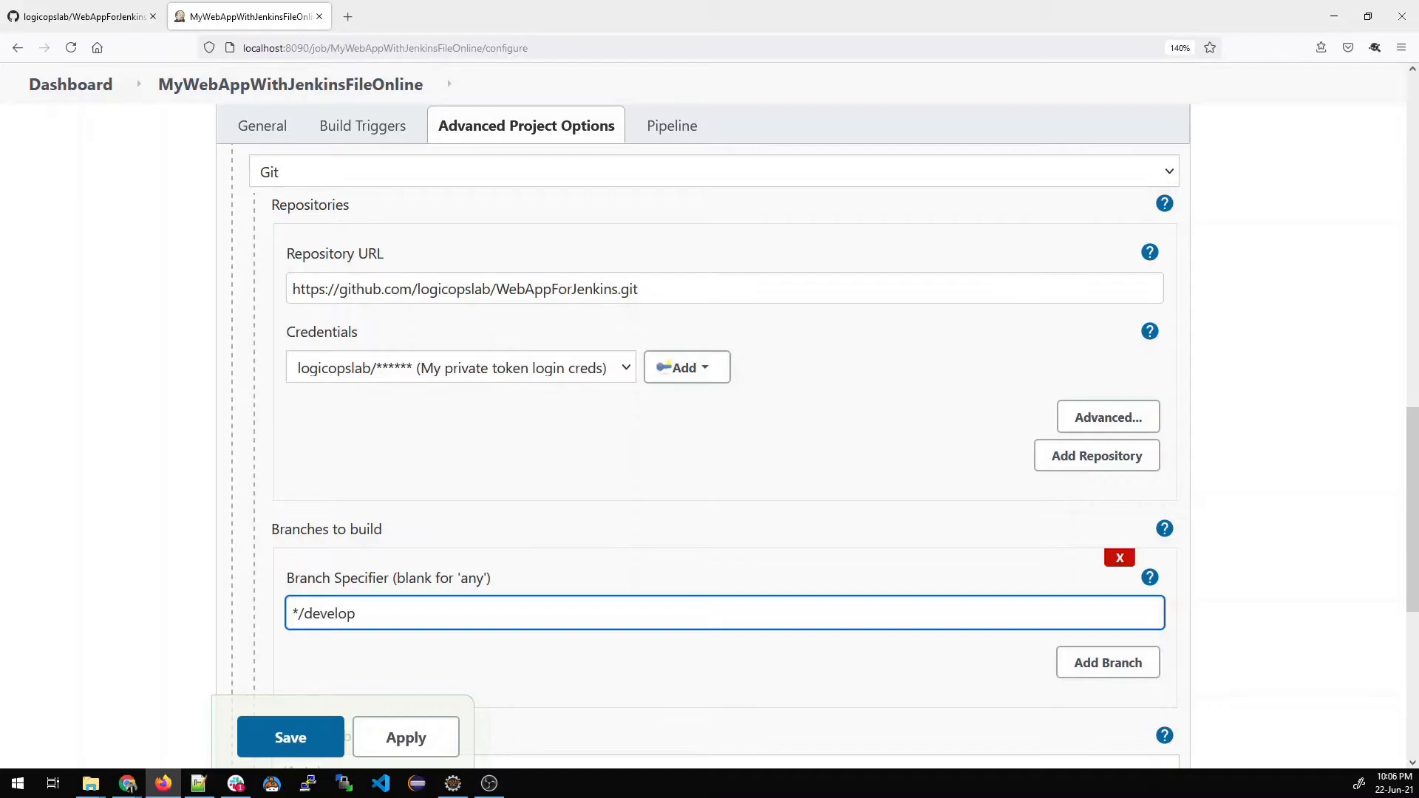
pyautogui.write('develop')
pyautogui.scroll(-3, 384, 625)
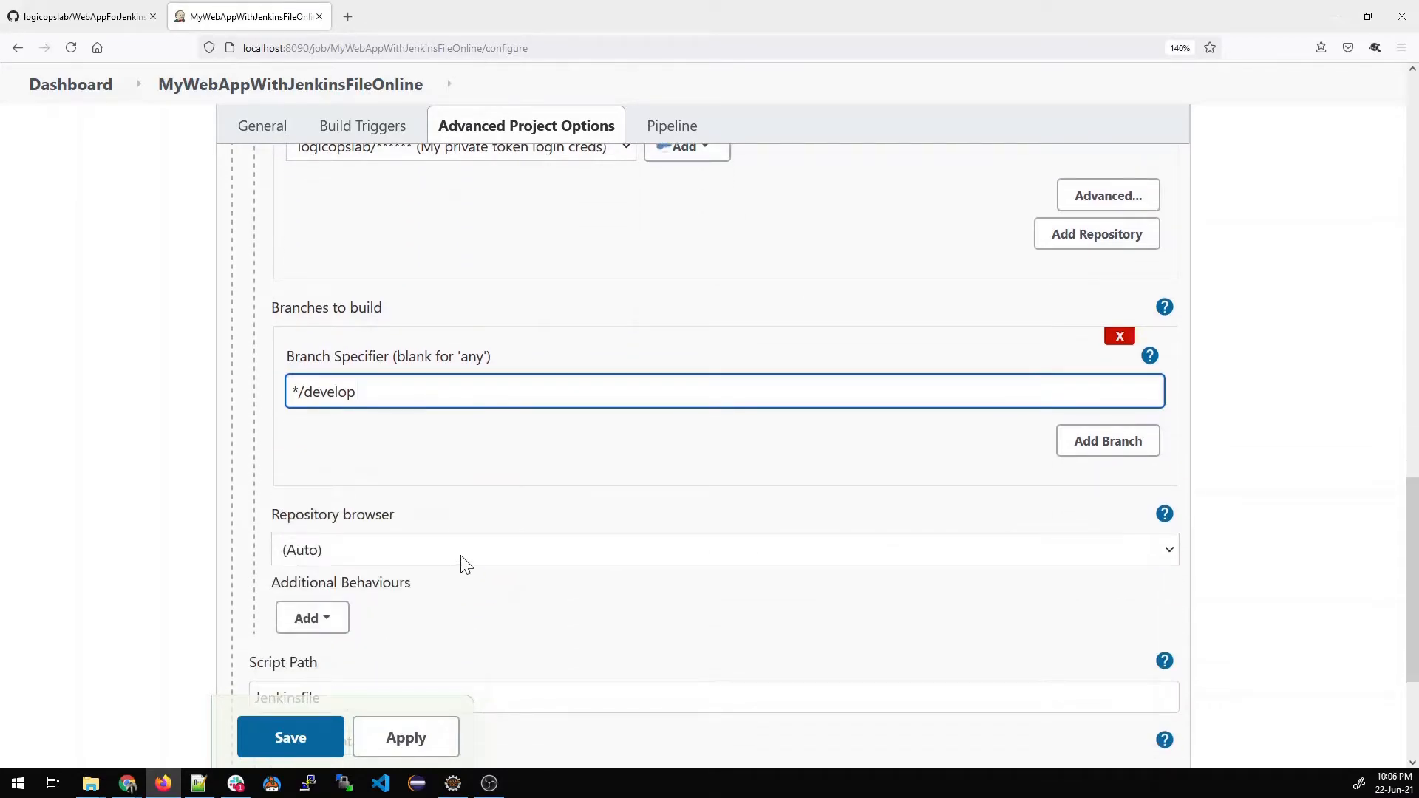
pyautogui.scroll(-2, 478, 653)
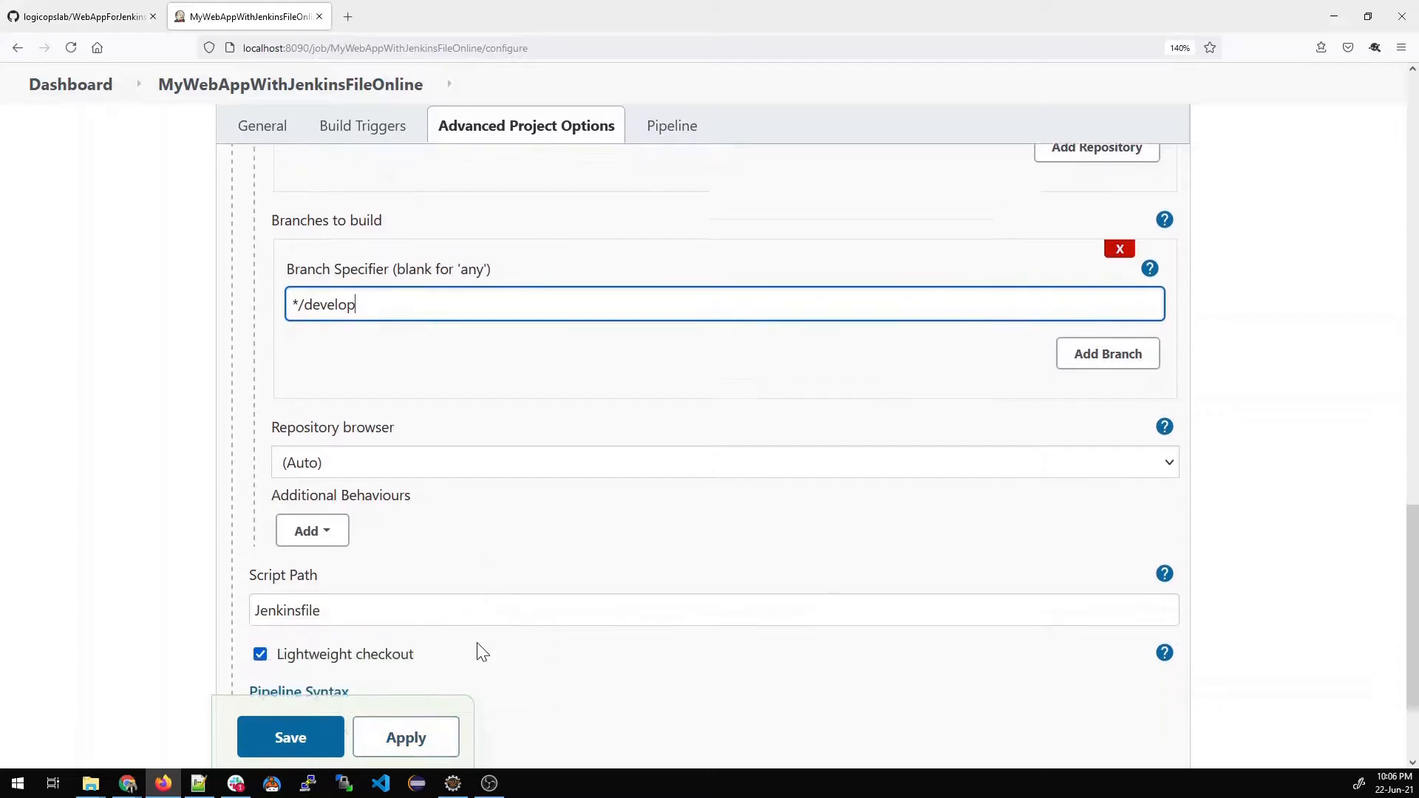
pyautogui.click(414, 741)
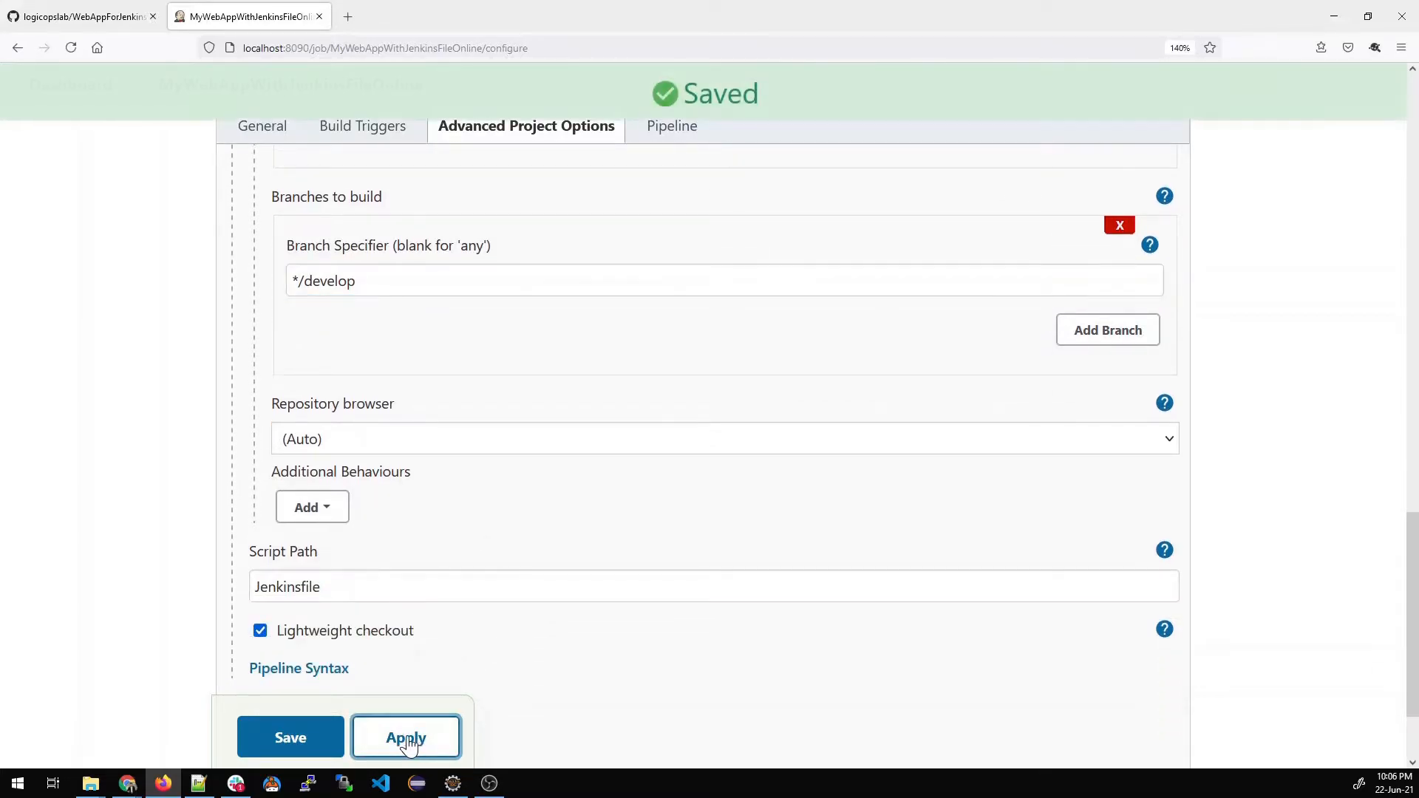
pyautogui.click(296, 739)
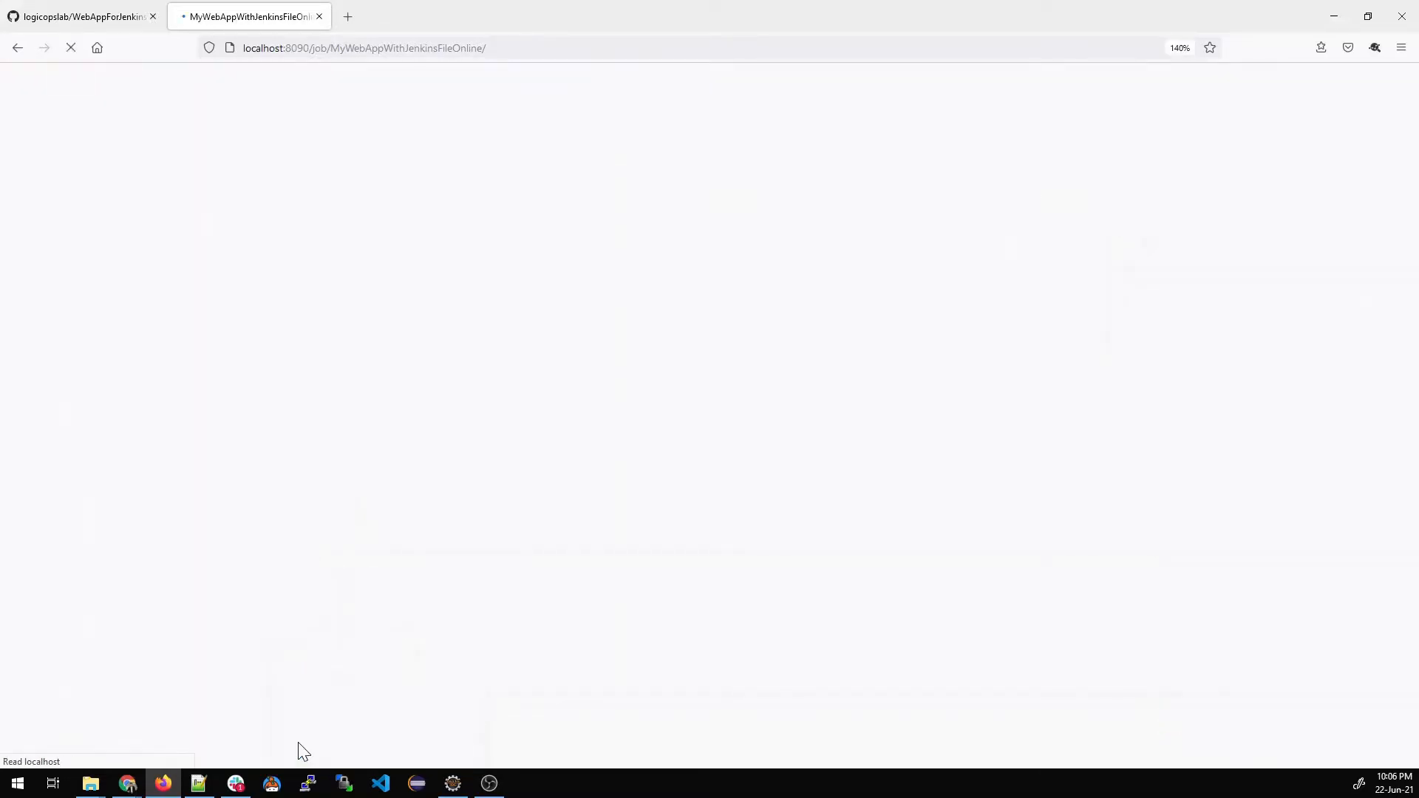
# Start a build of the MyWebAppWithJenkinsFileOnline pipeline and open the page of build #1.
pyautogui.scroll(-2, 619, 655)
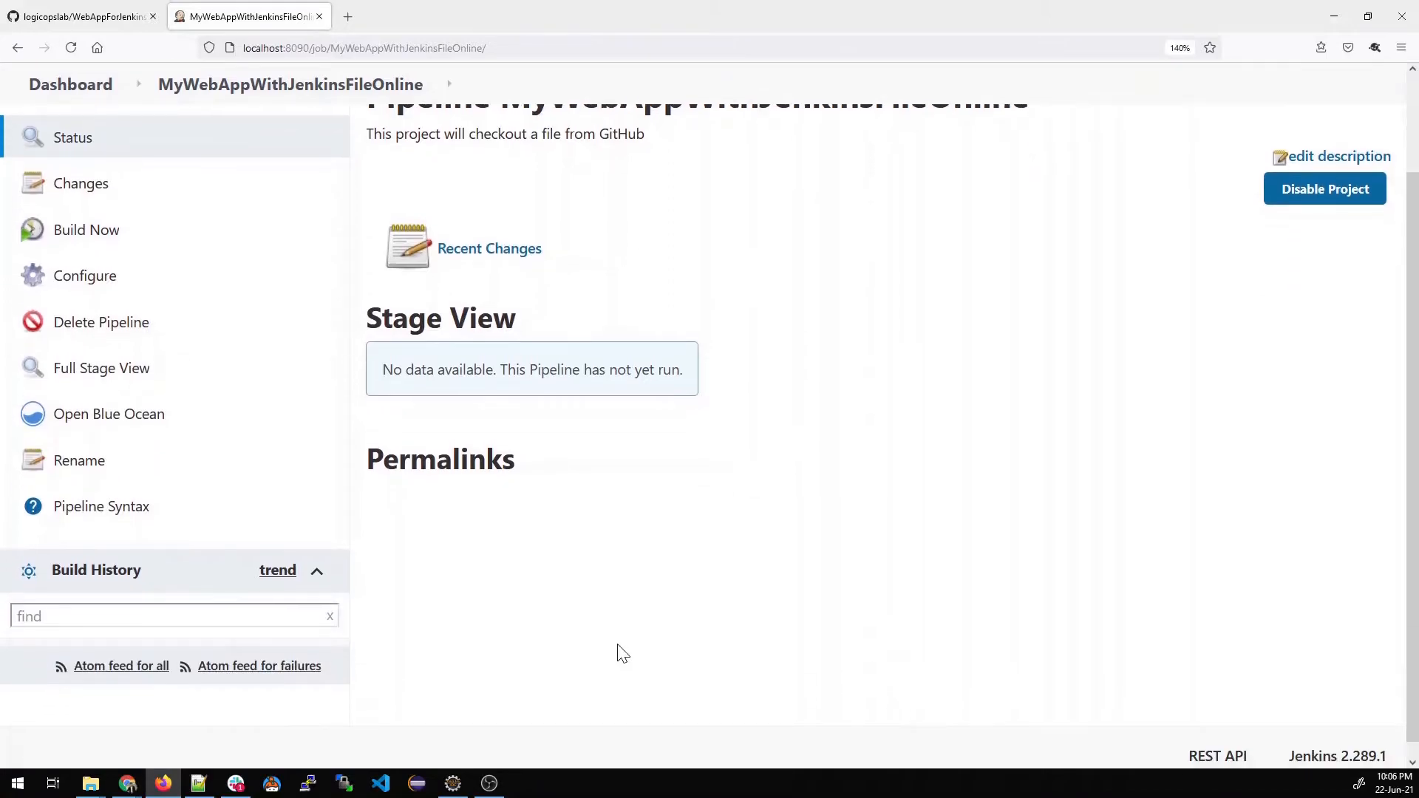
pyautogui.click(87, 238)
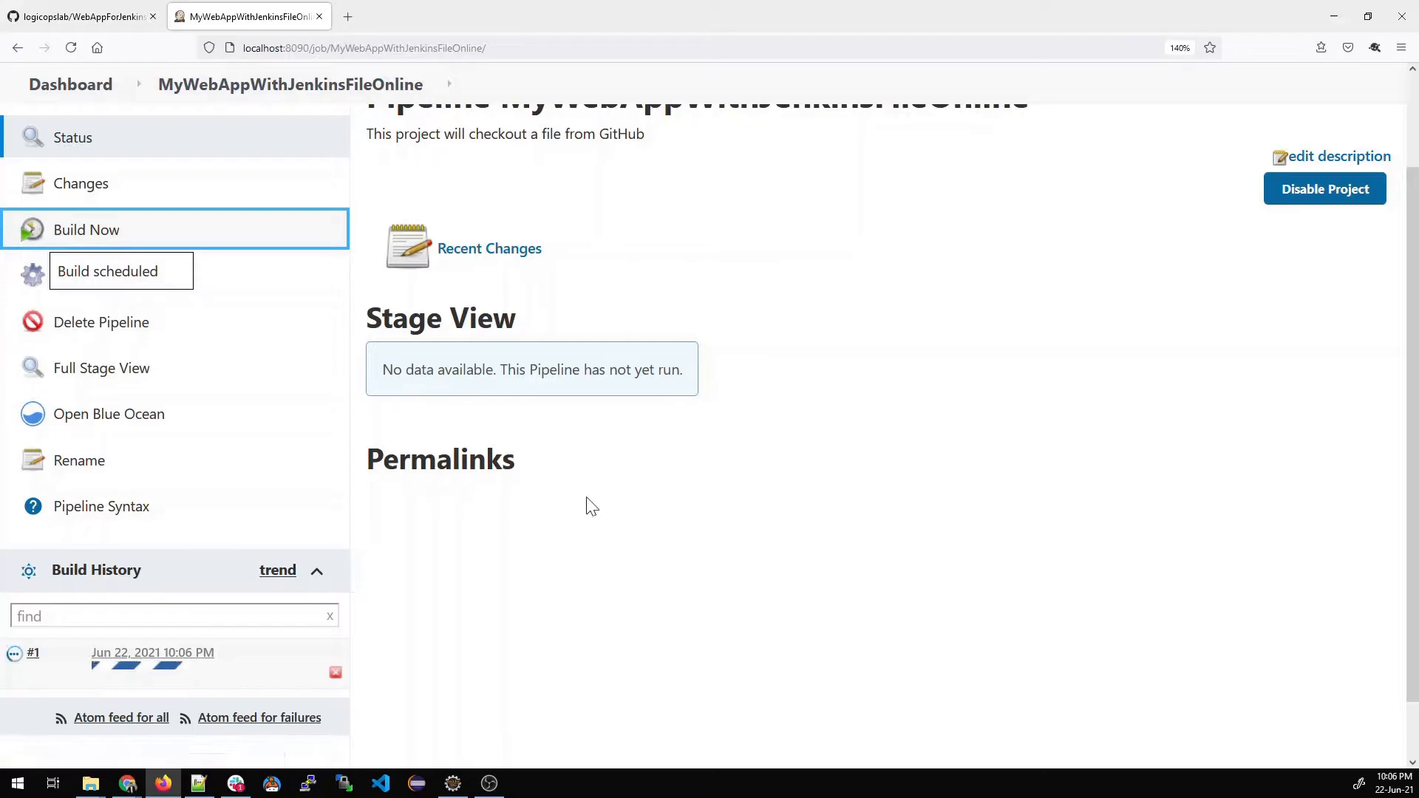
pyautogui.scroll(-1, 459, 538)
pyautogui.click(142, 590)
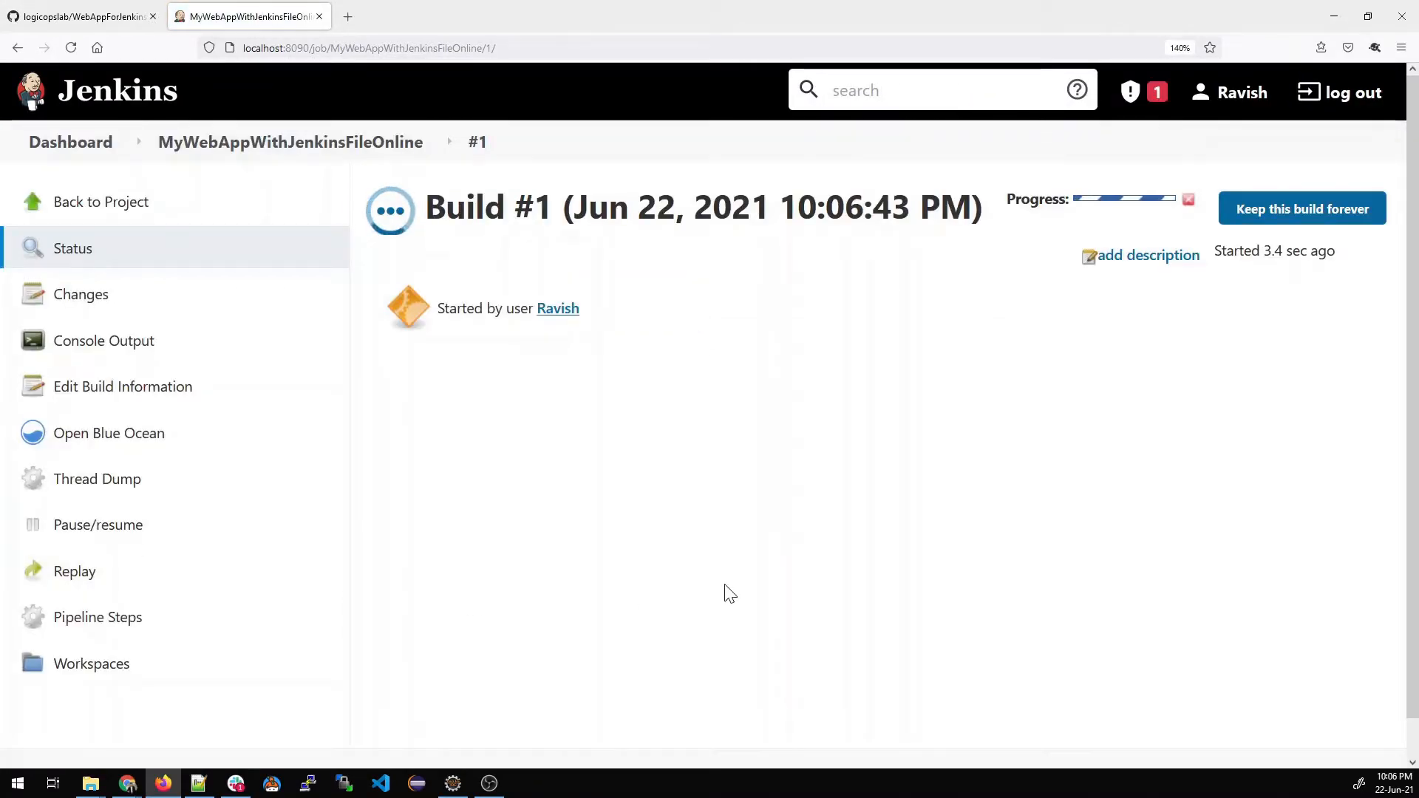
# Open the console output of build #1 and examine the Git checkout and the mvn clean install log.
pyautogui.click(137, 349)
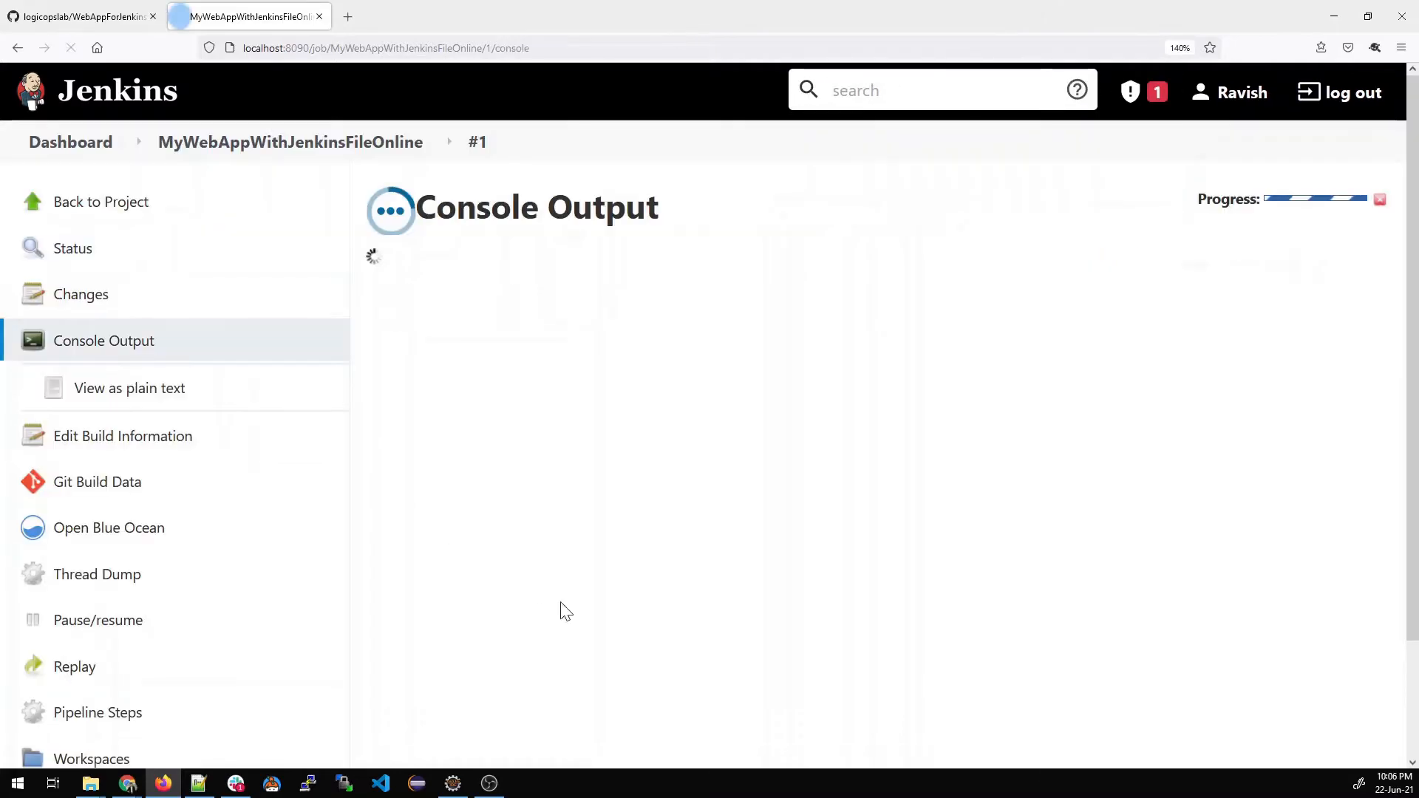
pyautogui.scroll(-3, 872, 414)
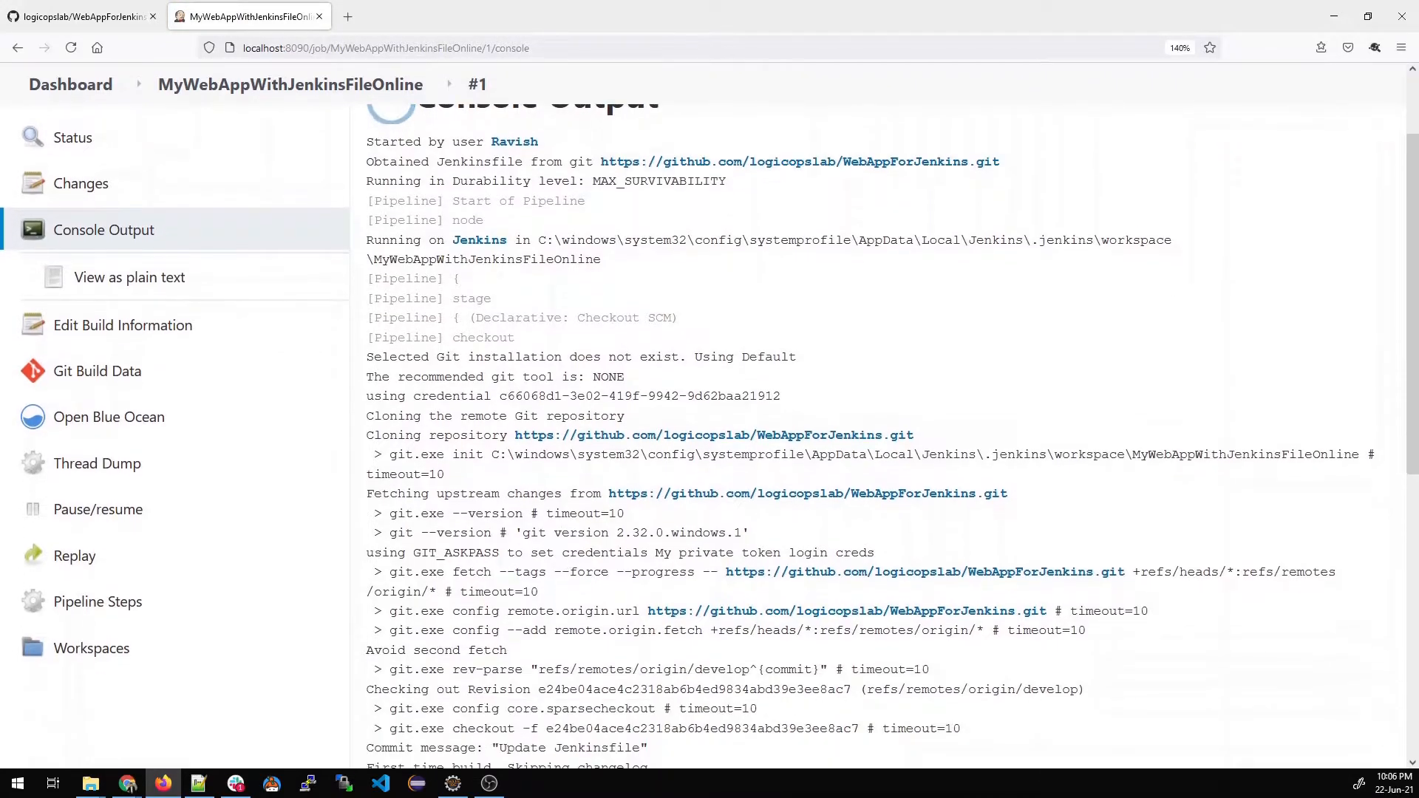
pyautogui.moveTo(445, 325); pyautogui.dragTo(515, 495)
pyautogui.click(518, 499)
pyautogui.scroll(-3, 517, 499)
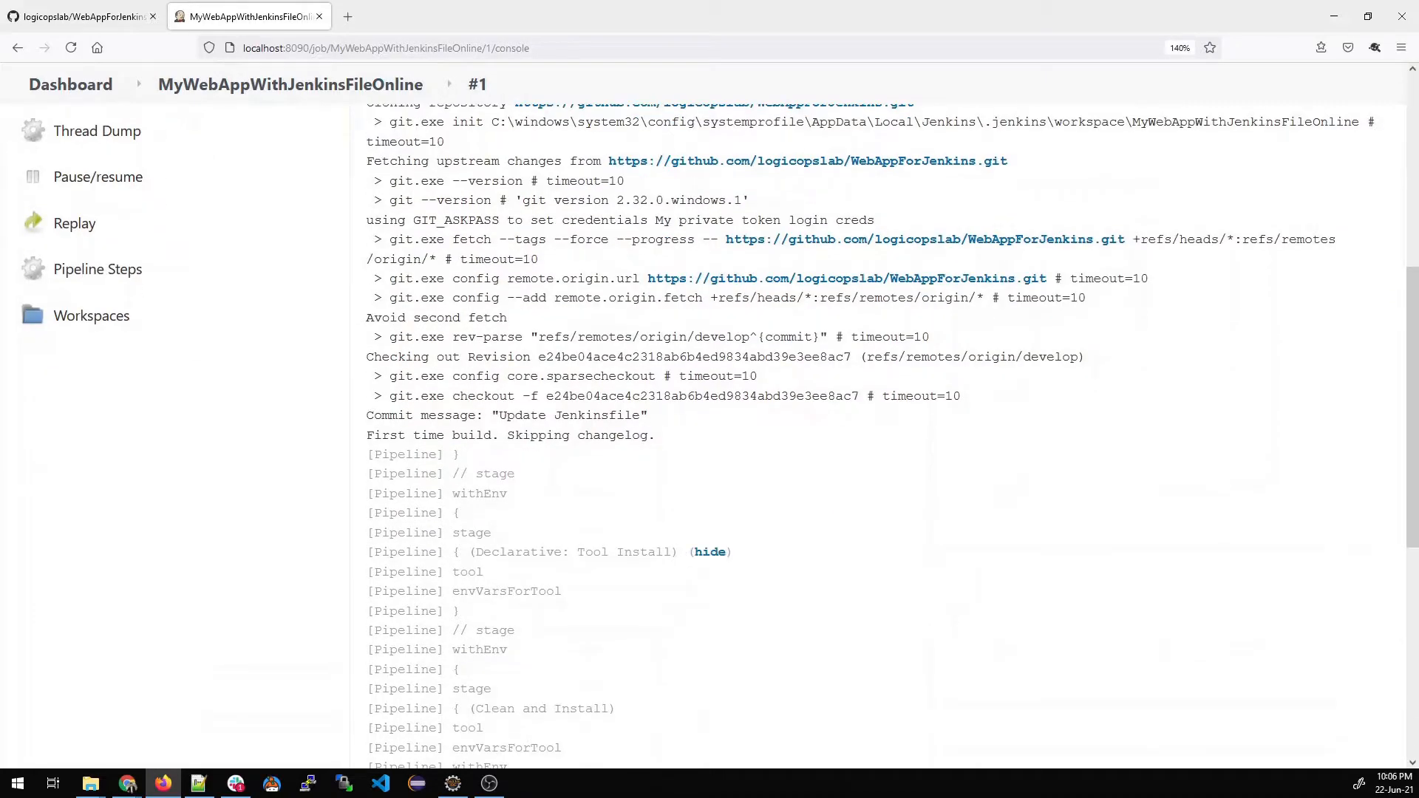
pyautogui.scroll(-3, 568, 553)
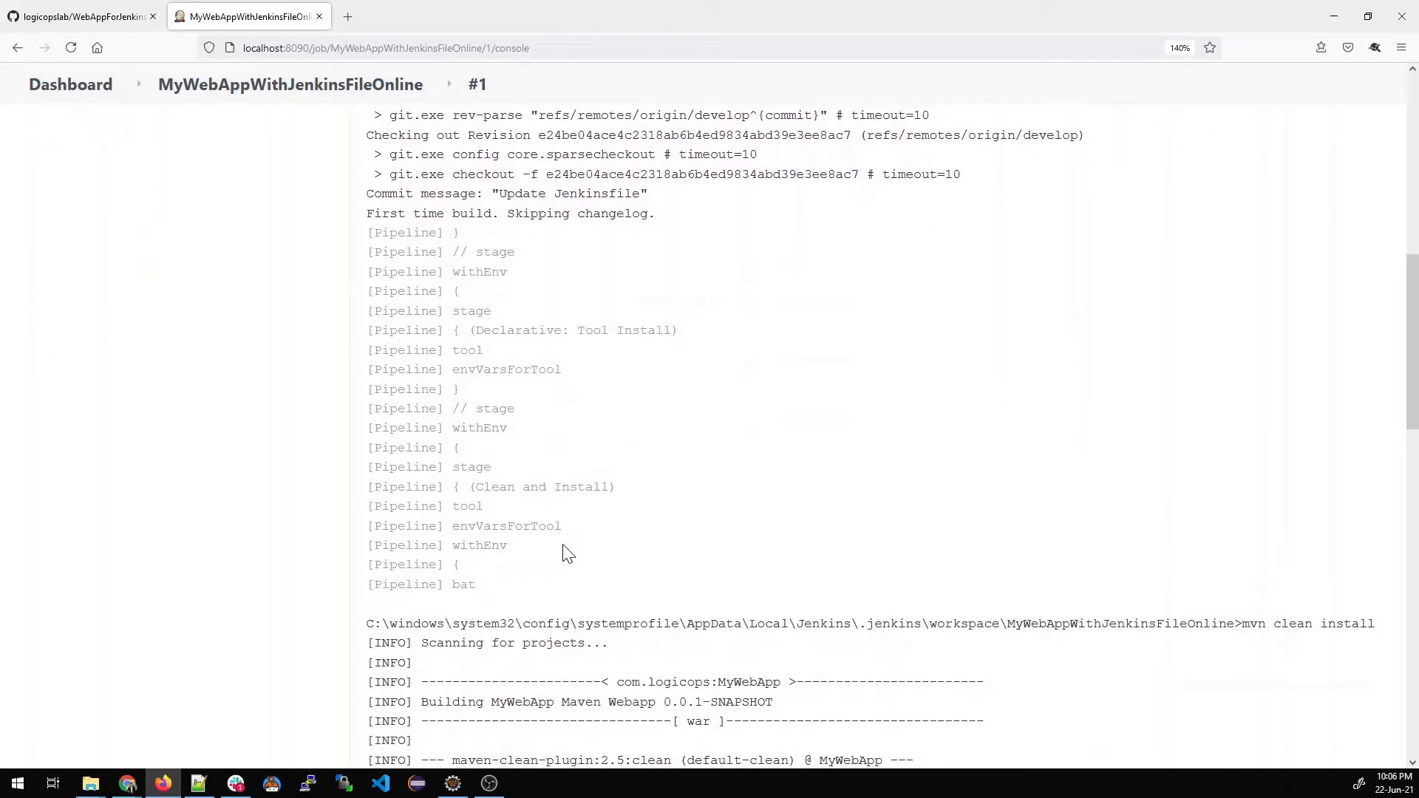
pyautogui.scroll(-2, 567, 553)
pyautogui.moveTo(609, 533); pyautogui.dragTo(421, 532)
pyautogui.scroll(-3, 519, 568)
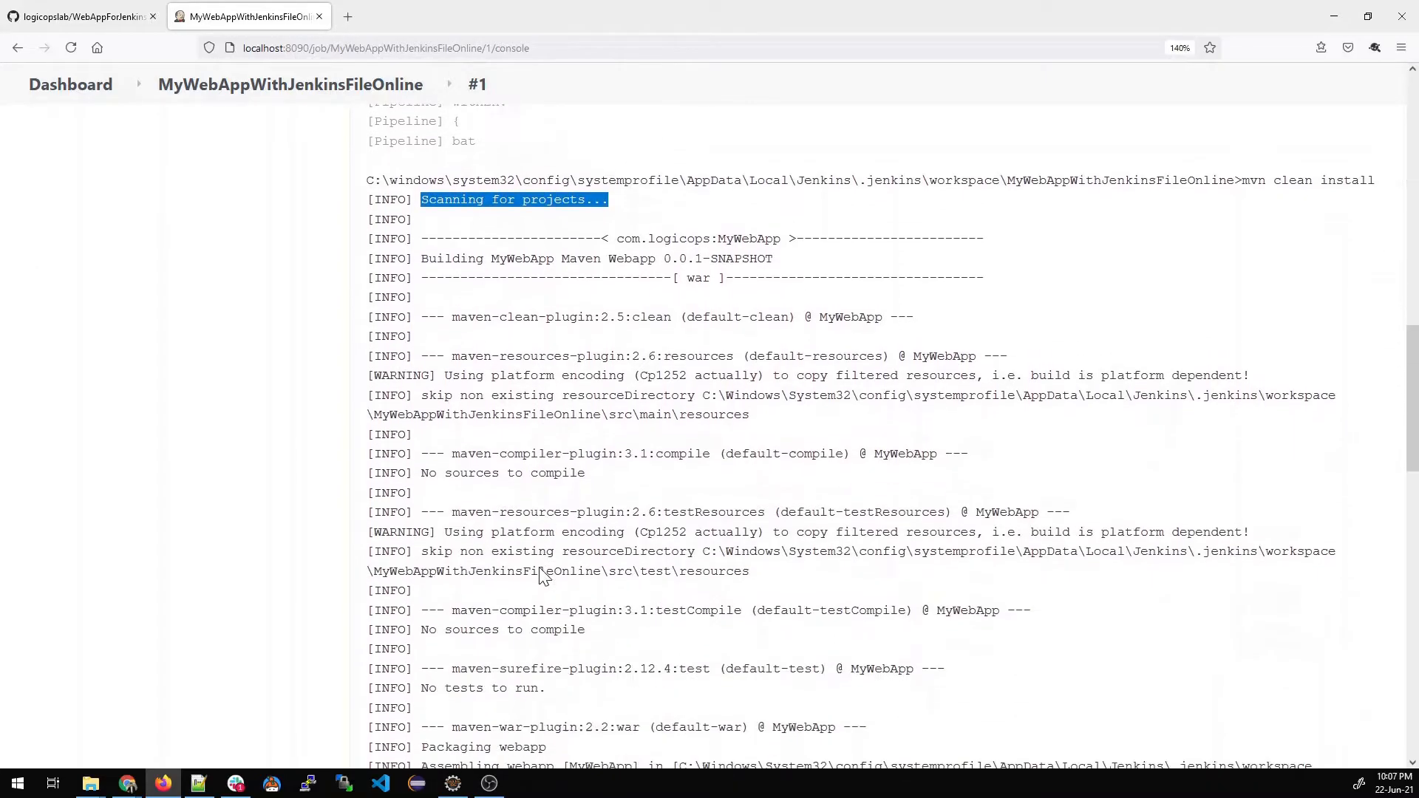
pyautogui.scroll(-3, 892, 437)
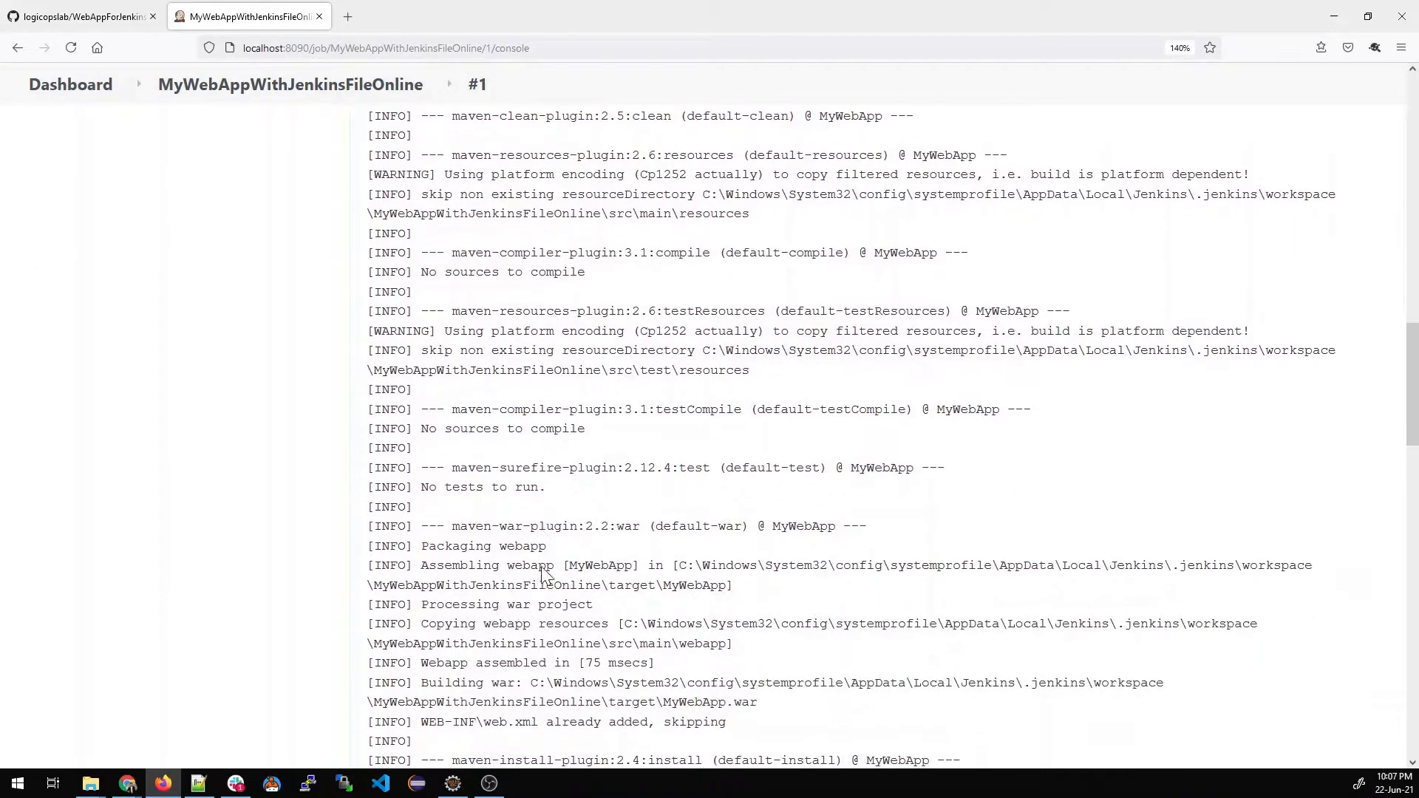
# Examine the console log's web app packaging, the mvn package stage and the final build status.
pyautogui.moveTo(438, 415); pyautogui.dragTo(554, 474)
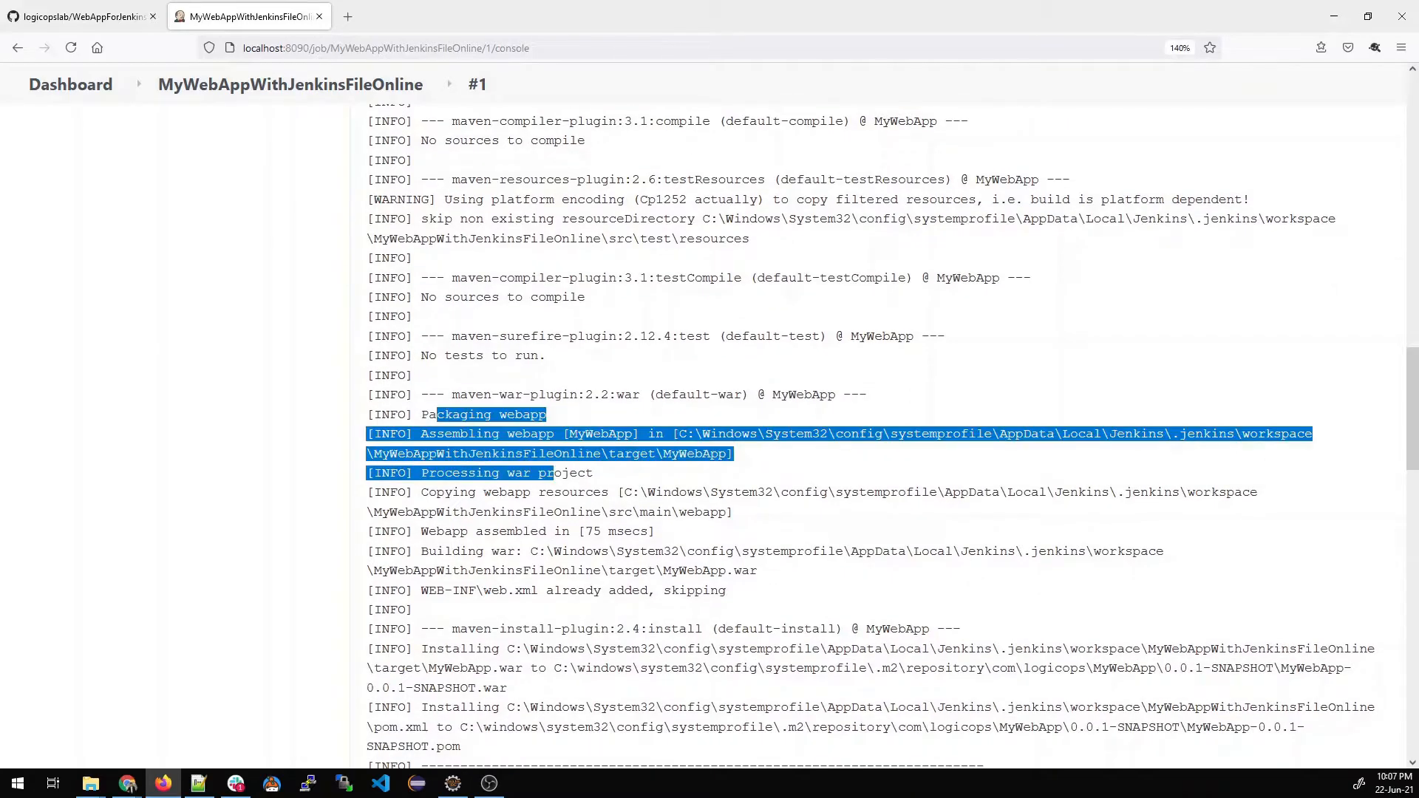
pyautogui.scroll(-4, 593, 619)
pyautogui.moveTo(542, 349); pyautogui.dragTo(421, 343)
pyautogui.click(560, 502)
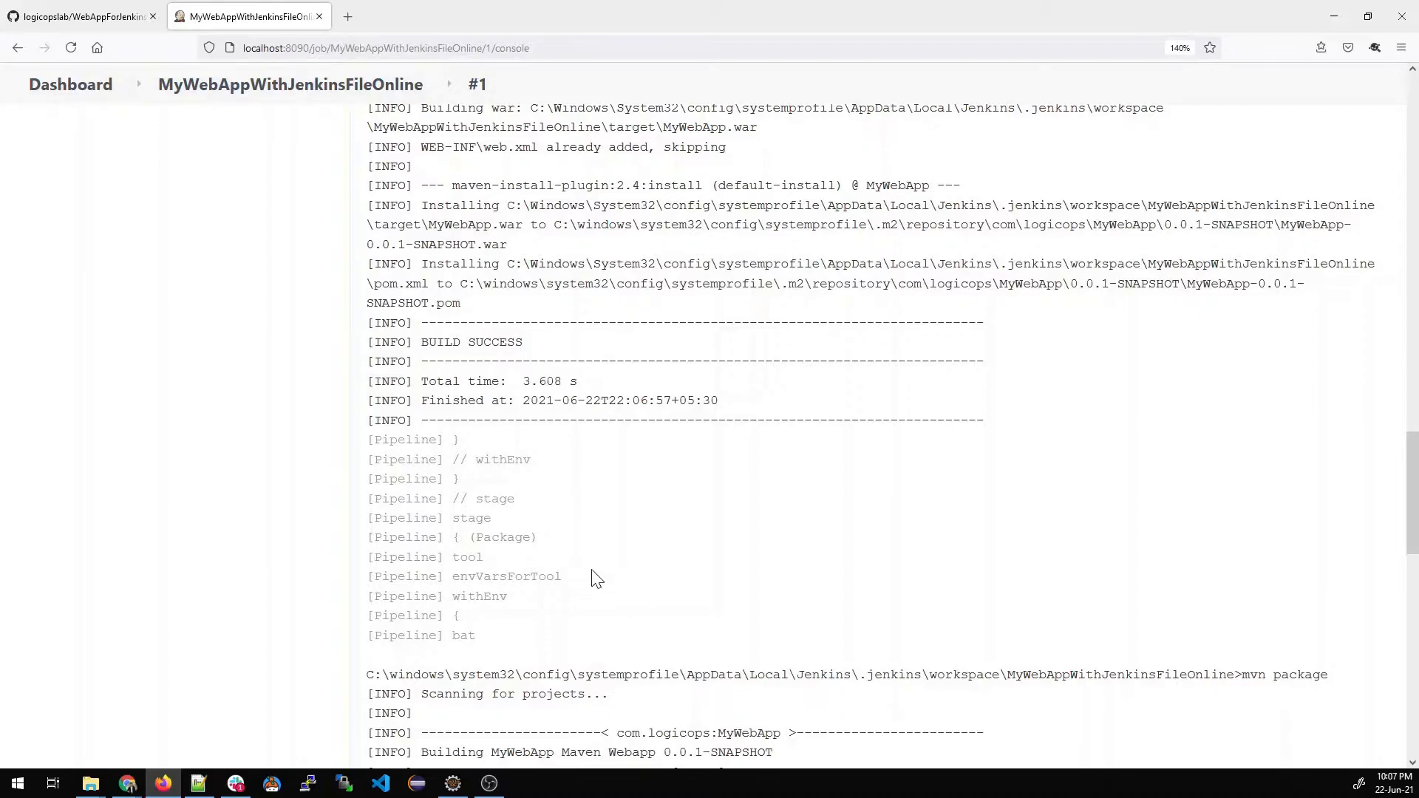
pyautogui.scroll(-4, 590, 573)
pyautogui.scroll(-6, 595, 576)
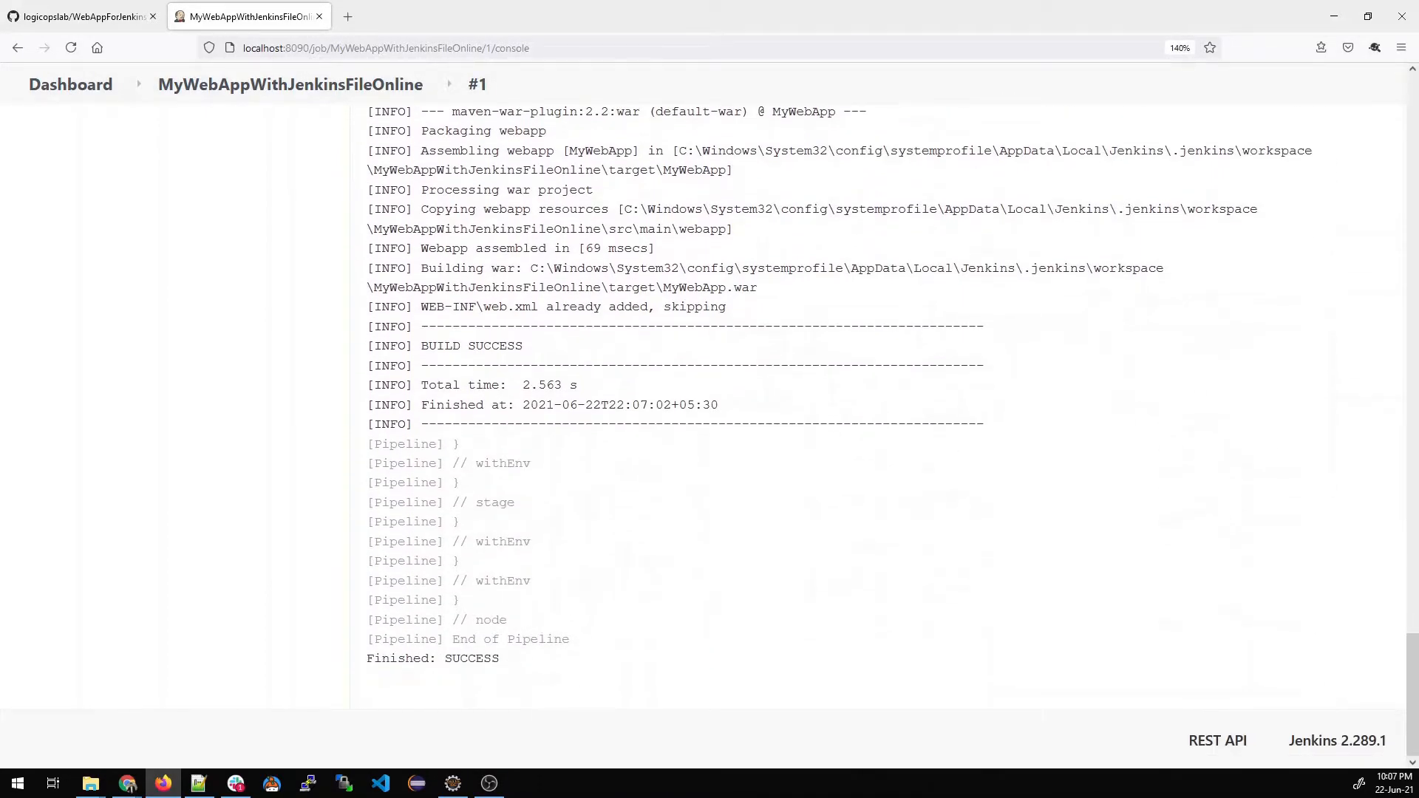
pyautogui.moveTo(507, 660); pyautogui.dragTo(452, 658)
pyautogui.scroll(5, 700, 633)
pyautogui.scroll(10, 700, 634)
pyautogui.scroll(15, 700, 633)
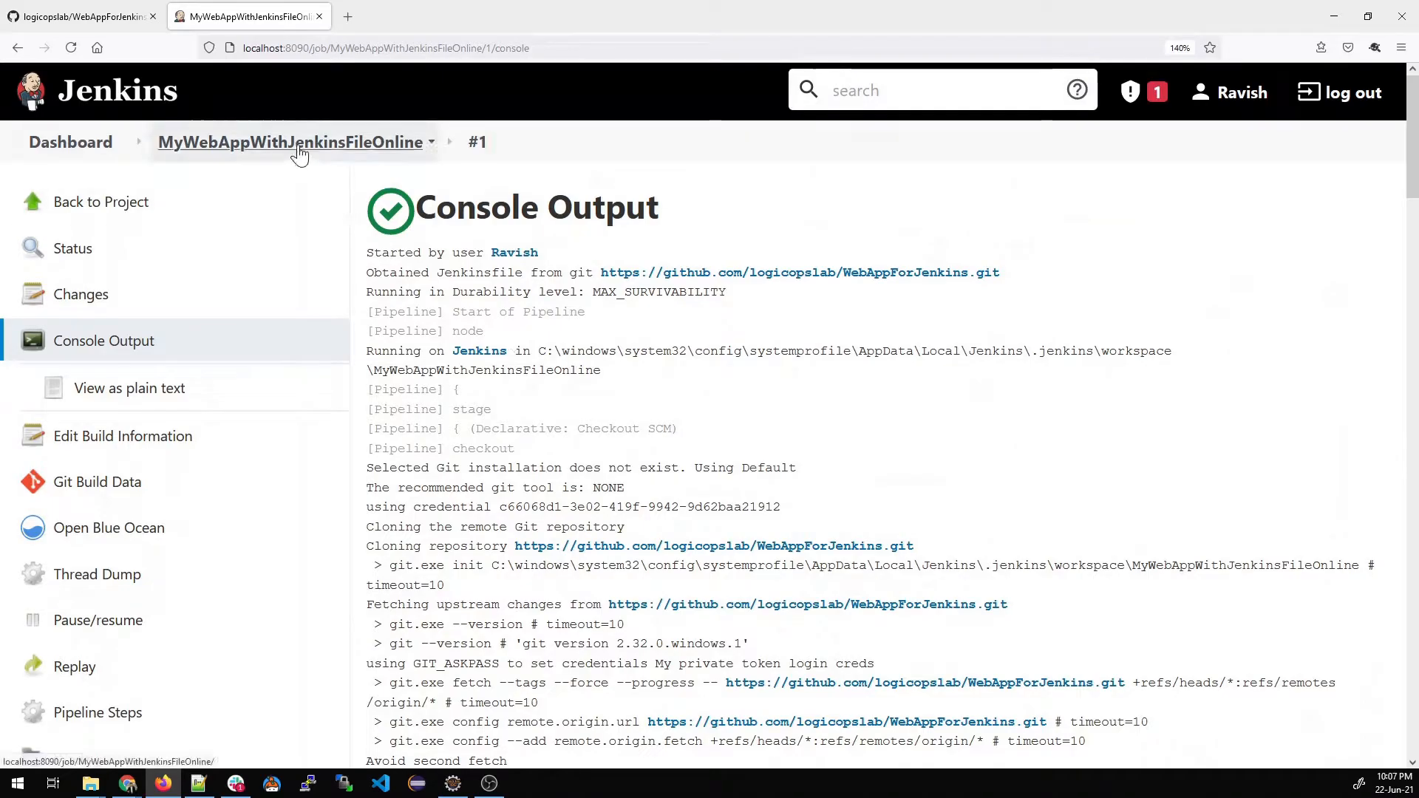
# Return to the MyWebAppWithJenkinsFileOnline pipeline page and examine the Checkout SCM and Tool Install stages in the Stage View.
pyautogui.click(299, 148)
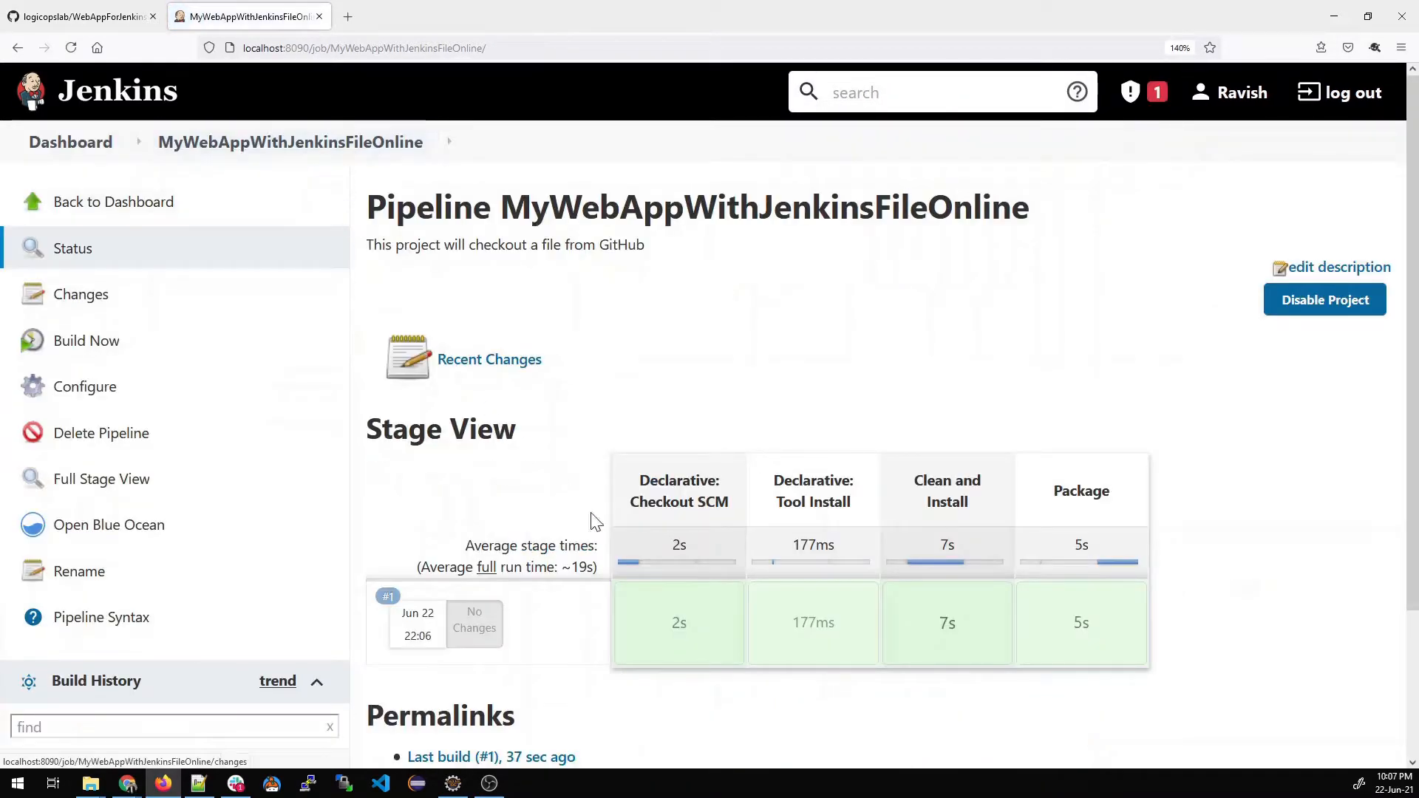
pyautogui.moveTo(733, 505); pyautogui.dragTo(637, 482)
pyautogui.moveTo(854, 510); pyautogui.dragTo(772, 477)
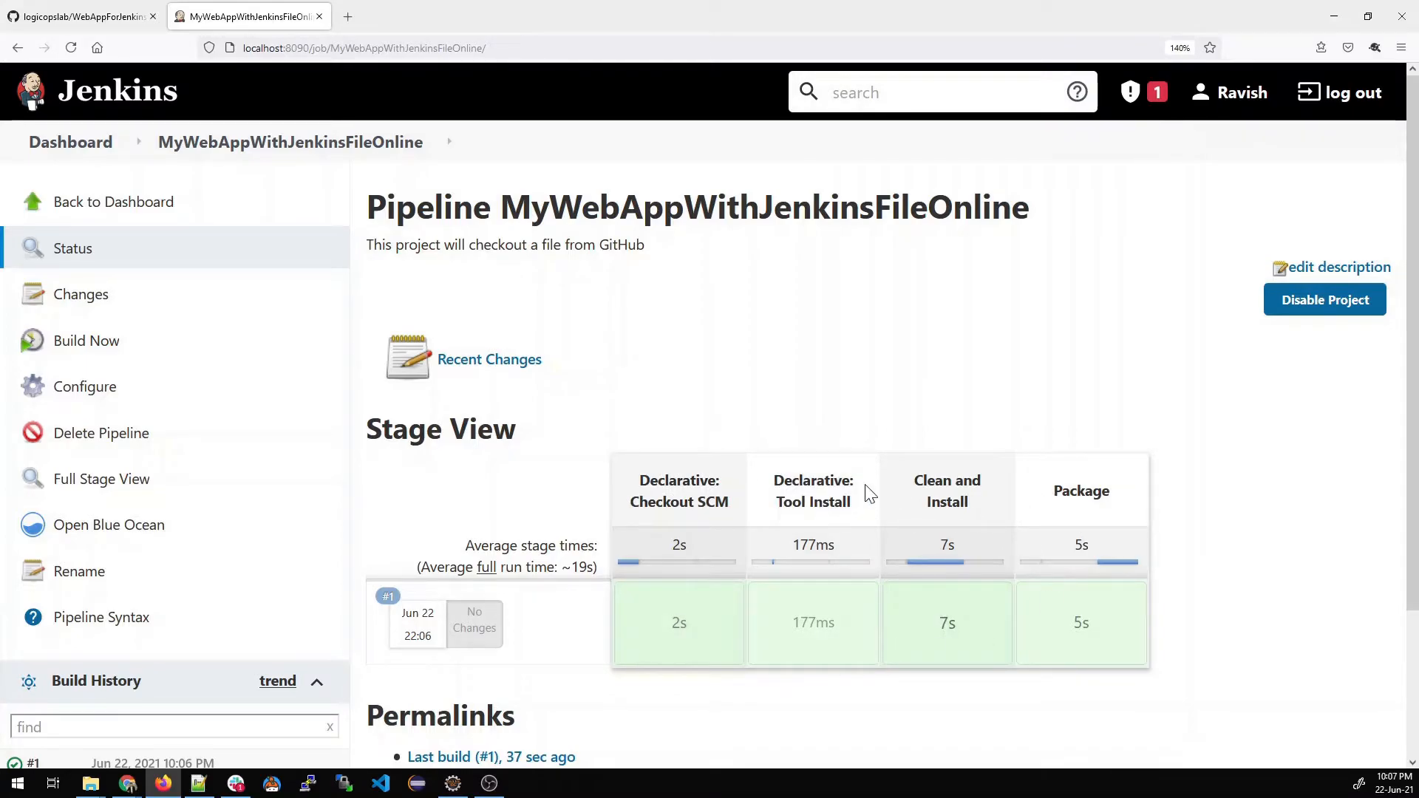
# On GitHub, open the Jenkinsfile of the develop branch and examine its pipeline and tools blocks.
pyautogui.click(115, 18)
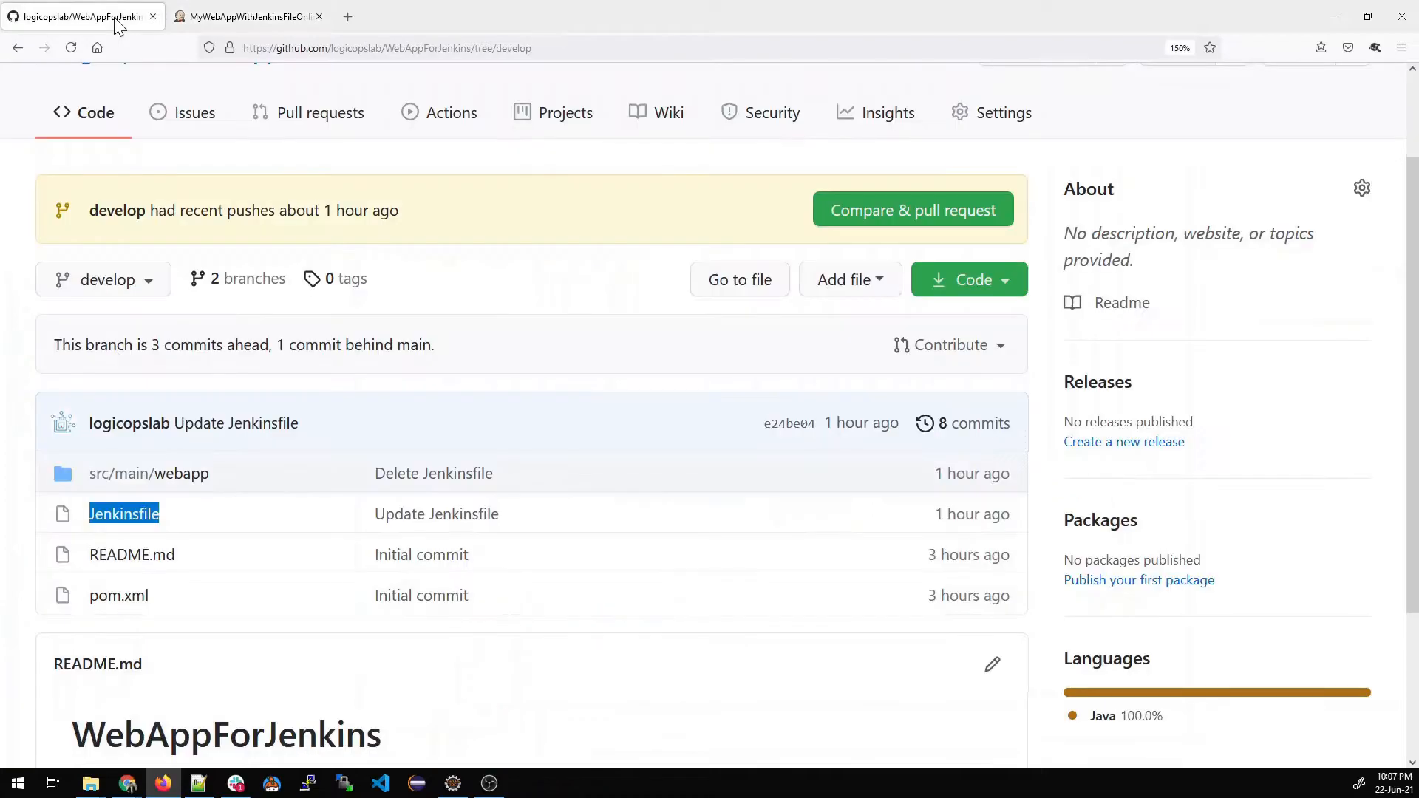
pyautogui.click(127, 515)
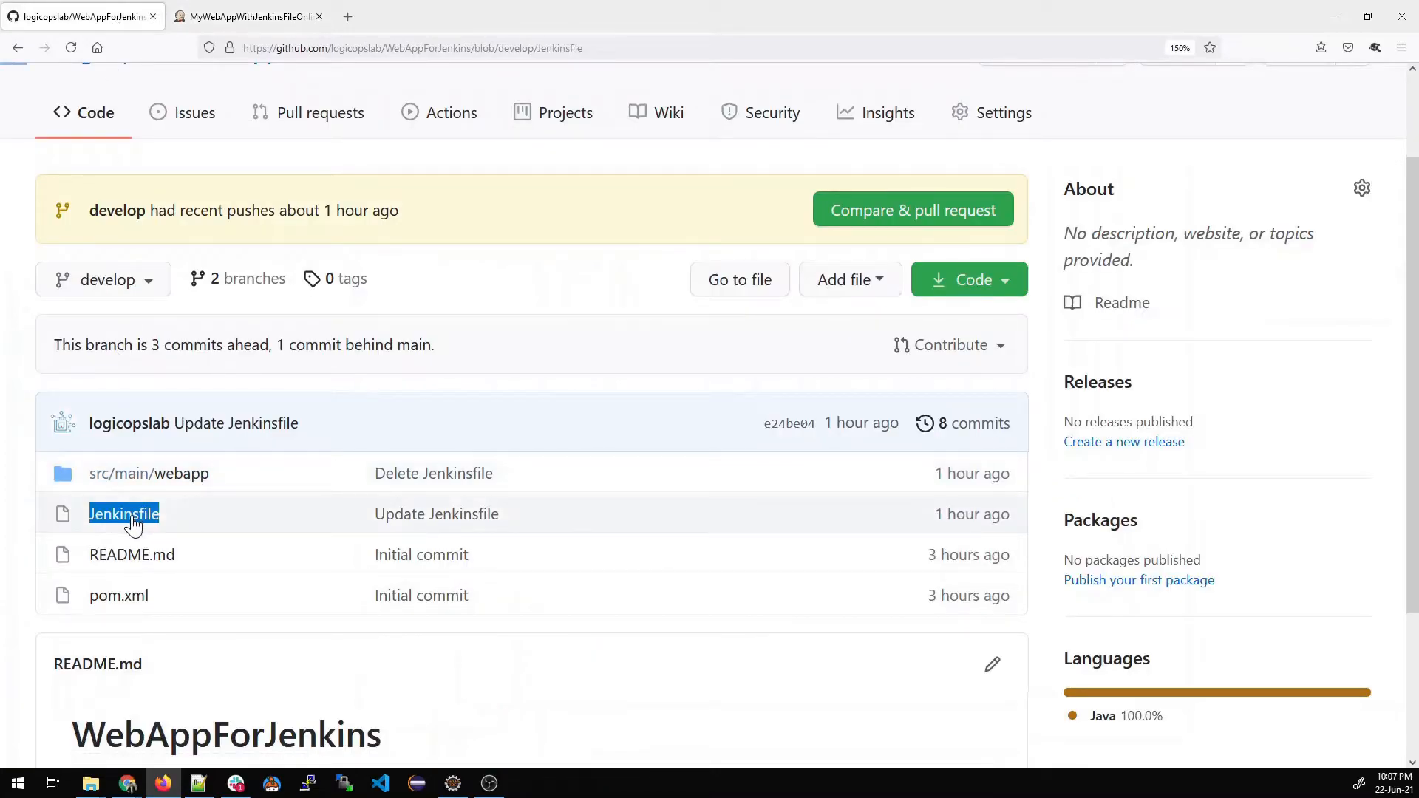
pyautogui.scroll(-5, 460, 603)
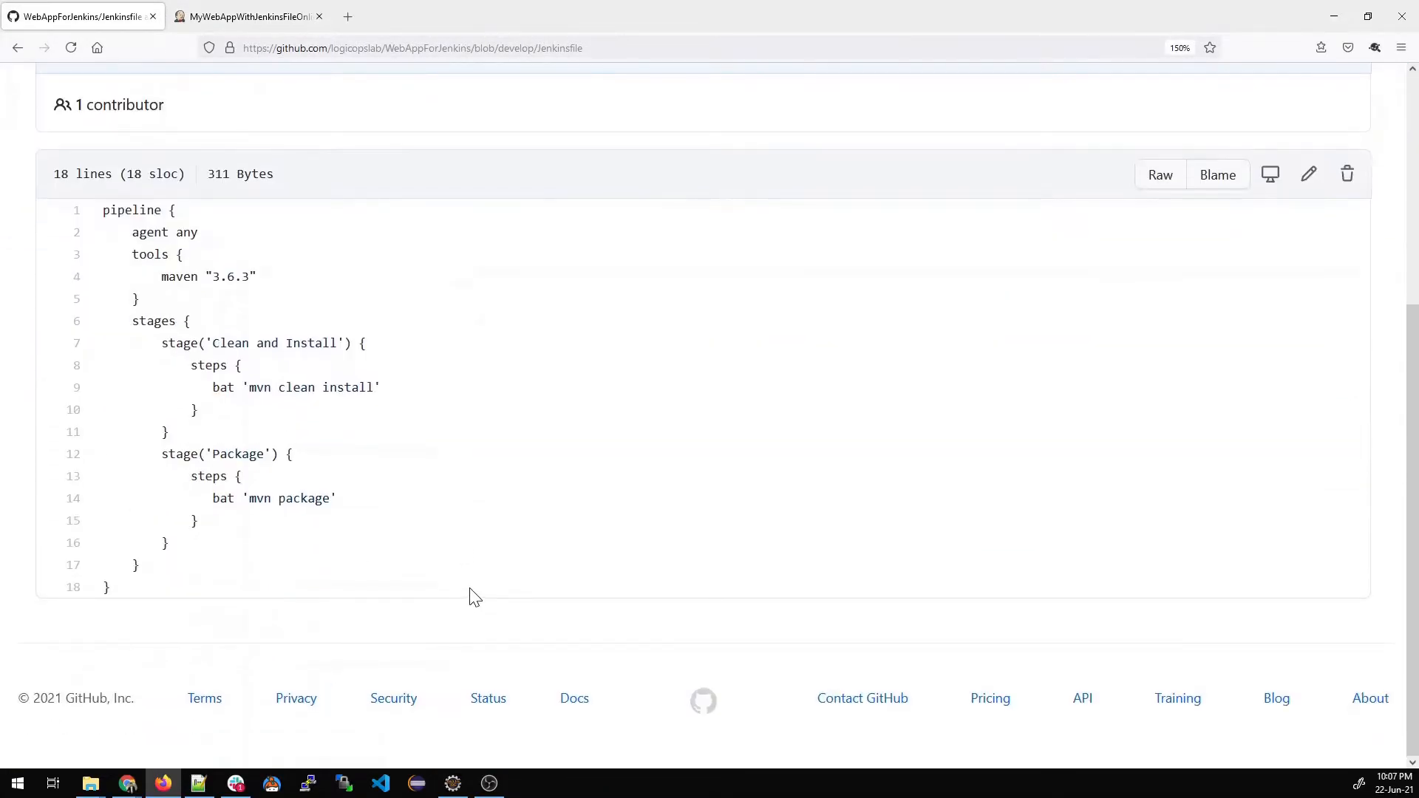
pyautogui.hotkey('ctrl', '+')
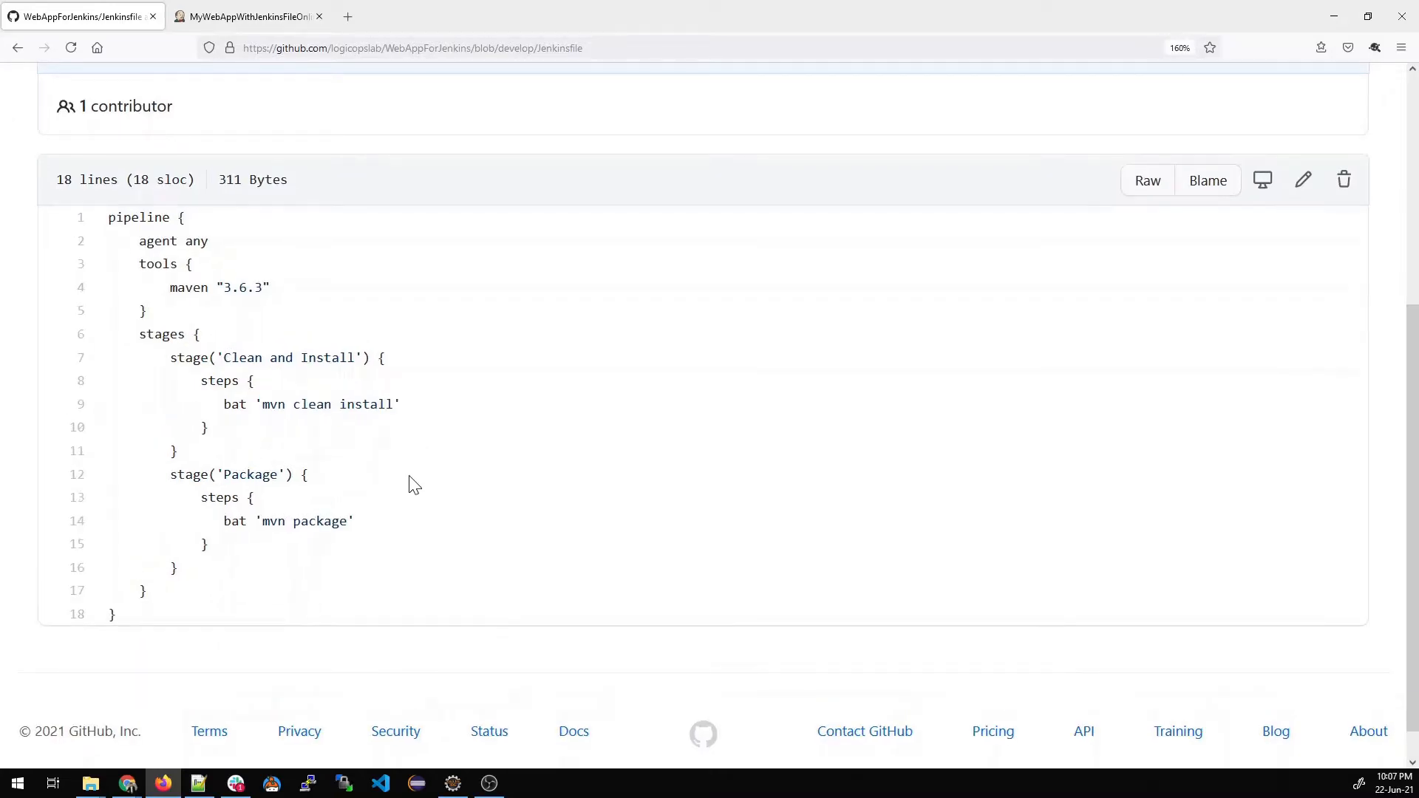
pyautogui.moveTo(116, 219); pyautogui.dragTo(147, 218)
pyautogui.moveTo(149, 317); pyautogui.dragTo(139, 264)
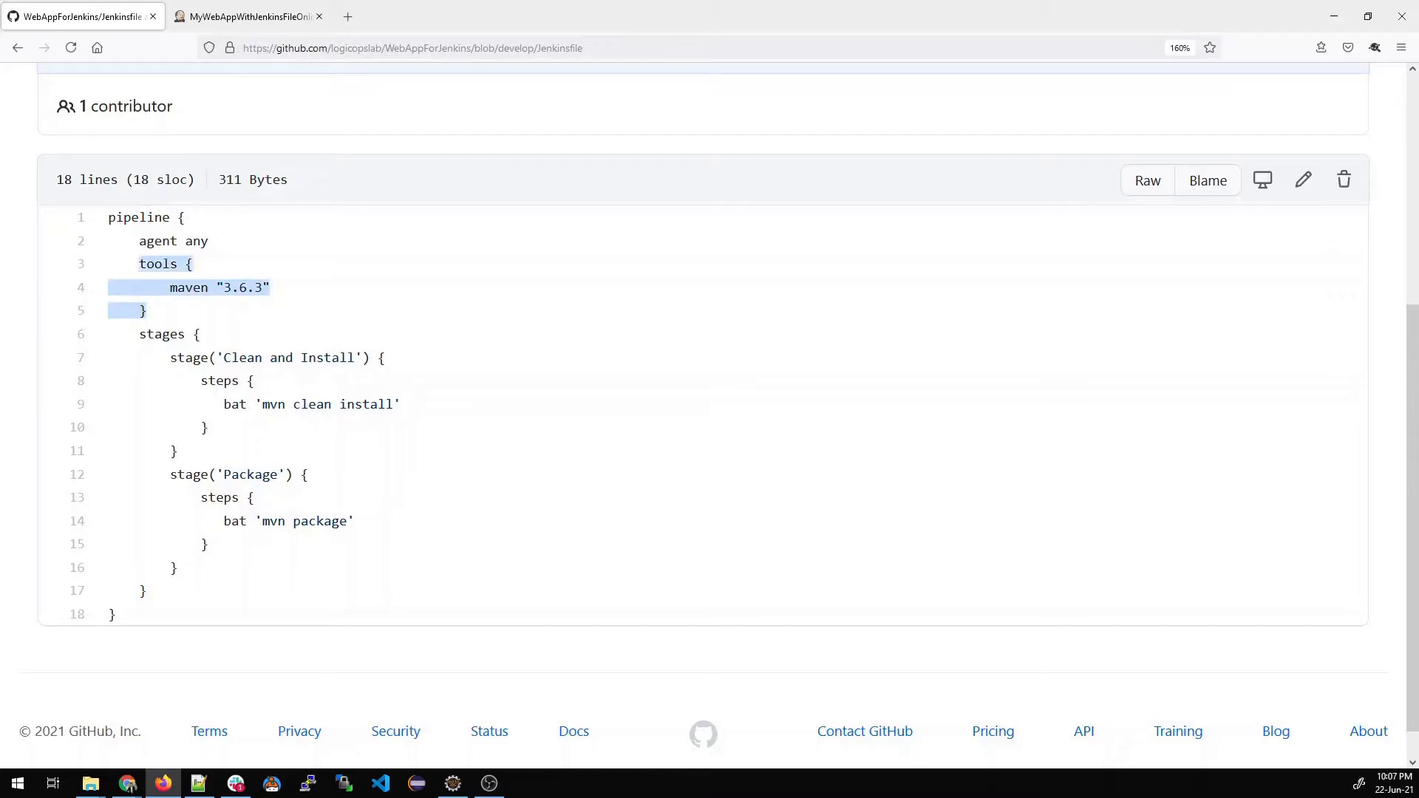
pyautogui.click(245, 312)
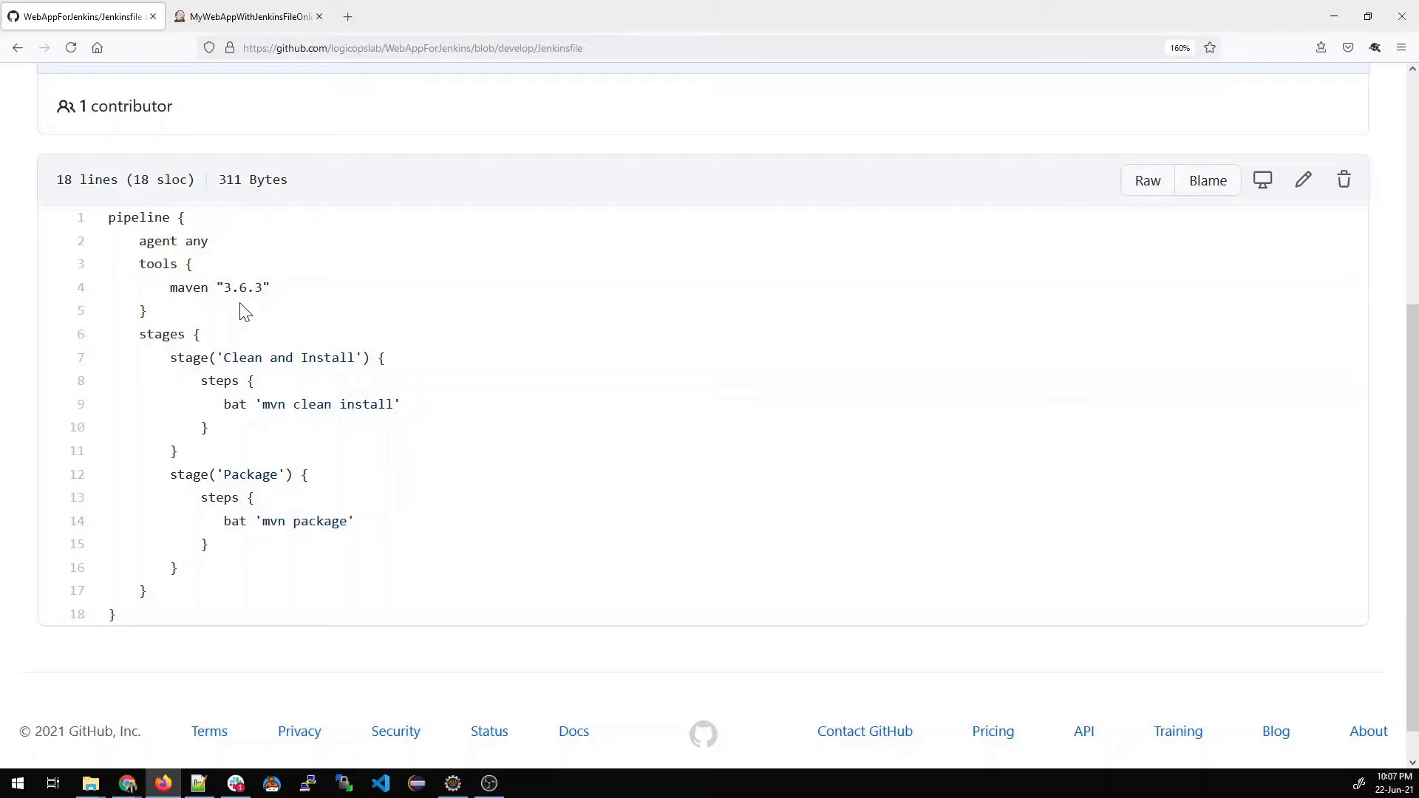
# Examine the Jenkinsfile's Clean and Install and Package stages with their Maven batch commands.
pyautogui.moveTo(185, 458); pyautogui.dragTo(170, 358)
pyautogui.click(270, 452)
pyautogui.moveTo(402, 404); pyautogui.dragTo(224, 404)
pyautogui.click(294, 466)
pyautogui.doubleClick(189, 288)
pyautogui.doubleClick(274, 405)
pyautogui.click(229, 549)
pyautogui.moveTo(191, 566); pyautogui.dragTo(170, 475)
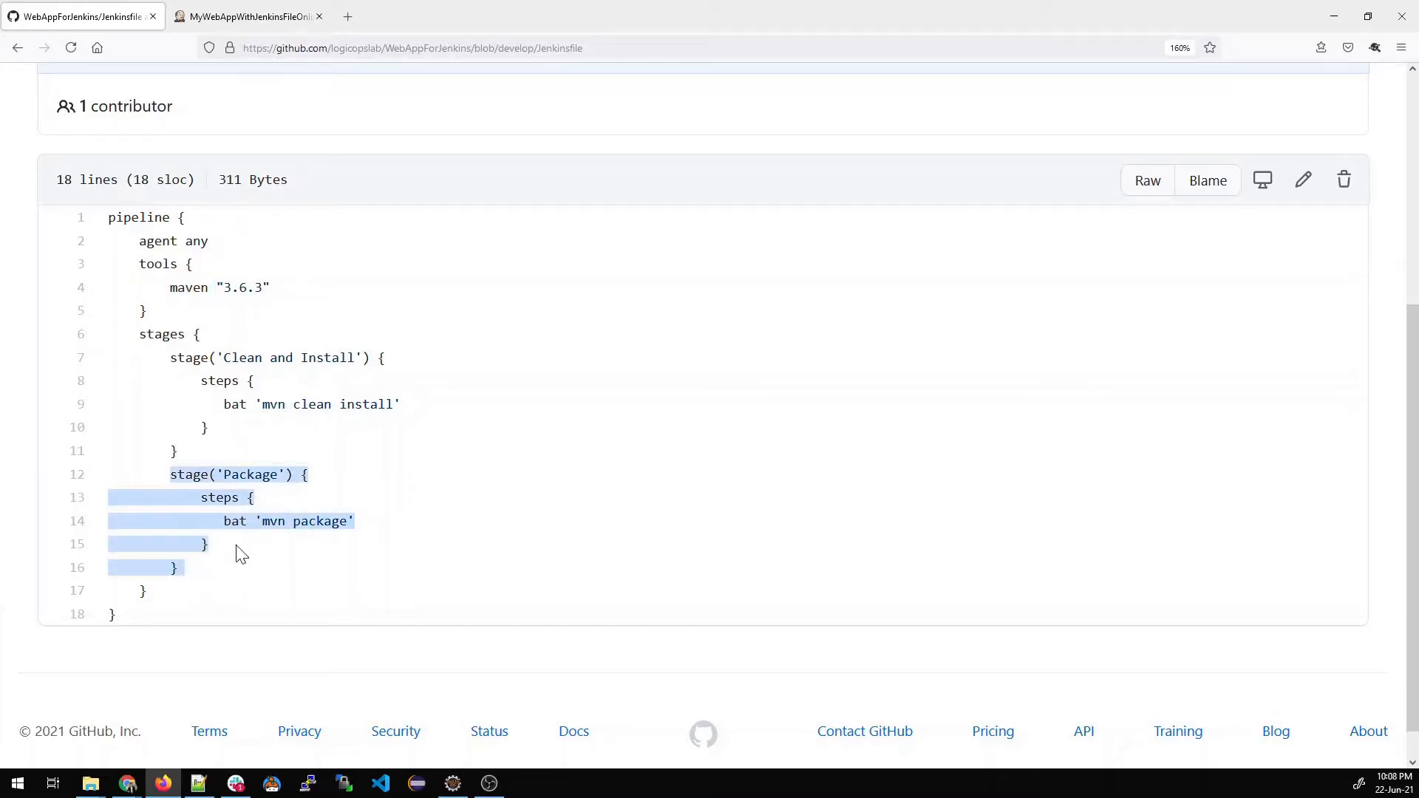
pyautogui.click(246, 558)
pyautogui.doubleClick(252, 475)
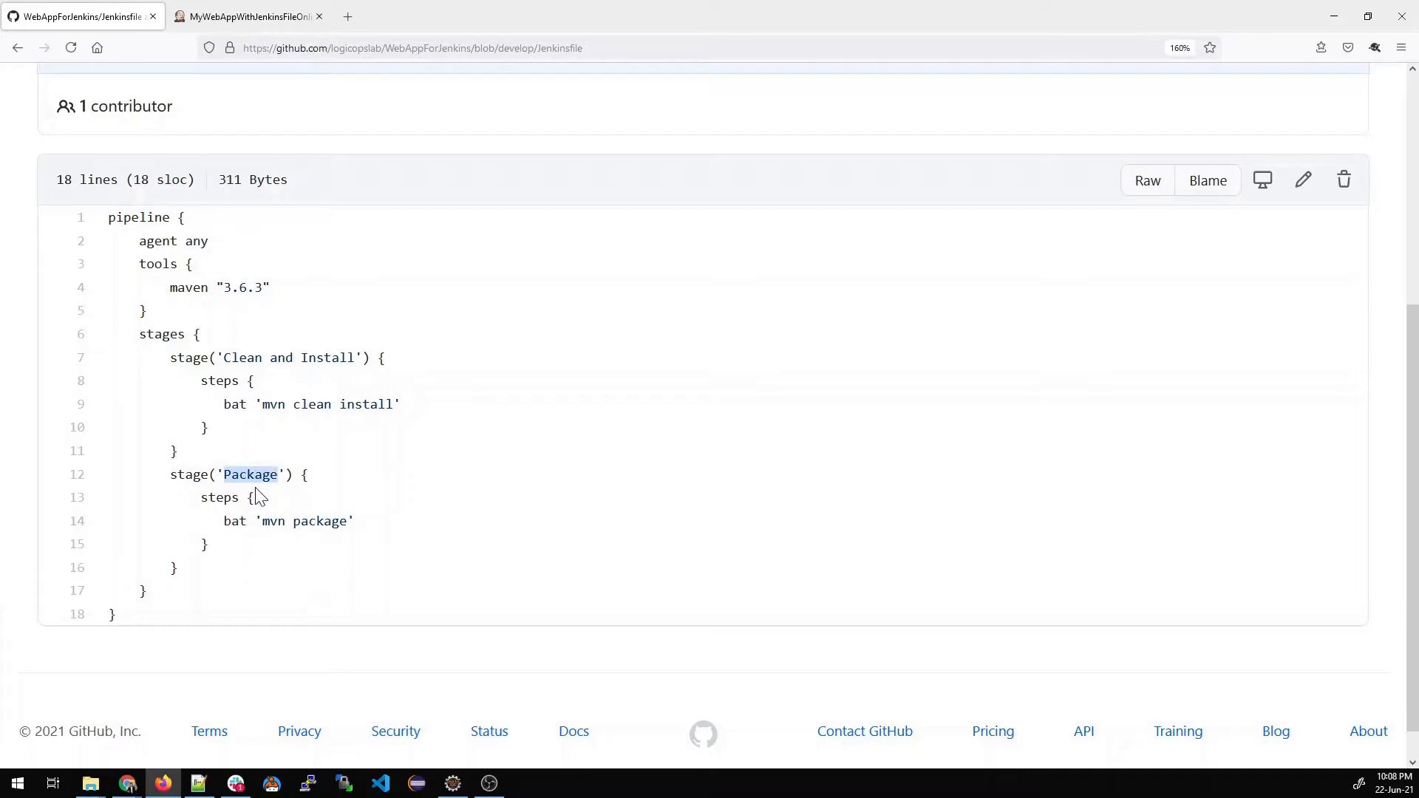
pyautogui.doubleClick(243, 357)
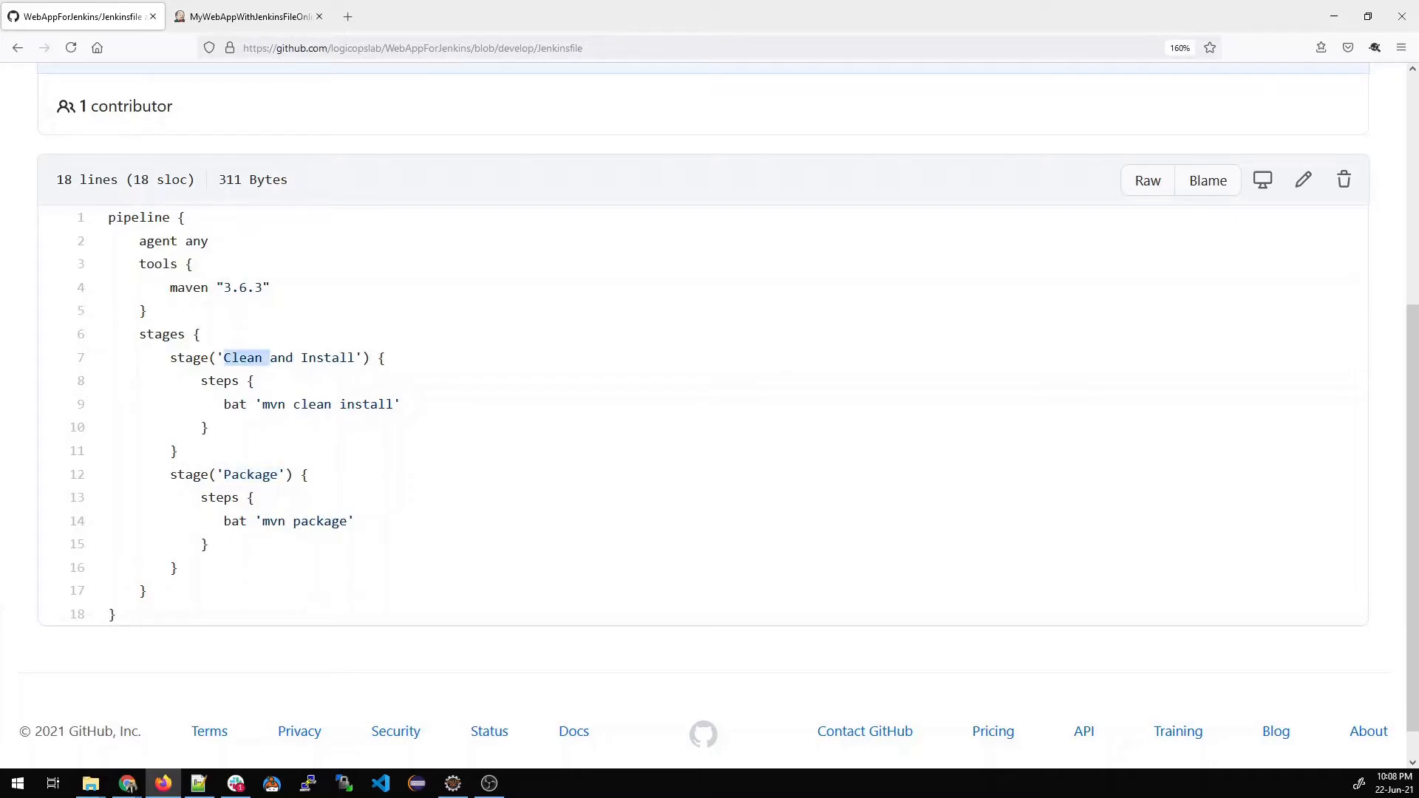
# Compare the stages in the Jenkins Stage View with the stages and tools block of the Jenkinsfile on GitHub.
pyautogui.click(227, 17)
pyautogui.doubleClick(1082, 491)
pyautogui.moveTo(970, 504); pyautogui.dragTo(762, 484)
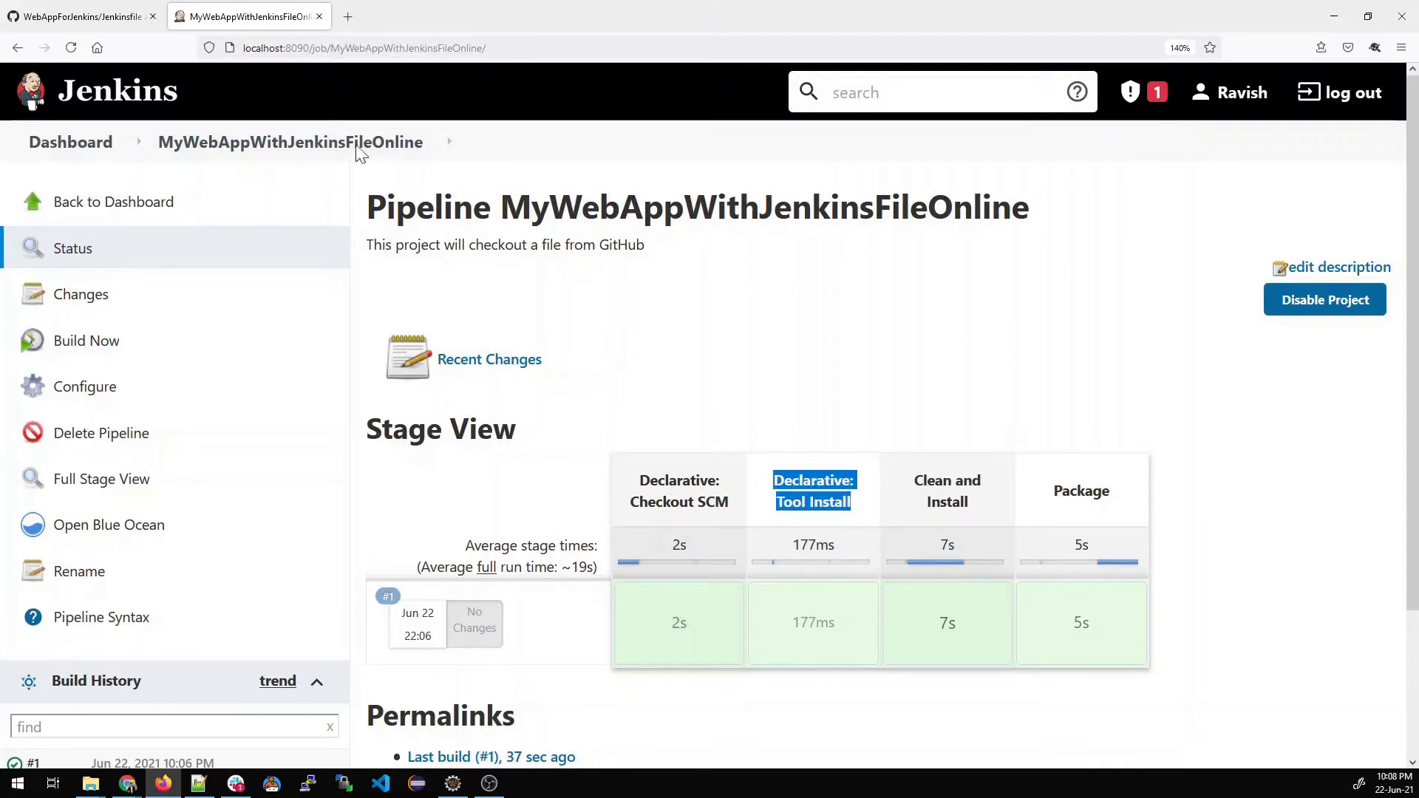
pyautogui.click(133, 19)
pyautogui.click(207, 318)
pyautogui.moveTo(168, 320); pyautogui.dragTo(139, 264)
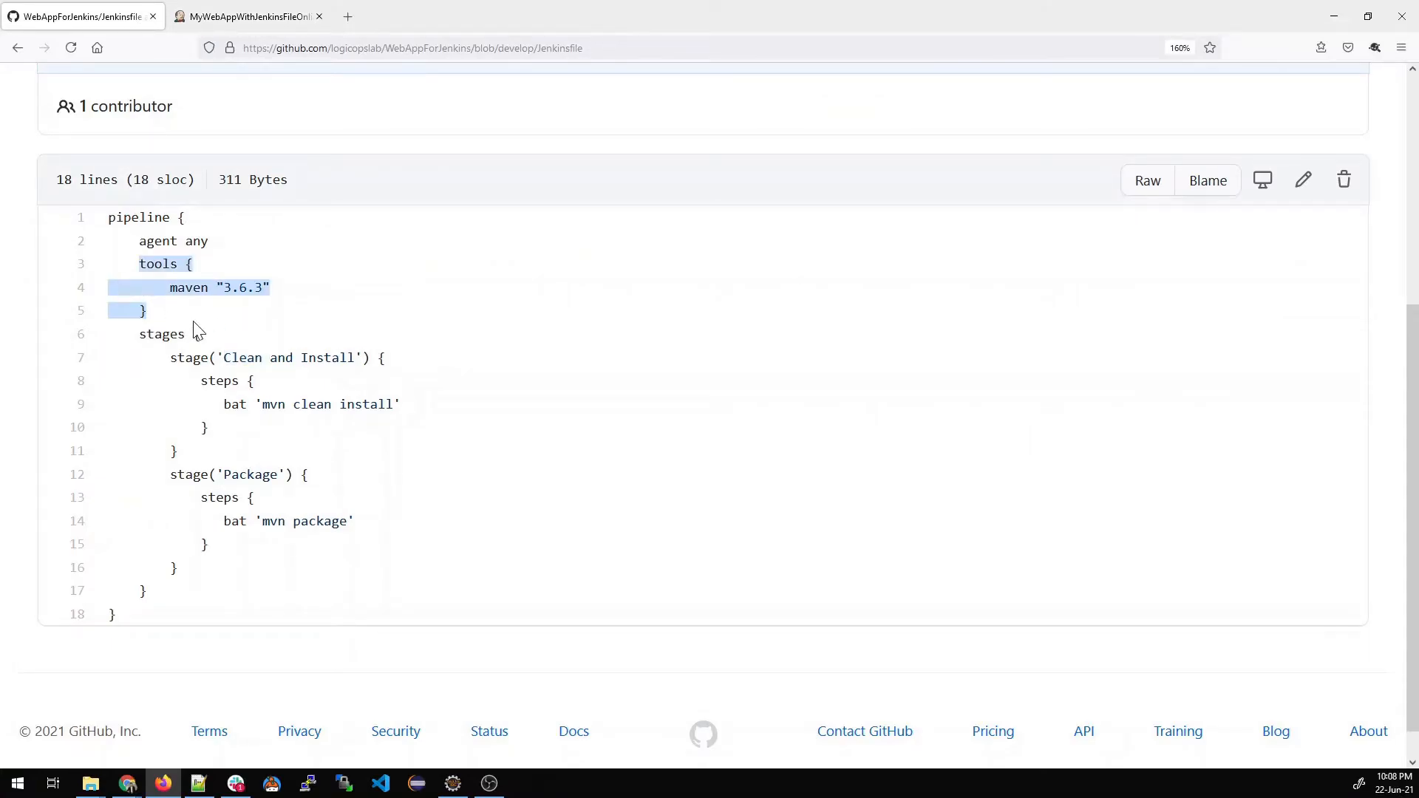
pyautogui.click(247, 16)
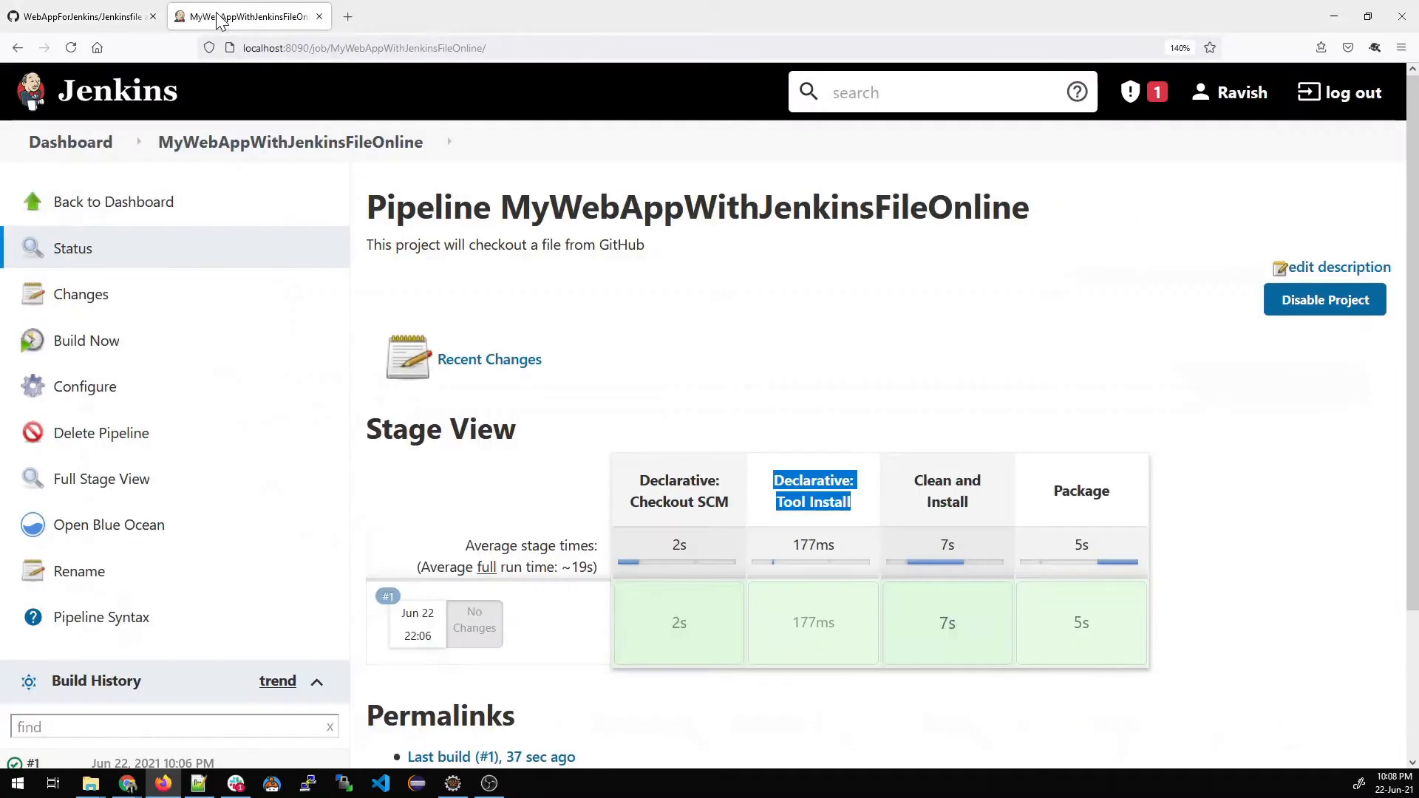
pyautogui.moveTo(739, 507); pyautogui.dragTo(636, 482)
pyautogui.click(592, 503)
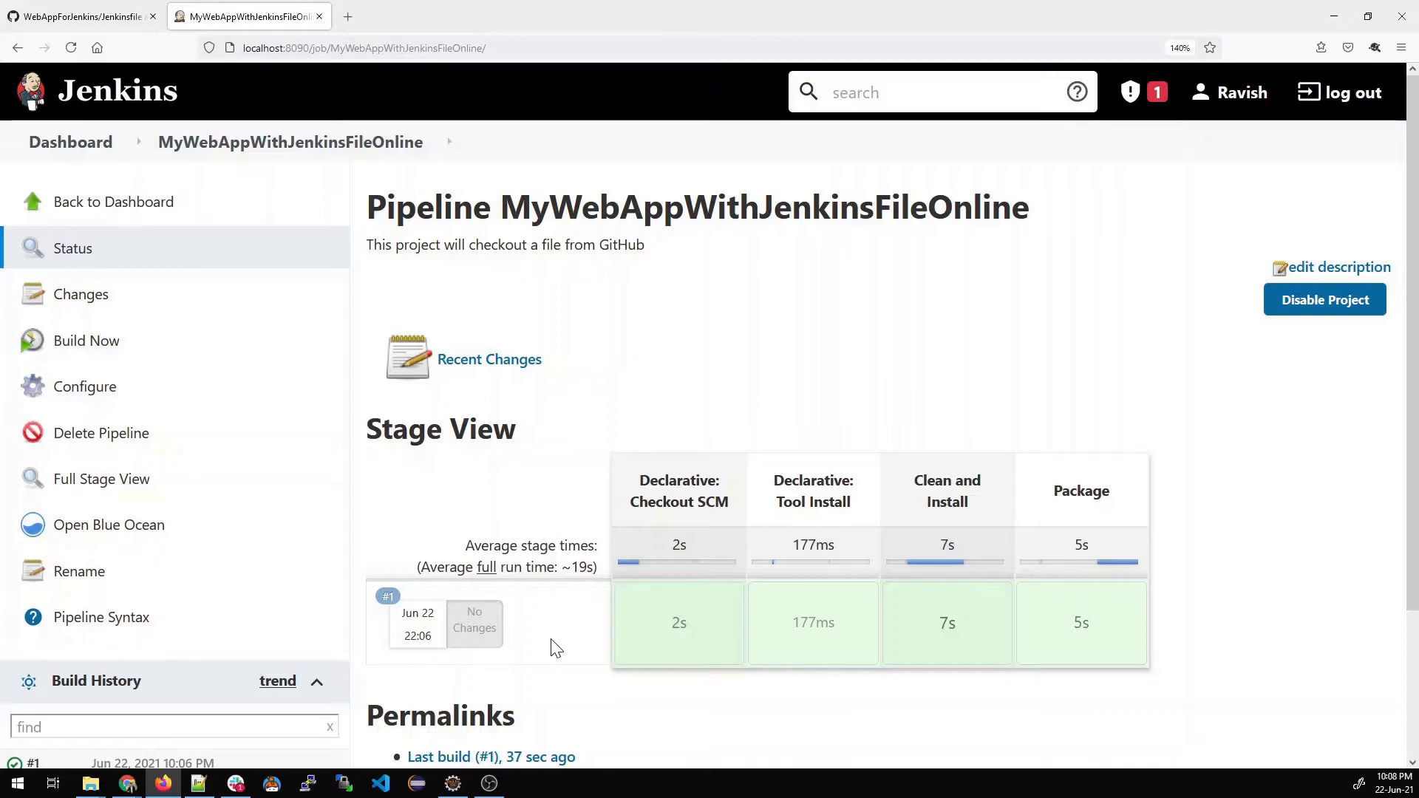
# From the Jenkins dashboard, create a new Pipeline item named MyWebAppWithJenkinsFileWebUI.
pyautogui.click(71, 143)
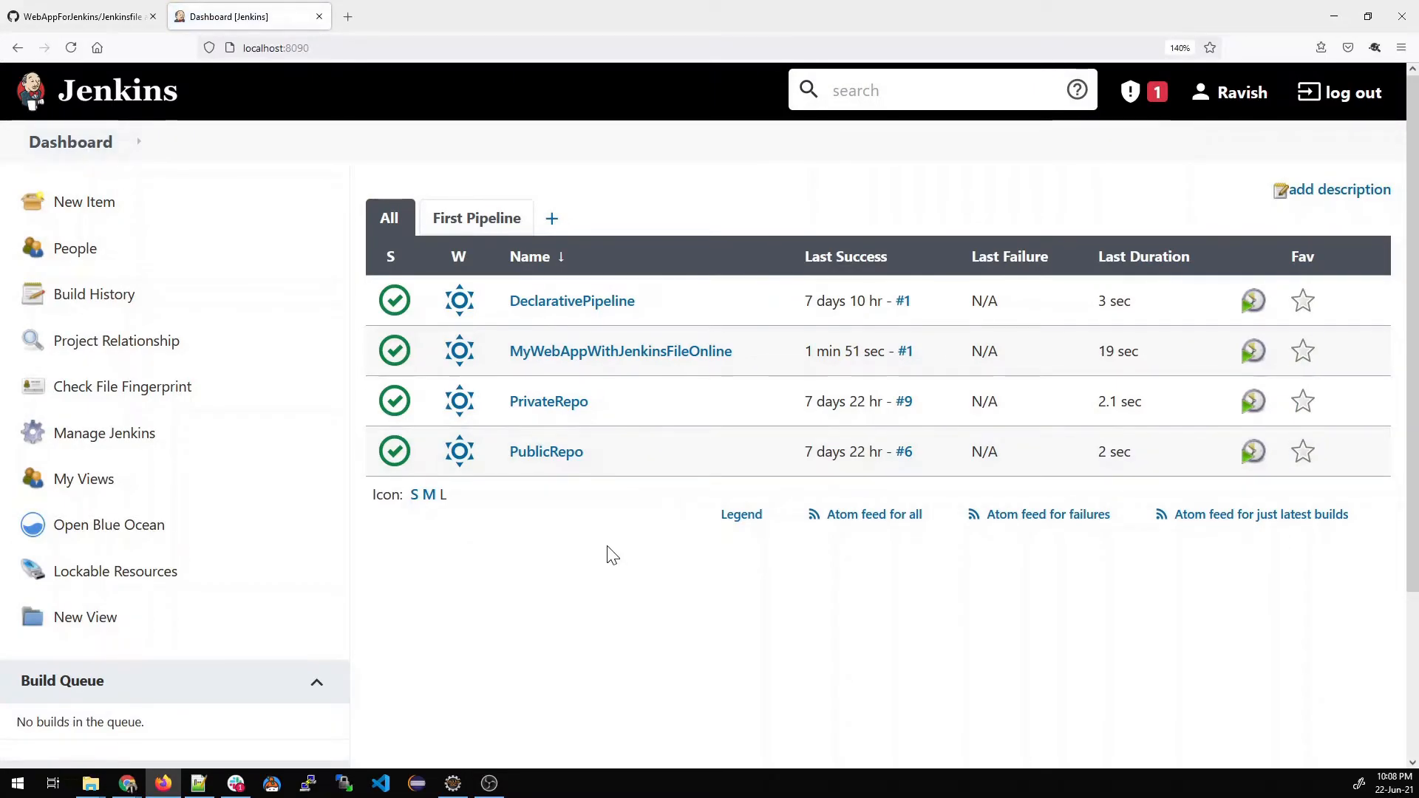
pyautogui.click(94, 203)
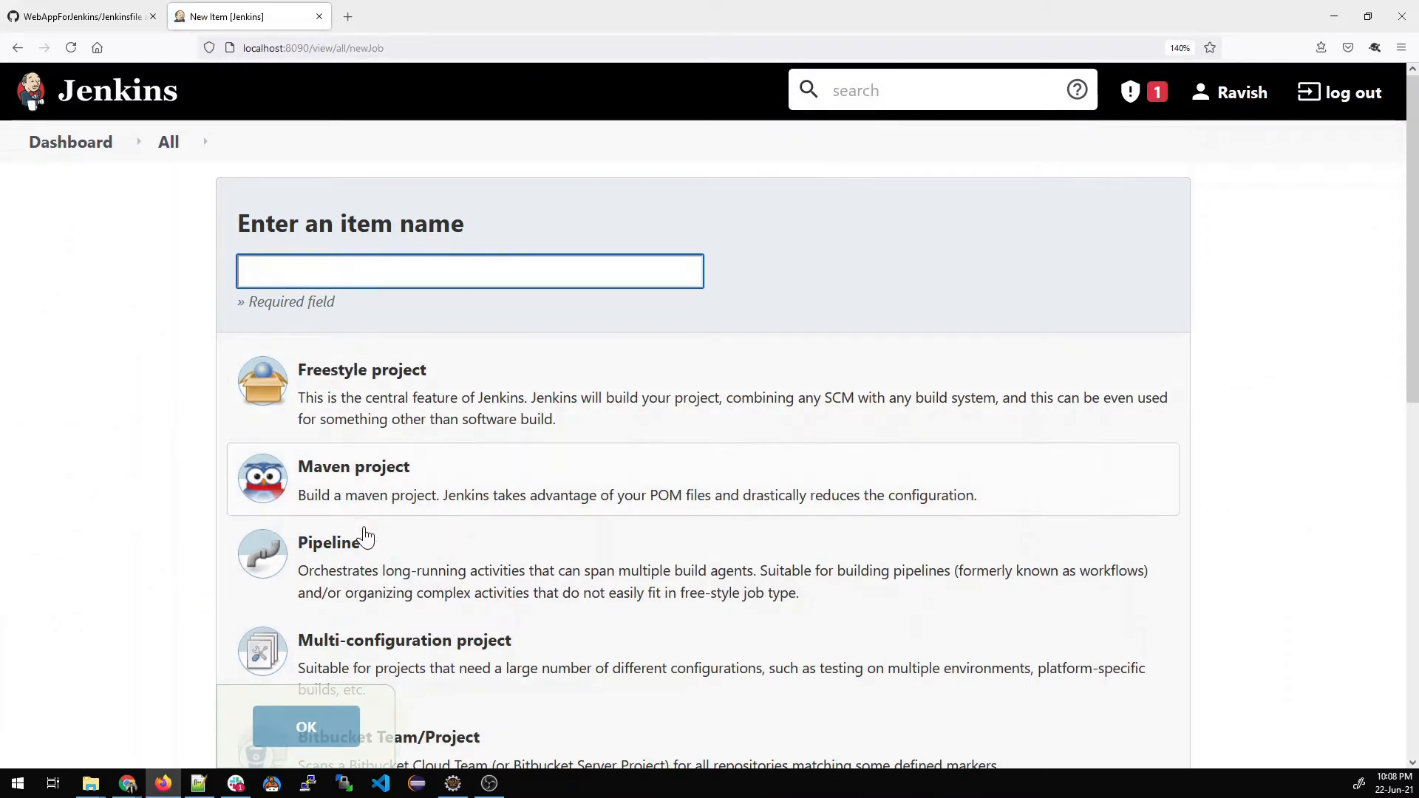
pyautogui.click(357, 571)
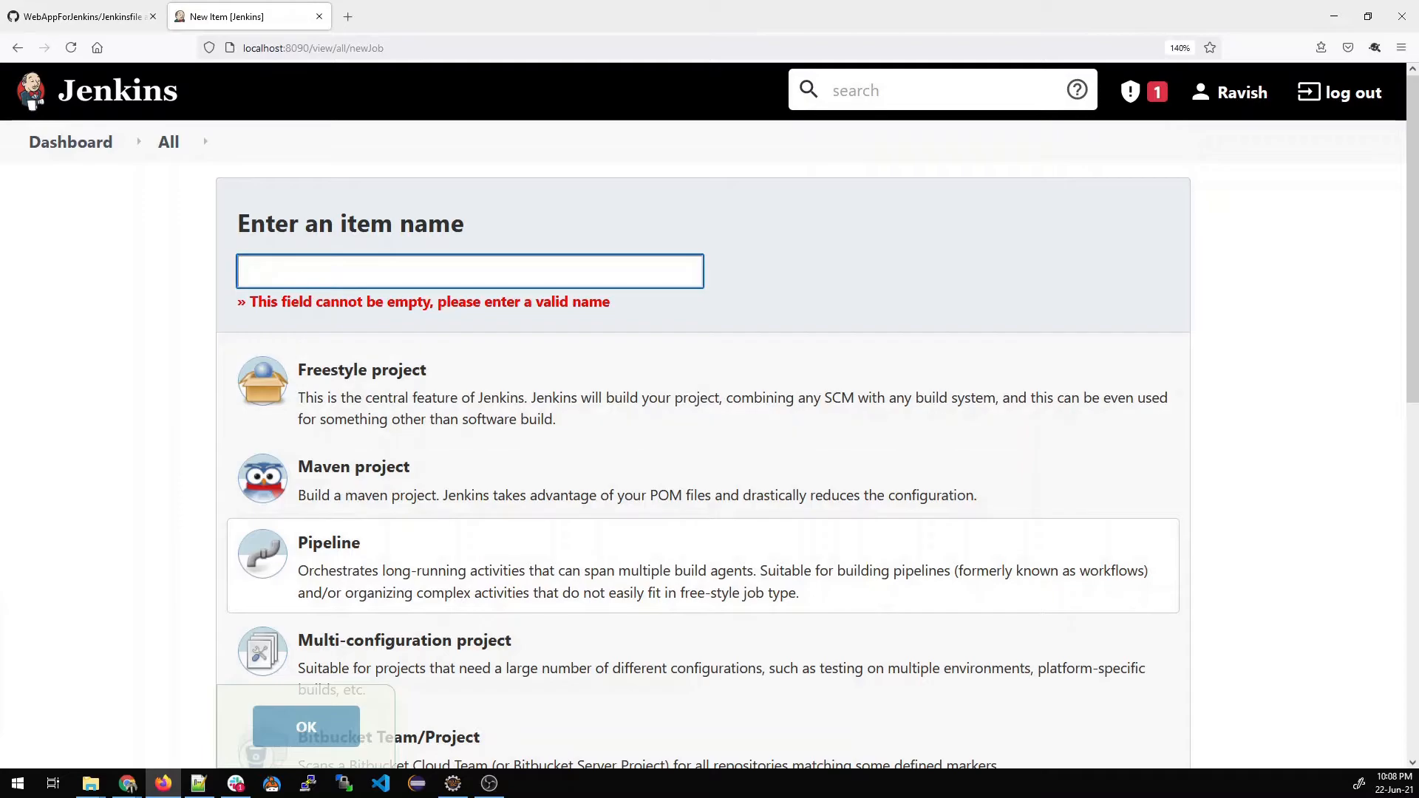
pyautogui.click(304, 272)
pyautogui.click(329, 341)
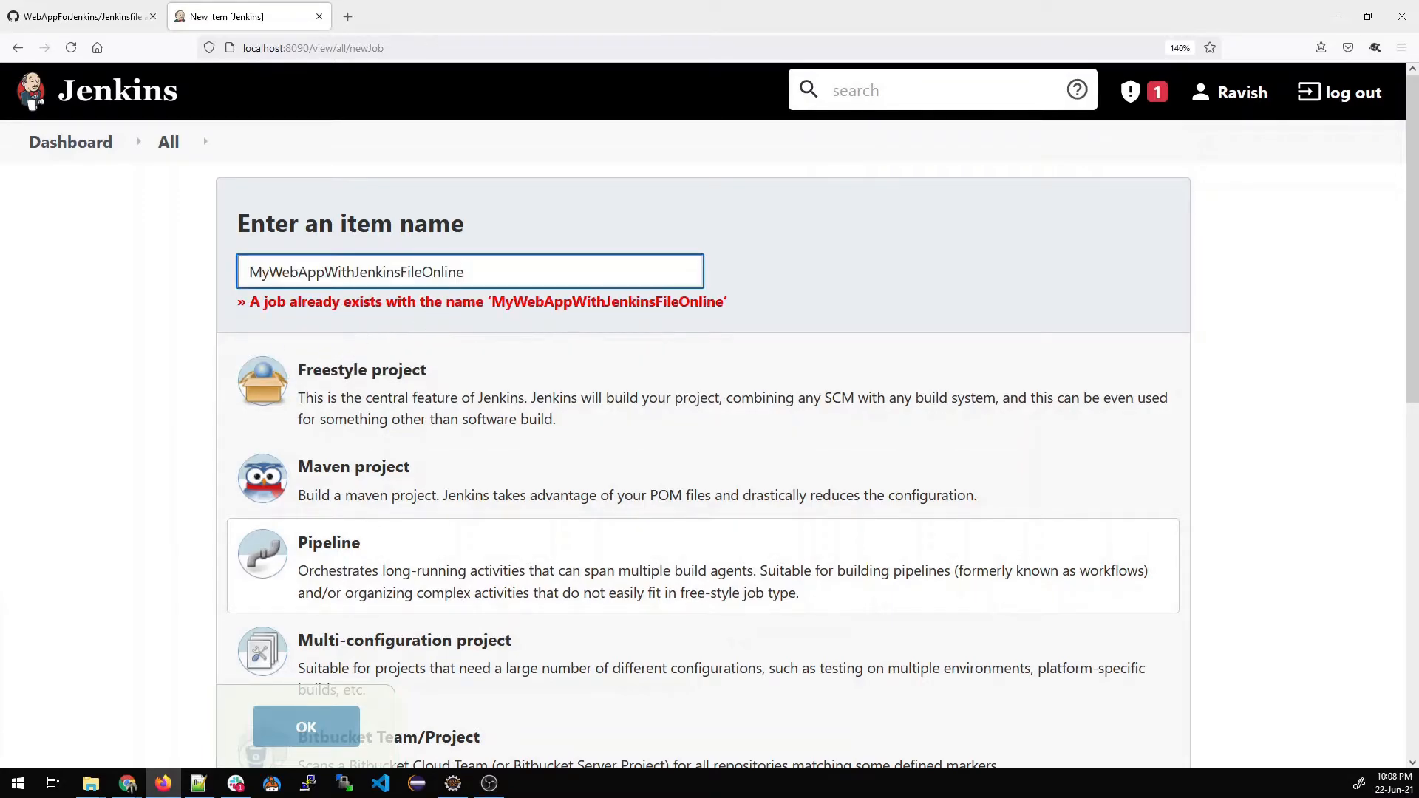
pyautogui.press('BackSpace')
pyautogui.press('BackSpace')
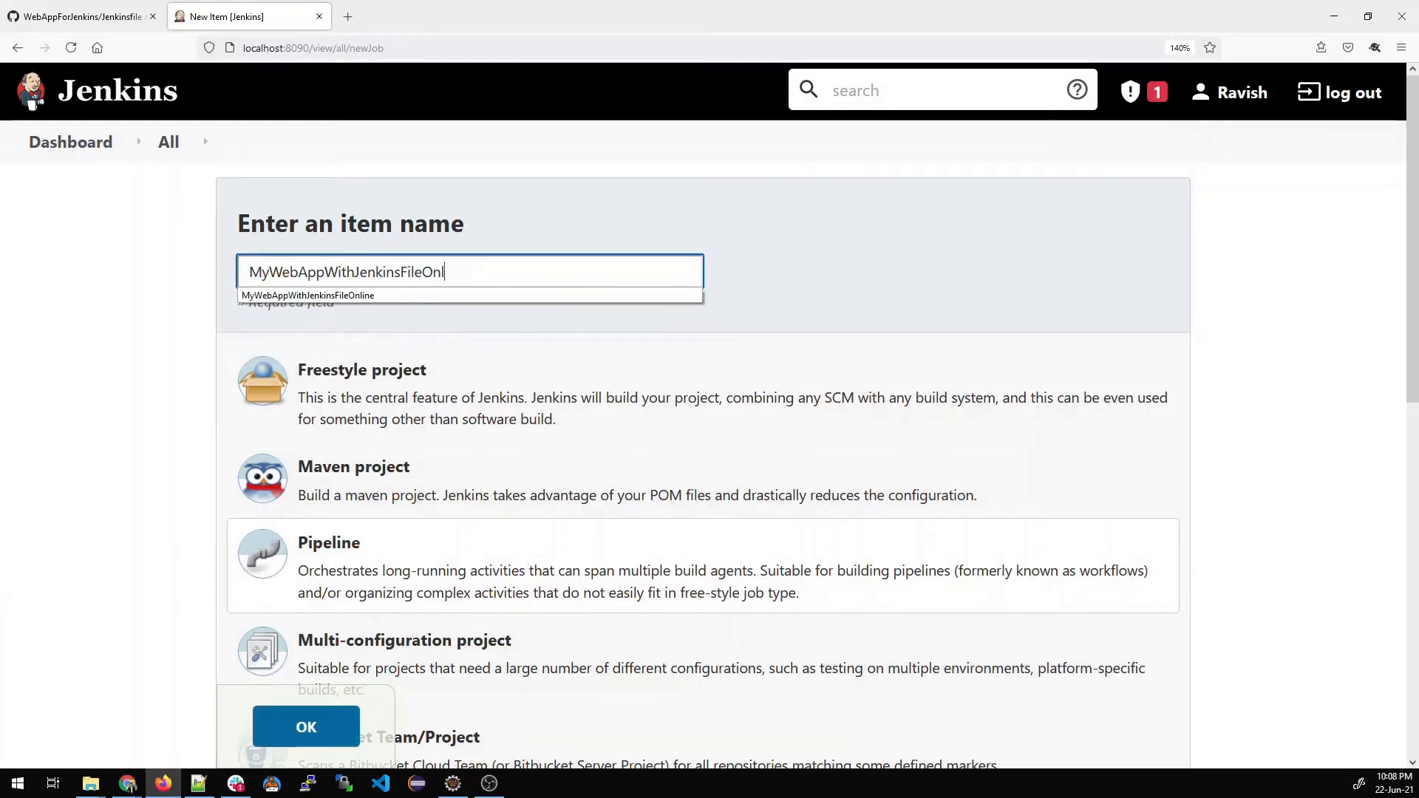
pyautogui.write('WebUI')
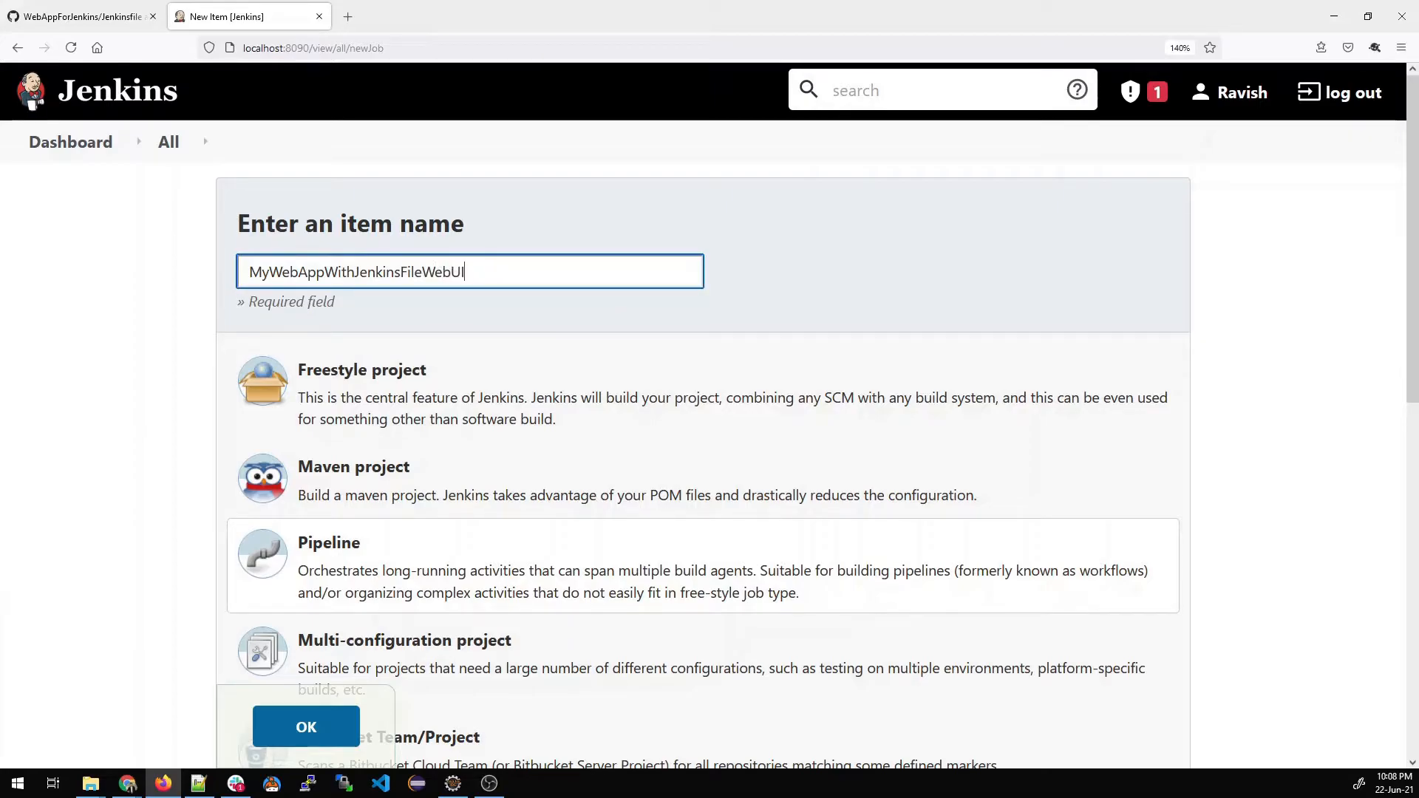
pyautogui.scroll(-2, 508, 281)
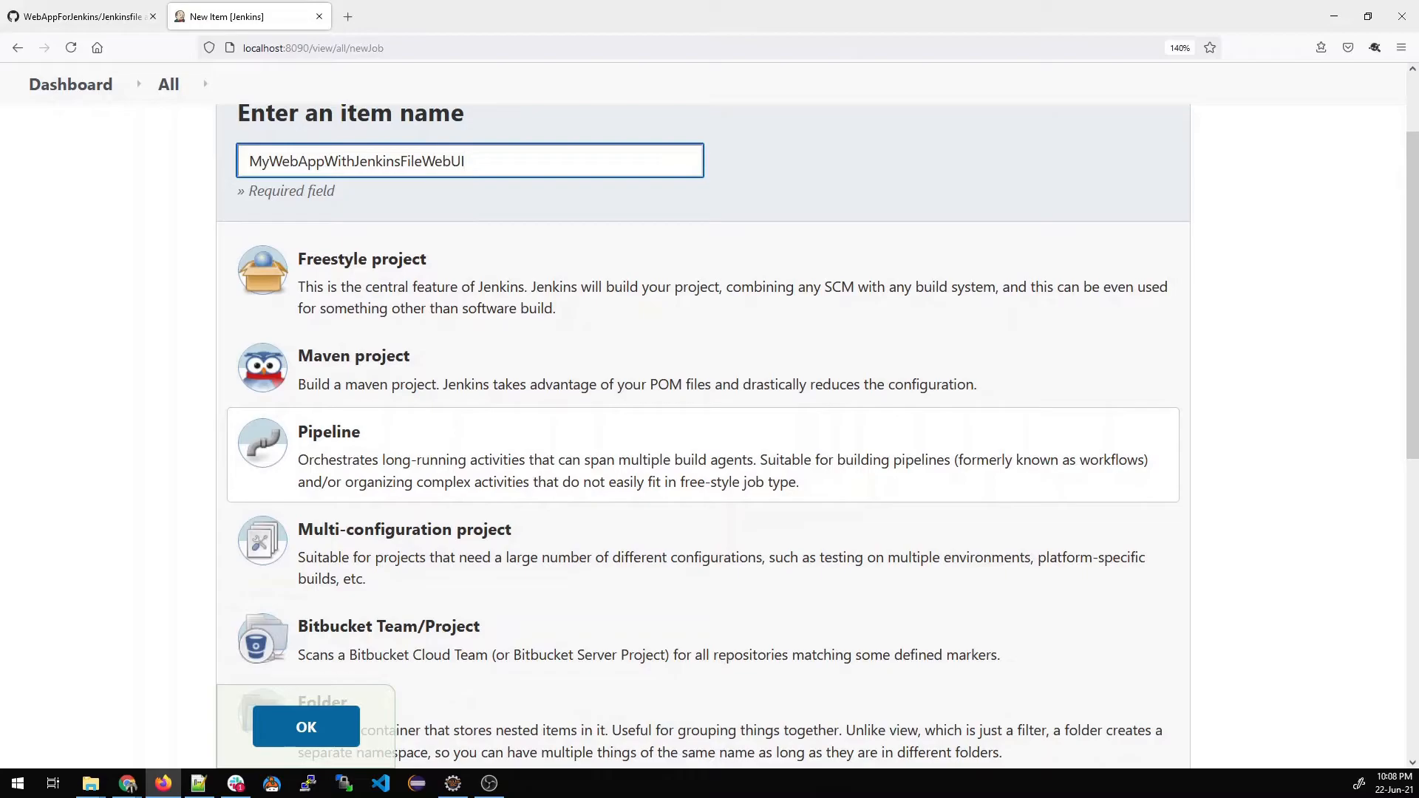
pyautogui.scroll(-7, 448, 236)
pyautogui.click(323, 663)
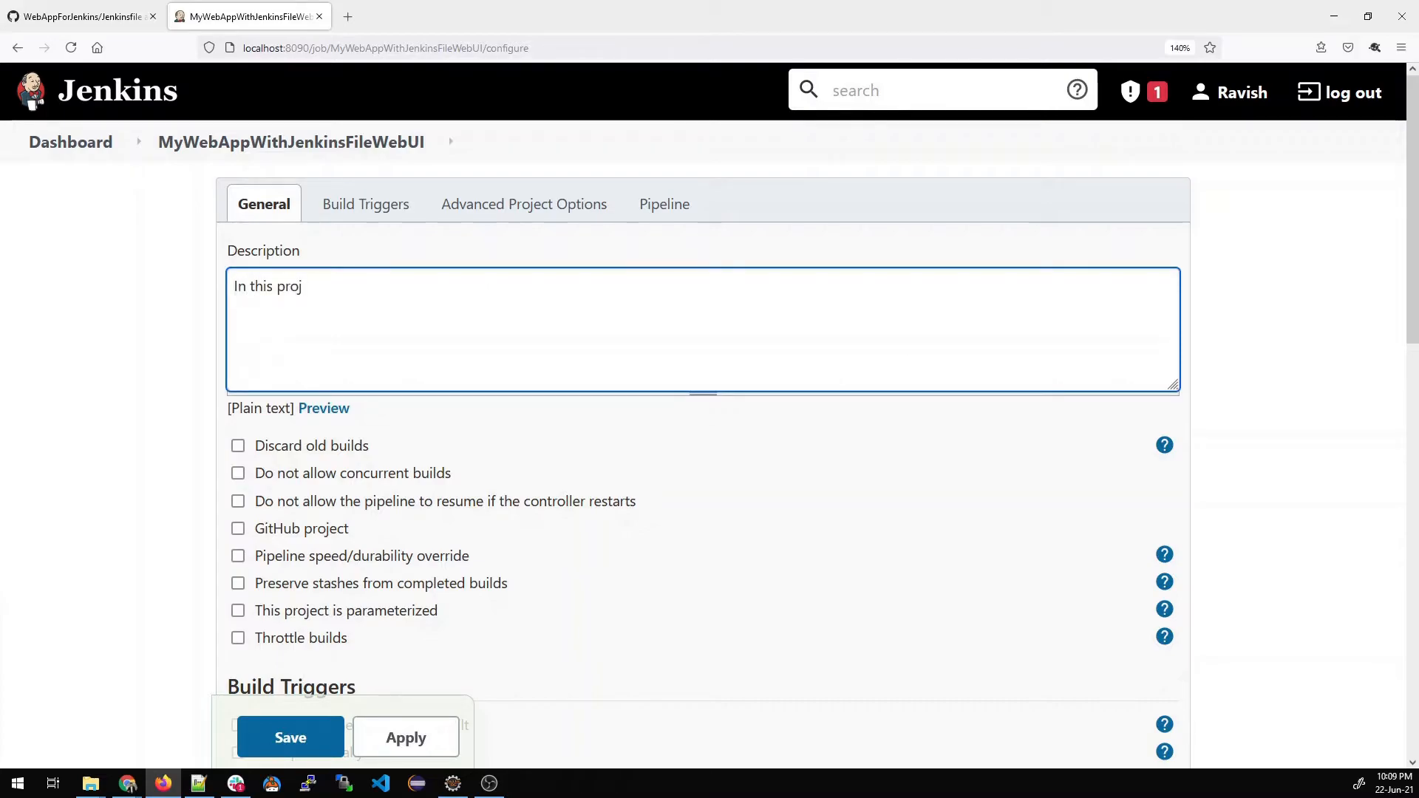
# Enter the project description "In this project we will write a JenkinsFile here".
pyautogui.write('ll write a JenkinsF')
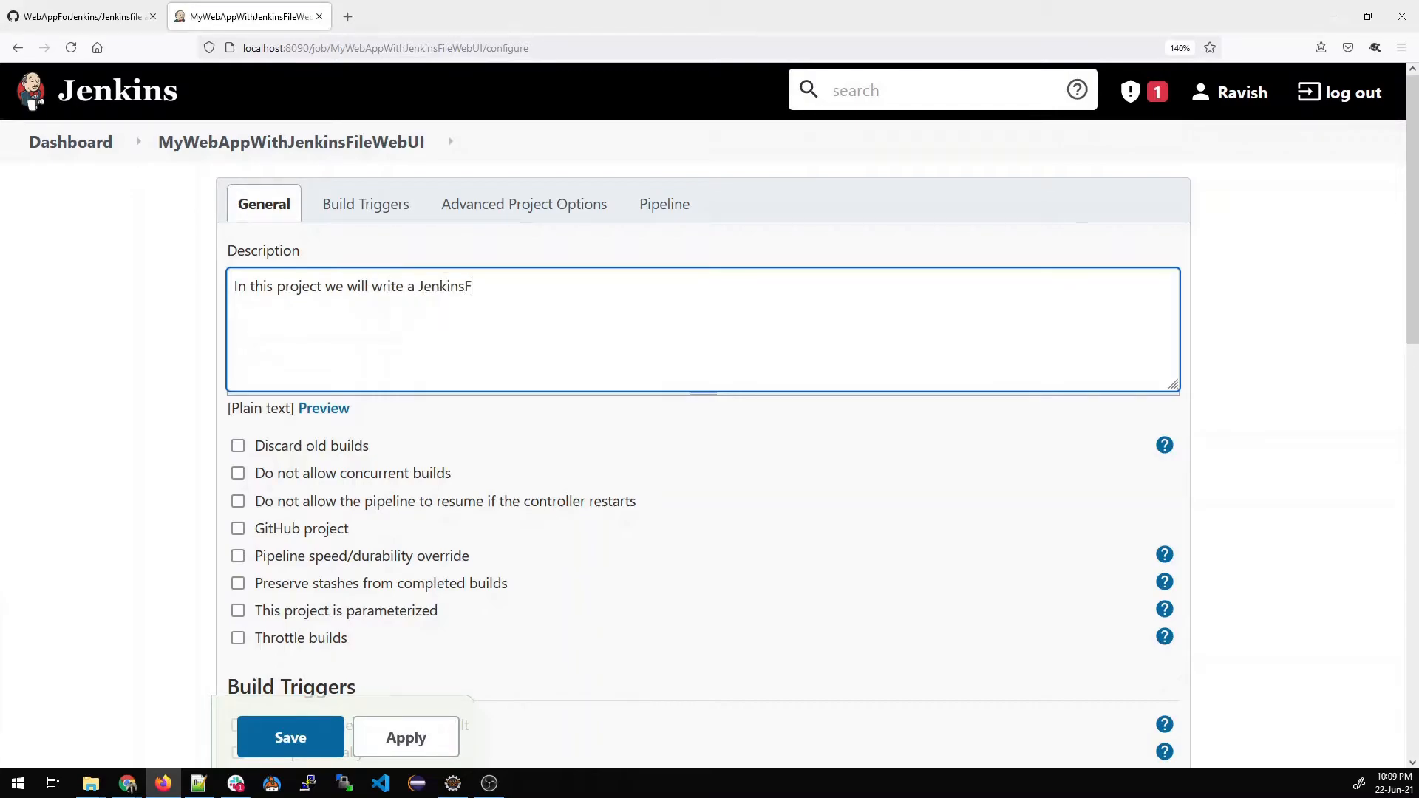
pyautogui.write('ile here')
pyautogui.click(111, 481)
pyautogui.scroll(-3, 112, 481)
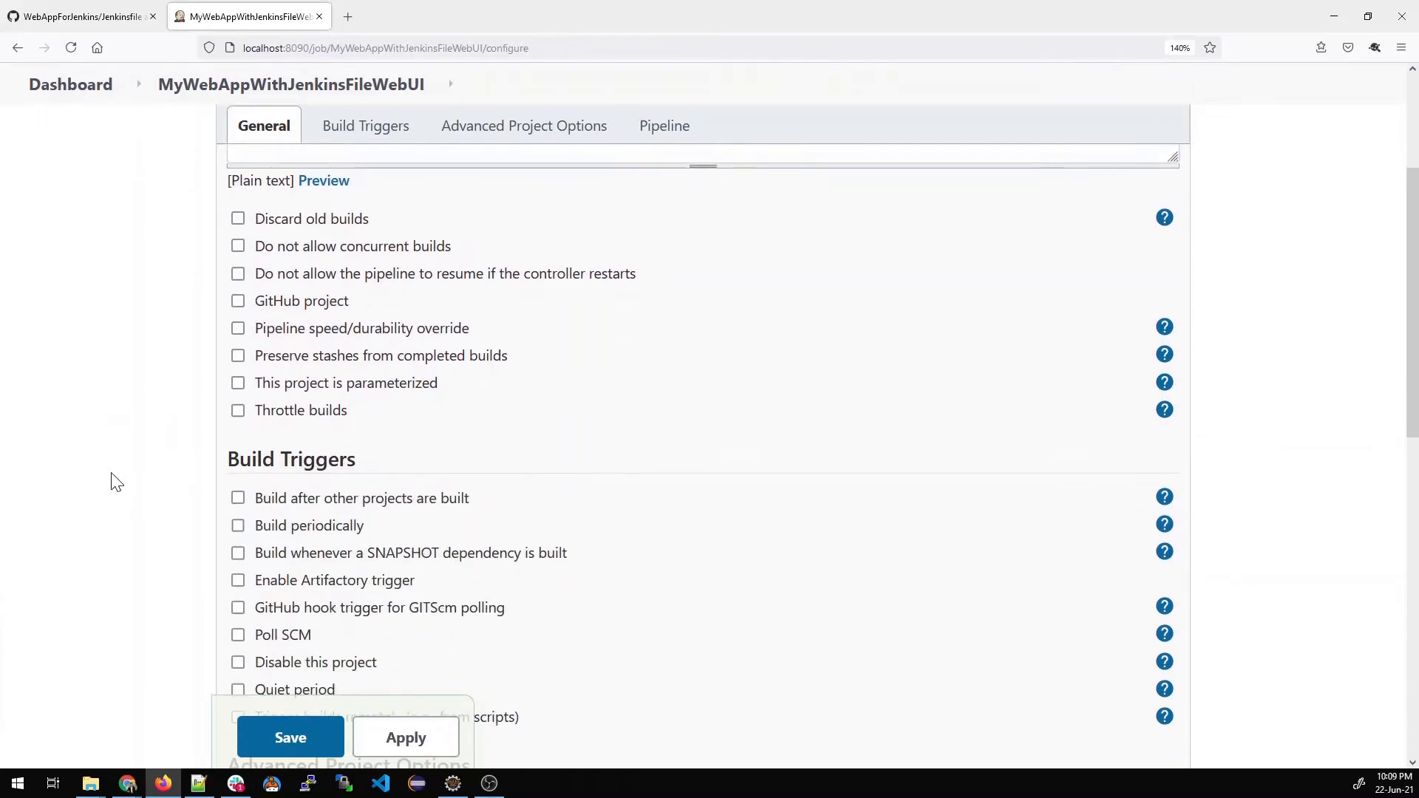
# Load the GitHub + Maven sample pipeline into the project's Pipeline script.
pyautogui.scroll(-6, 114, 482)
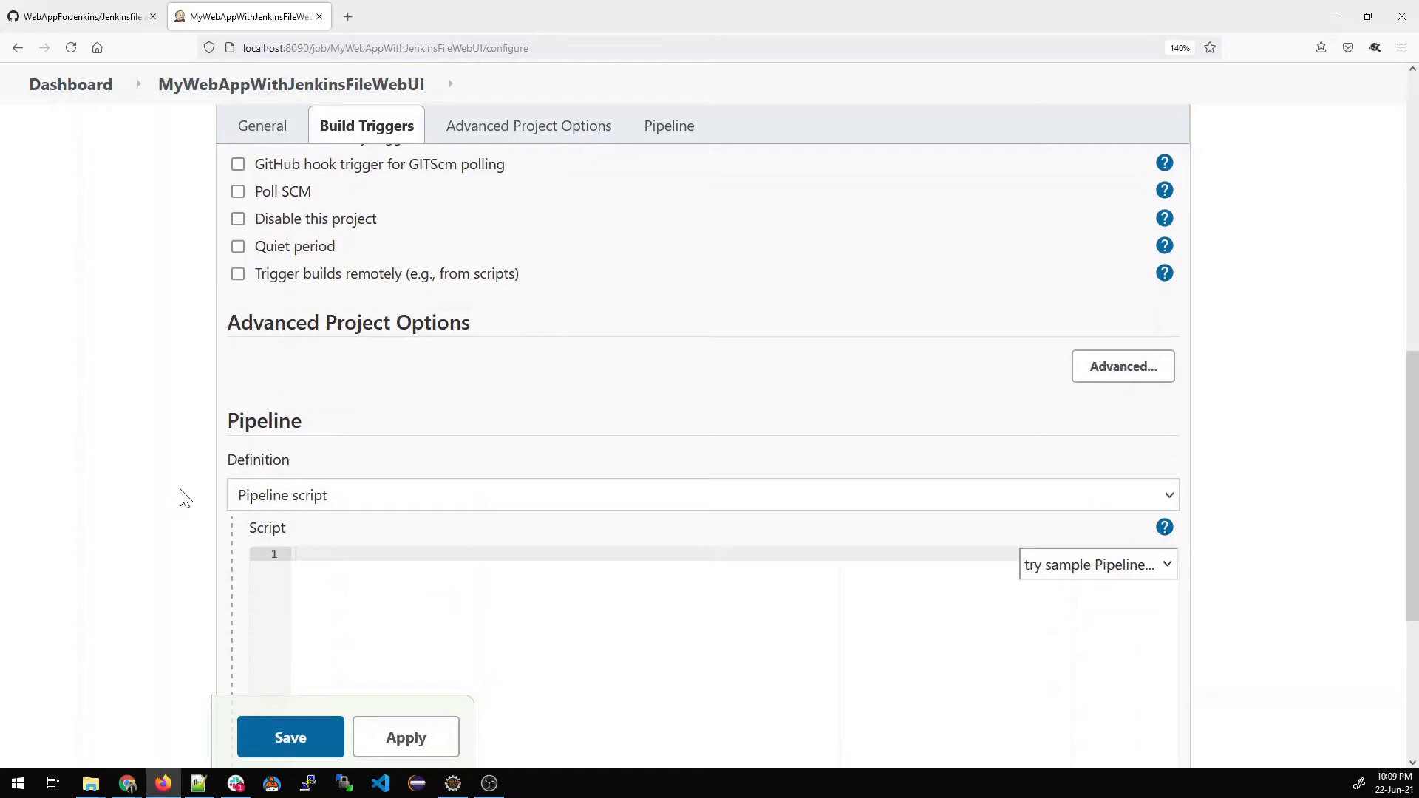
pyautogui.scroll(-2, 185, 498)
pyautogui.click(330, 390)
pyautogui.click(334, 394)
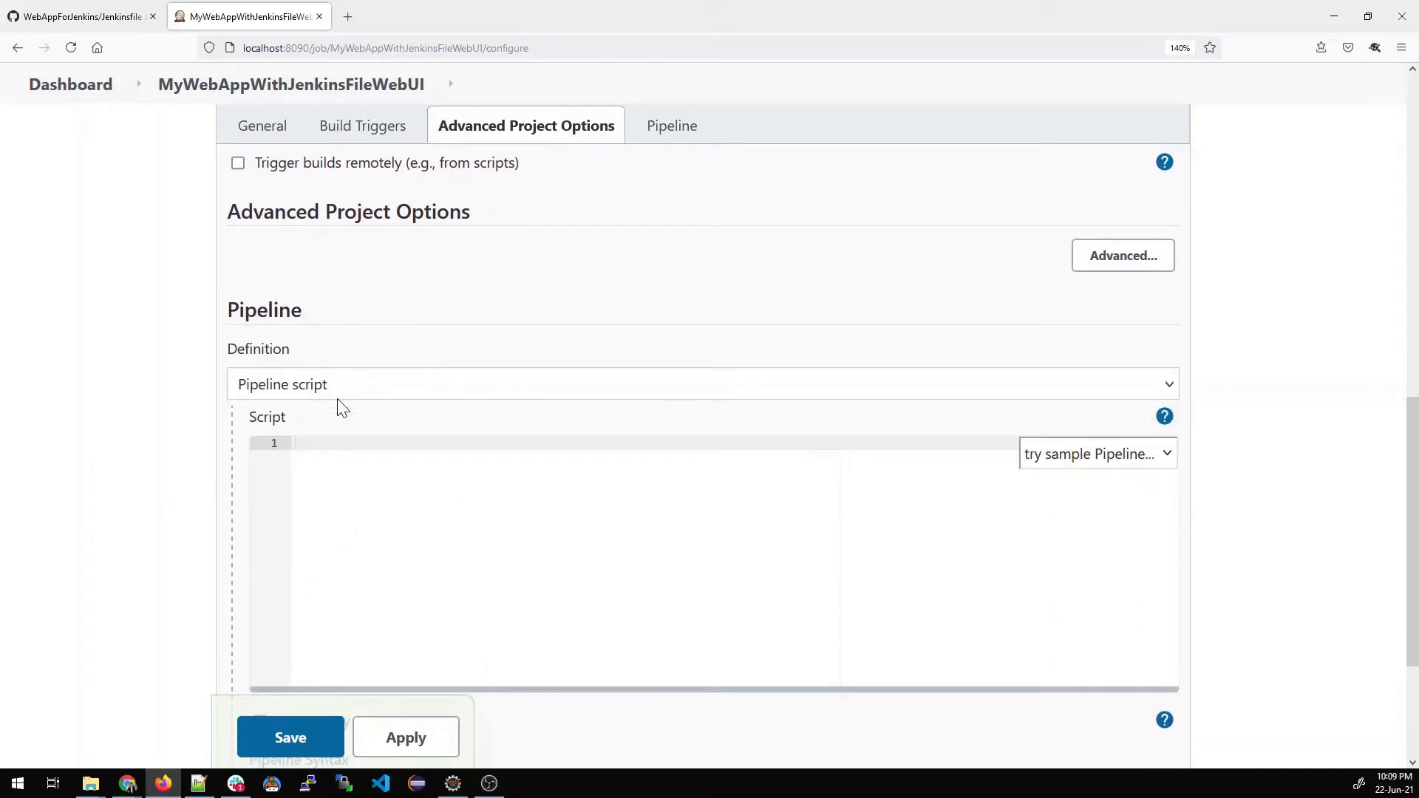
pyautogui.scroll(-2, 336, 396)
pyautogui.click(1041, 352)
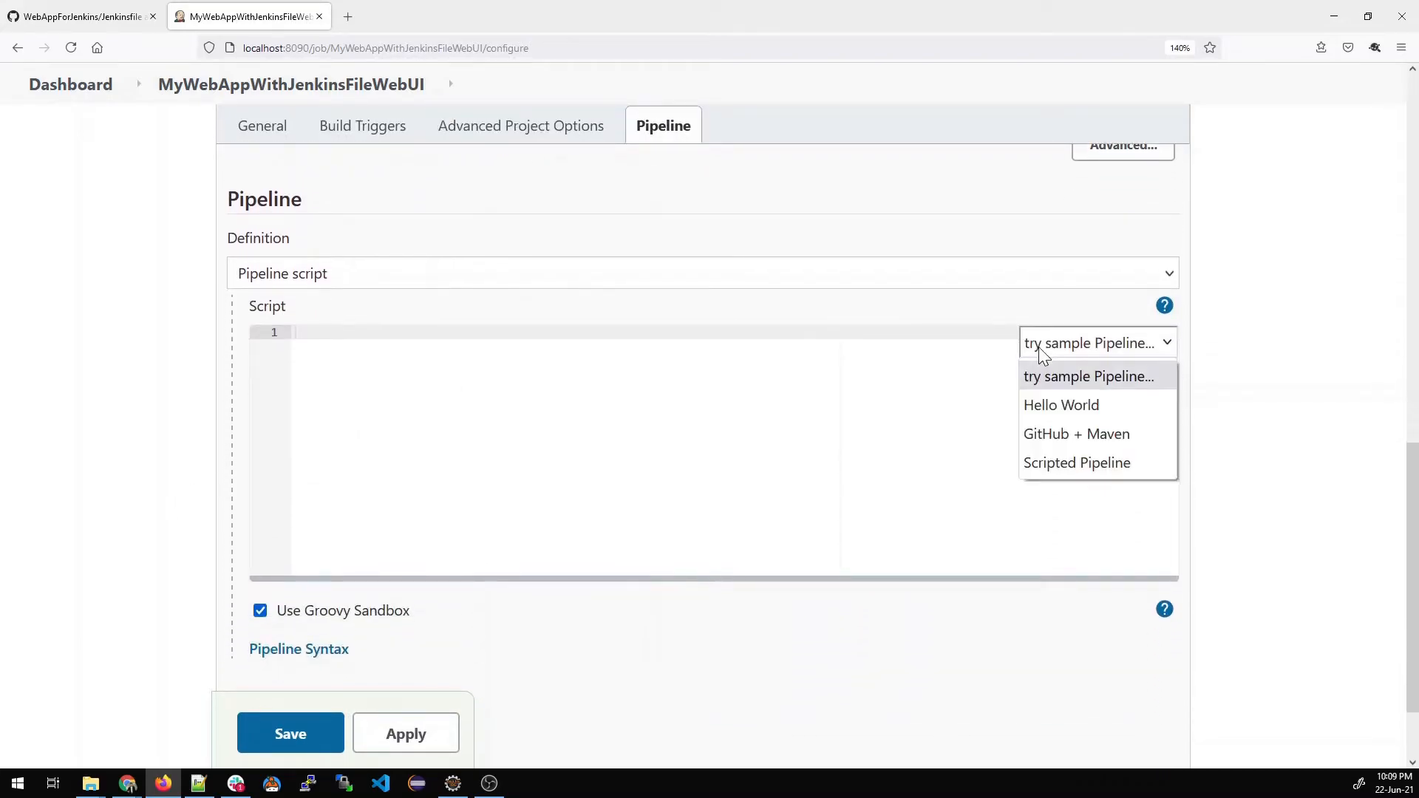
pyautogui.click(1059, 436)
pyautogui.scroll(-2, 709, 451)
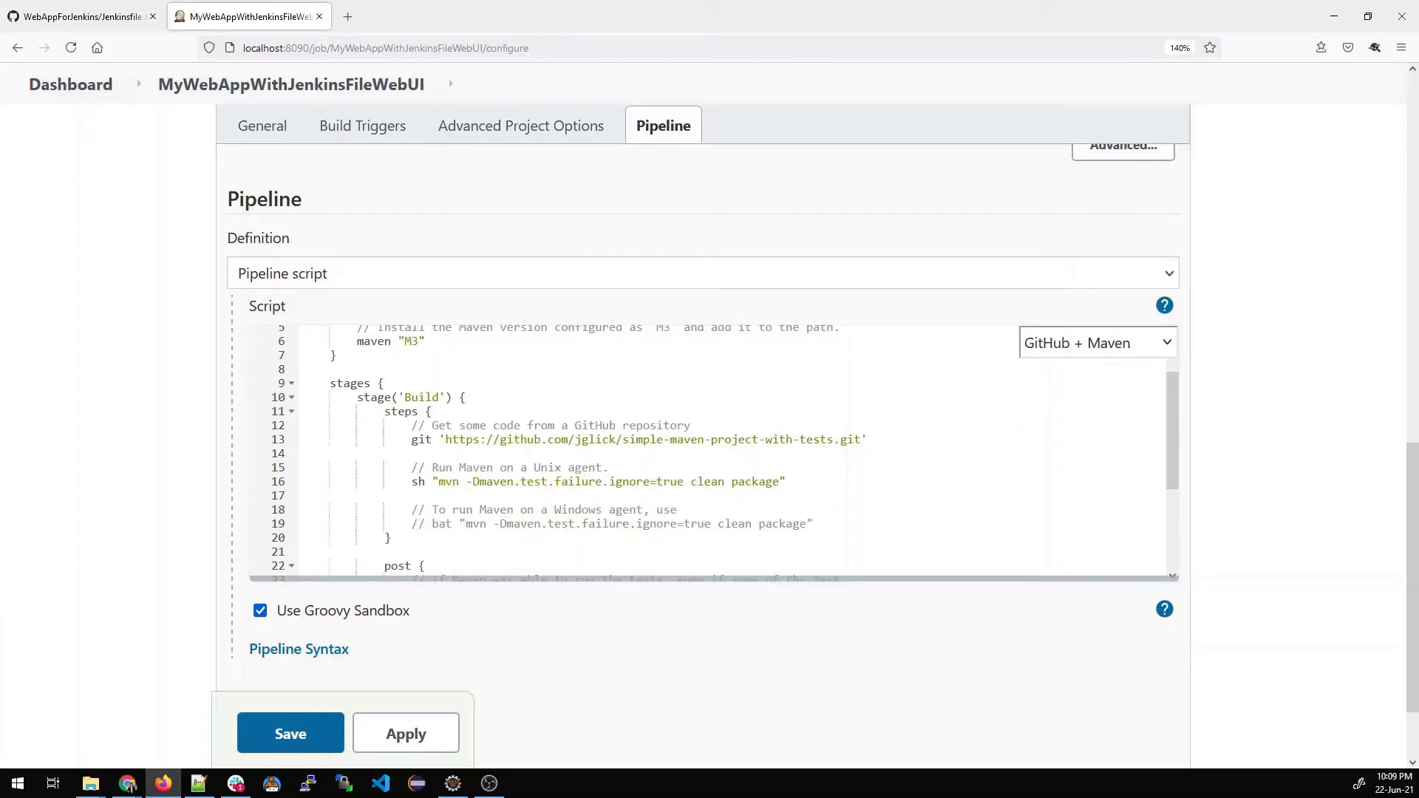
pyautogui.scroll(2, 710, 450)
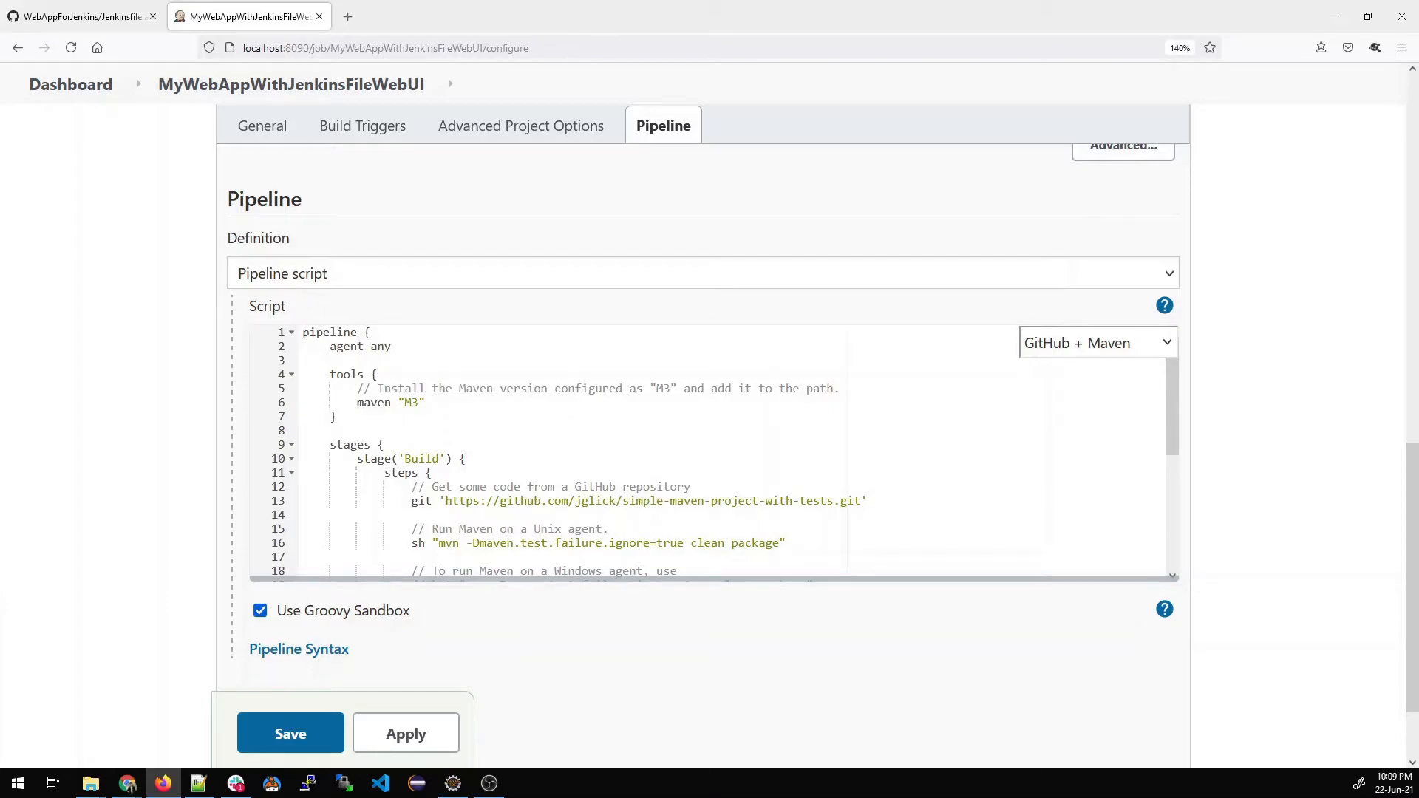
# Set the Maven version in the sample script's tools block to "3.6.3".
pyautogui.click(426, 403)
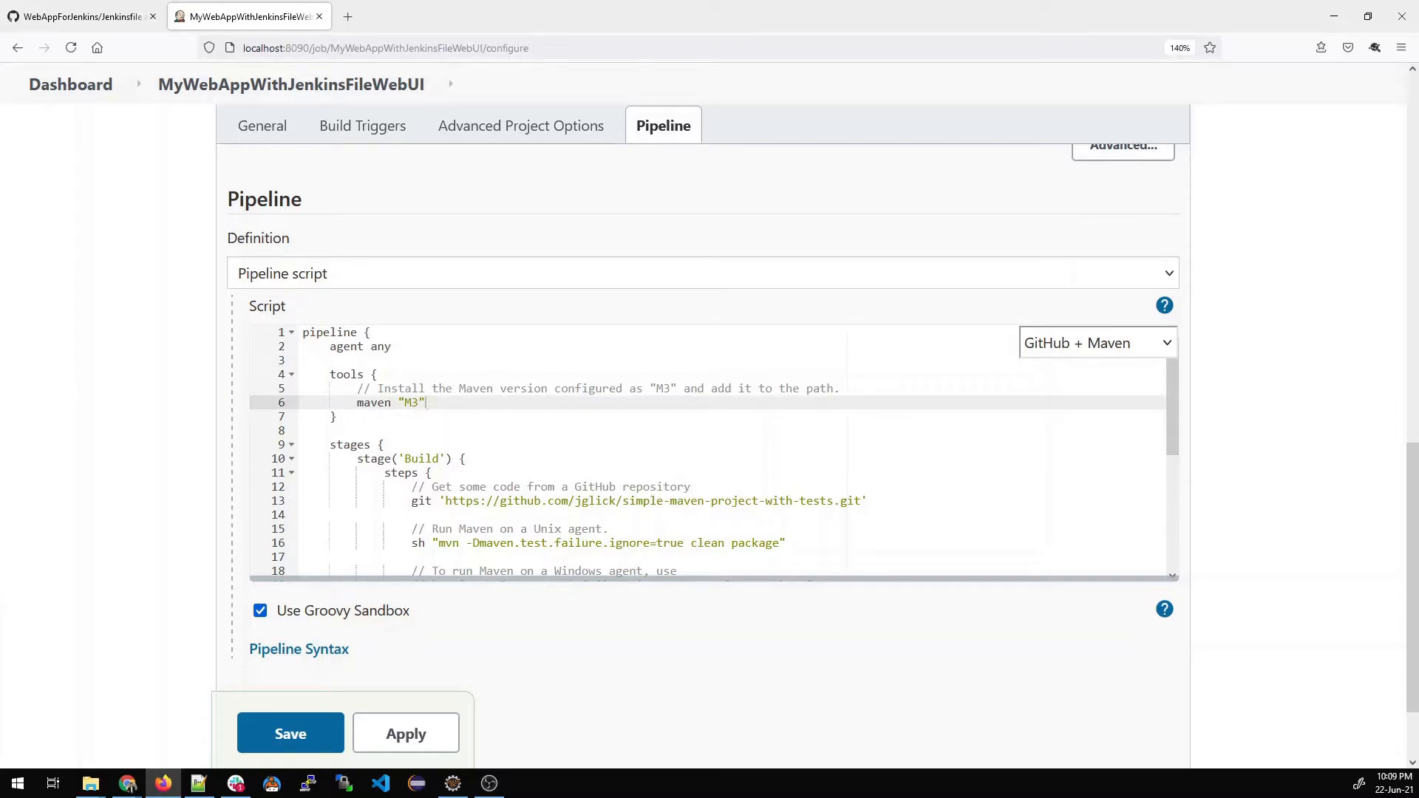
pyautogui.press('BackSpace')
pyautogui.press('BackSpace')
pyautogui.press('BackSpace')
pyautogui.write('3.6.3"')
pyautogui.press('Down')
pyautogui.press('Down')
pyautogui.press('Down')
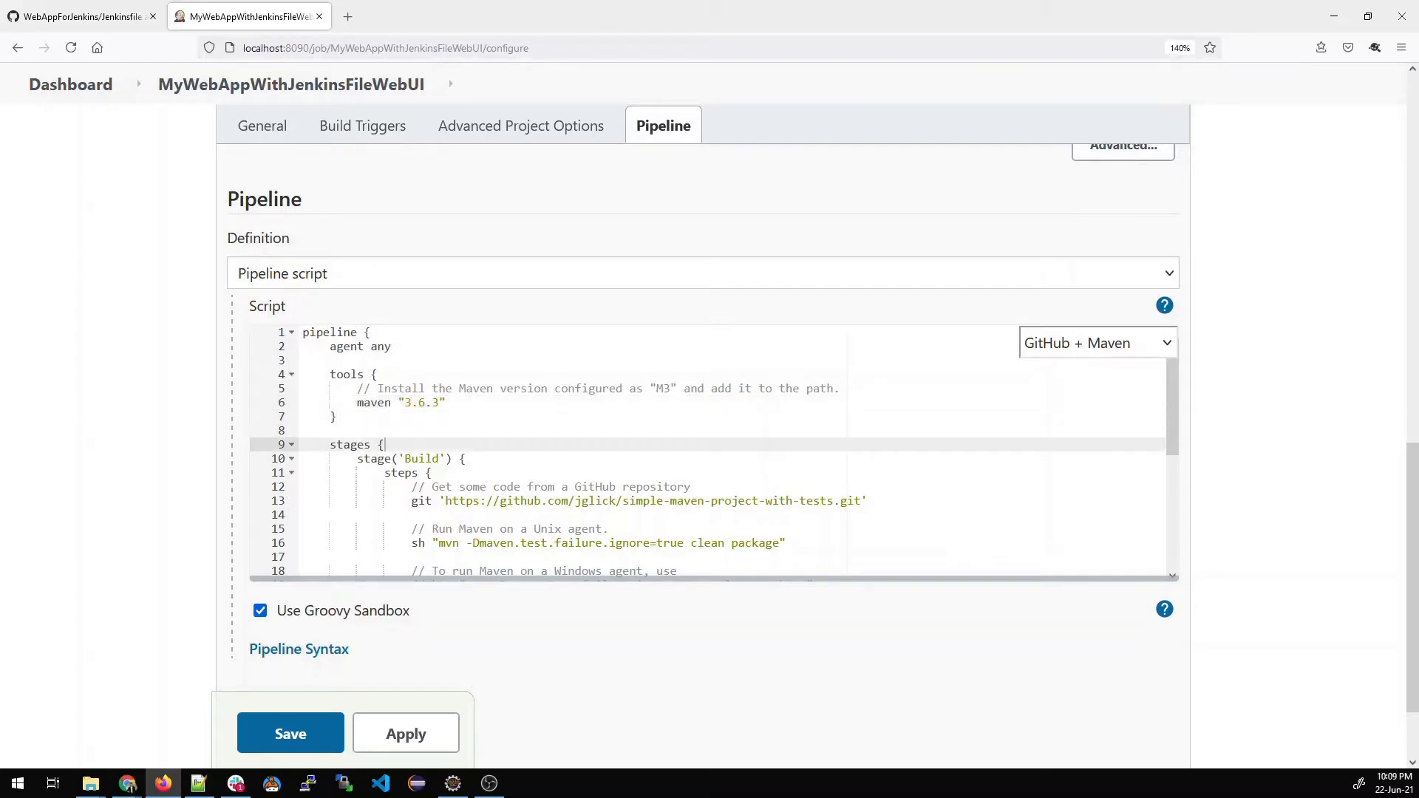
# Rename the Build stage in the sample script to 'Git Checkout'.
pyautogui.scroll(-2, 710, 453)
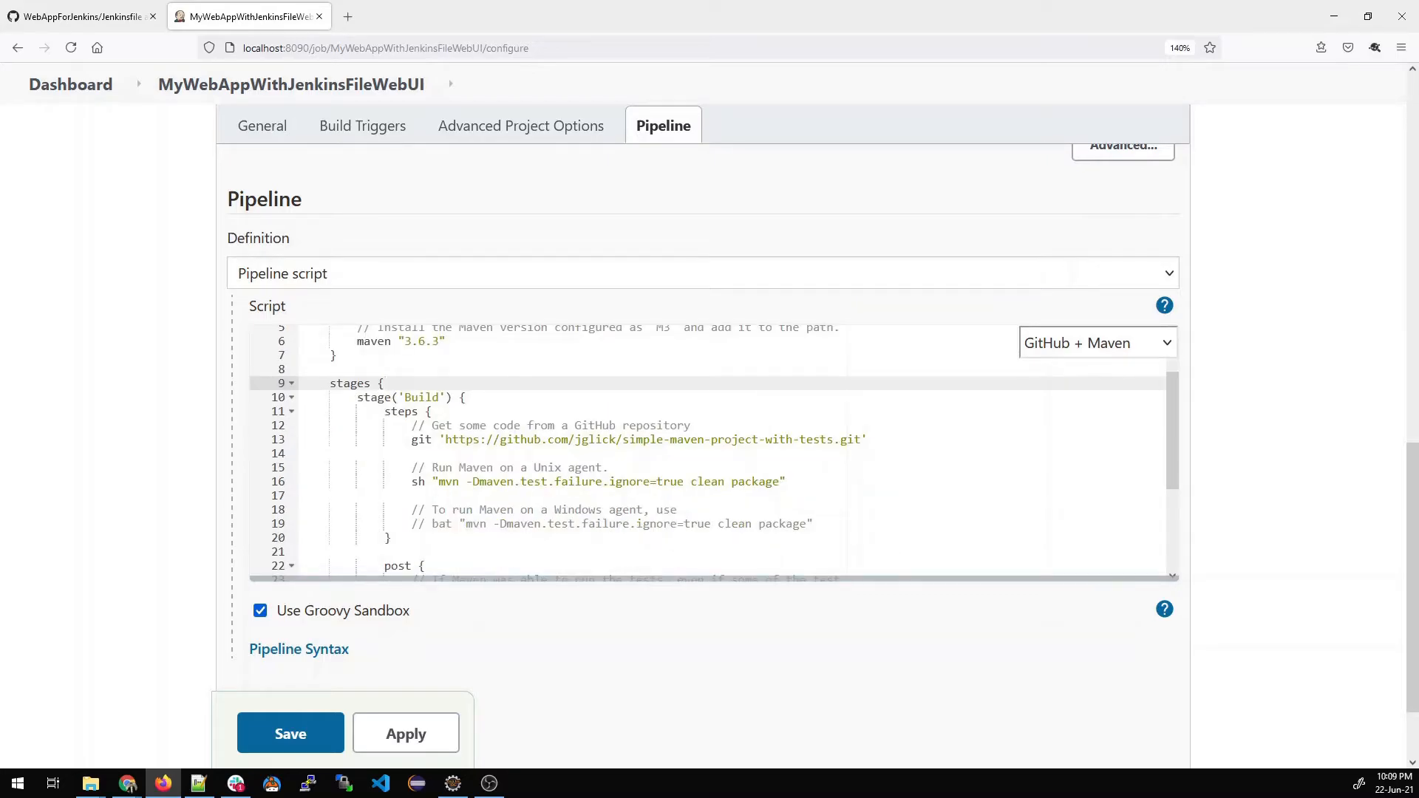
pyautogui.scroll(-2, 714, 454)
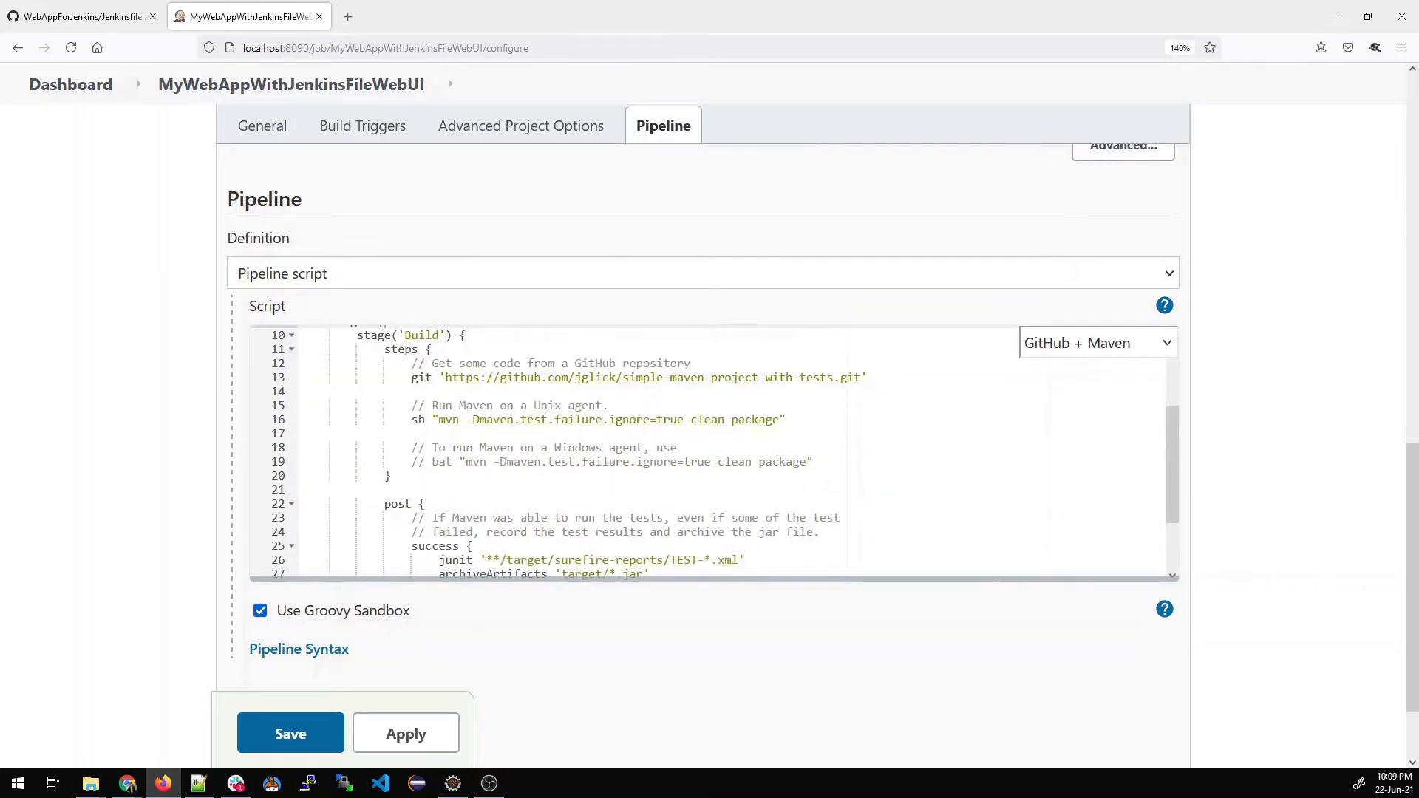
pyautogui.scroll(2, 714, 453)
pyautogui.doubleClick(422, 398)
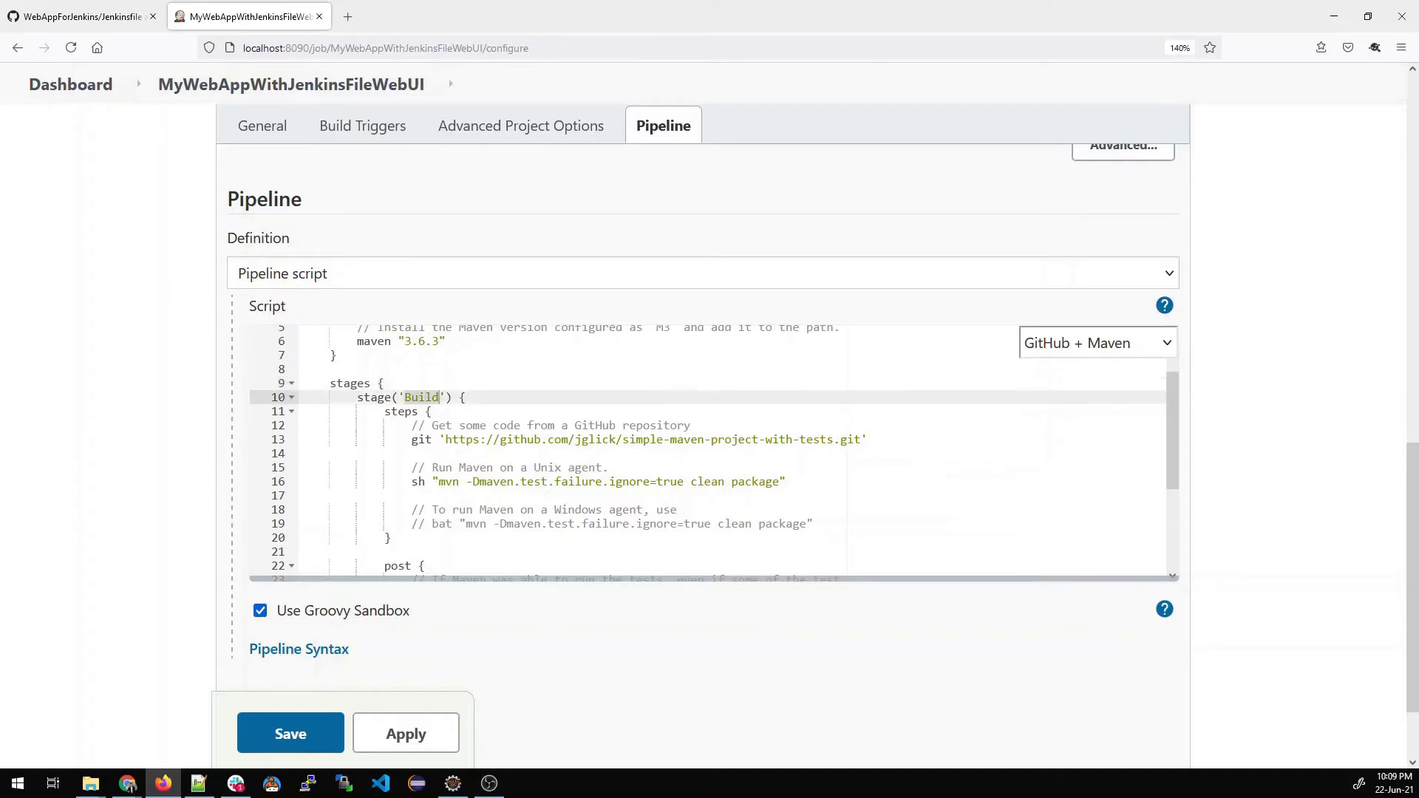
pyautogui.write('Git Checkout')
# Delete the Maven run commands and comments from the Git Checkout stage, along with the comments in its post block.
pyautogui.scroll(-2, 714, 454)
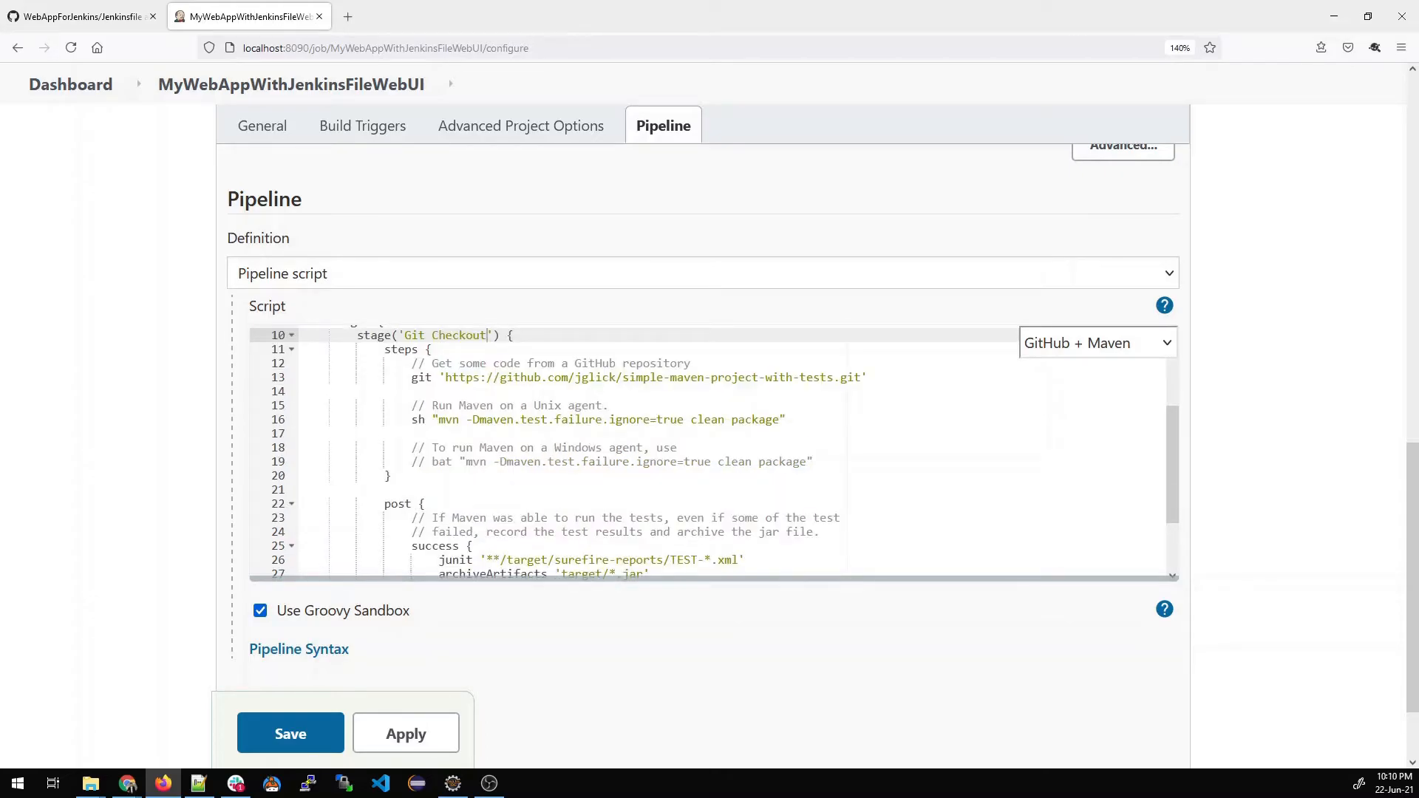
pyautogui.moveTo(813, 461); pyautogui.dragTo(408, 399)
pyautogui.press('Delete')
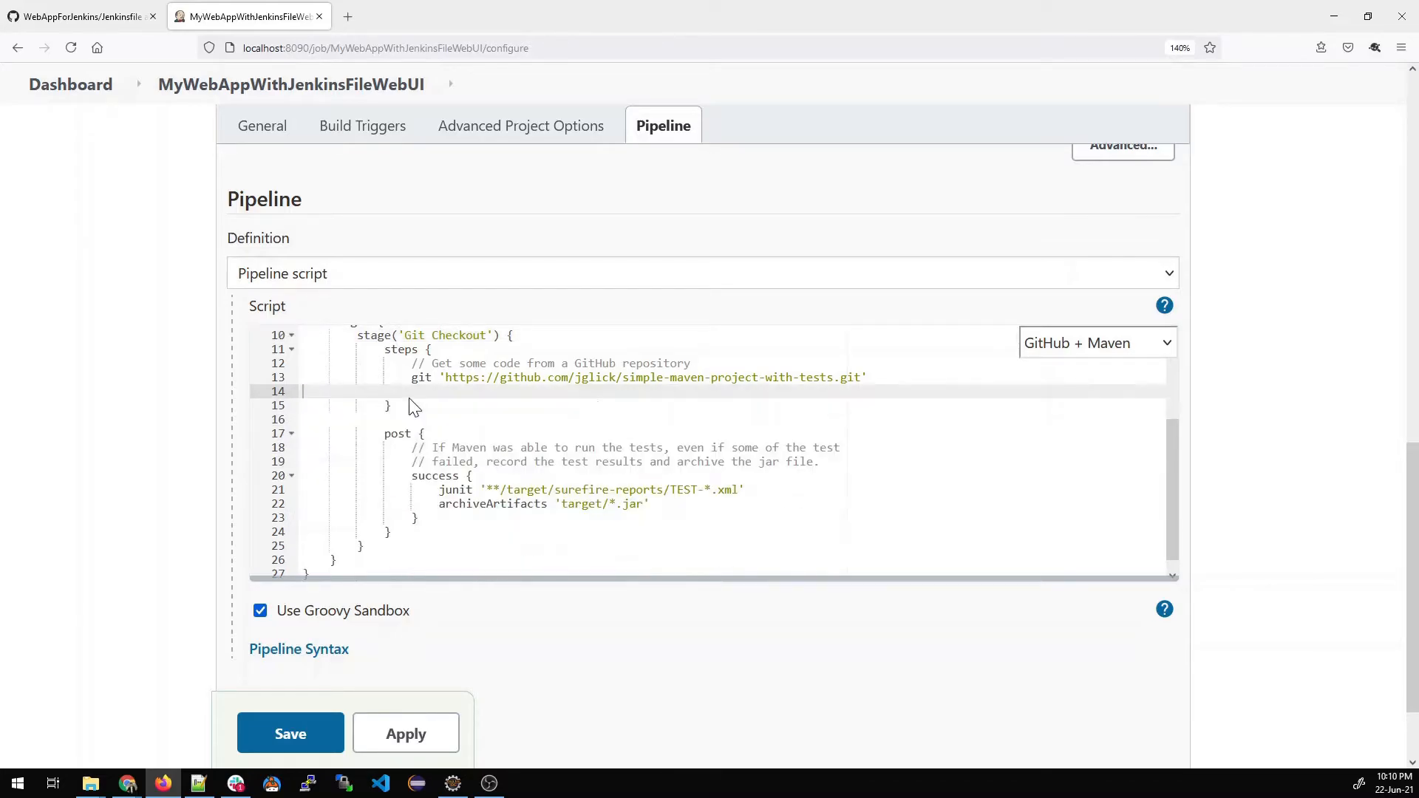
pyautogui.moveTo(691, 363); pyautogui.dragTo(412, 363)
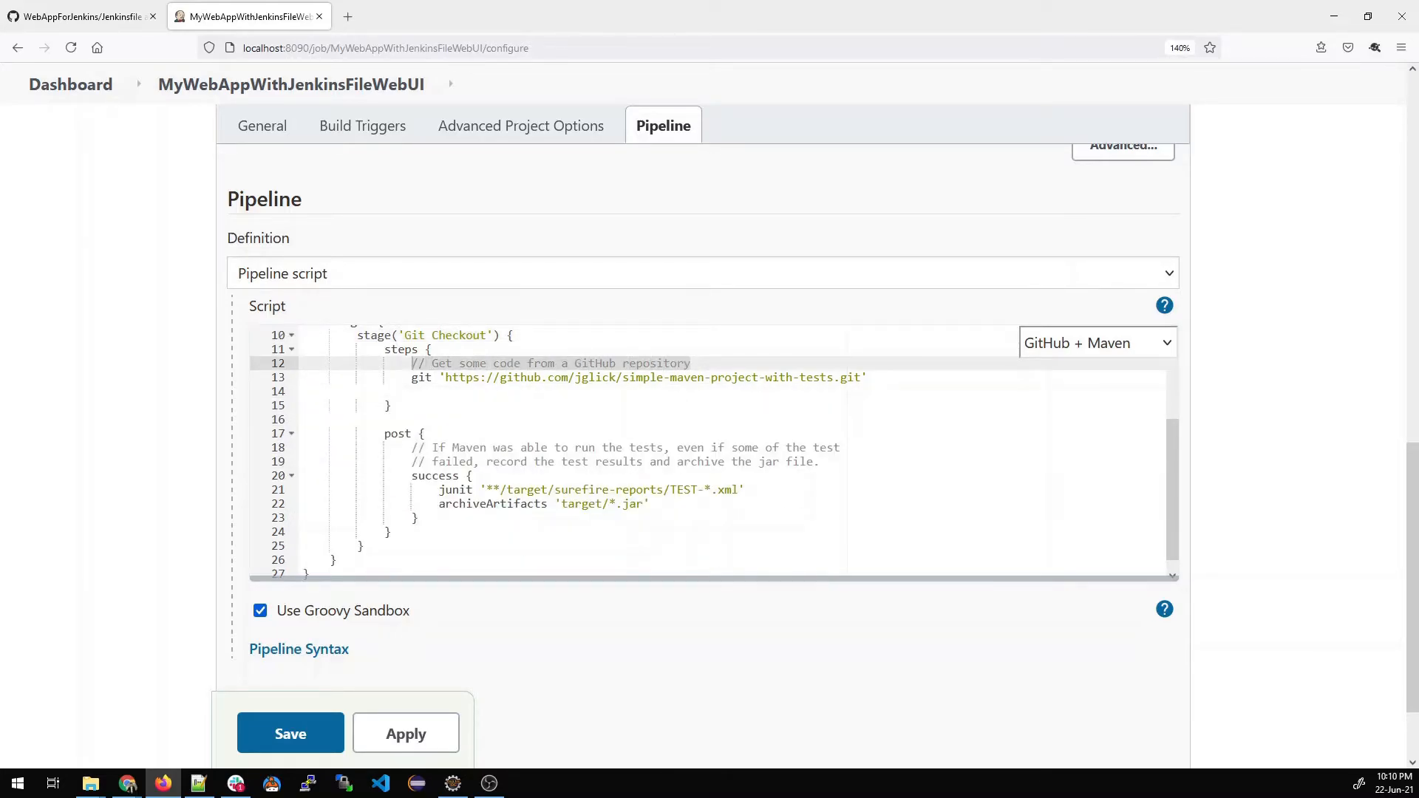
pyautogui.press('Delete')
pyautogui.moveTo(819, 462); pyautogui.dragTo(412, 447)
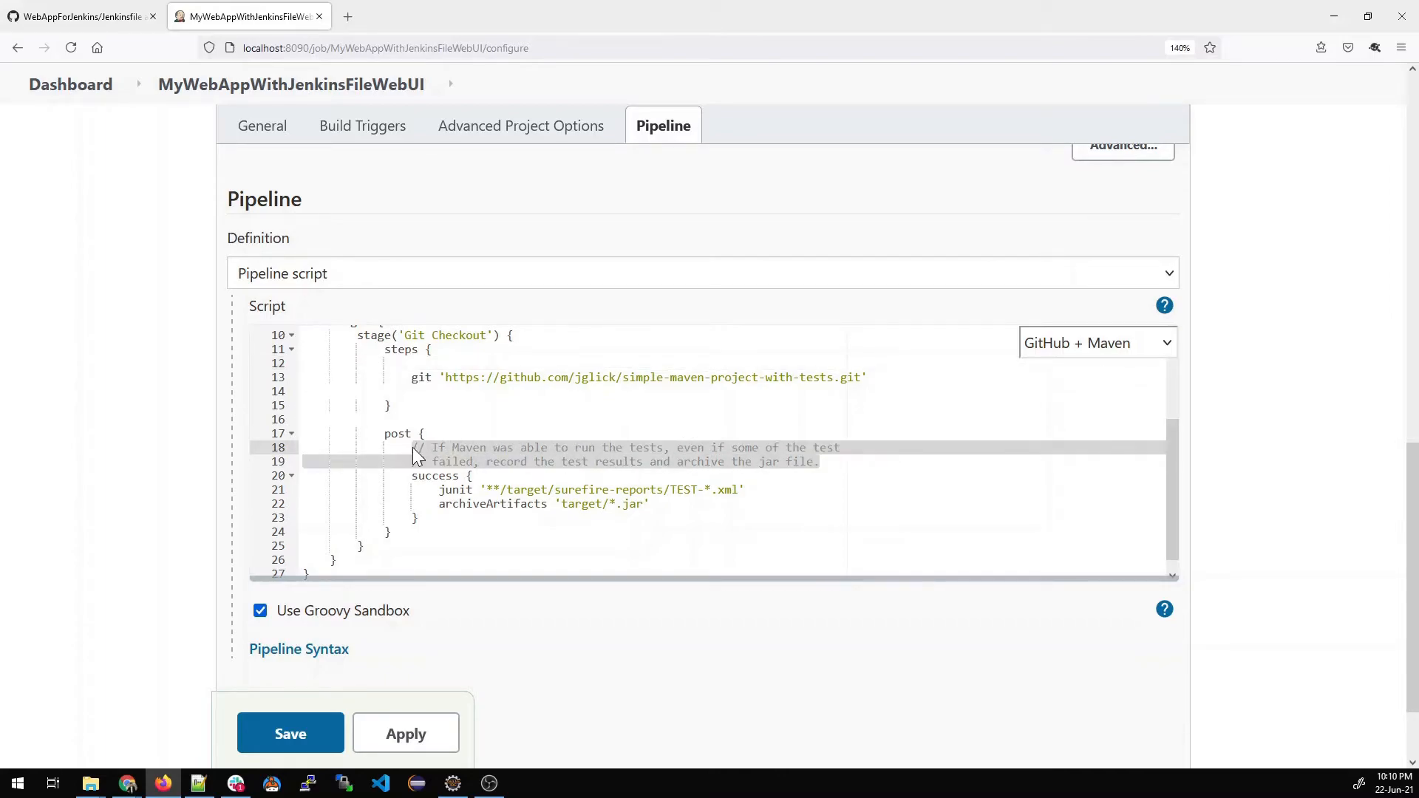
pyautogui.press('Delete')
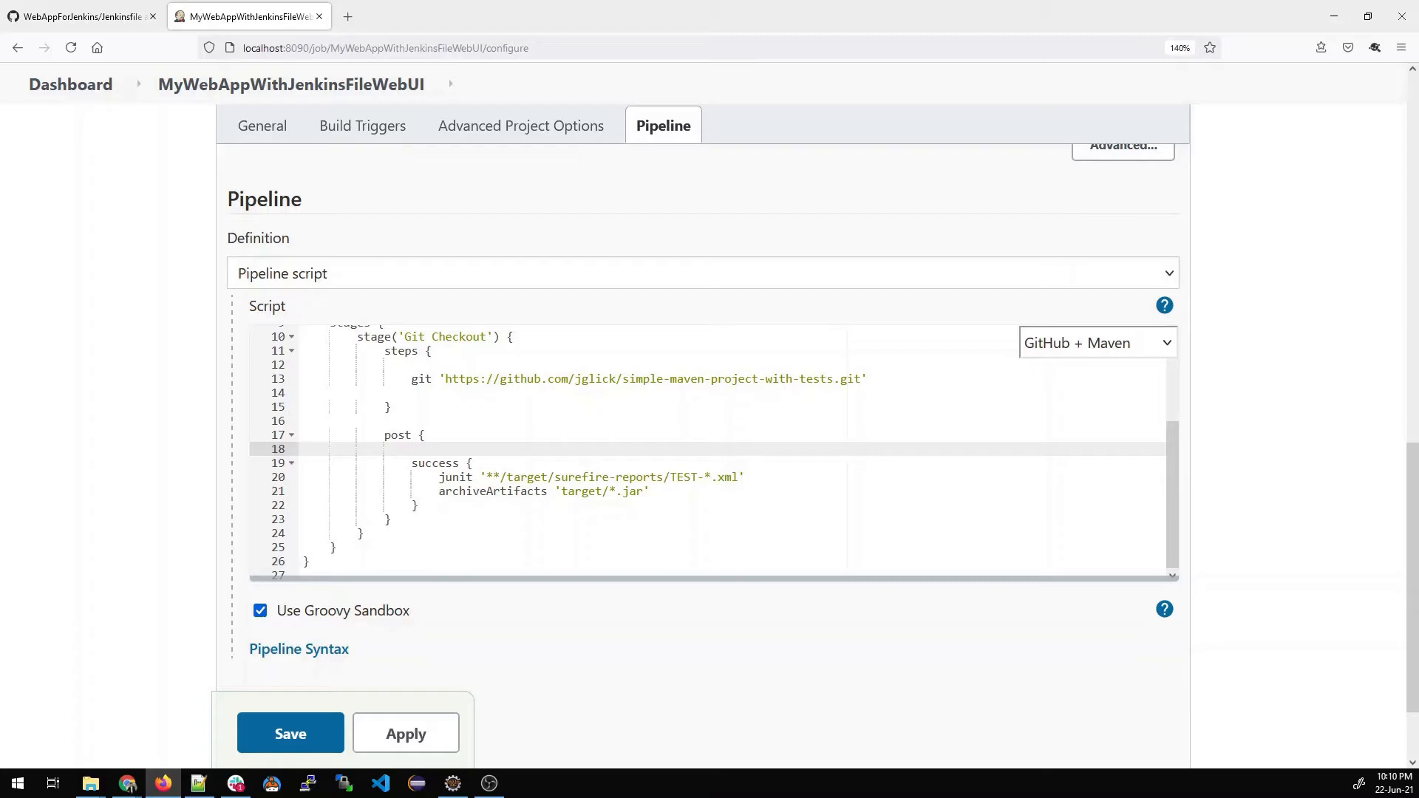
pyautogui.scroll(2, 714, 453)
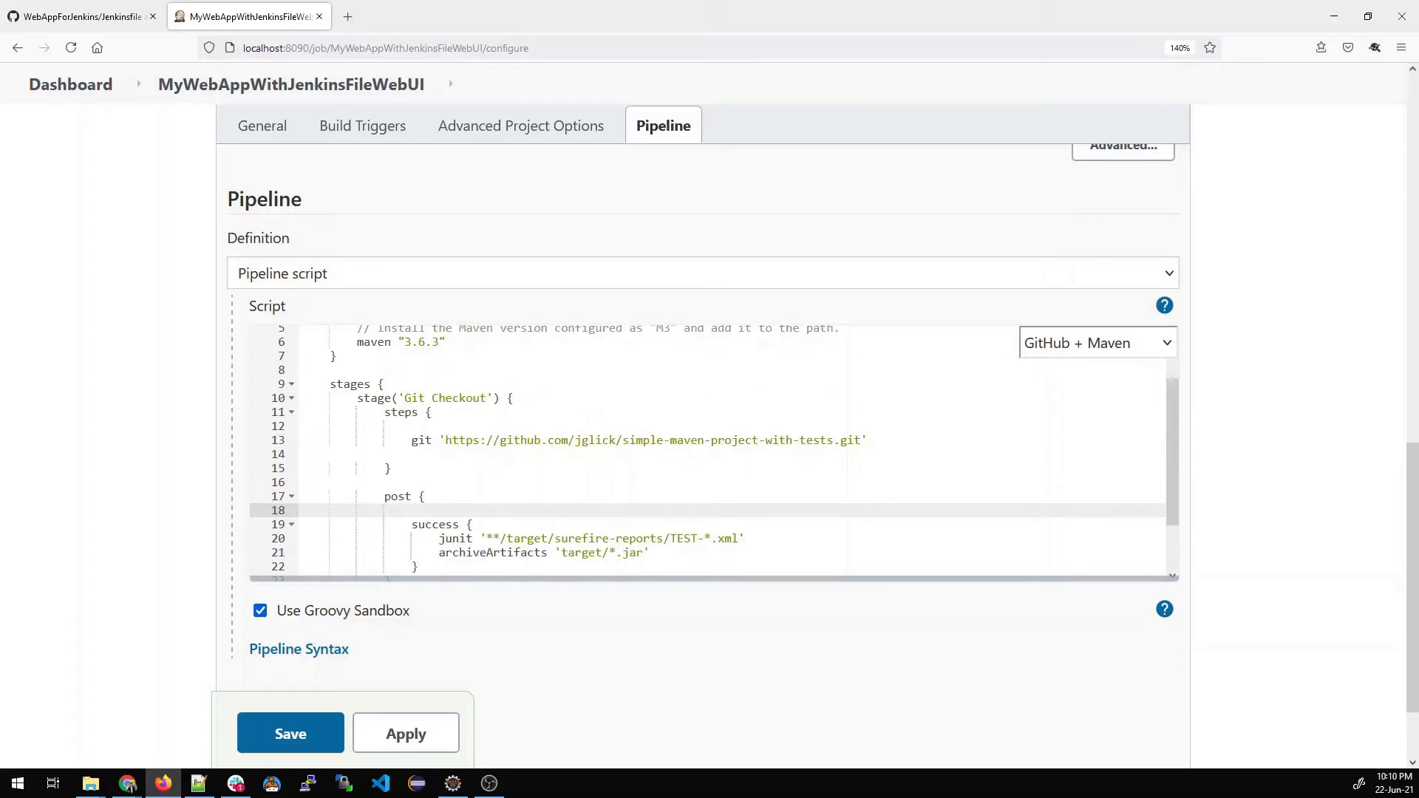
# Replace the whole Jenkins pipeline script with the one copied from Notepad++ file new 148, and enlarge the script editor.
pyautogui.hotkey('alt', 'Tab')
pyautogui.moveTo(0, 542); pyautogui.dragTo(539, 0)
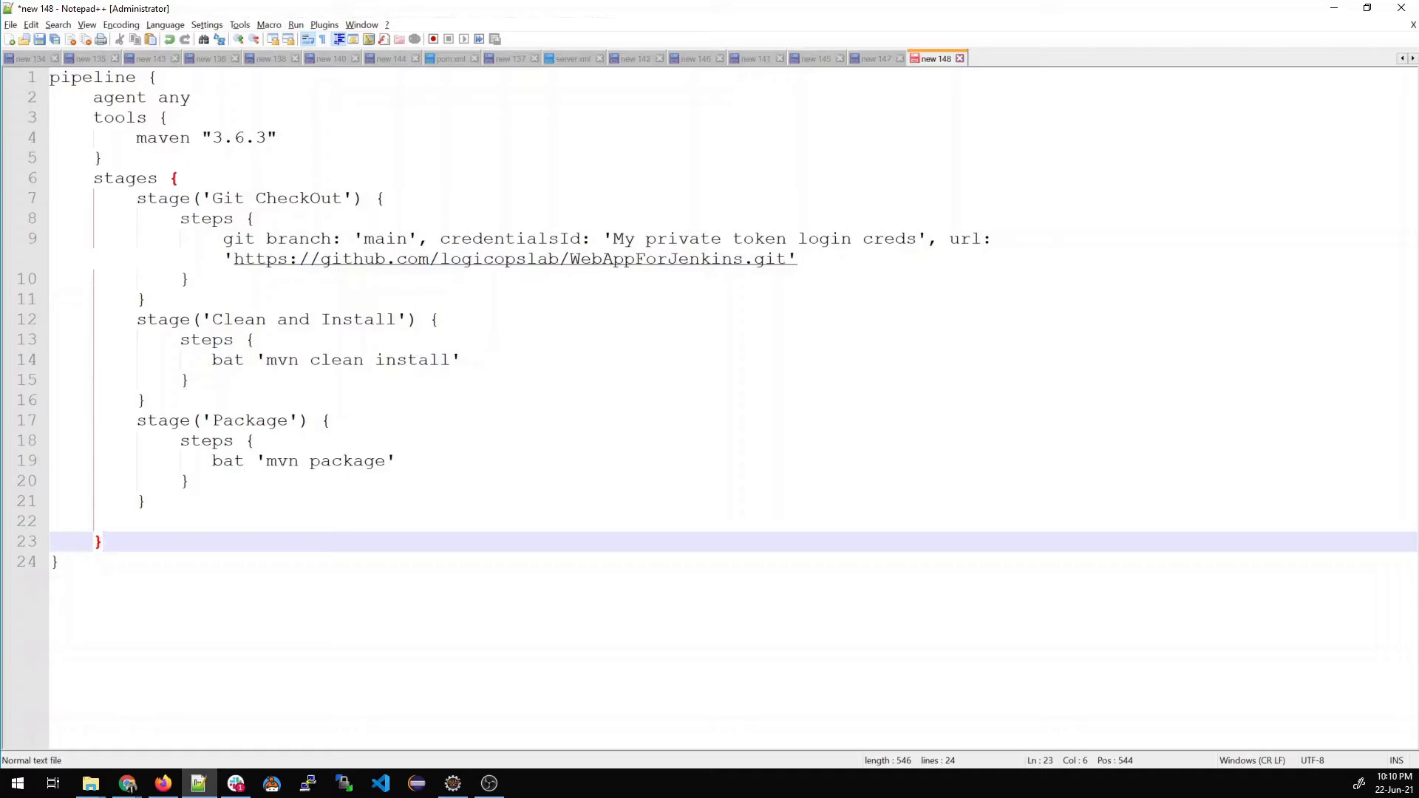
pyautogui.hotkey('ctrl', 'a')
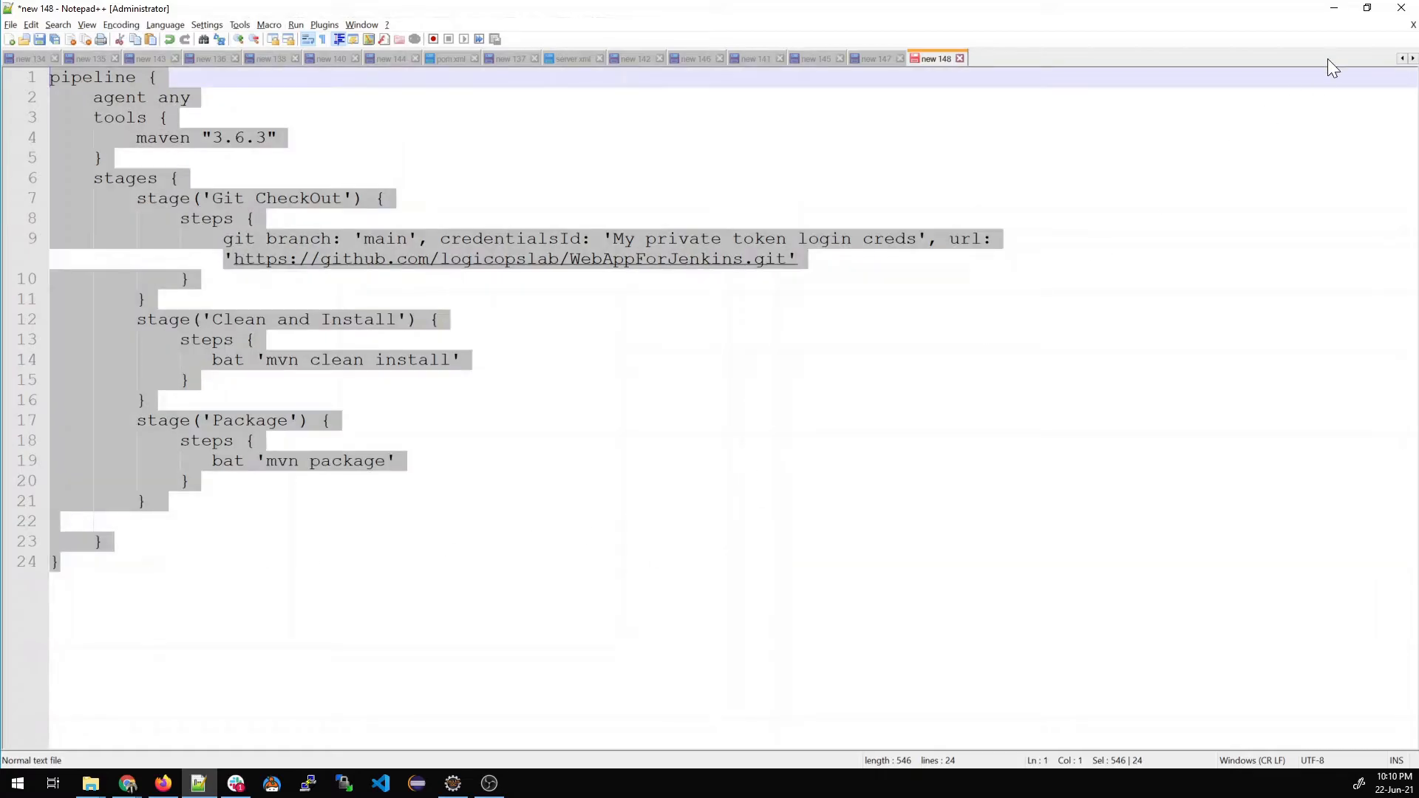
pyautogui.click(1334, 8)
pyautogui.scroll(-2, 708, 453)
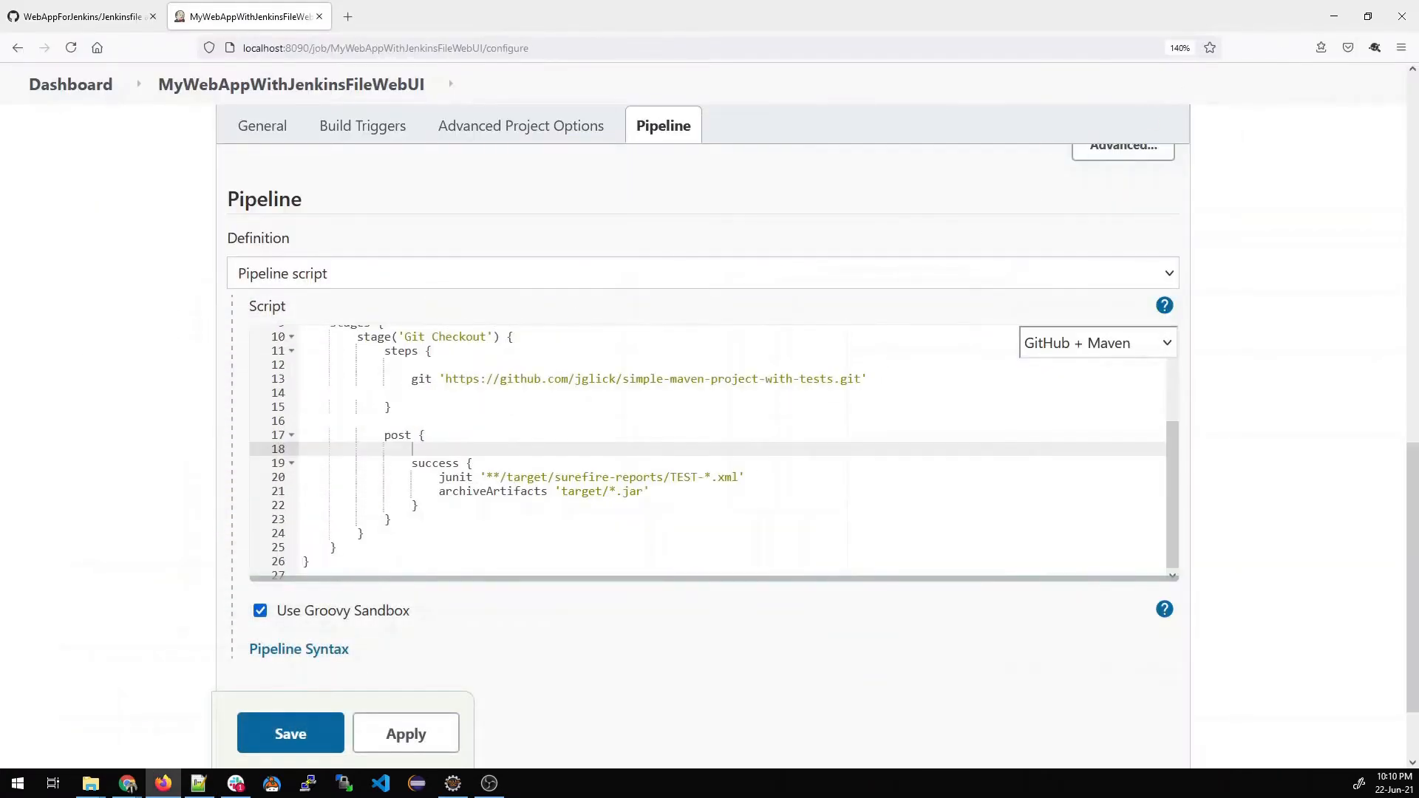
pyautogui.click(338, 548)
pyautogui.hotkey('ctrl', 'a')
pyautogui.hotkey('ctrl', 'v')
pyautogui.scroll(2, 715, 452)
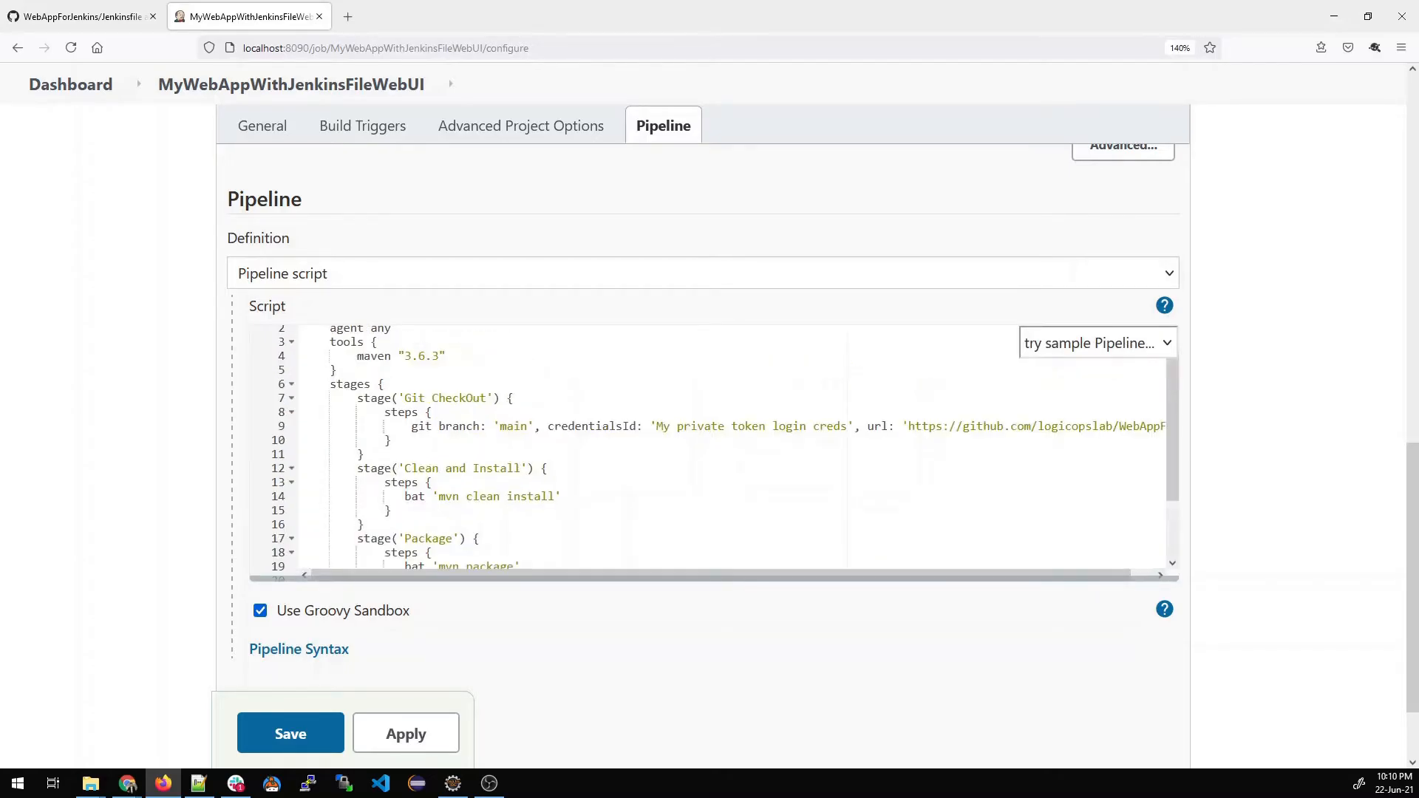
pyautogui.moveTo(1177, 581); pyautogui.dragTo(1178, 703)
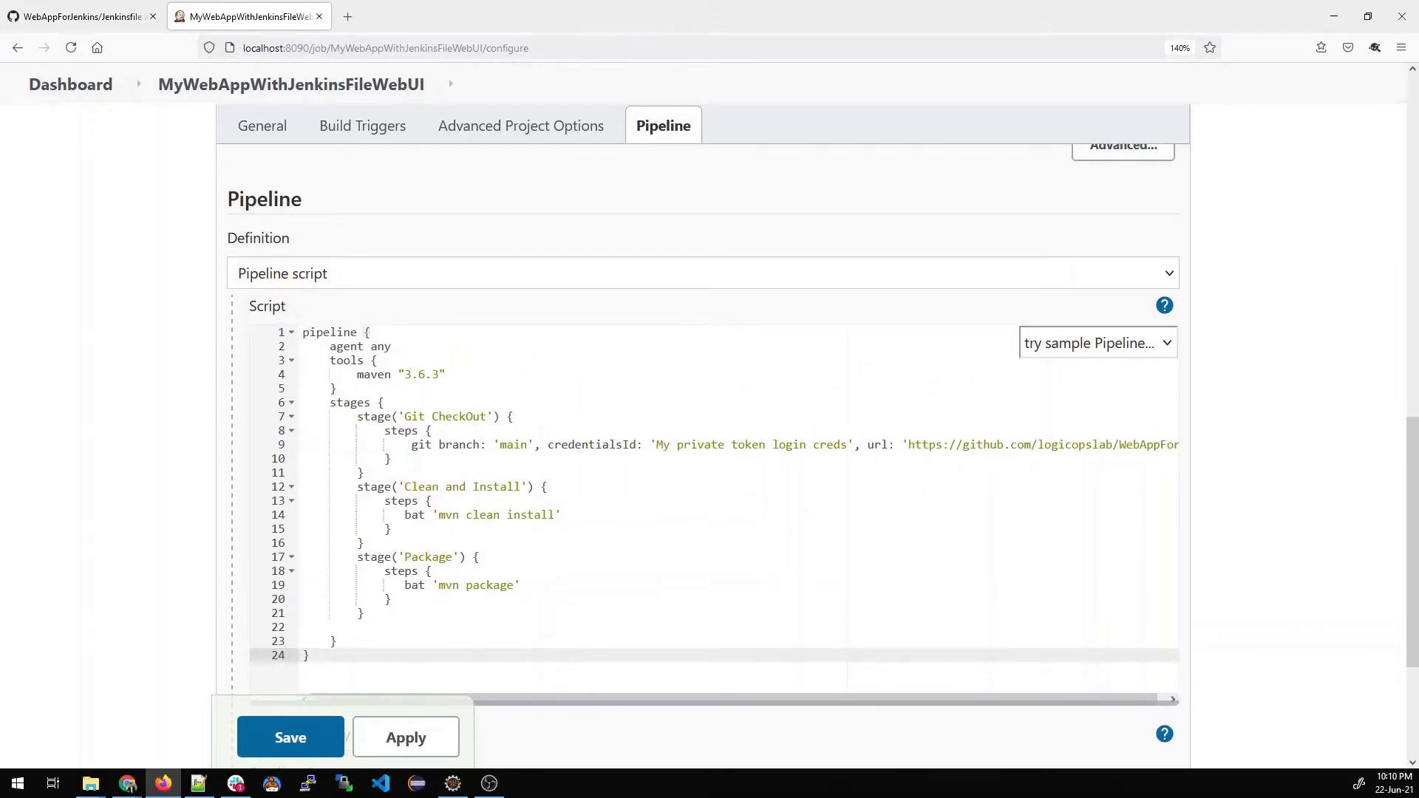
# Examine the script's tools block and the Git CheckOut stage, including the branch named in its git step.
pyautogui.hotkey('ctrl', '+')
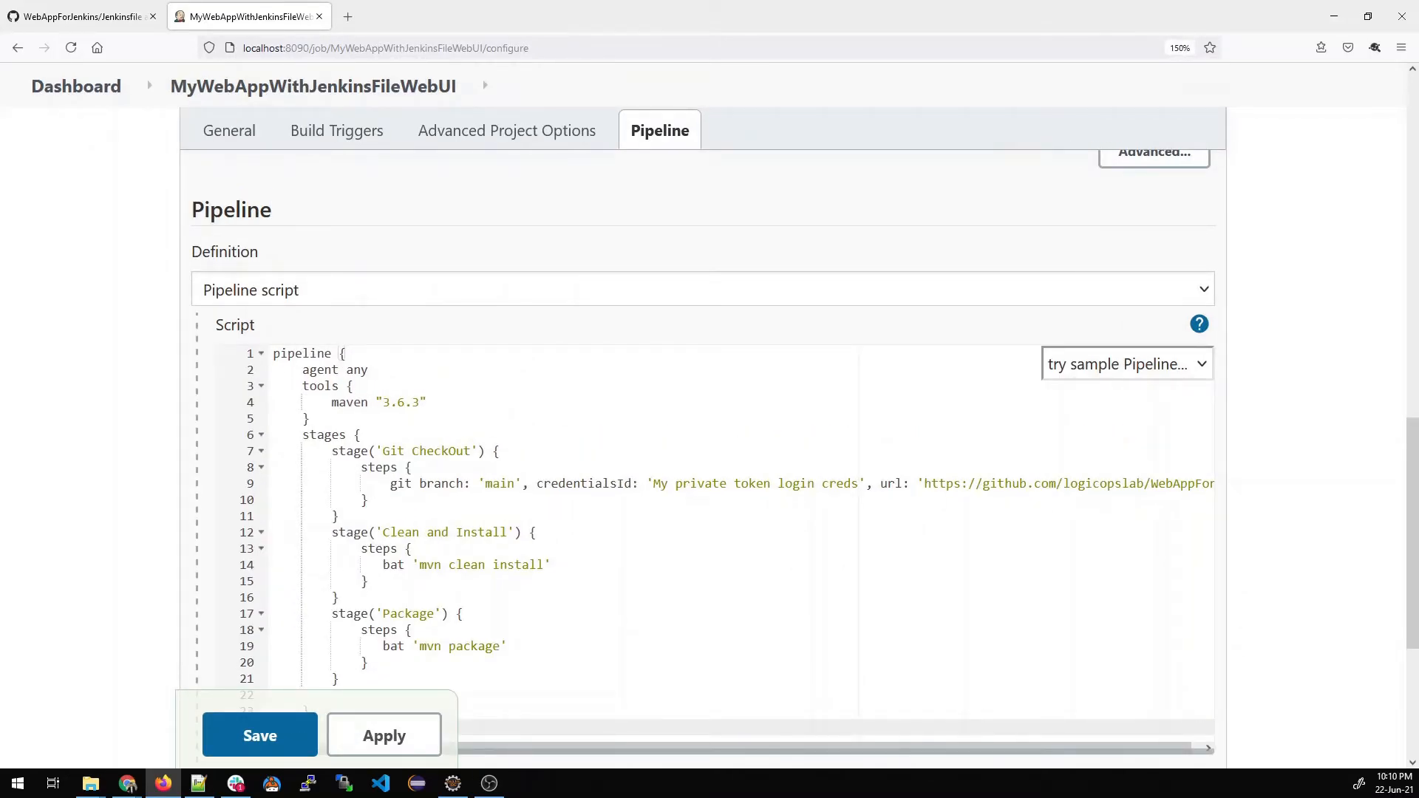
pyautogui.scroll(-1, 703, 459)
pyautogui.moveTo(346, 238); pyautogui.dragTo(310, 254)
pyautogui.moveTo(310, 303); pyautogui.dragTo(303, 270)
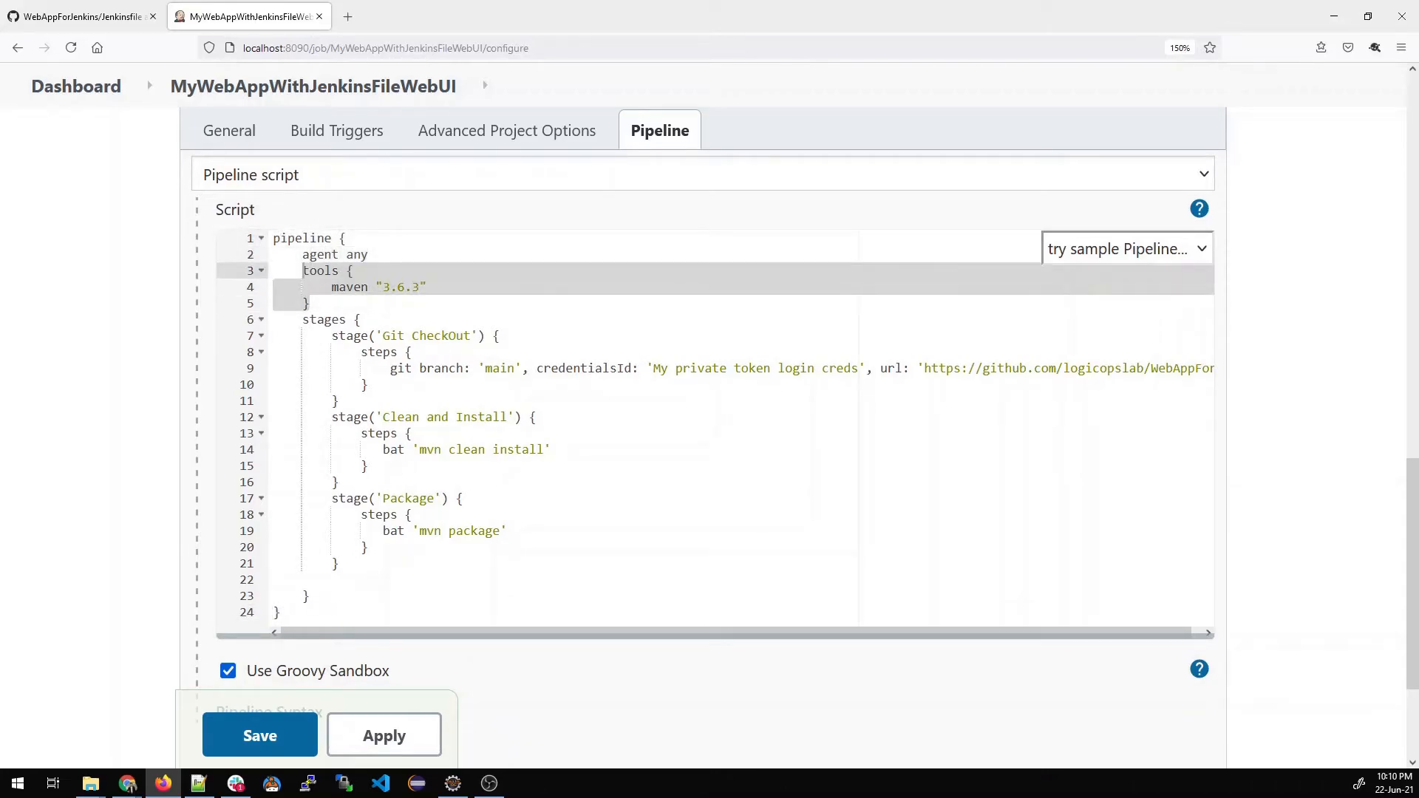
pyautogui.click(361, 368)
pyautogui.click(325, 319)
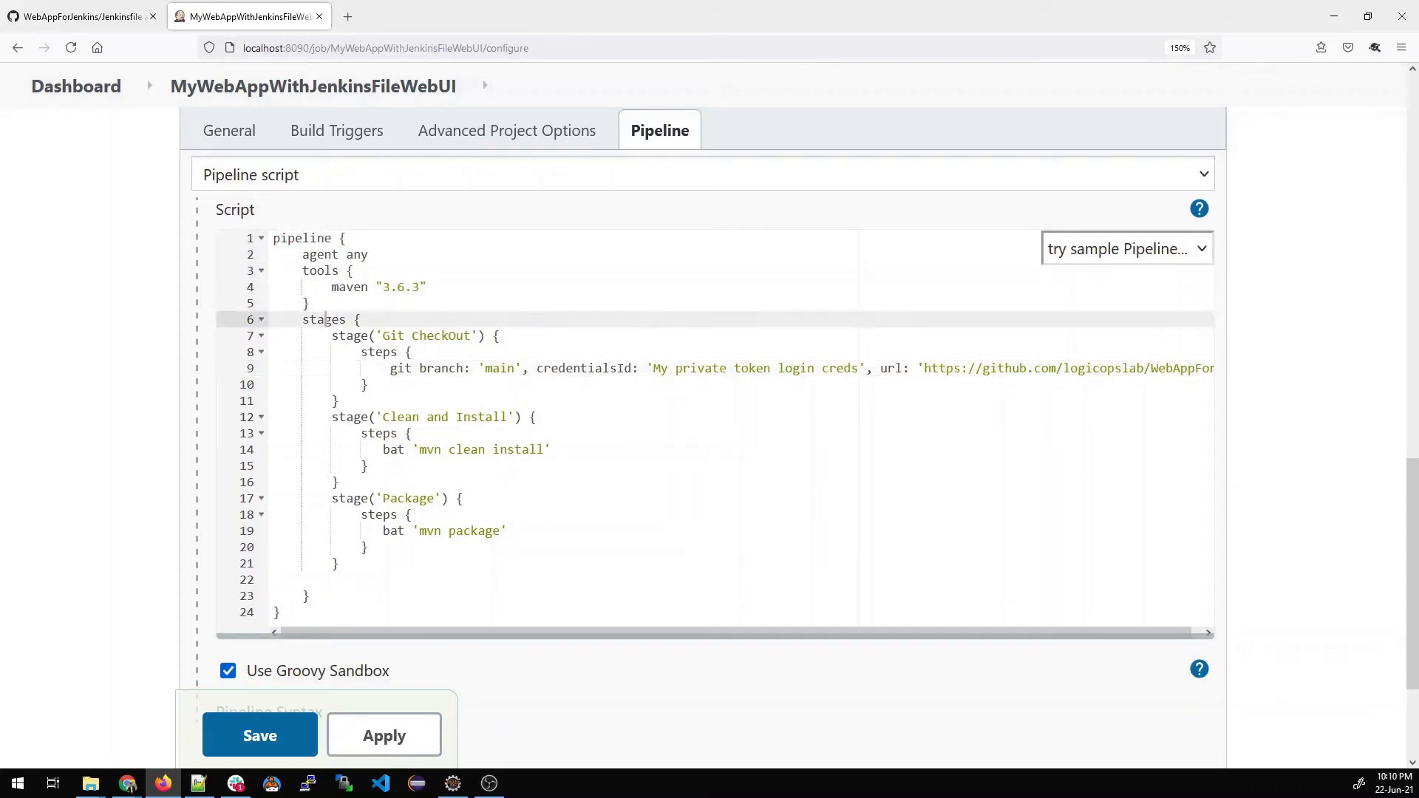
pyautogui.moveTo(472, 335); pyautogui.dragTo(383, 337)
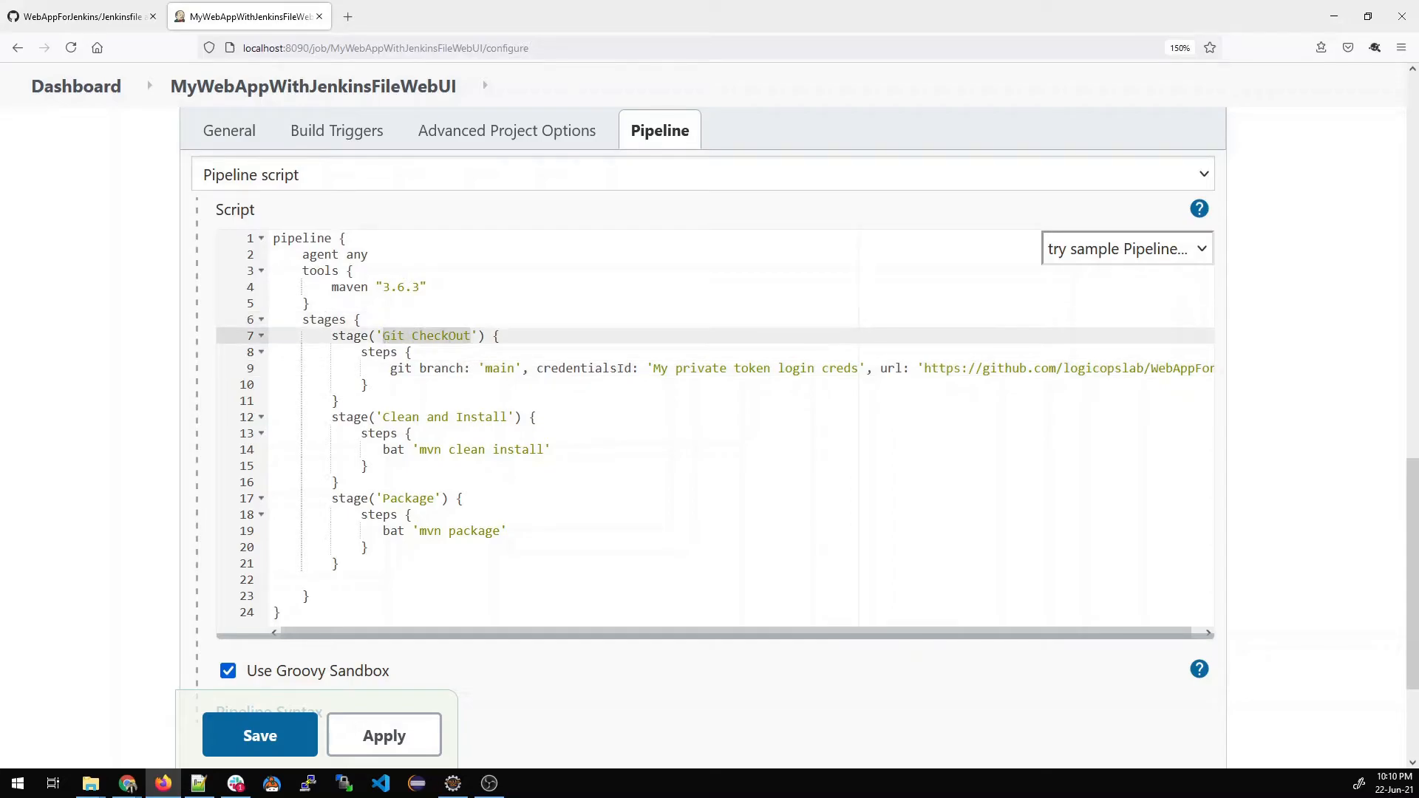
pyautogui.click(370, 384)
pyautogui.click(376, 352)
pyautogui.moveTo(390, 368); pyautogui.dragTo(517, 368)
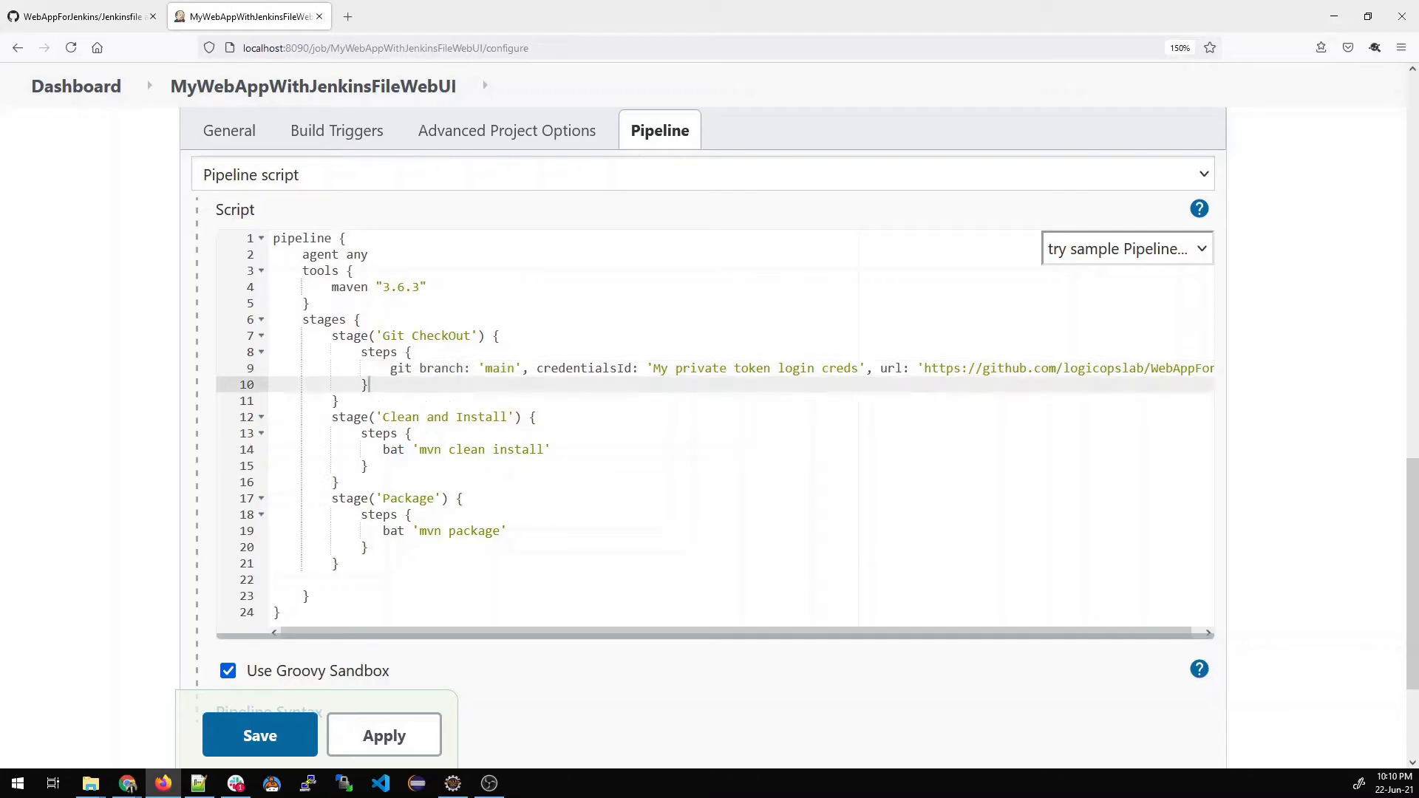
pyautogui.doubleClick(499, 368)
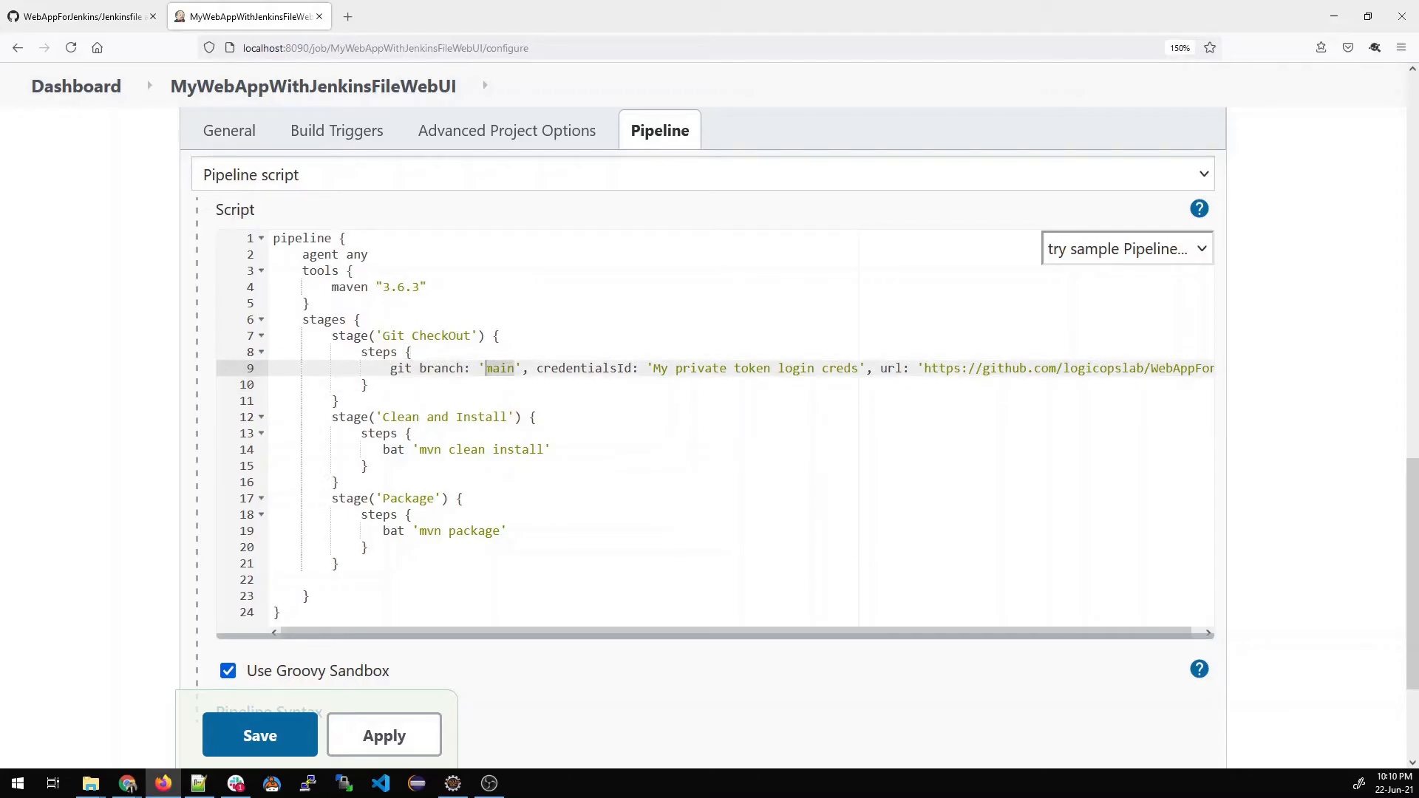
# Open the WebAppForJenkins repository's home page on GitHub to view the files on its main branch.
pyautogui.click(112, 23)
pyautogui.scroll(5, 155, 196)
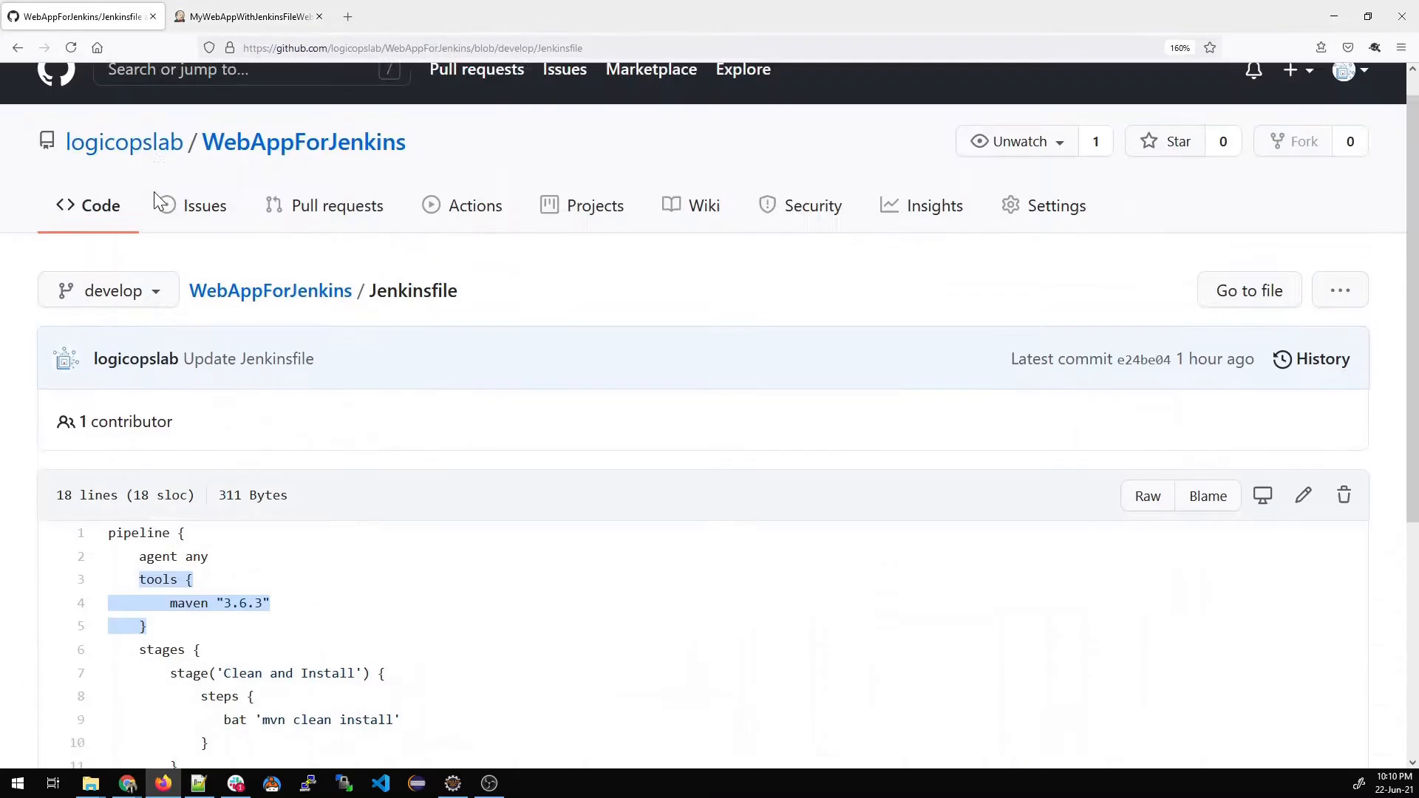
pyautogui.click(235, 188)
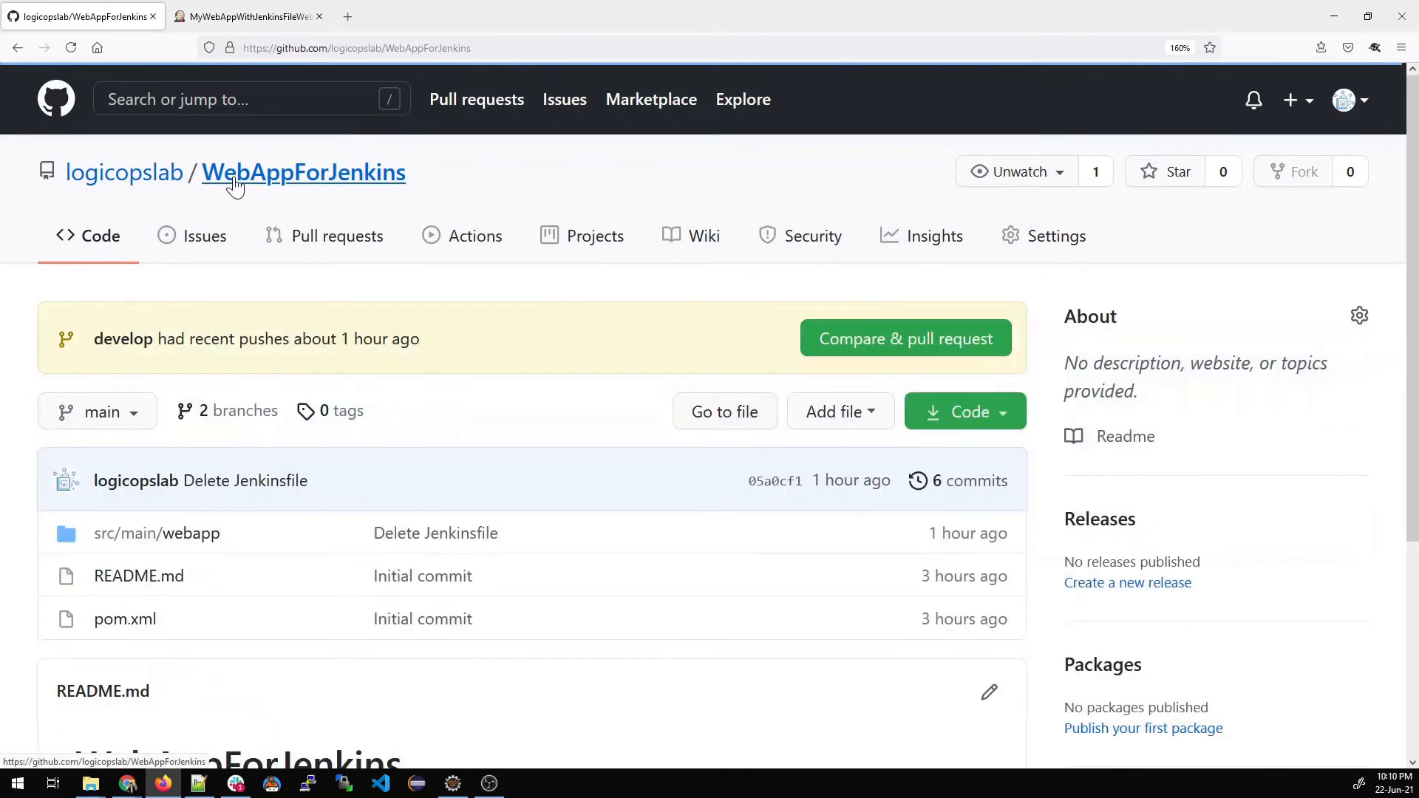
# Return to the Jenkins pipeline script and examine the credentialsId and repository url in the git step.
pyautogui.click(252, 18)
pyautogui.doubleClick(585, 368)
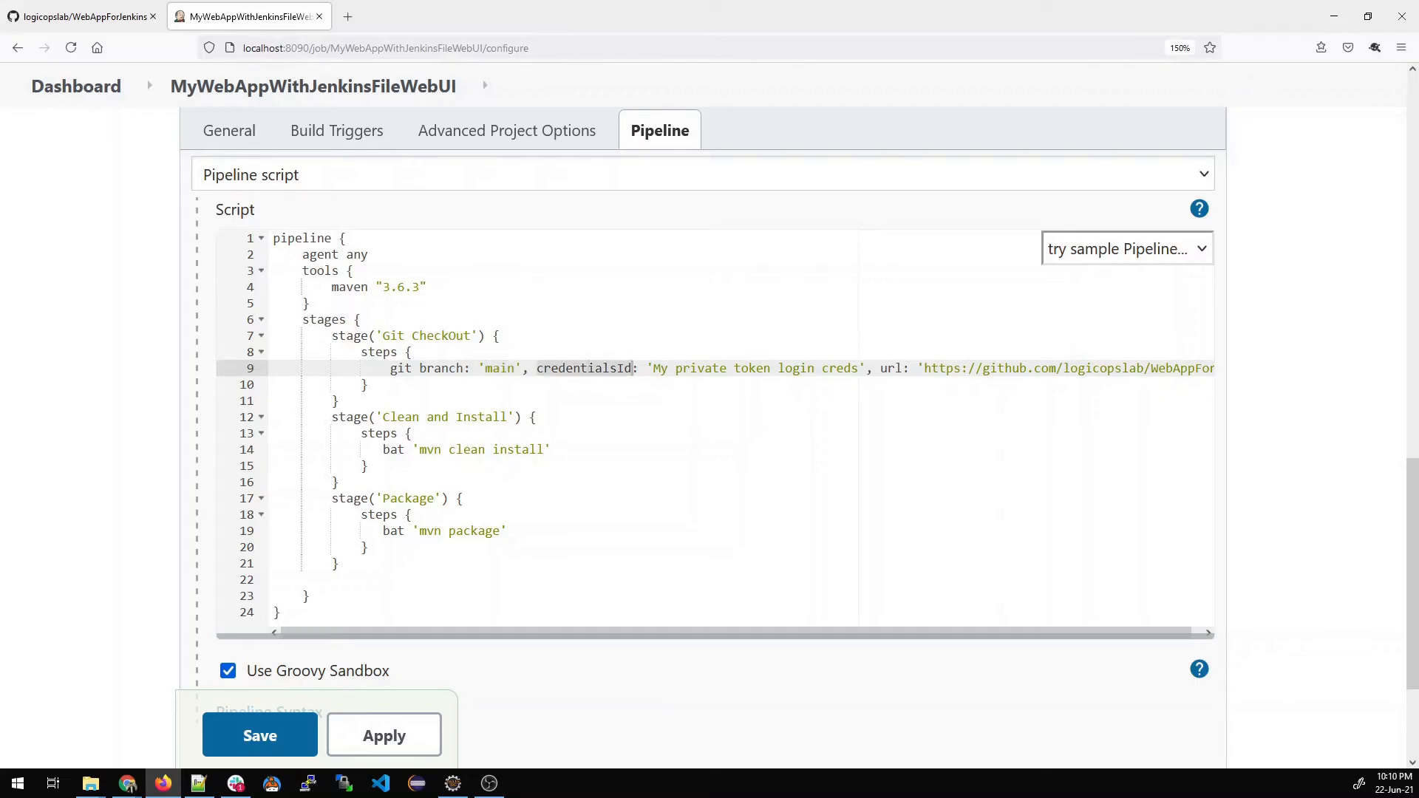
pyautogui.moveTo(653, 369); pyautogui.dragTo(1204, 368)
pyautogui.click(856, 433)
pyautogui.click(925, 369)
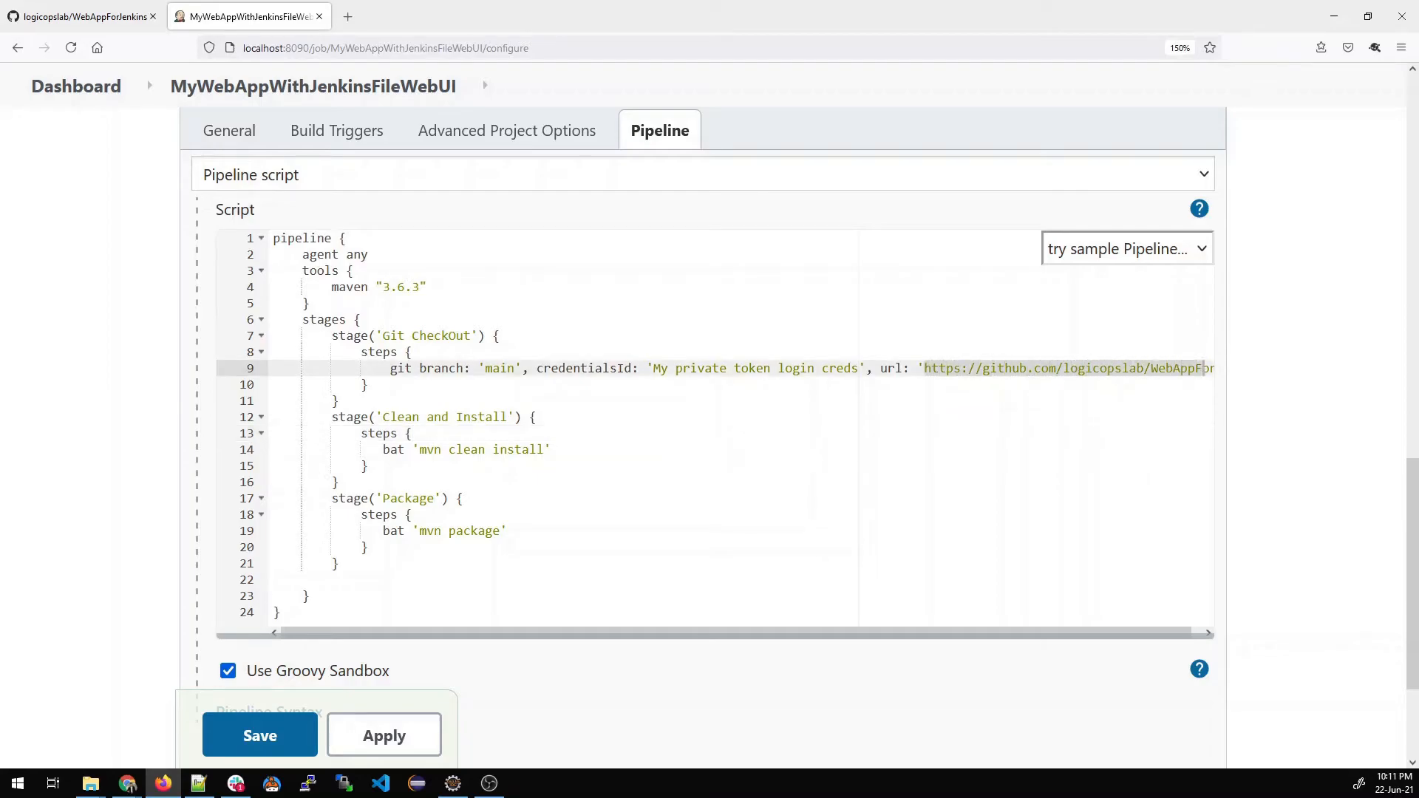
# Examine the Clean and Install stage of the script, including its steps block and Maven bat command.
pyautogui.click(552, 450)
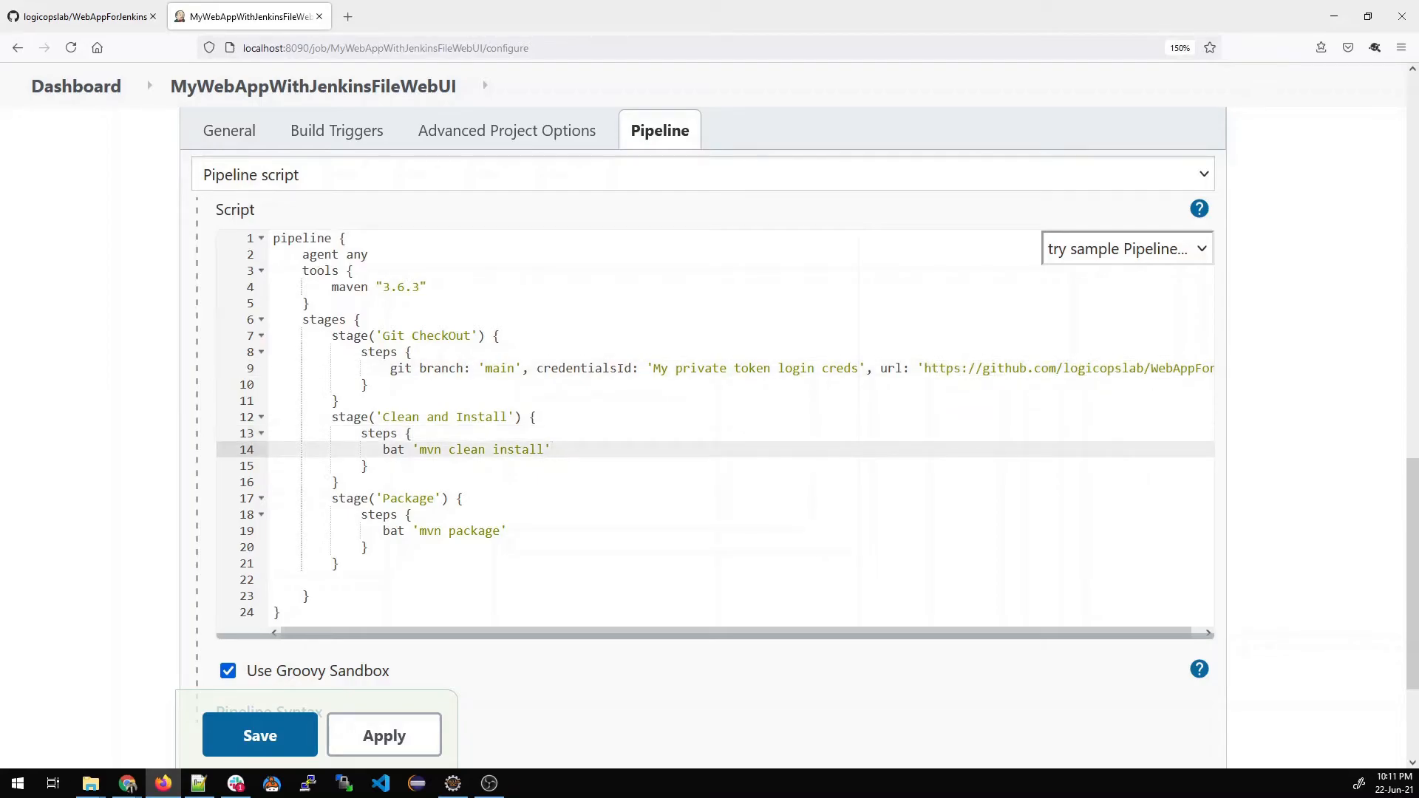
pyautogui.click(509, 416)
pyautogui.moveTo(509, 417); pyautogui.dragTo(390, 417)
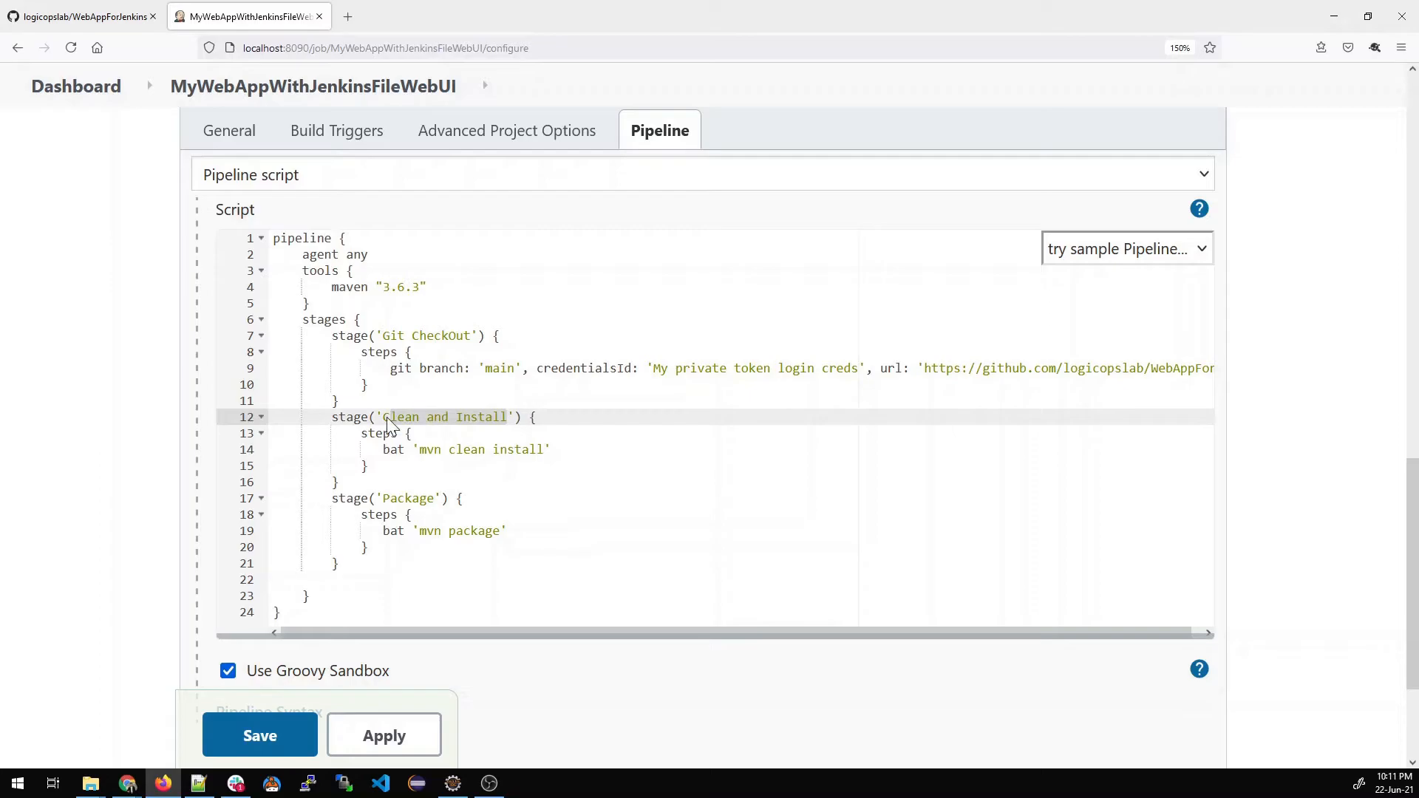
pyautogui.moveTo(368, 465); pyautogui.dragTo(355, 434)
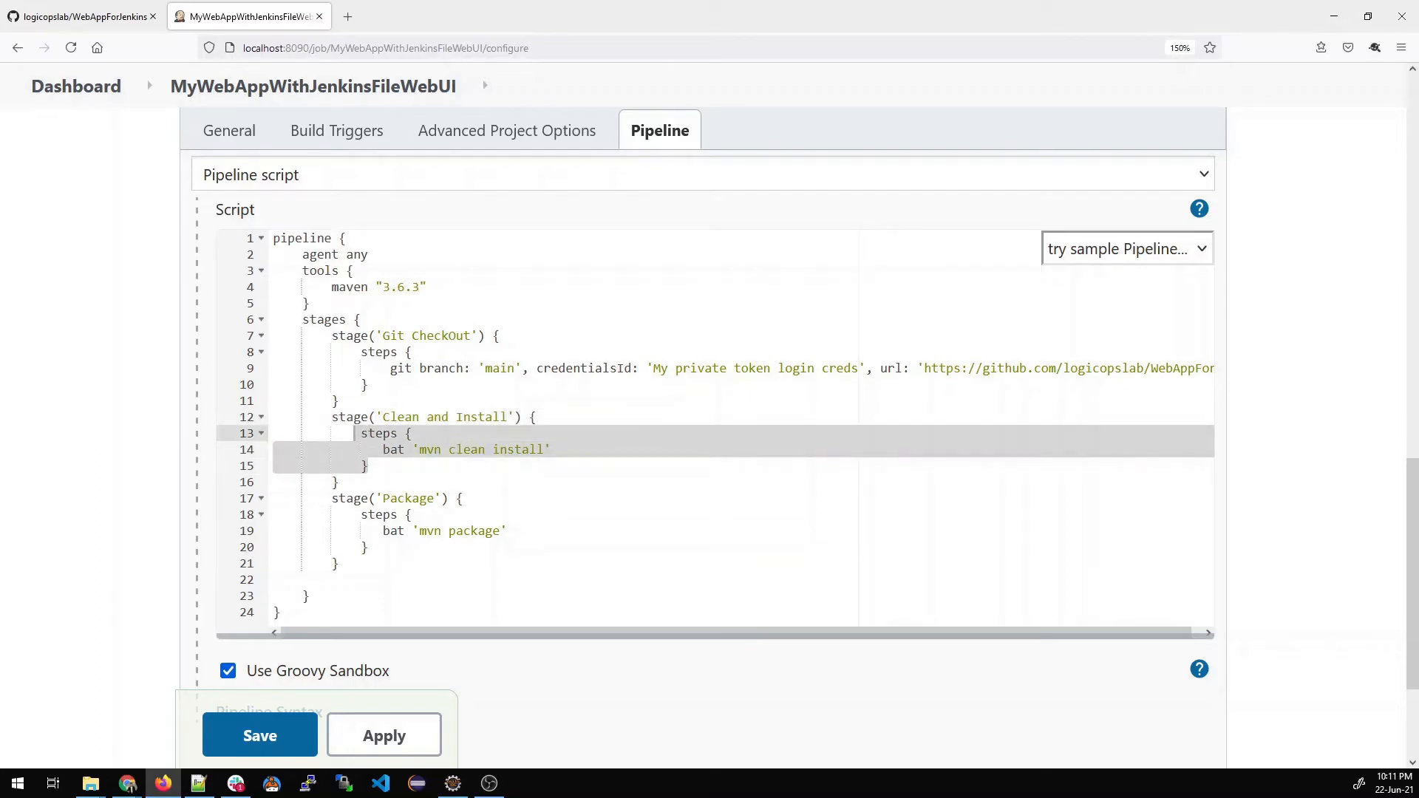
pyautogui.doubleClick(389, 450)
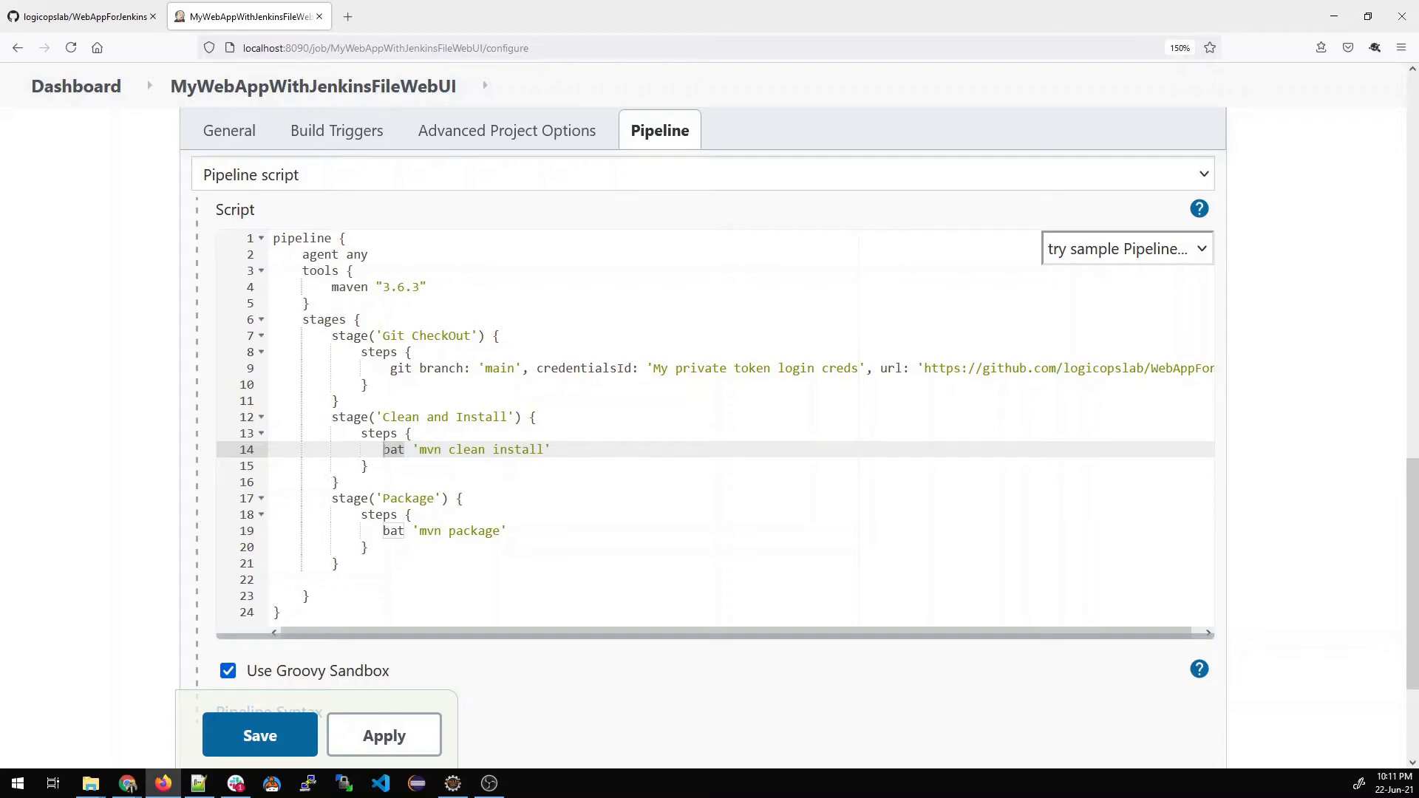
# Examine the Package stage of the pipeline script, including its Maven bat command.
pyautogui.click(399, 482)
pyautogui.doubleClick(403, 499)
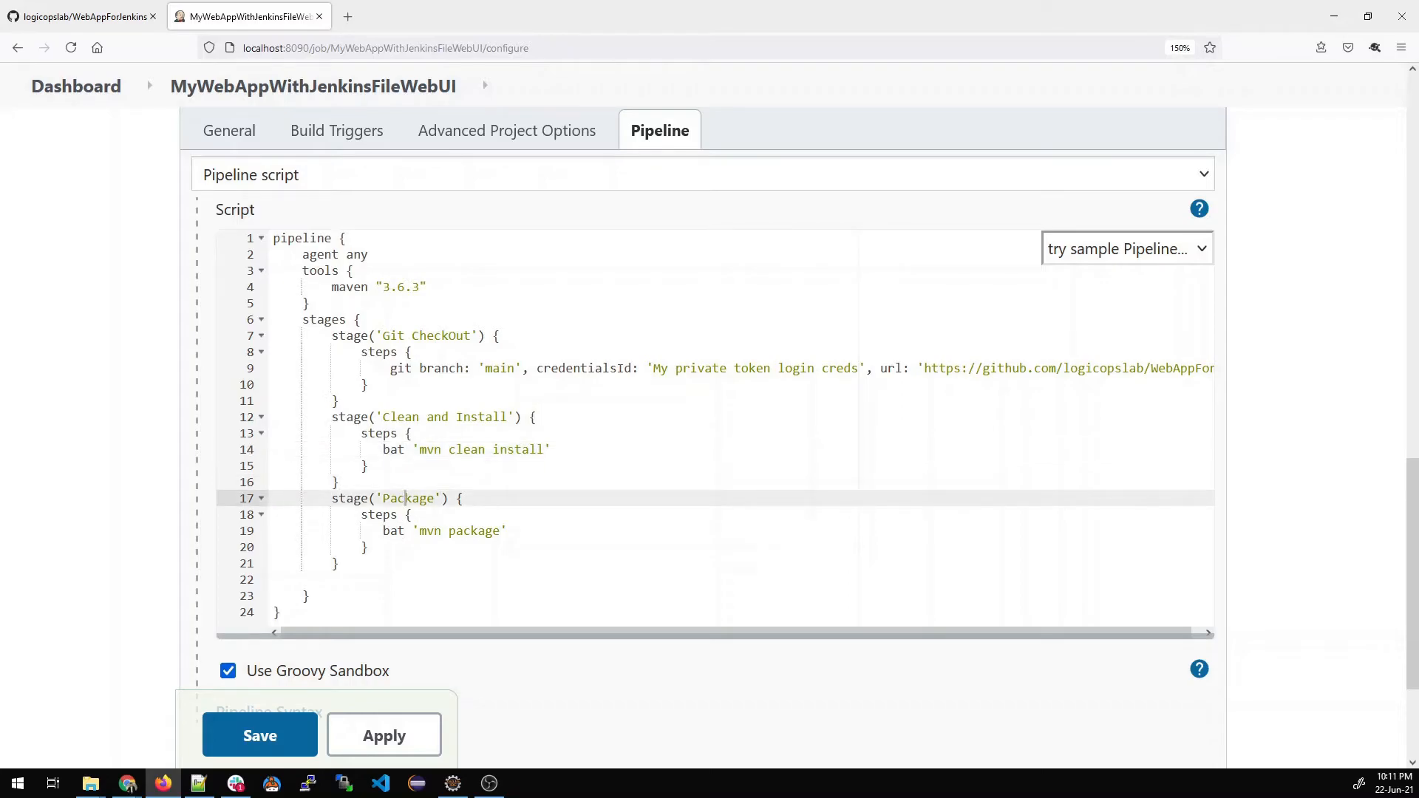
pyautogui.doubleClick(390, 530)
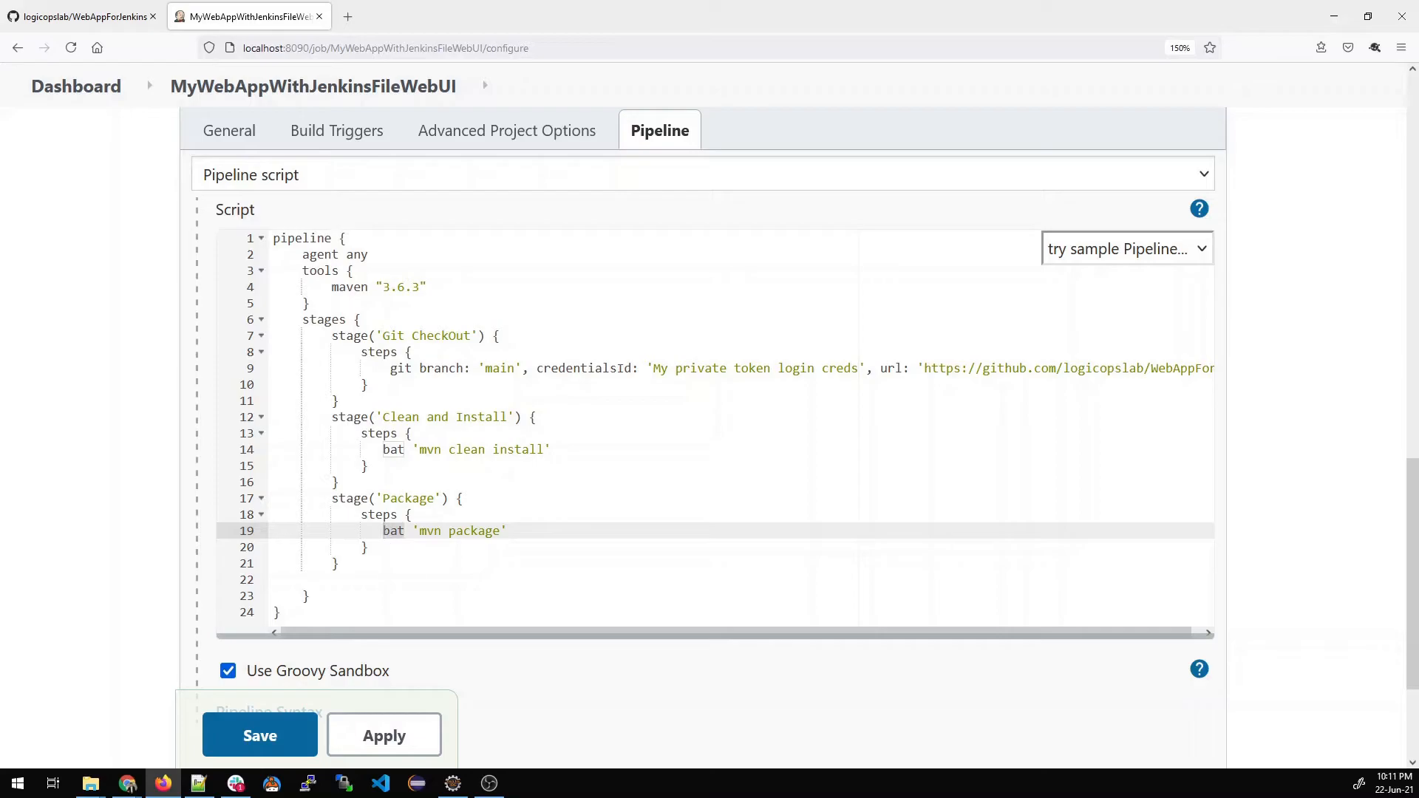
pyautogui.click(384, 581)
pyautogui.moveTo(500, 530); pyautogui.dragTo(420, 531)
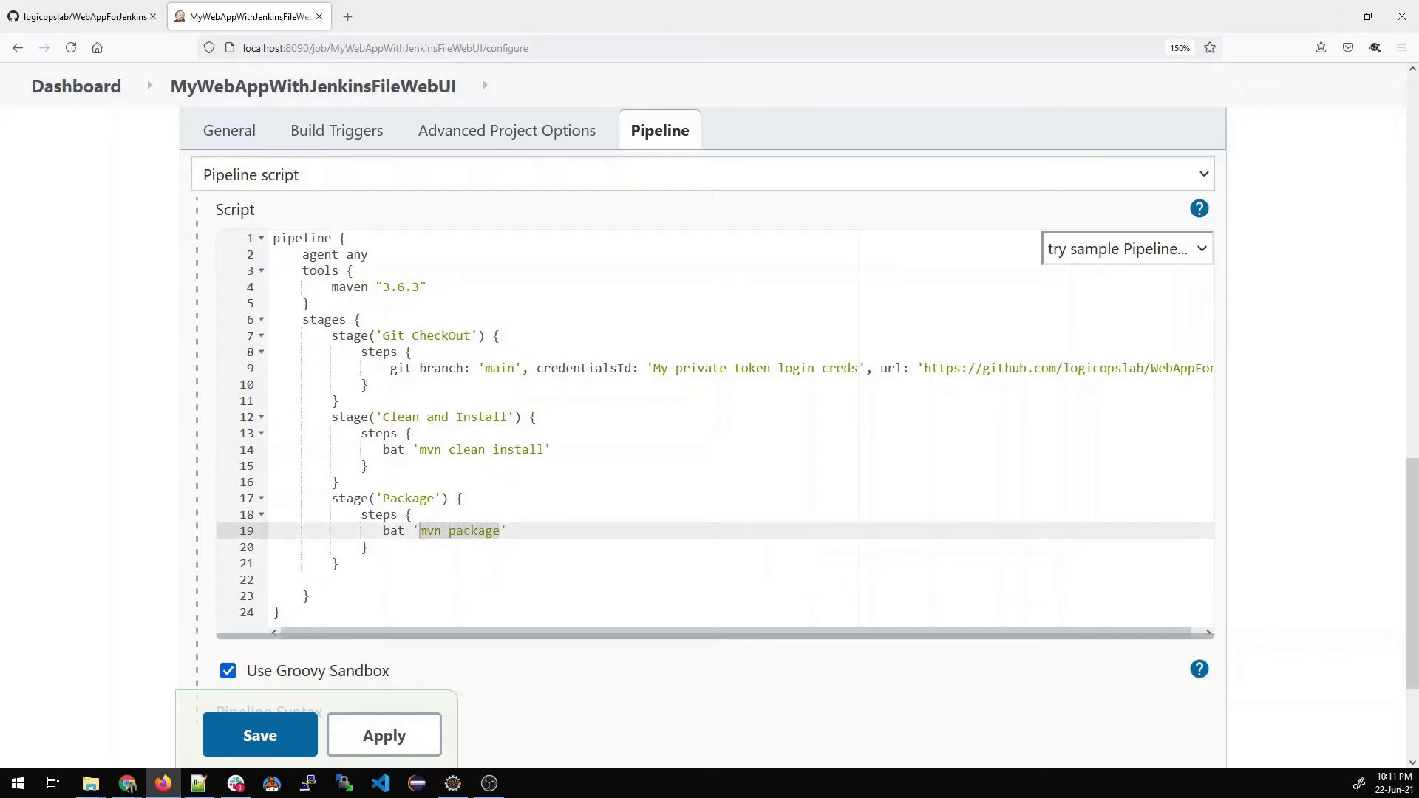
pyautogui.press('Down')
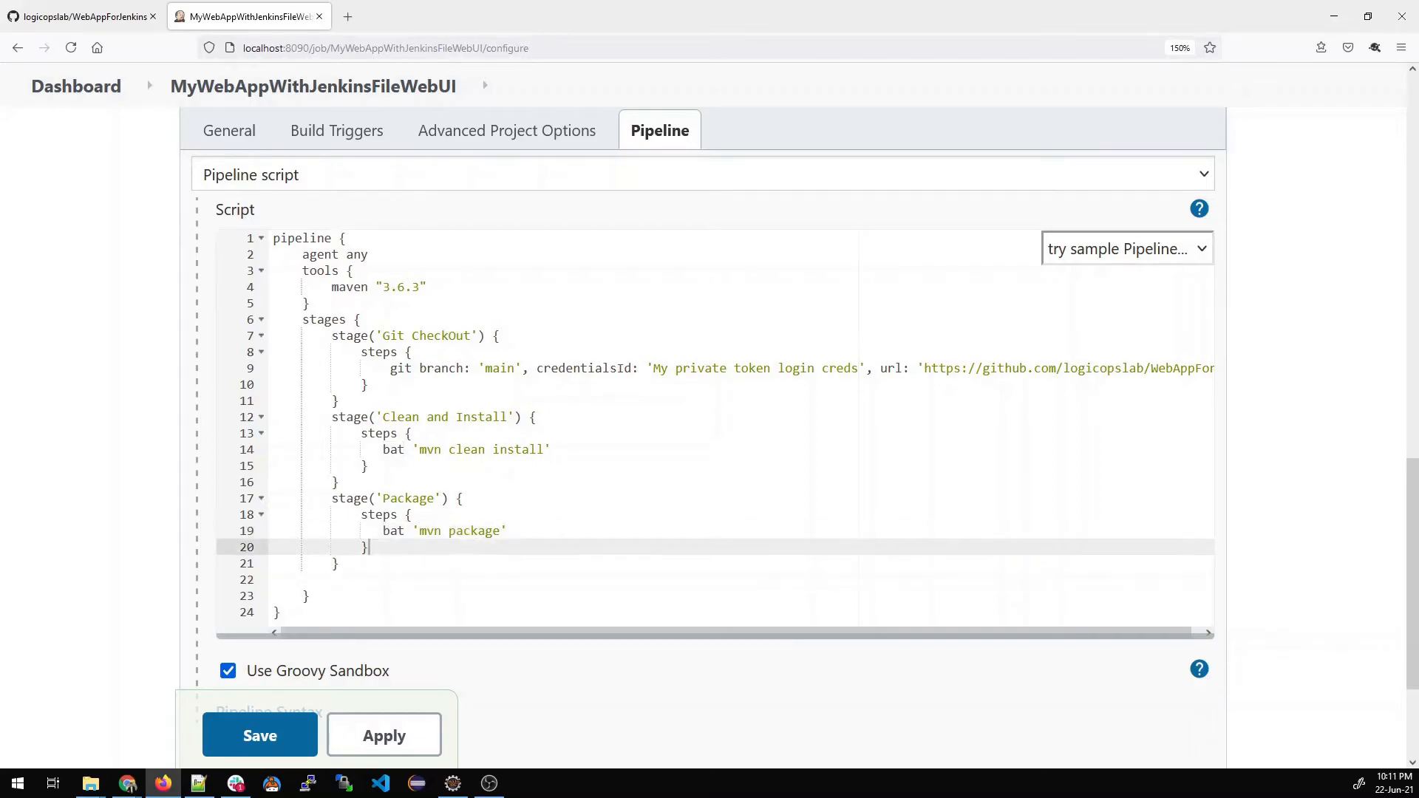
# Open the Pipeline Syntax Snippet Generator and browse the available sample steps.
pyautogui.scroll(-2, 709, 429)
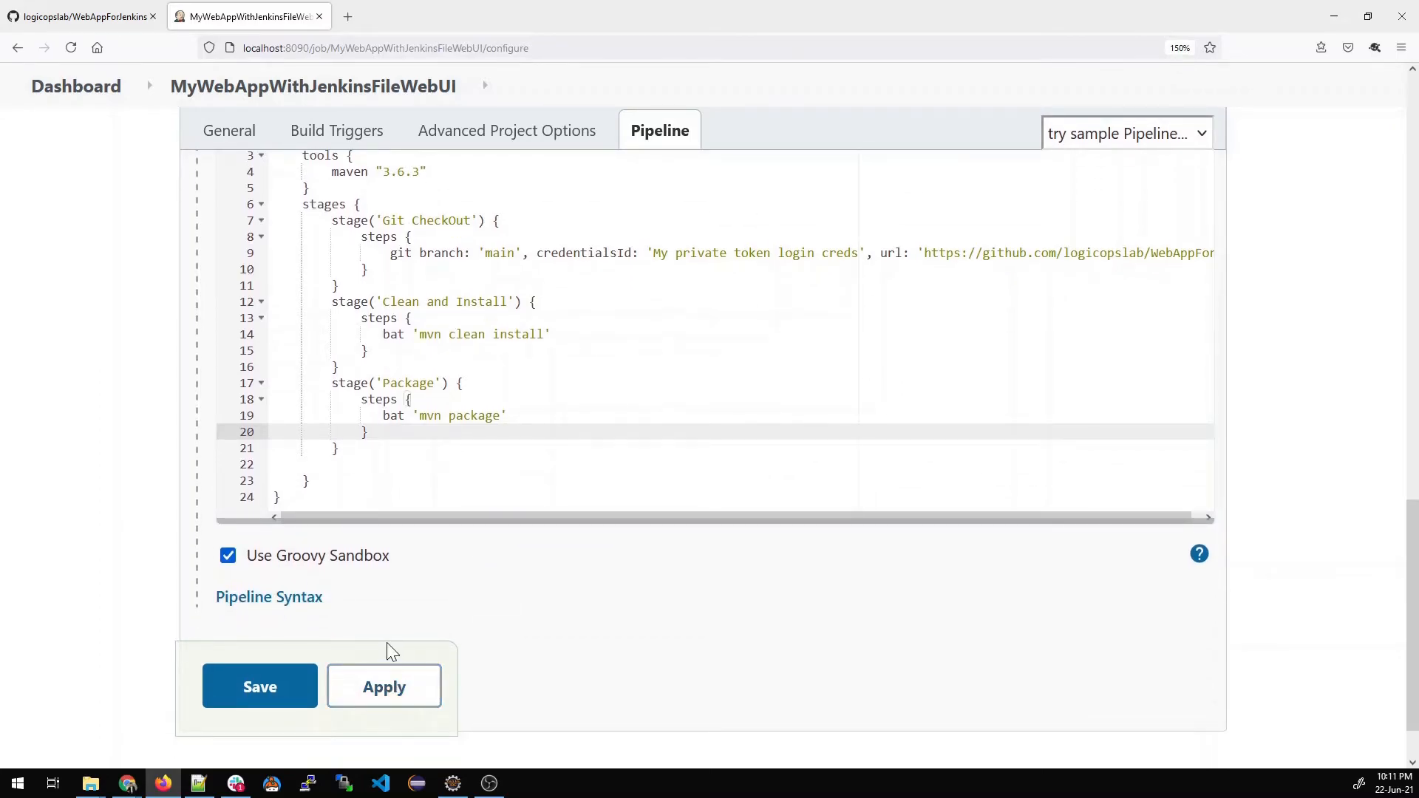
pyautogui.click(290, 601)
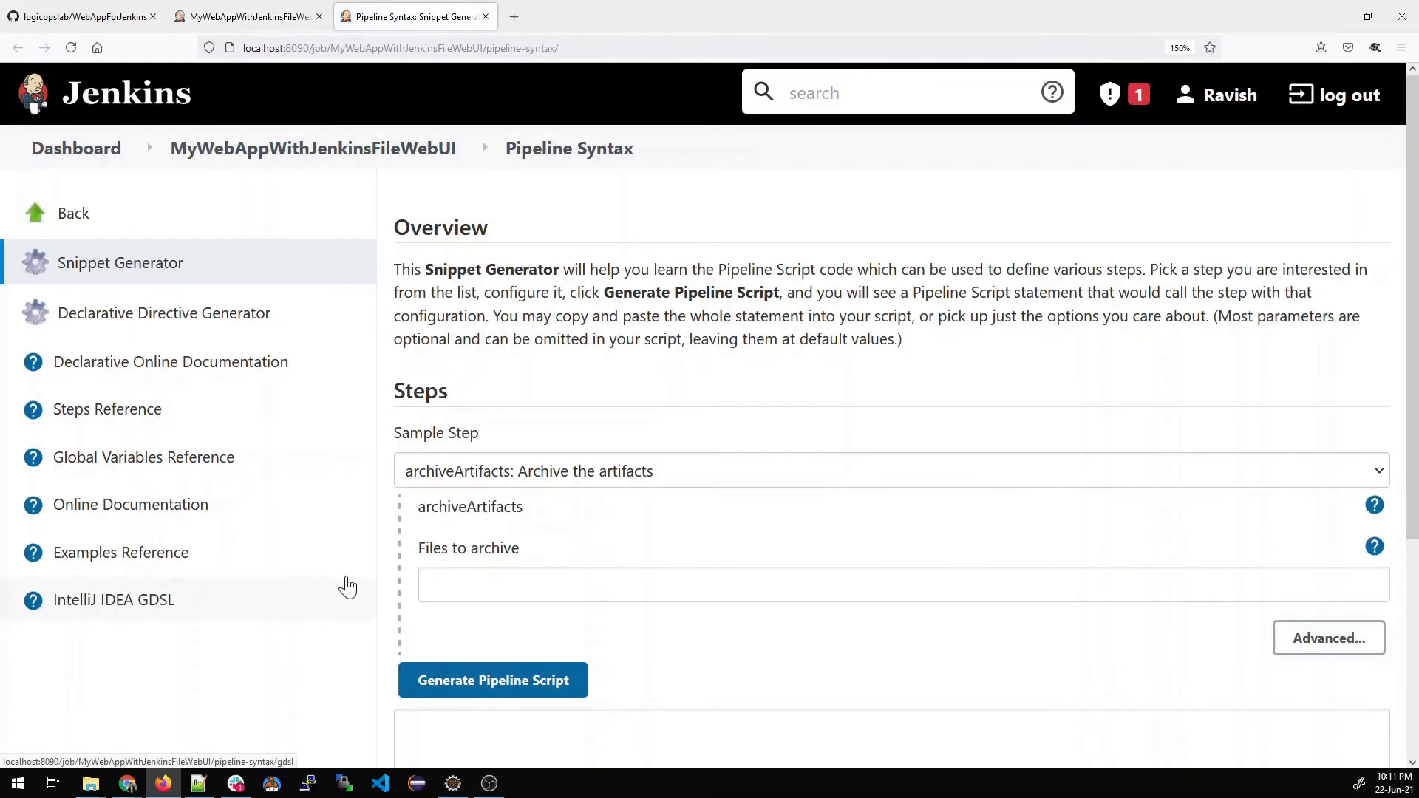
pyautogui.click(547, 476)
pyautogui.scroll(-1, 566, 339)
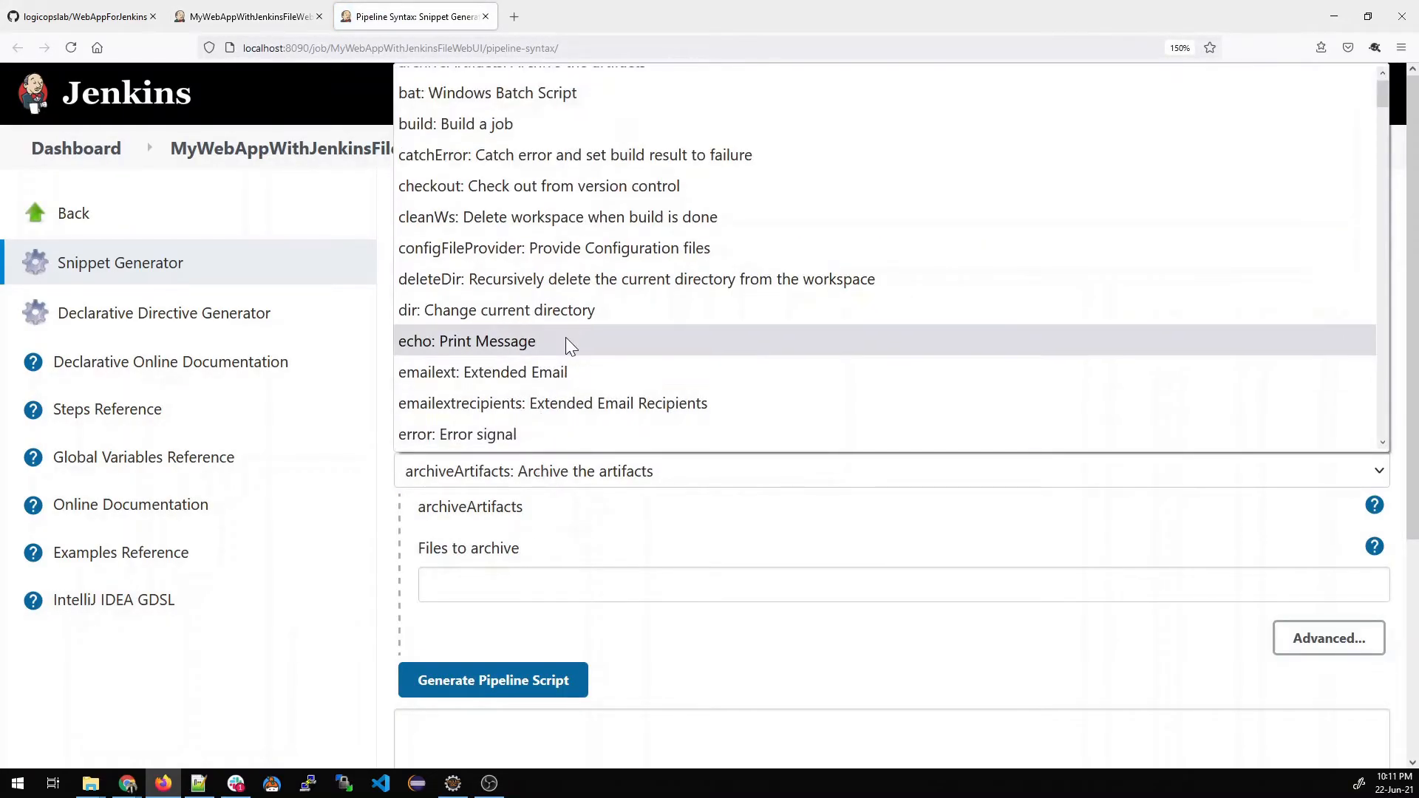
pyautogui.scroll(-3, 527, 180)
pyautogui.scroll(-8, 545, 272)
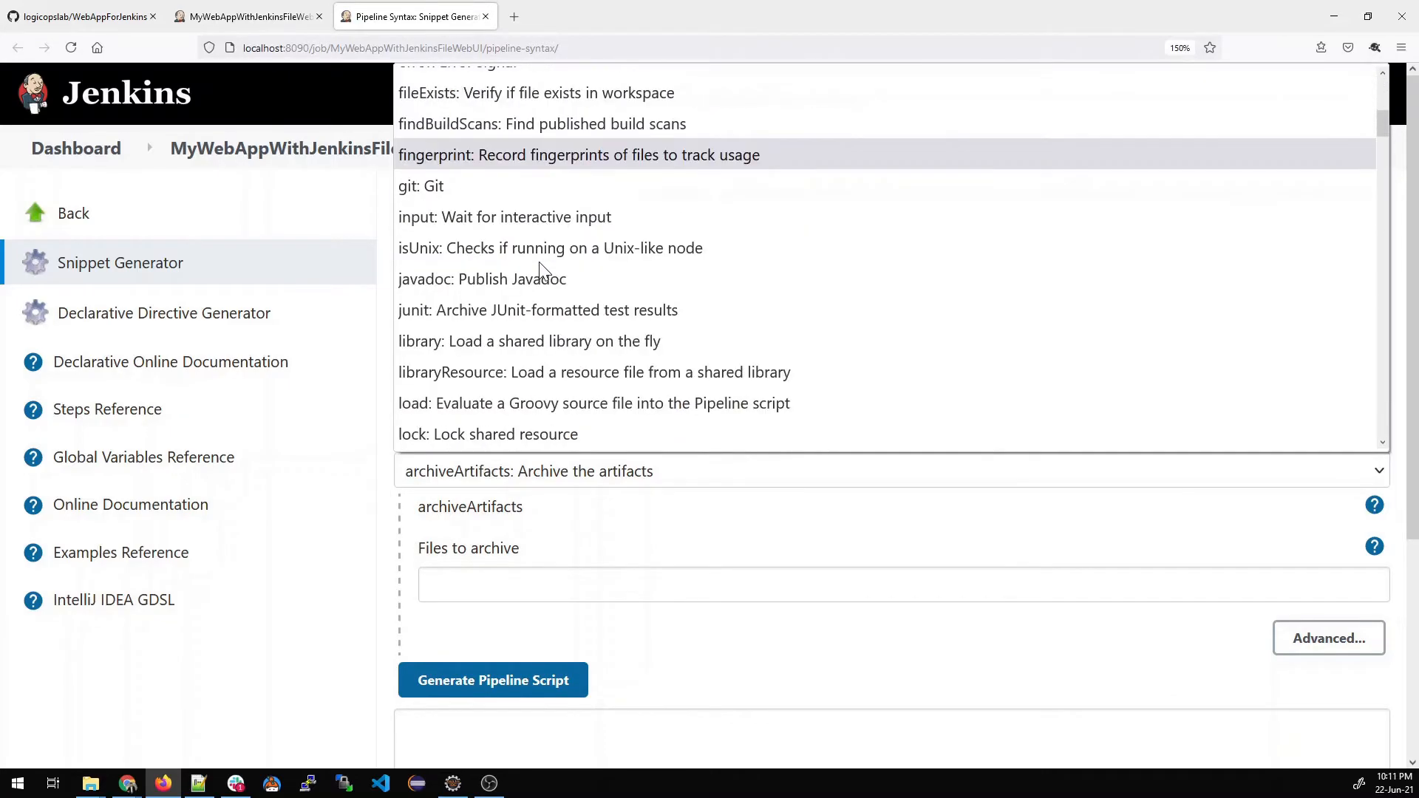
pyautogui.scroll(10, 545, 274)
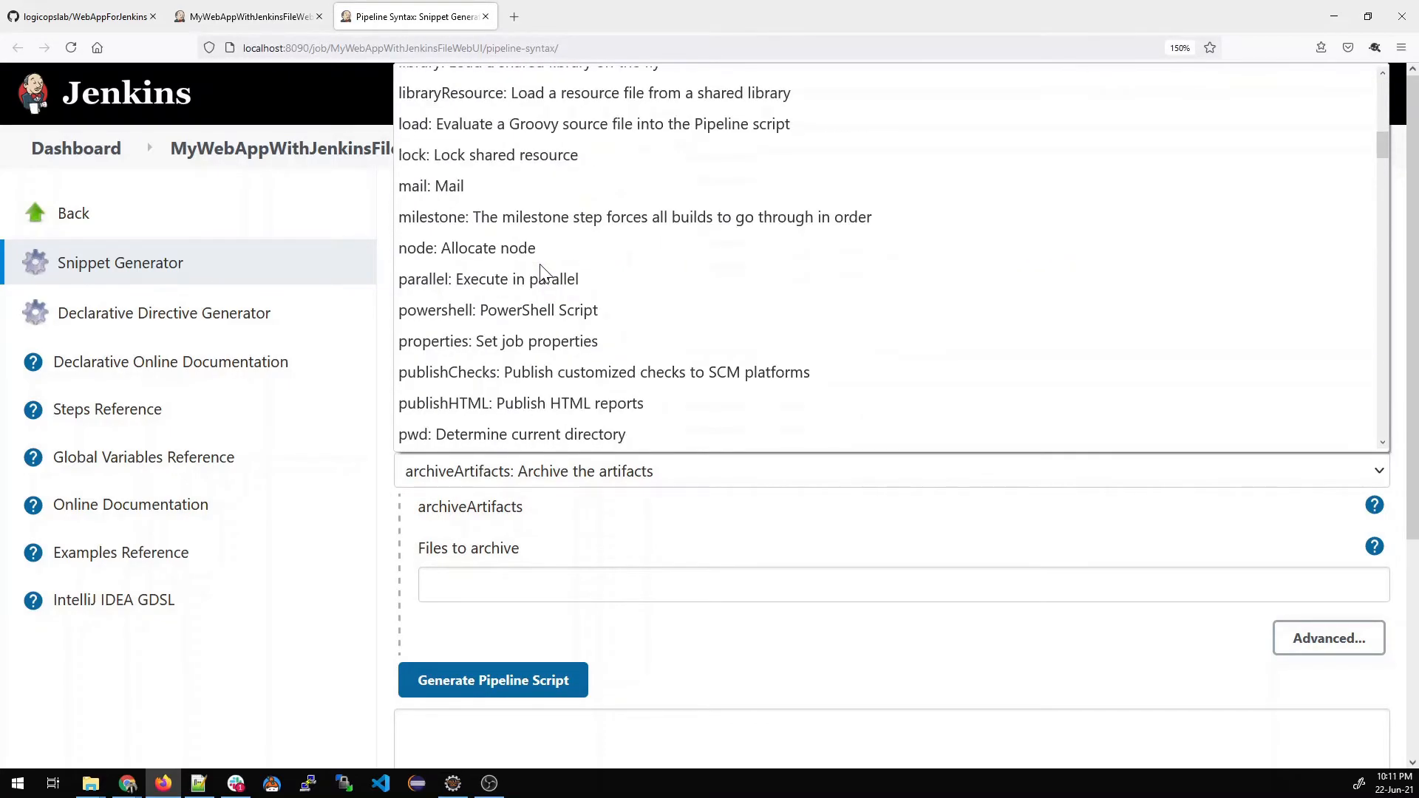
pyautogui.click(555, 550)
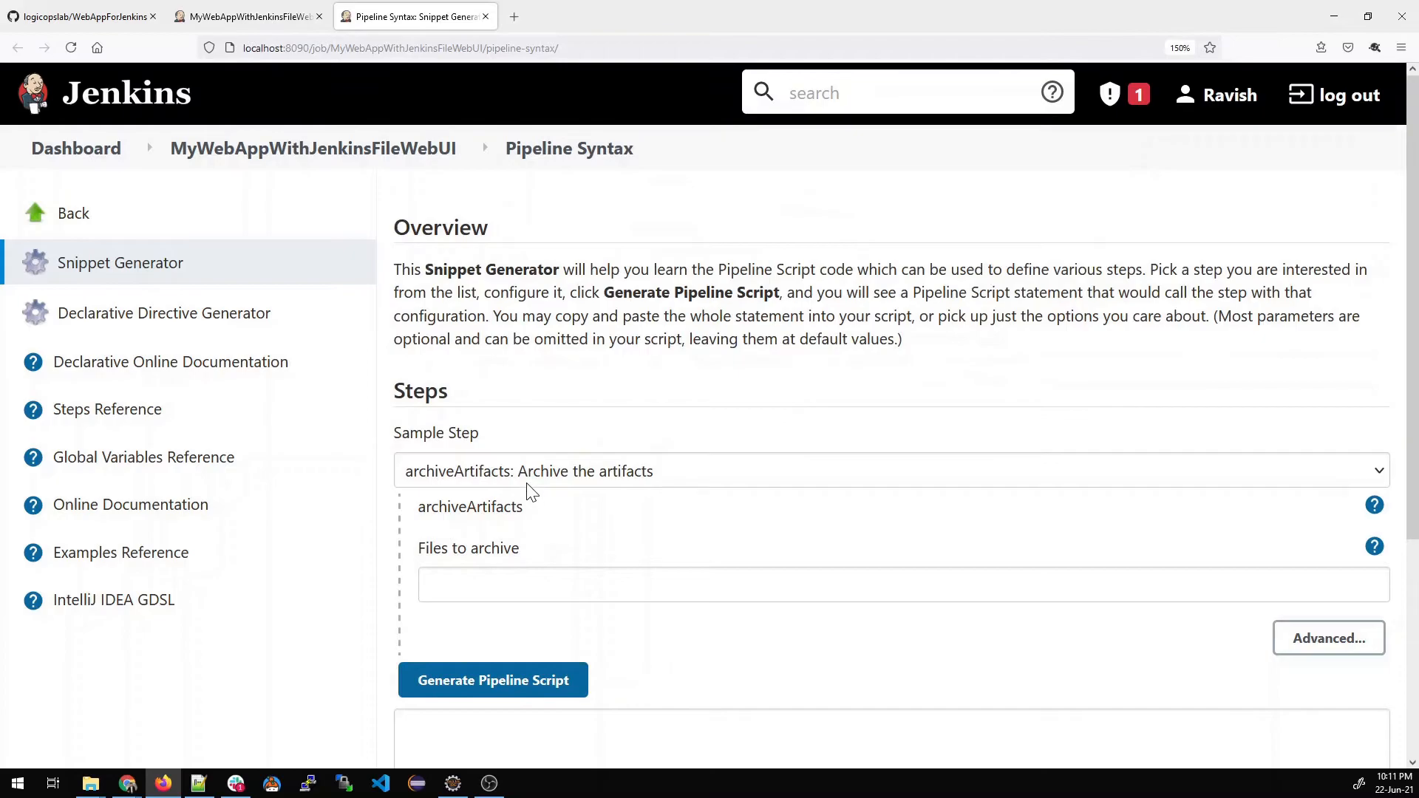
# Choose git: Git as the sample step in the Snippet Generator.
pyautogui.click(528, 479)
pyautogui.scroll(-1, 535, 433)
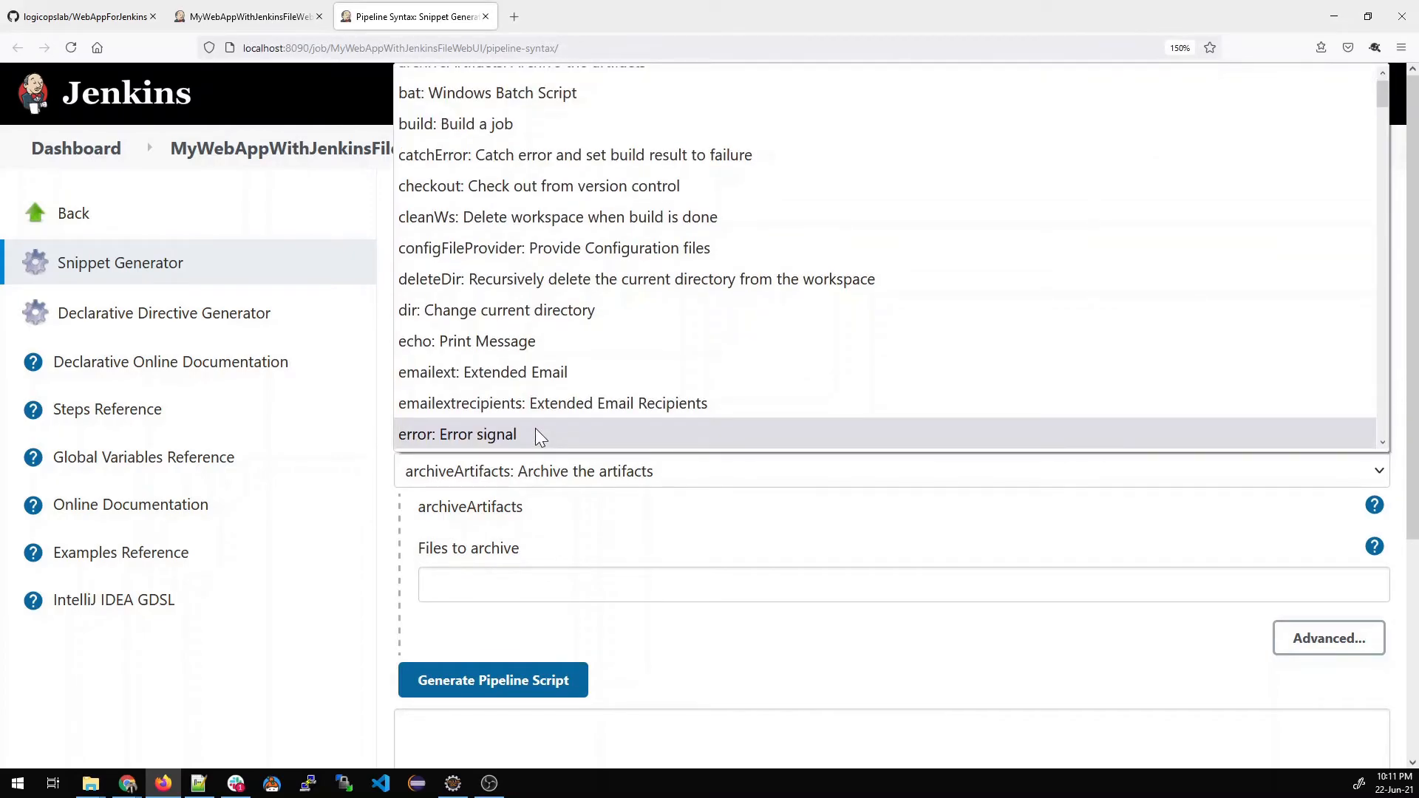
pyautogui.press('g')
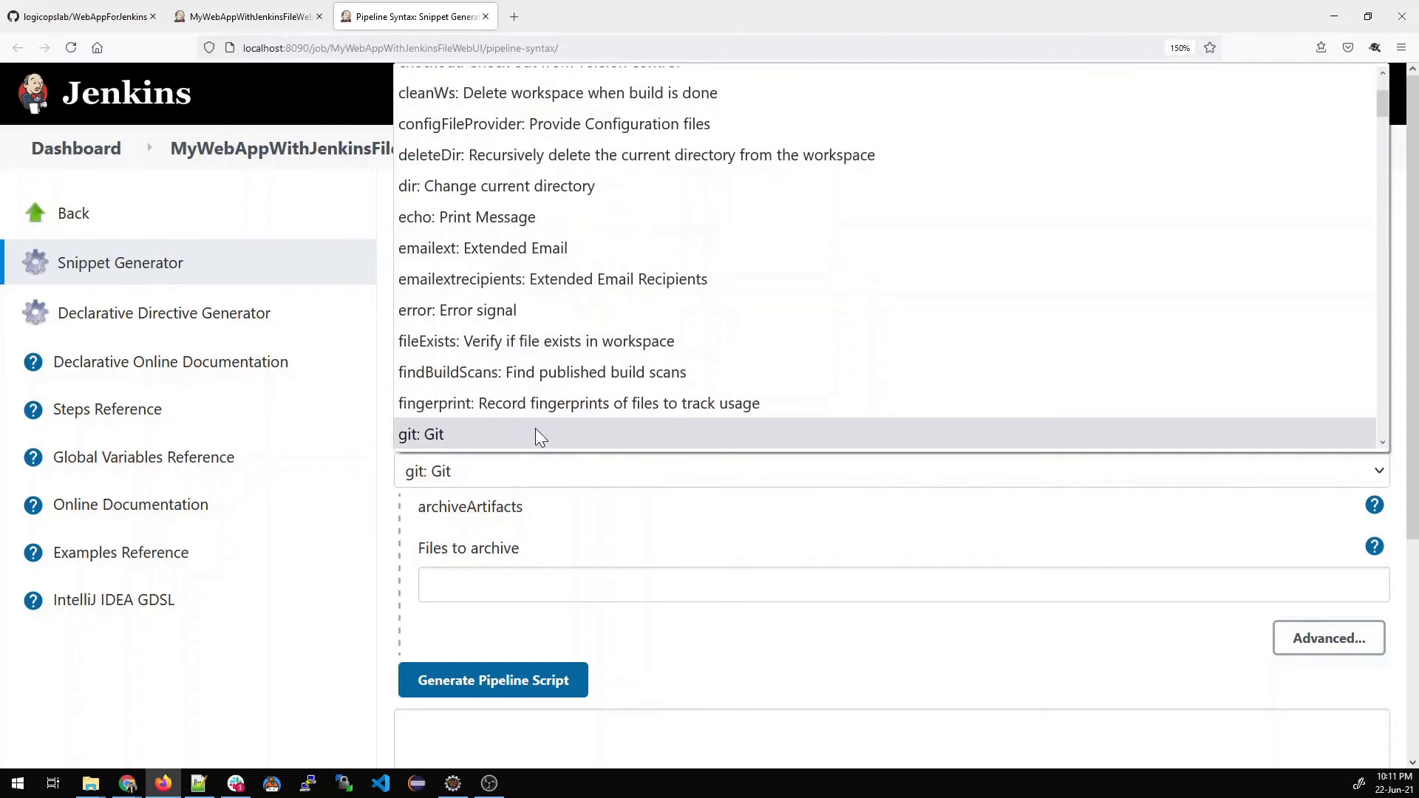
pyautogui.click(458, 436)
pyautogui.scroll(-2, 586, 488)
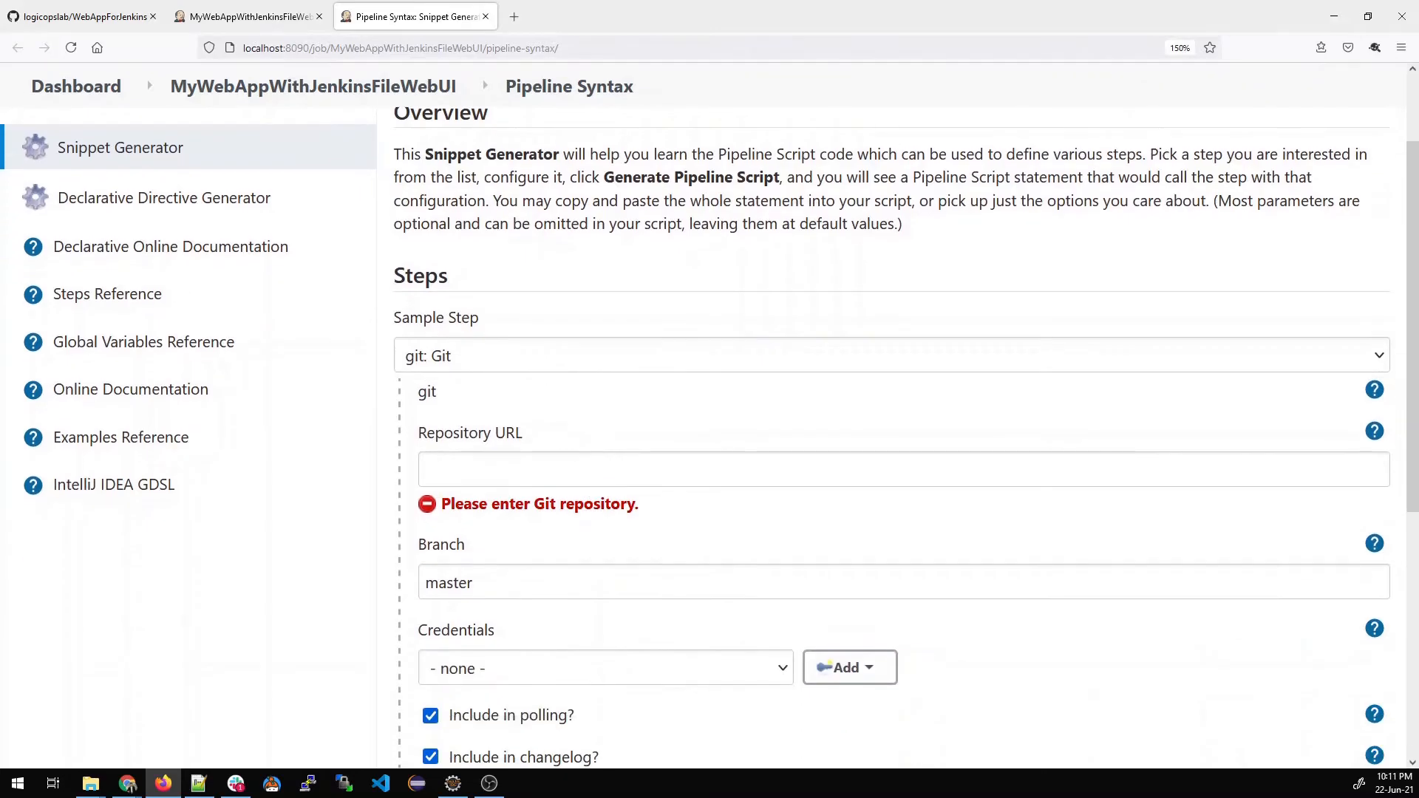
pyautogui.click(586, 470)
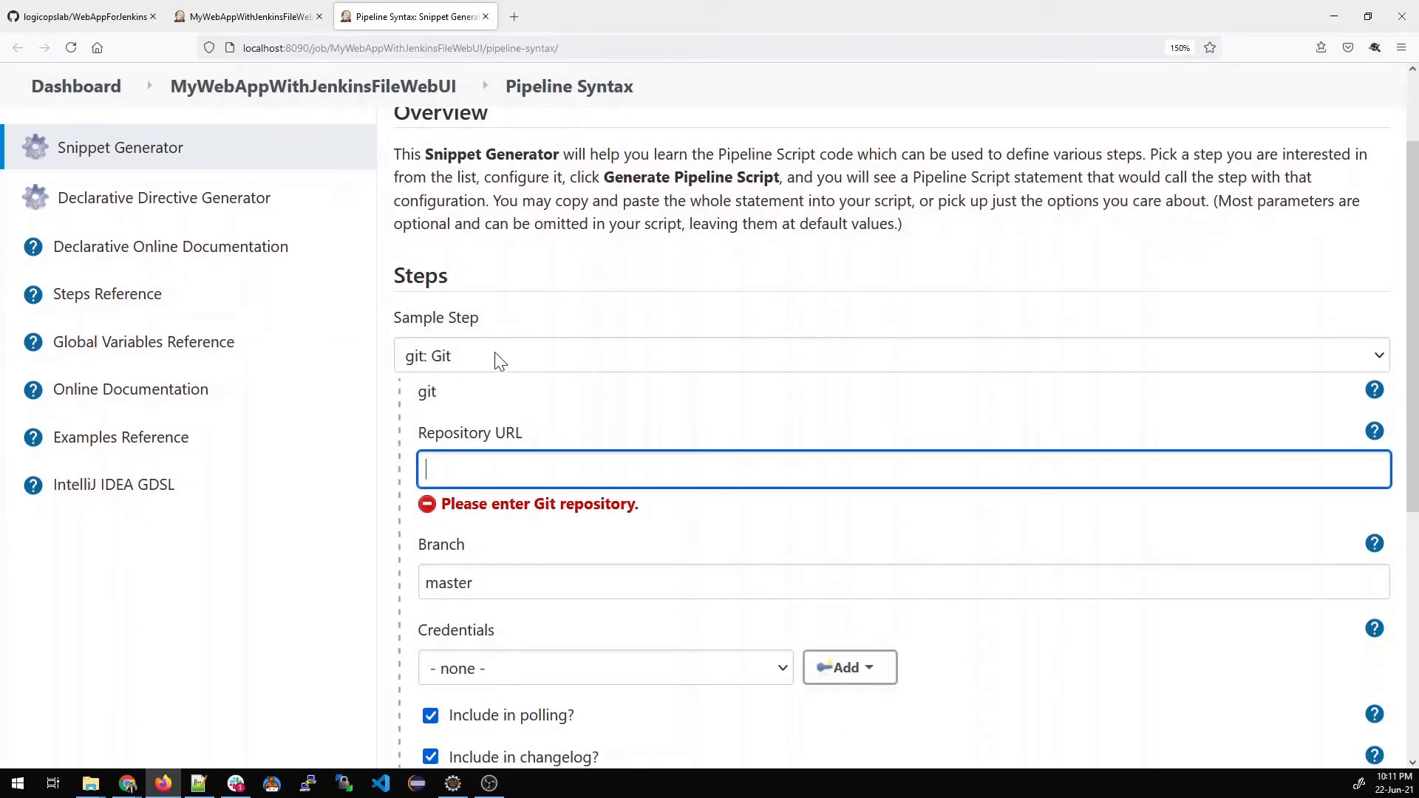
pyautogui.click(268, 20)
pyautogui.moveTo(924, 253); pyautogui.dragTo(1209, 253)
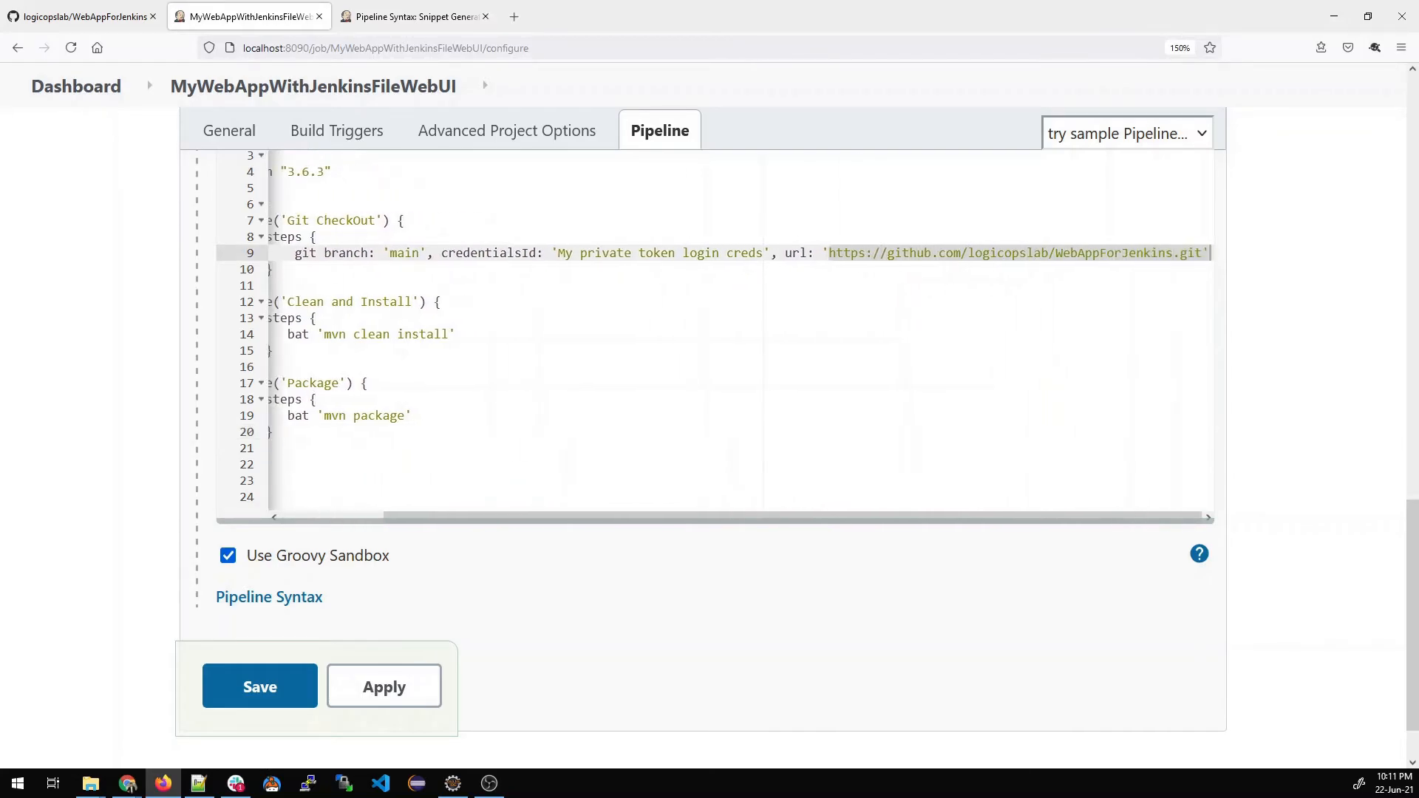
pyautogui.rightClick(1107, 260)
pyautogui.click(1143, 340)
pyautogui.click(427, 20)
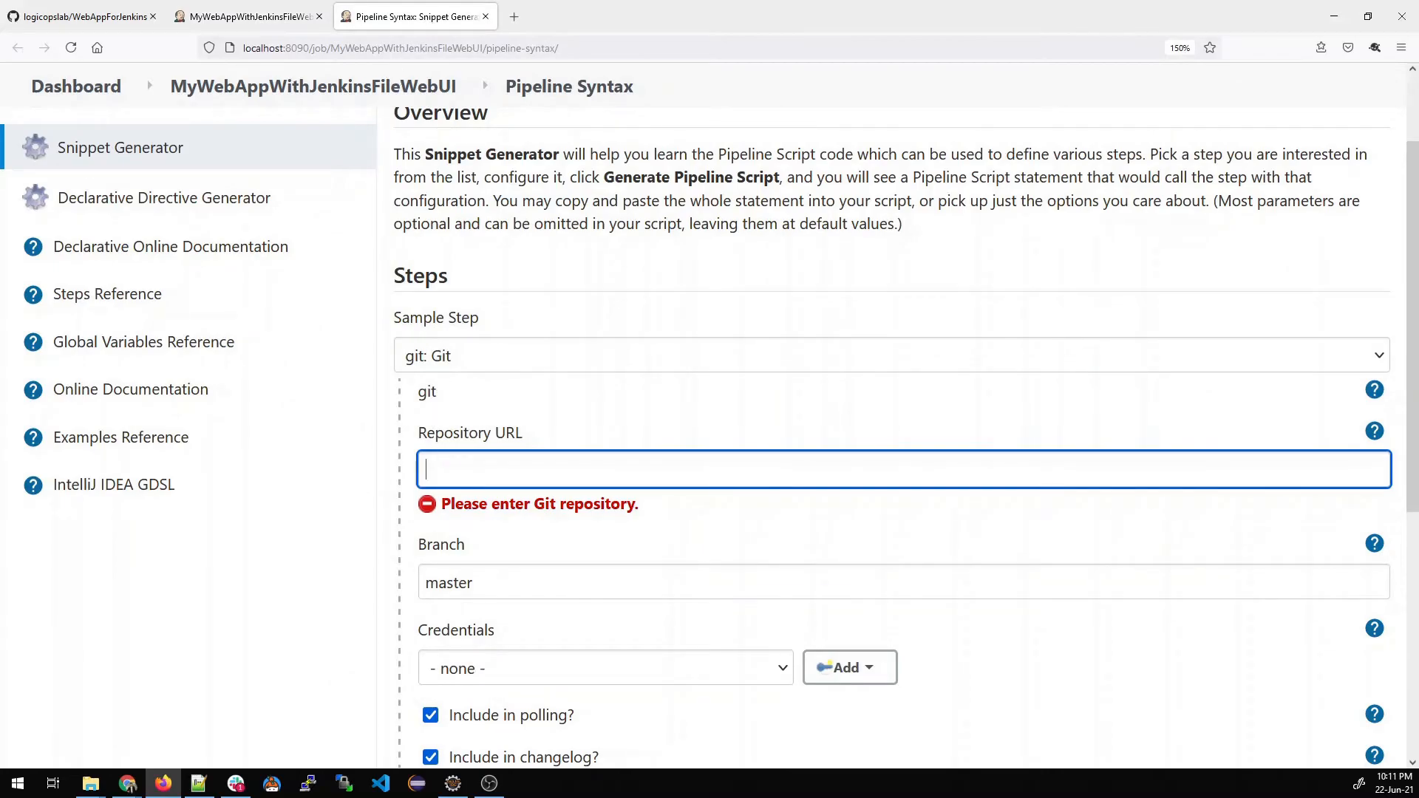
pyautogui.hotkey('ctrl', 'v')
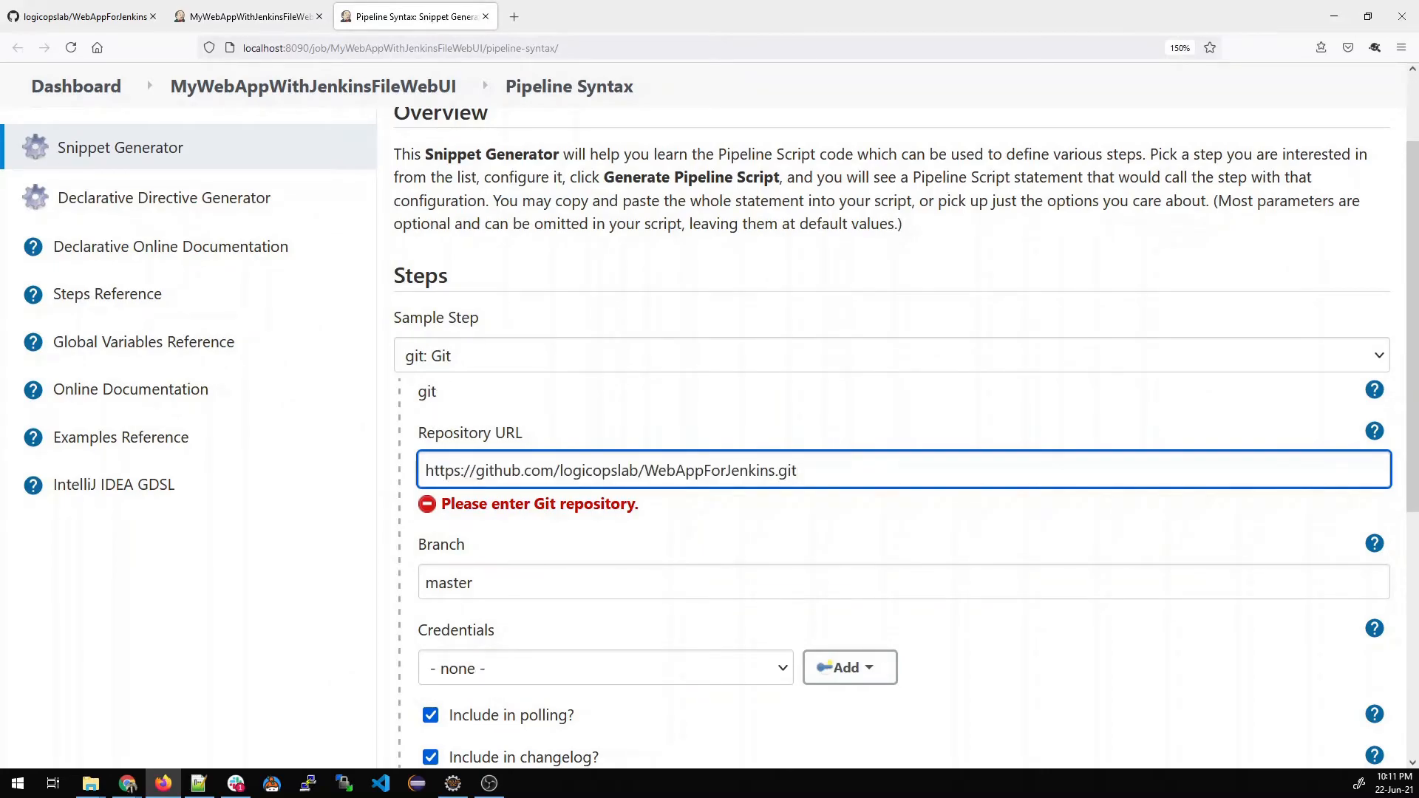
# Generate the git snippet for the branch main with the credentials labelled My private token login creds.
pyautogui.scroll(-3, 491, 427)
pyautogui.moveTo(439, 353); pyautogui.dragTo(474, 353)
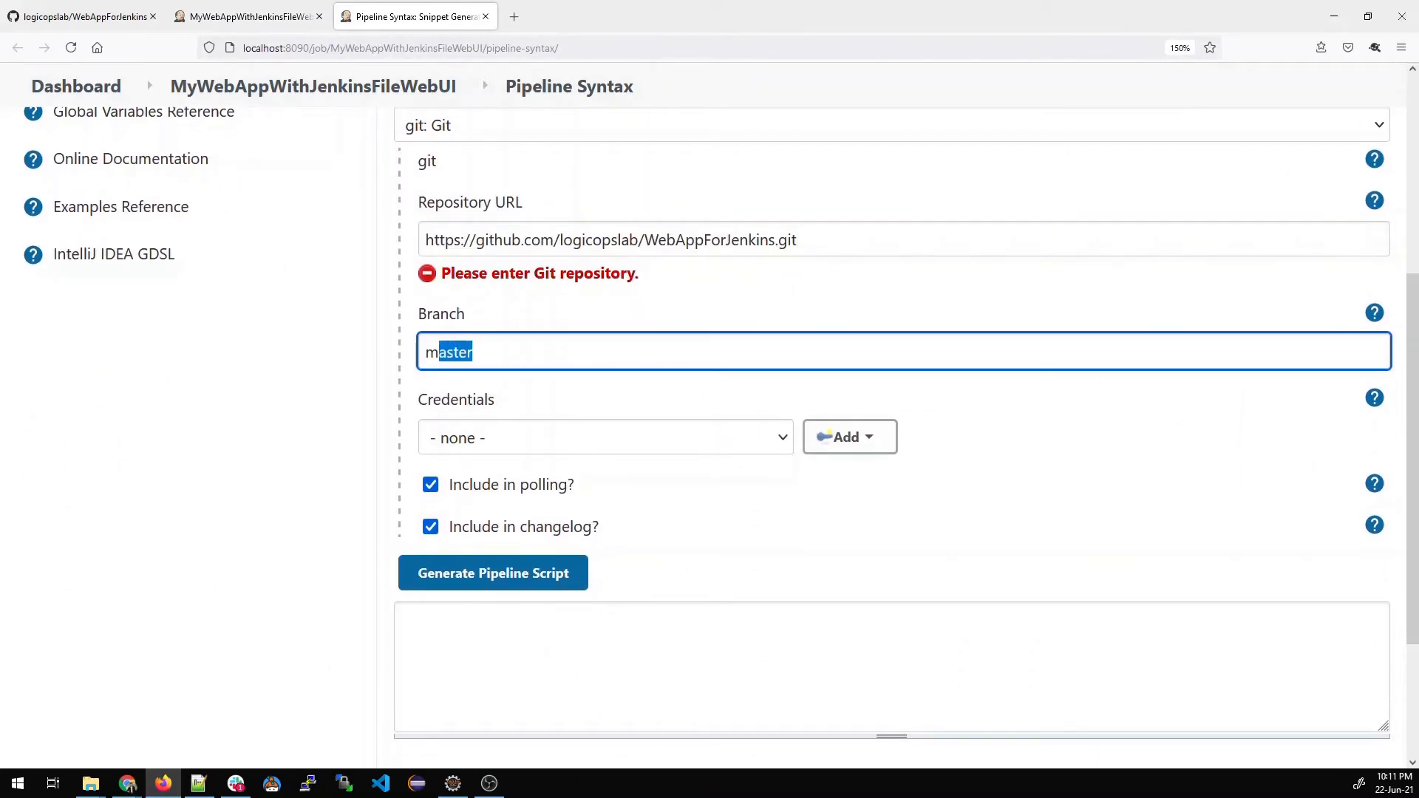
pyautogui.write('ain')
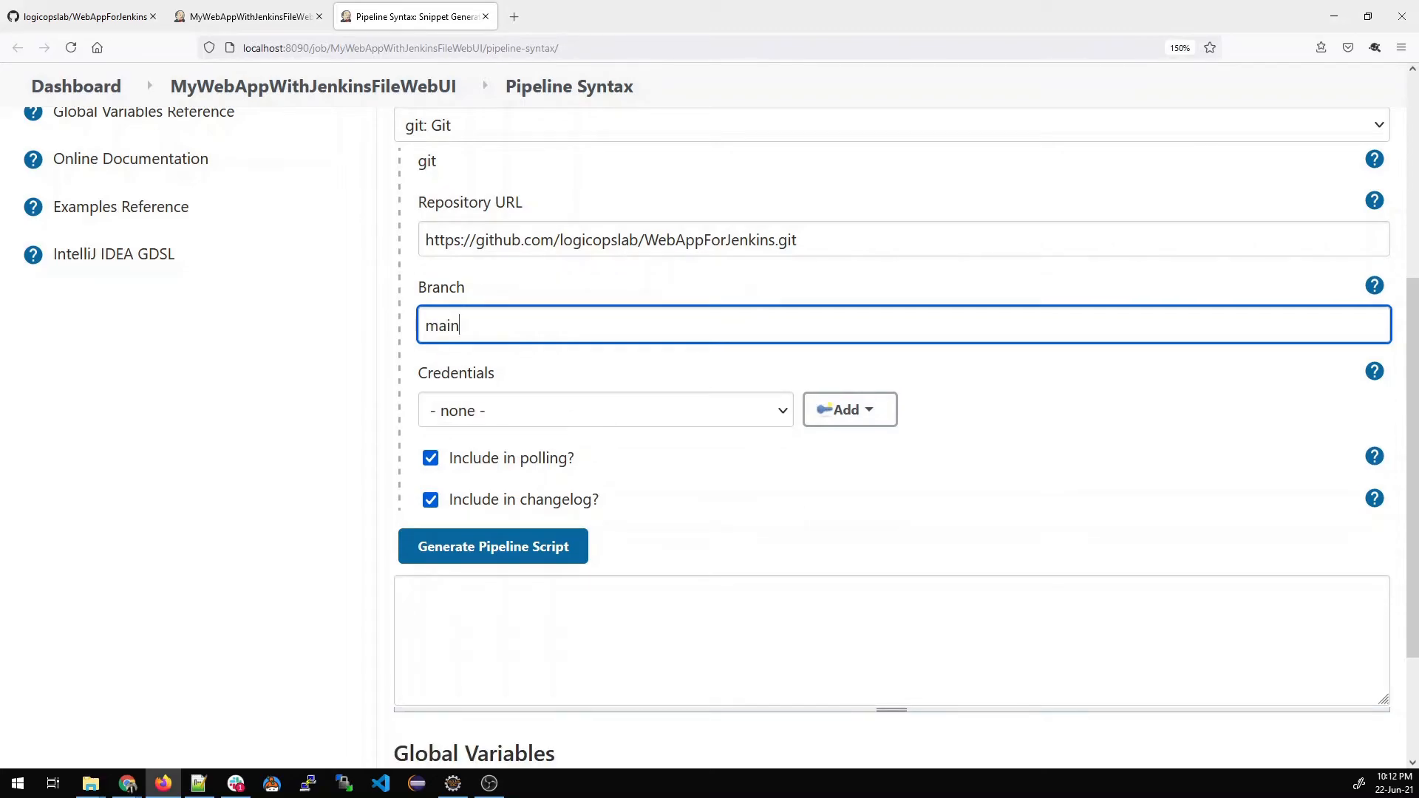
pyautogui.click(505, 423)
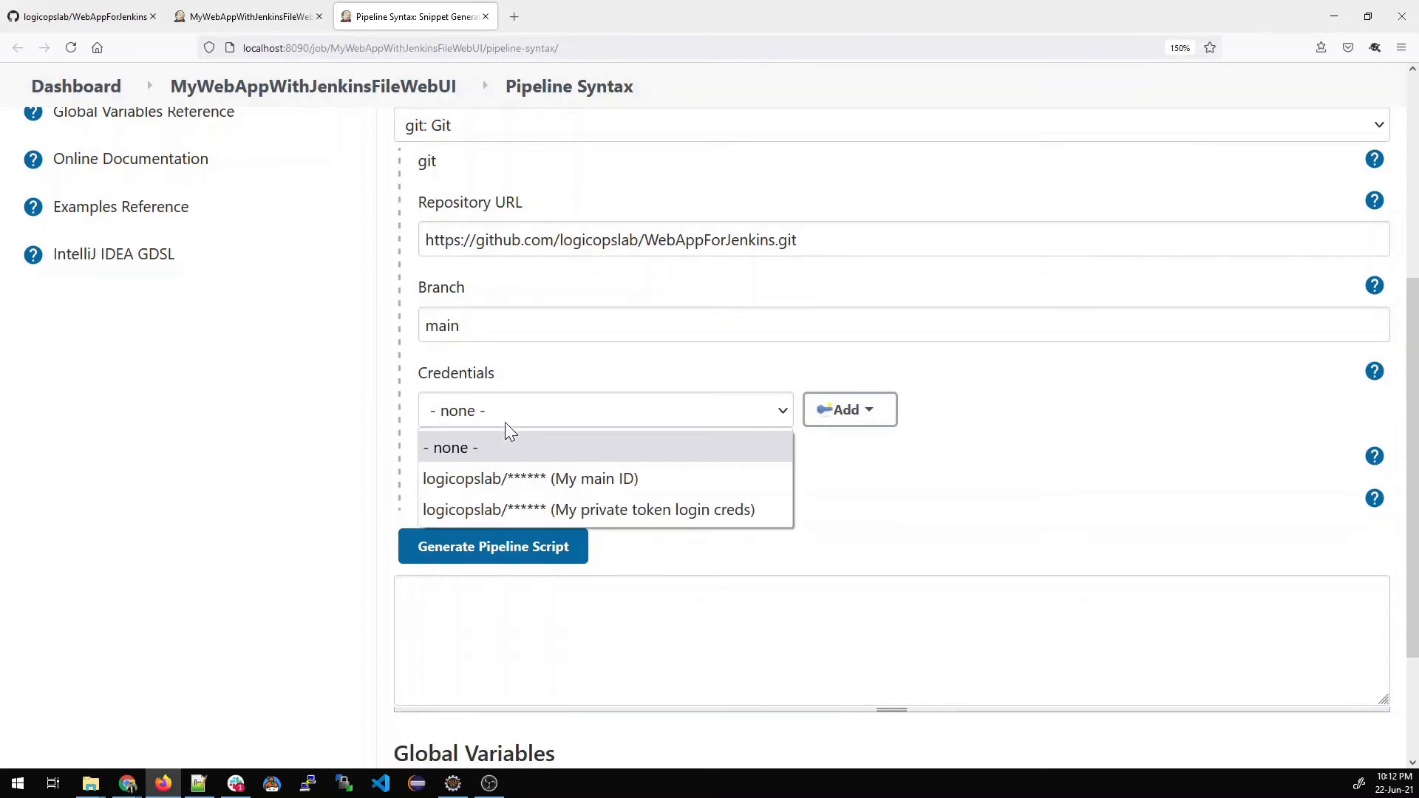
pyautogui.click(624, 512)
pyautogui.click(501, 561)
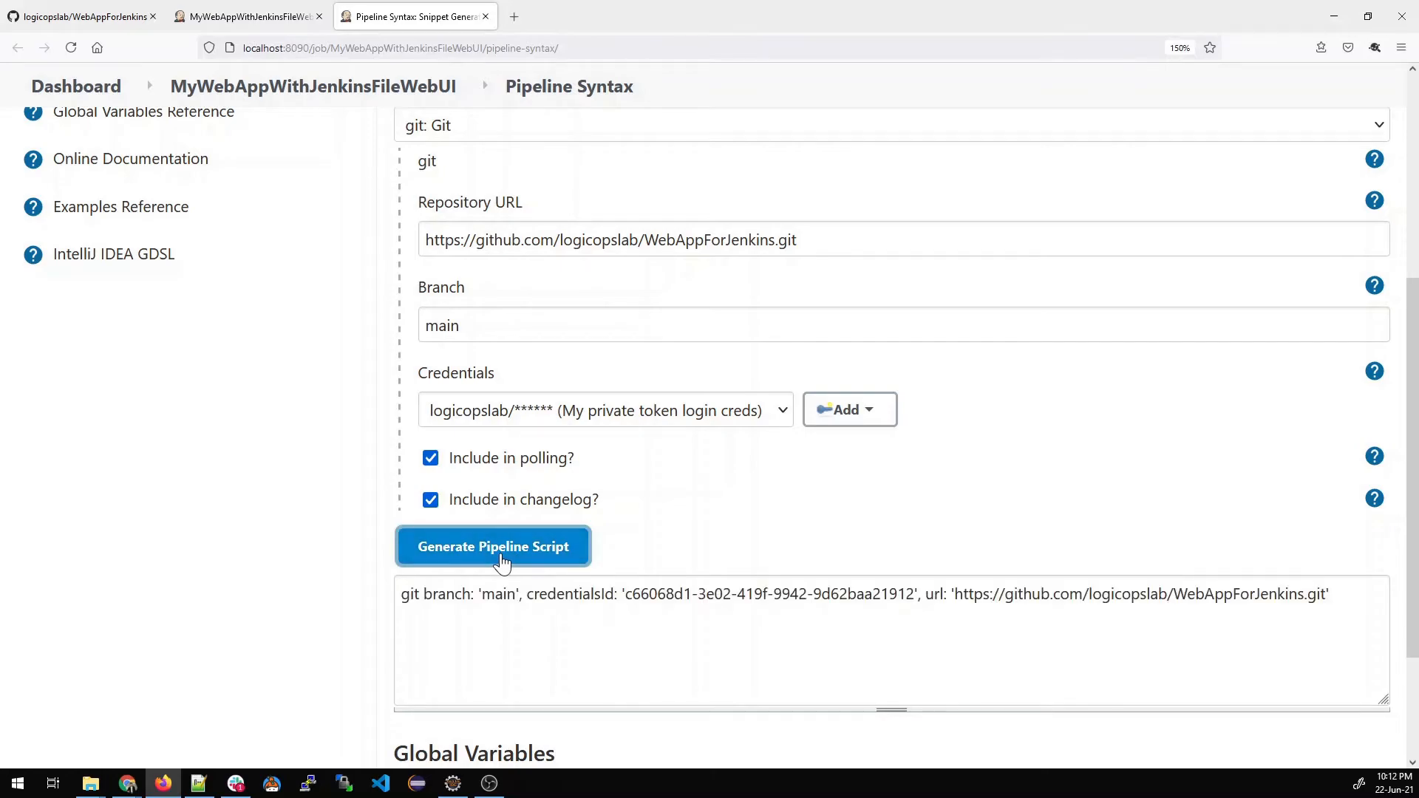
# Copy the generated git statement and locate the corresponding git line in the pipeline script's Git CheckOut stage.
pyautogui.moveTo(401, 594); pyautogui.dragTo(1330, 594)
pyautogui.rightClick(1323, 595)
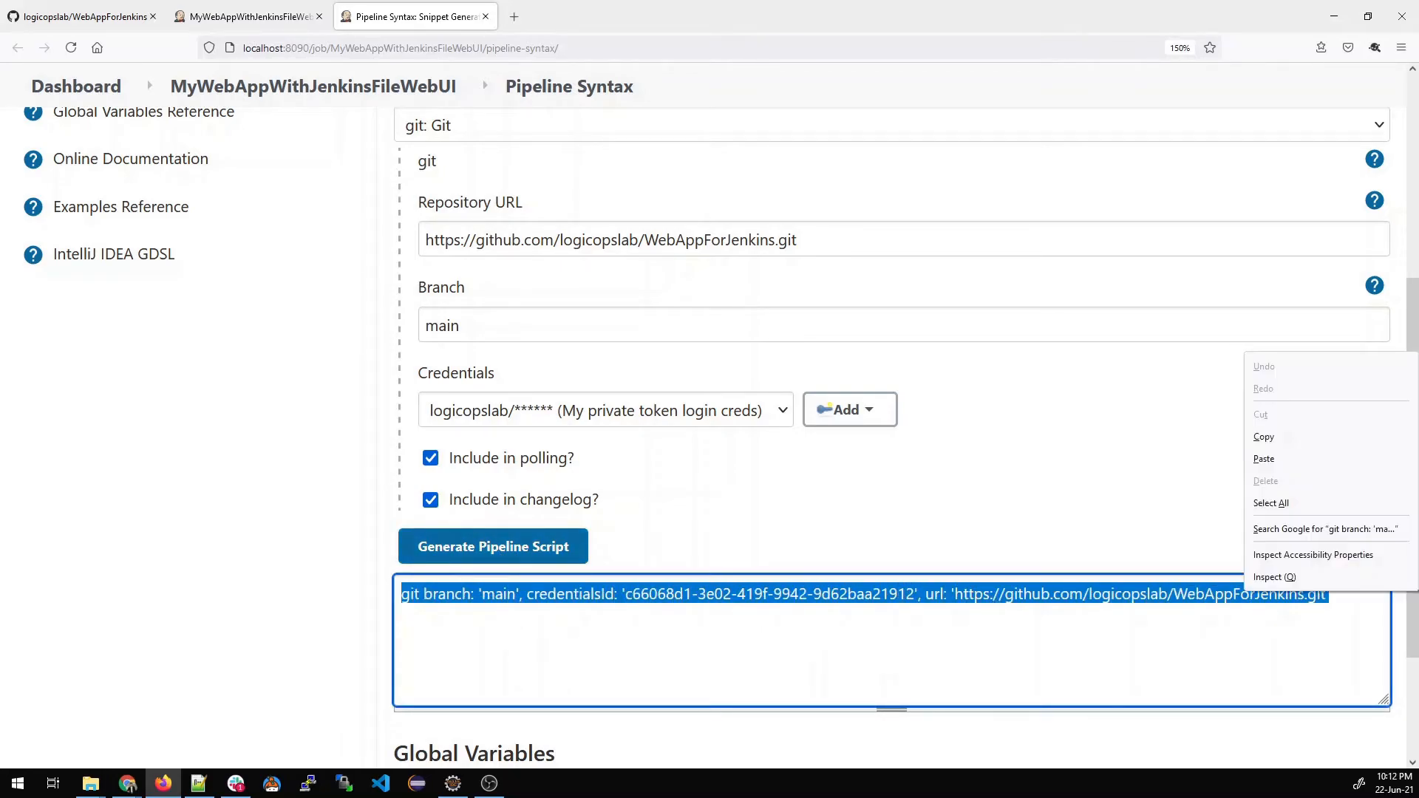
pyautogui.click(1257, 437)
pyautogui.click(248, 16)
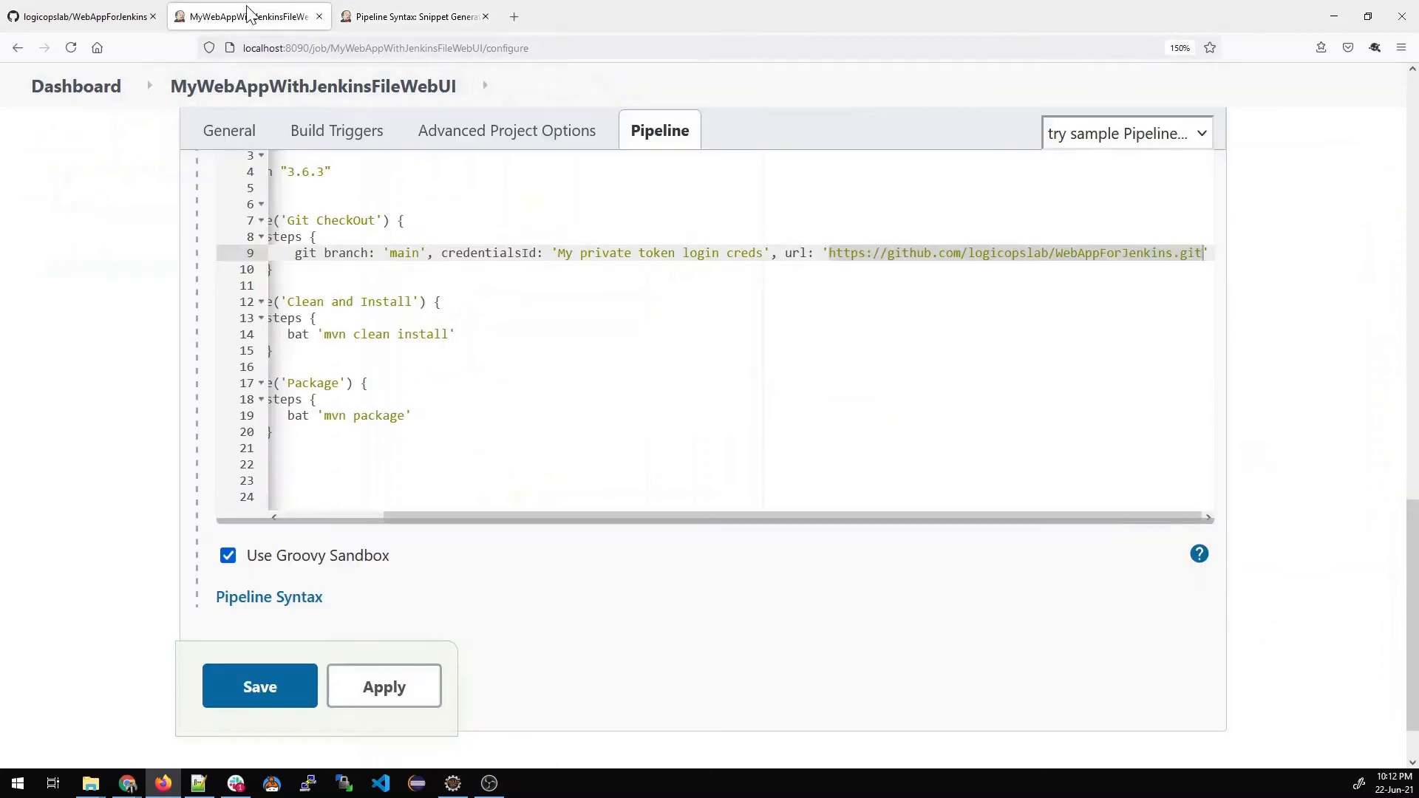
pyautogui.moveTo(295, 253); pyautogui.dragTo(1168, 257)
pyautogui.press('Down')
pyautogui.press('Down')
pyautogui.press('Down')
pyautogui.press('Down')
pyautogui.press('Down')
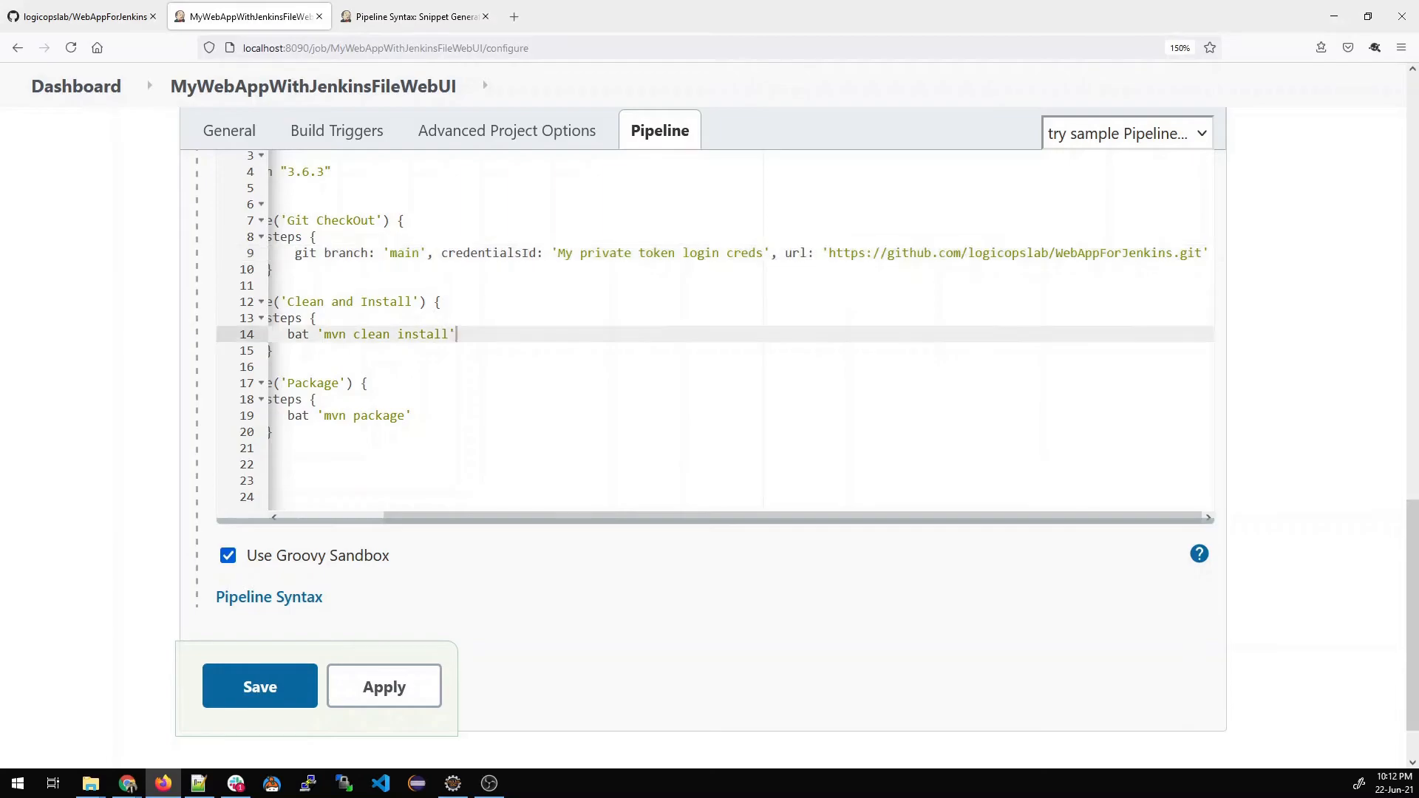
# Compare the credentialsId in the script's git step with the one in the generated snippet.
pyautogui.moveTo(765, 253); pyautogui.dragTo(565, 254)
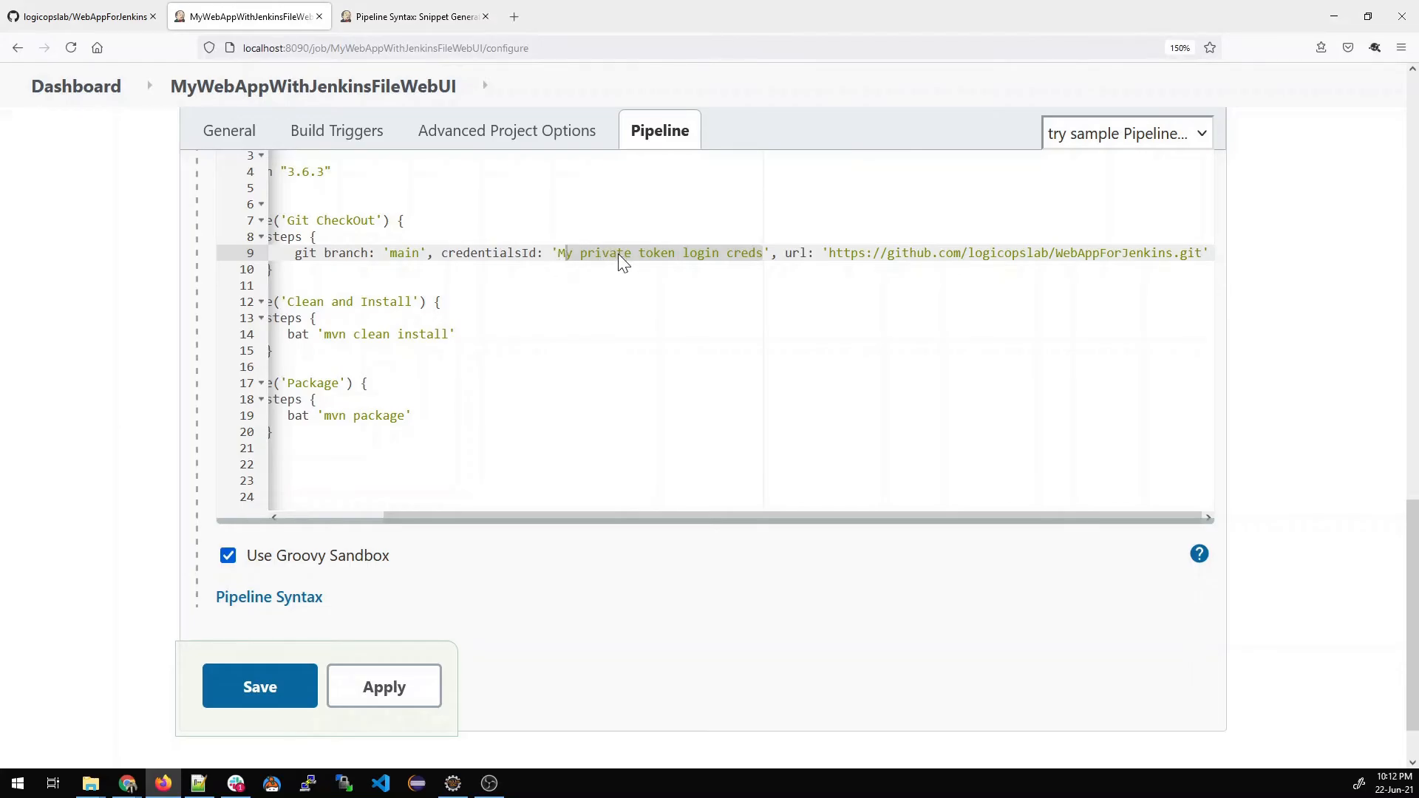
pyautogui.click(413, 18)
pyautogui.click(626, 595)
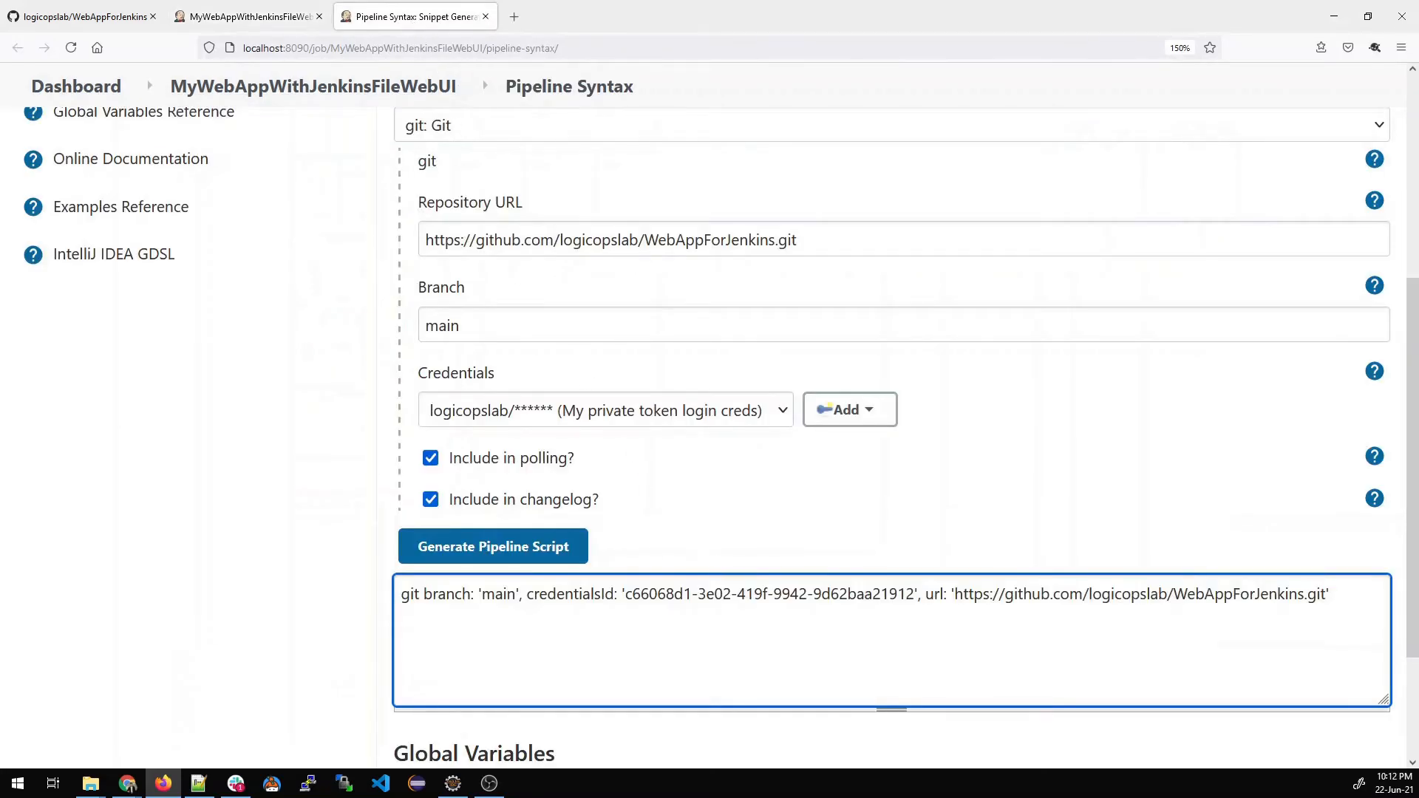
pyautogui.moveTo(916, 595); pyautogui.dragTo(624, 595)
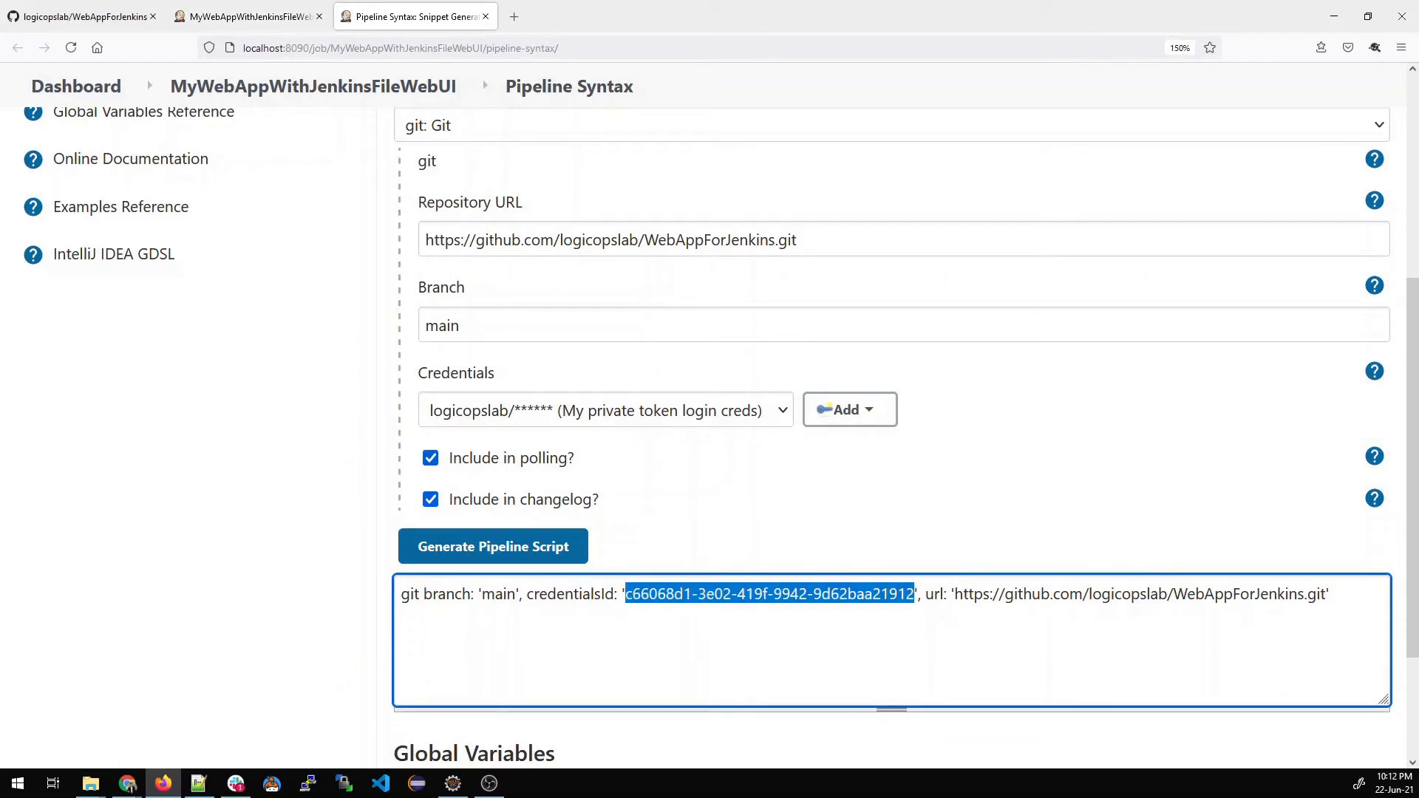
pyautogui.scroll(-3, 710, 433)
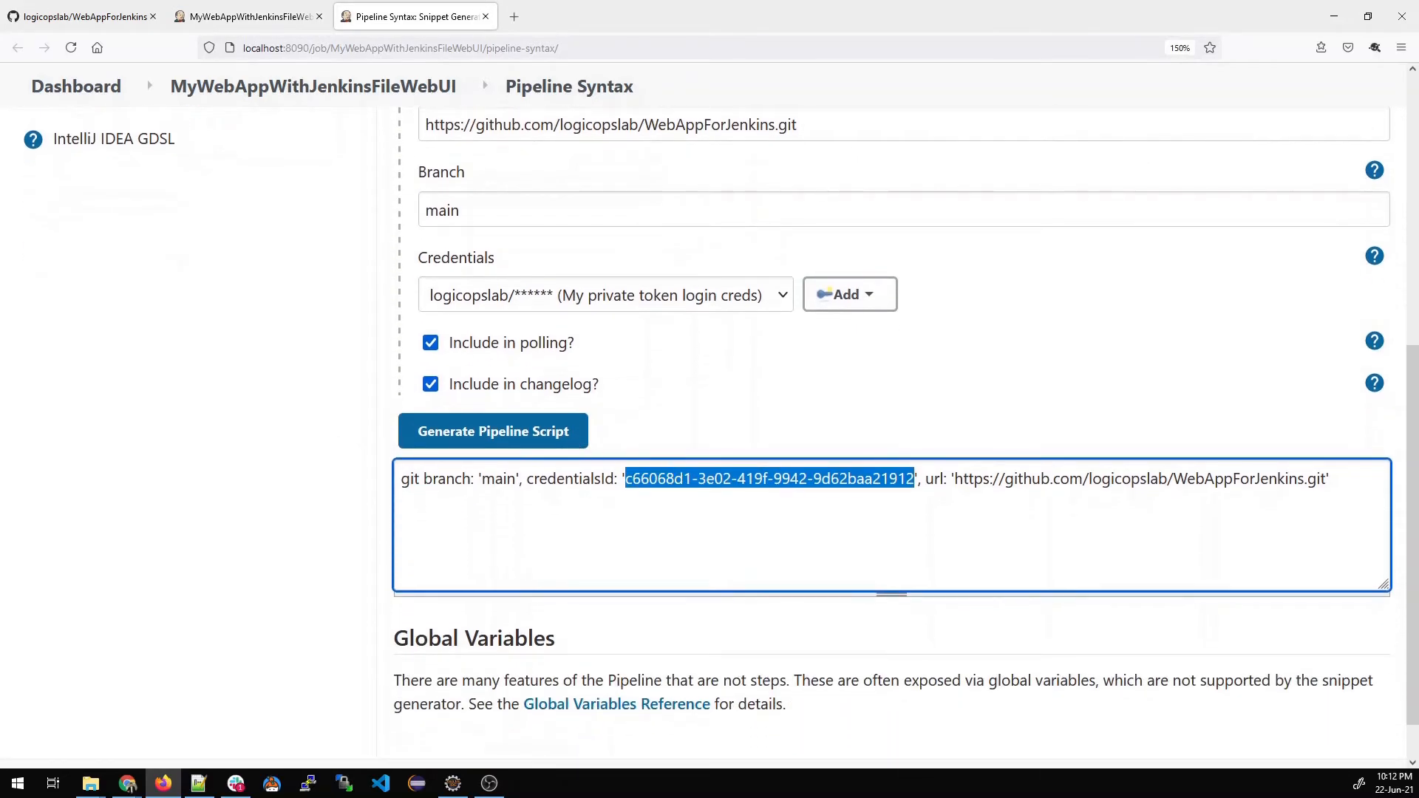
# Browse the Snippet Generator's sample step list past the Git entry for other step types.
pyautogui.scroll(12, 532, 373)
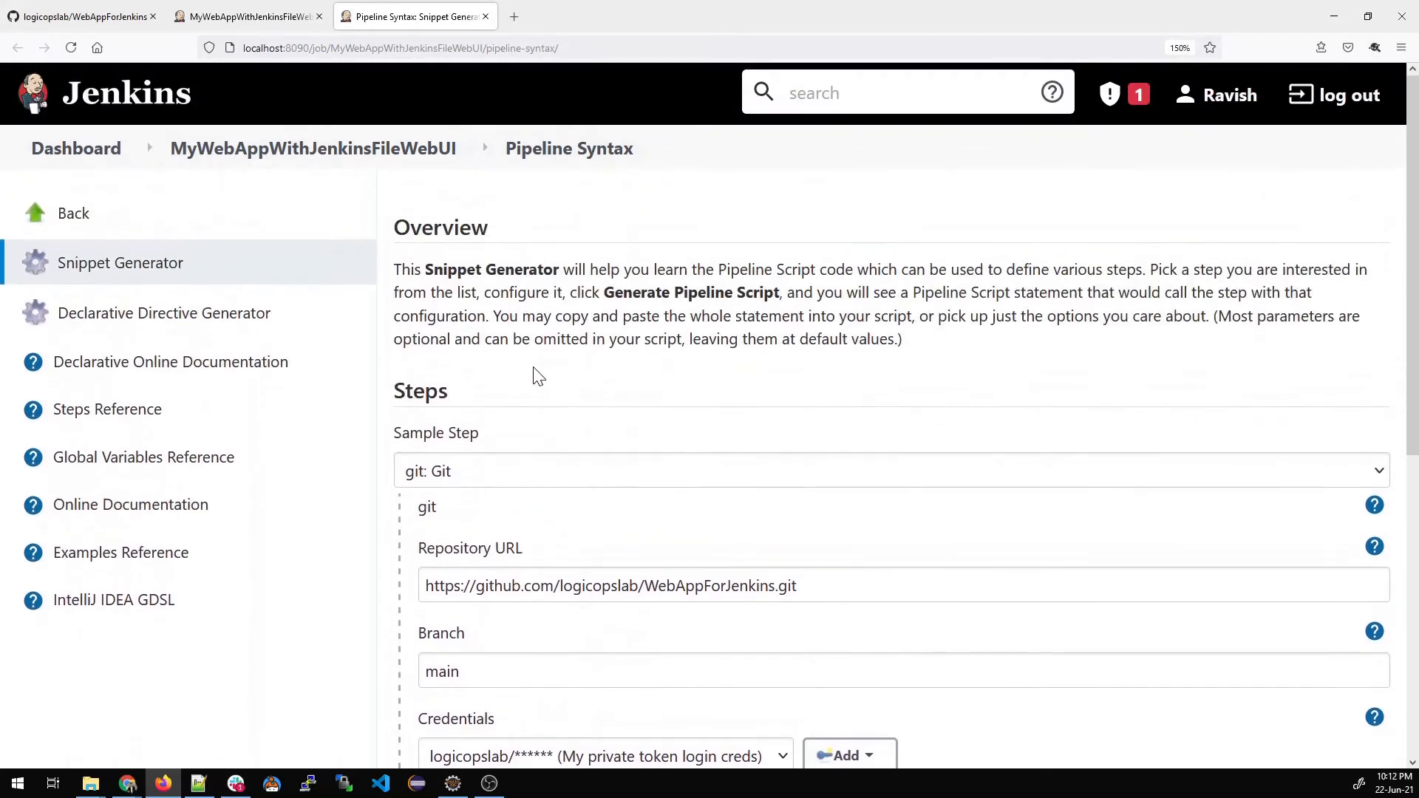
pyautogui.click(536, 482)
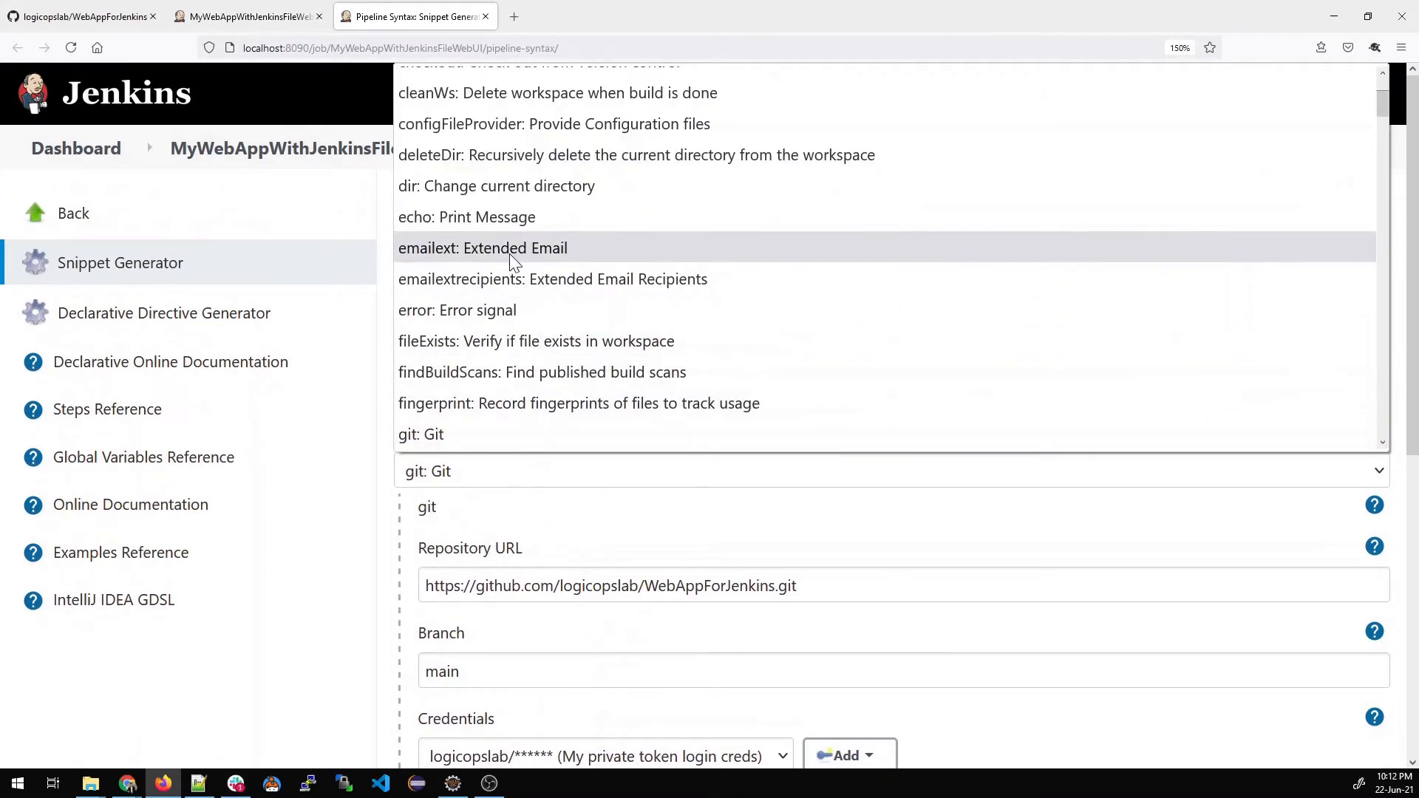
pyautogui.scroll(-2, 510, 259)
pyautogui.scroll(-9, 514, 262)
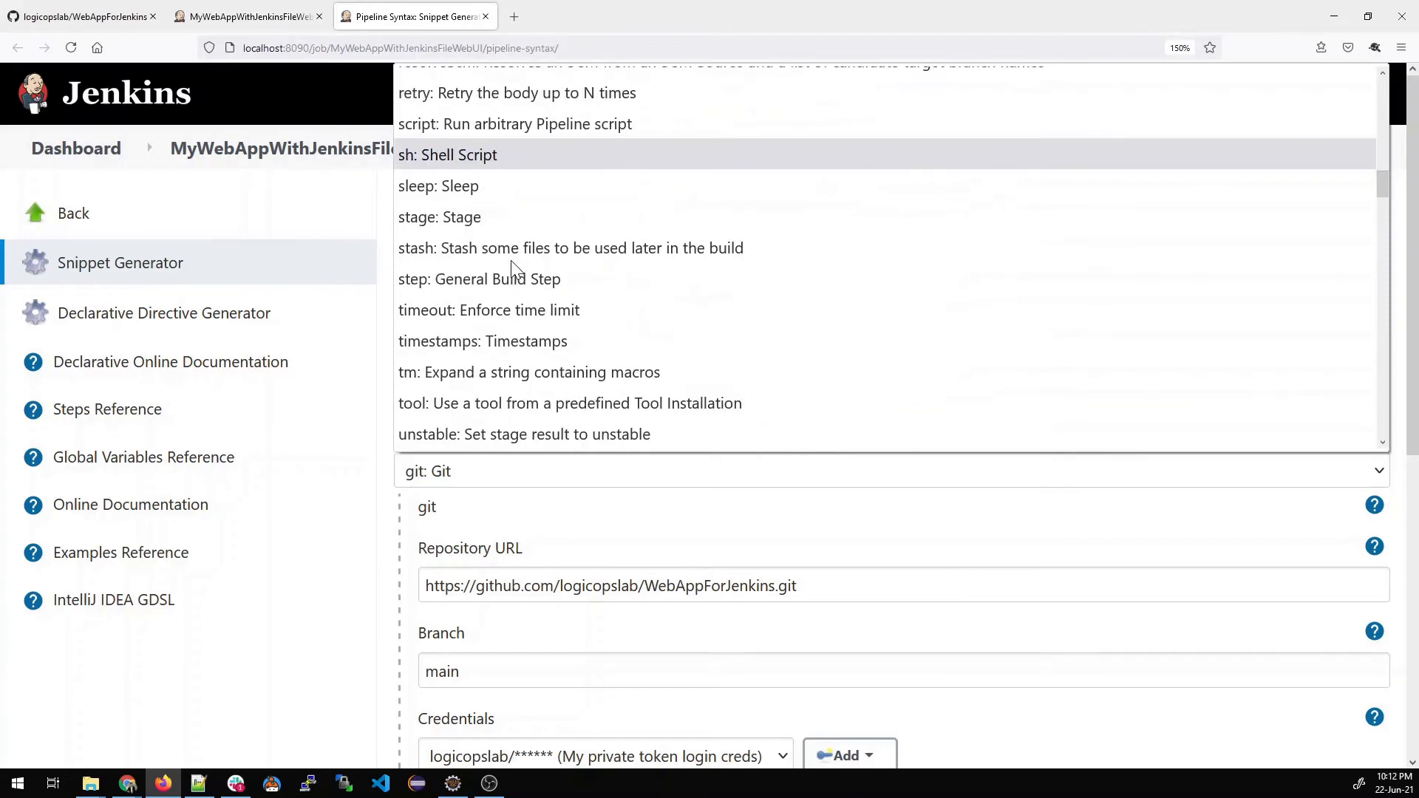
pyautogui.click(408, 18)
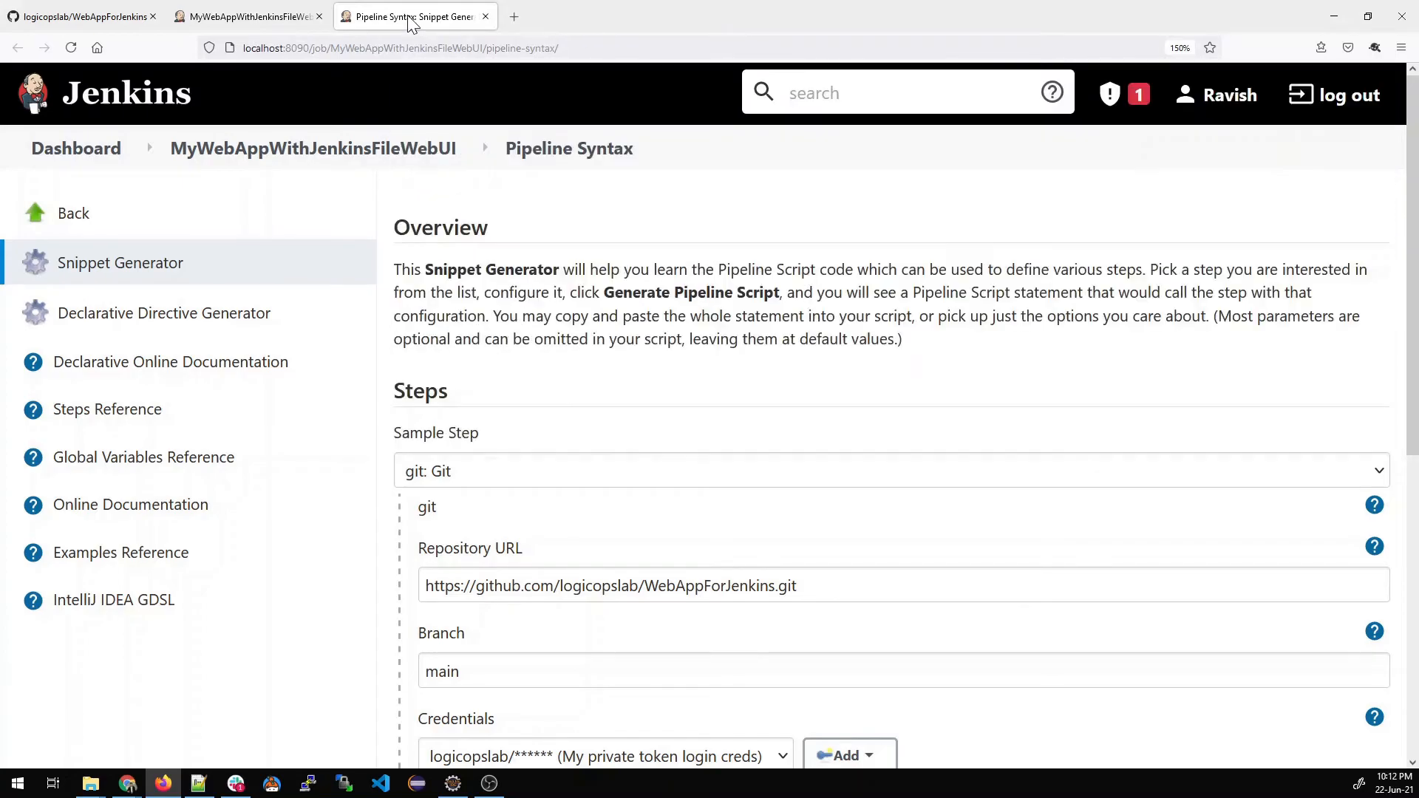
# Close the Snippet Generator page, then apply and save the MyWebAppWithJenkinsFileWebUI pipeline configuration.
pyautogui.middleClick(408, 18)
pyautogui.click(443, 399)
pyautogui.click(386, 688)
pyautogui.click(295, 698)
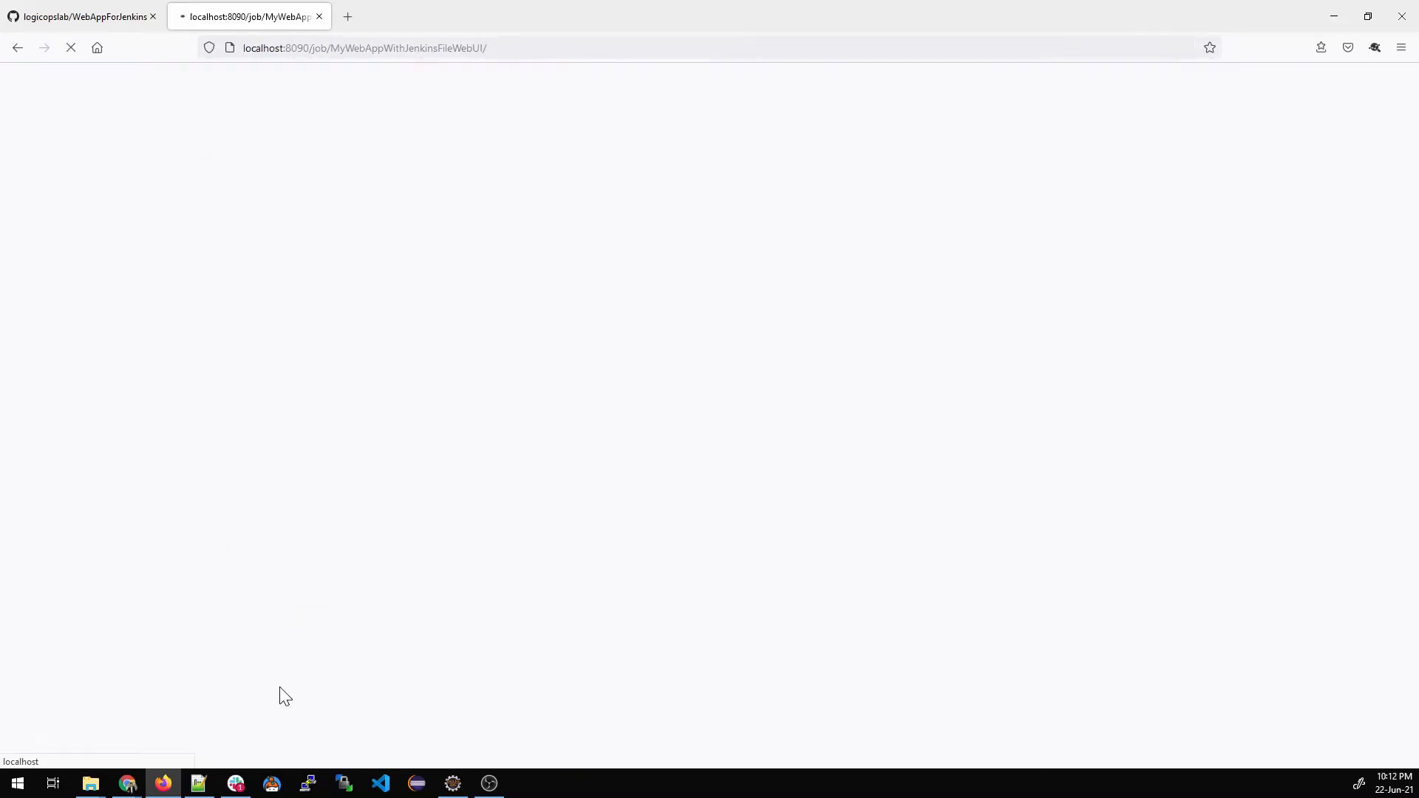
pyautogui.scroll(-3, 704, 400)
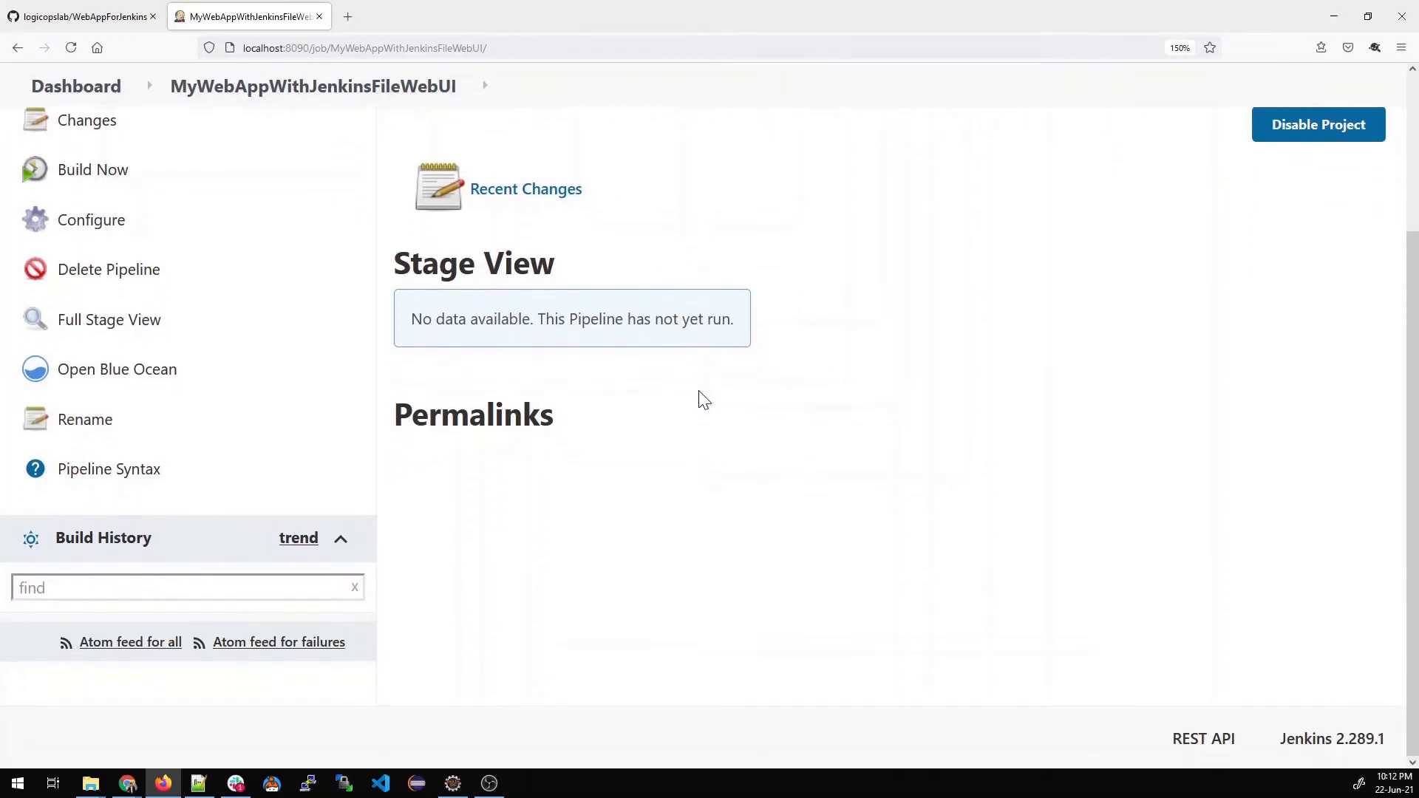
pyautogui.scroll(3, 680, 453)
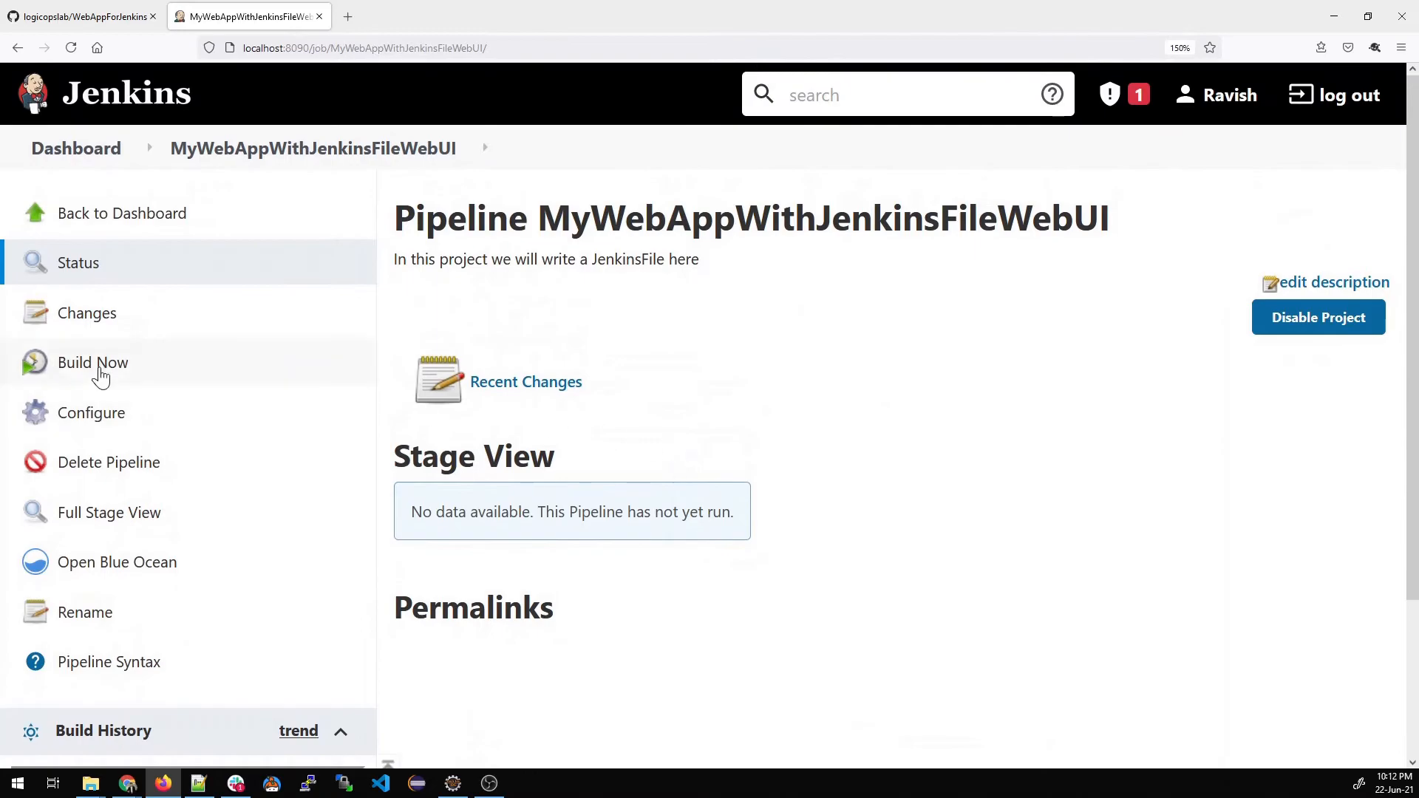
# Start a build of the MyWebAppWithJenkinsFileWebUI pipeline, check its build page and return to the project's Stage View.
pyautogui.click(76, 370)
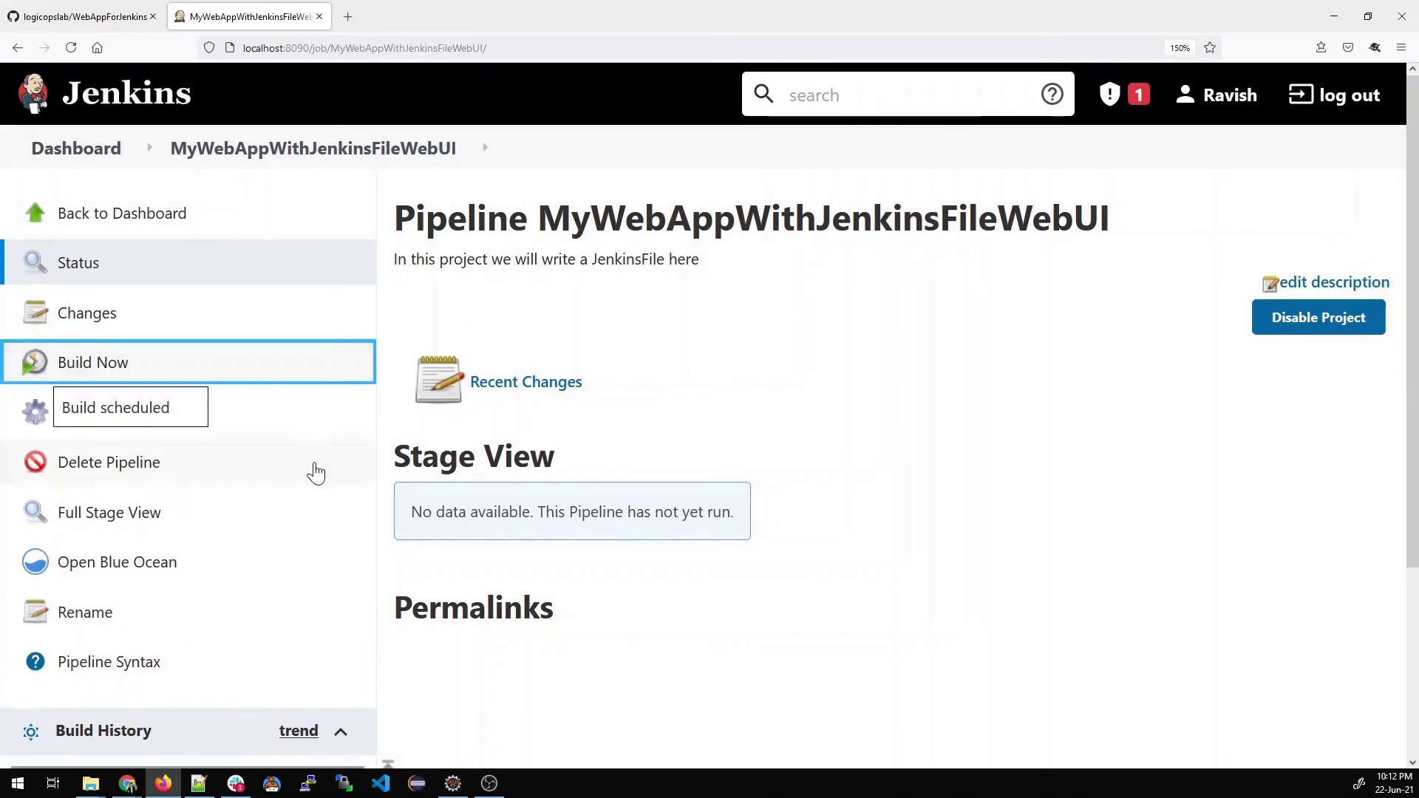
pyautogui.scroll(-3, 835, 427)
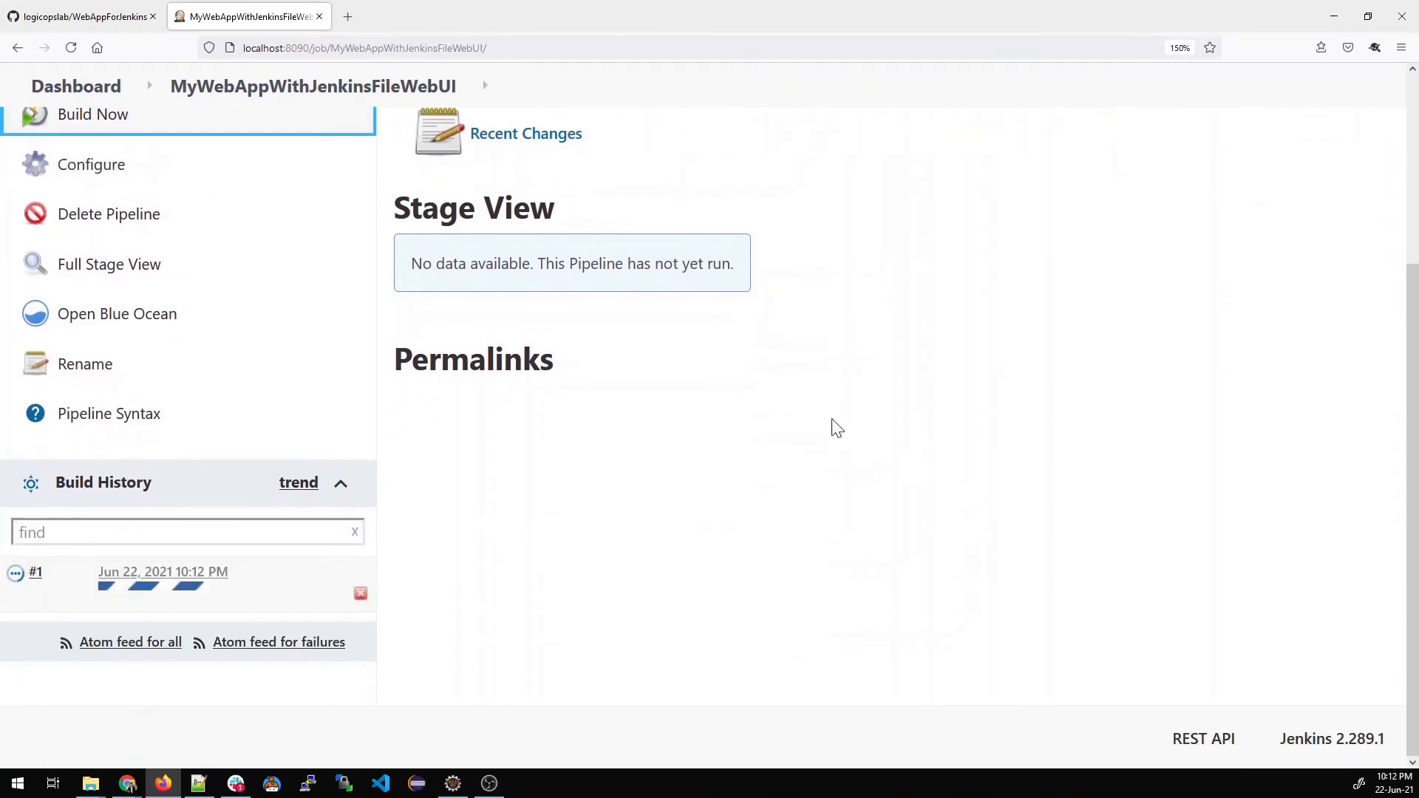
pyautogui.click(194, 571)
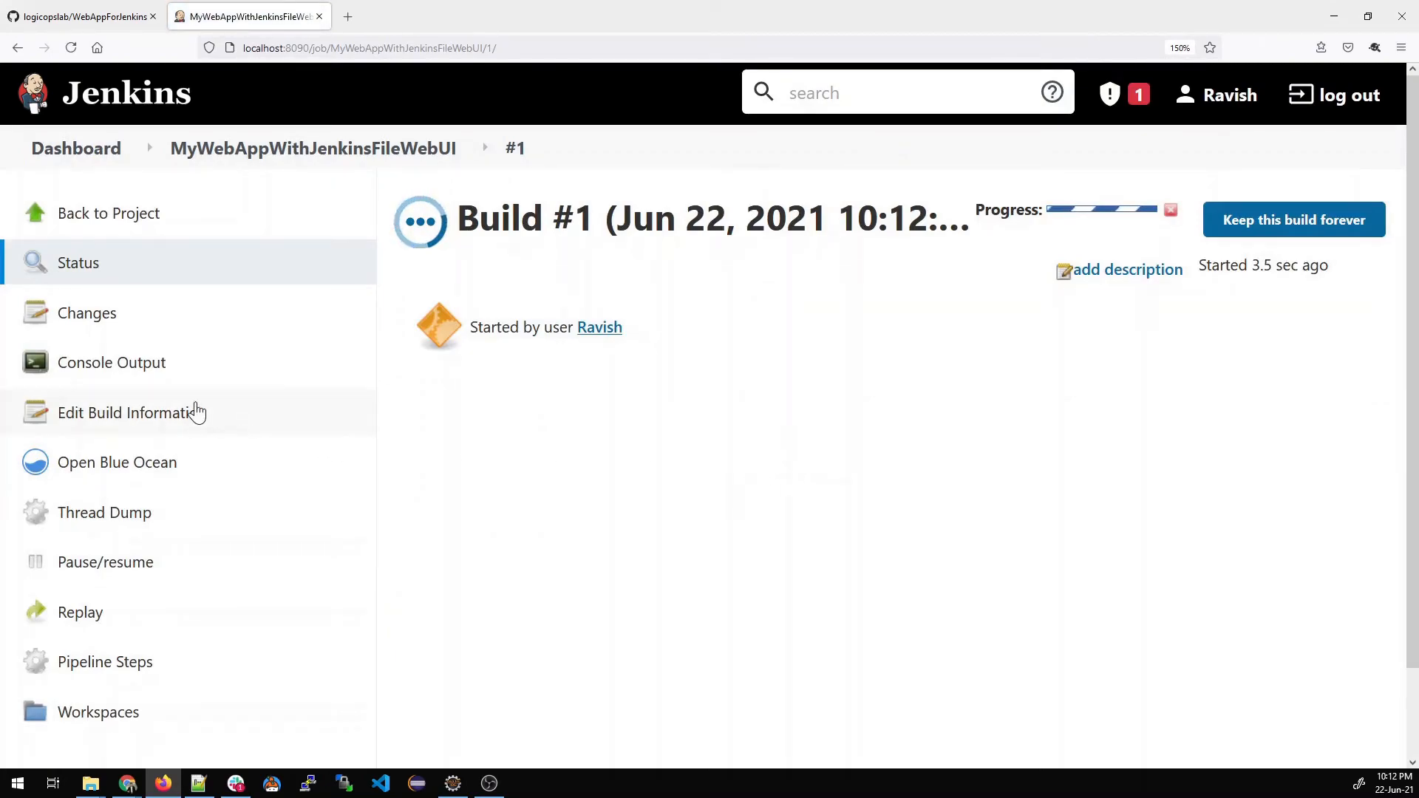
pyautogui.click(315, 152)
pyautogui.scroll(-3, 675, 438)
pyautogui.moveTo(673, 432)
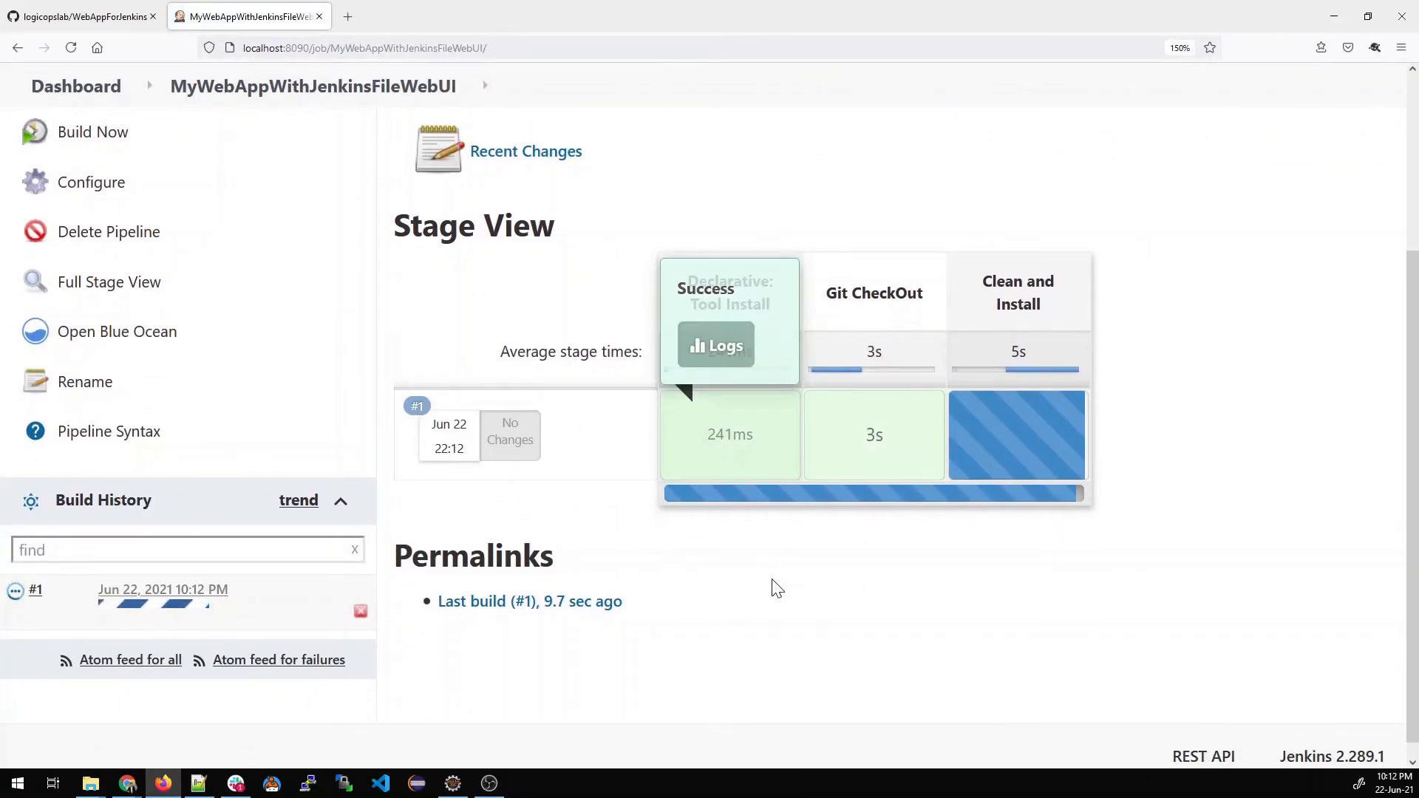
# Review the Tool Install, Git CheckOut, Clean and Install, and Package stages of build #1 in the Stage View.
pyautogui.moveTo(771, 305); pyautogui.dragTo(687, 281)
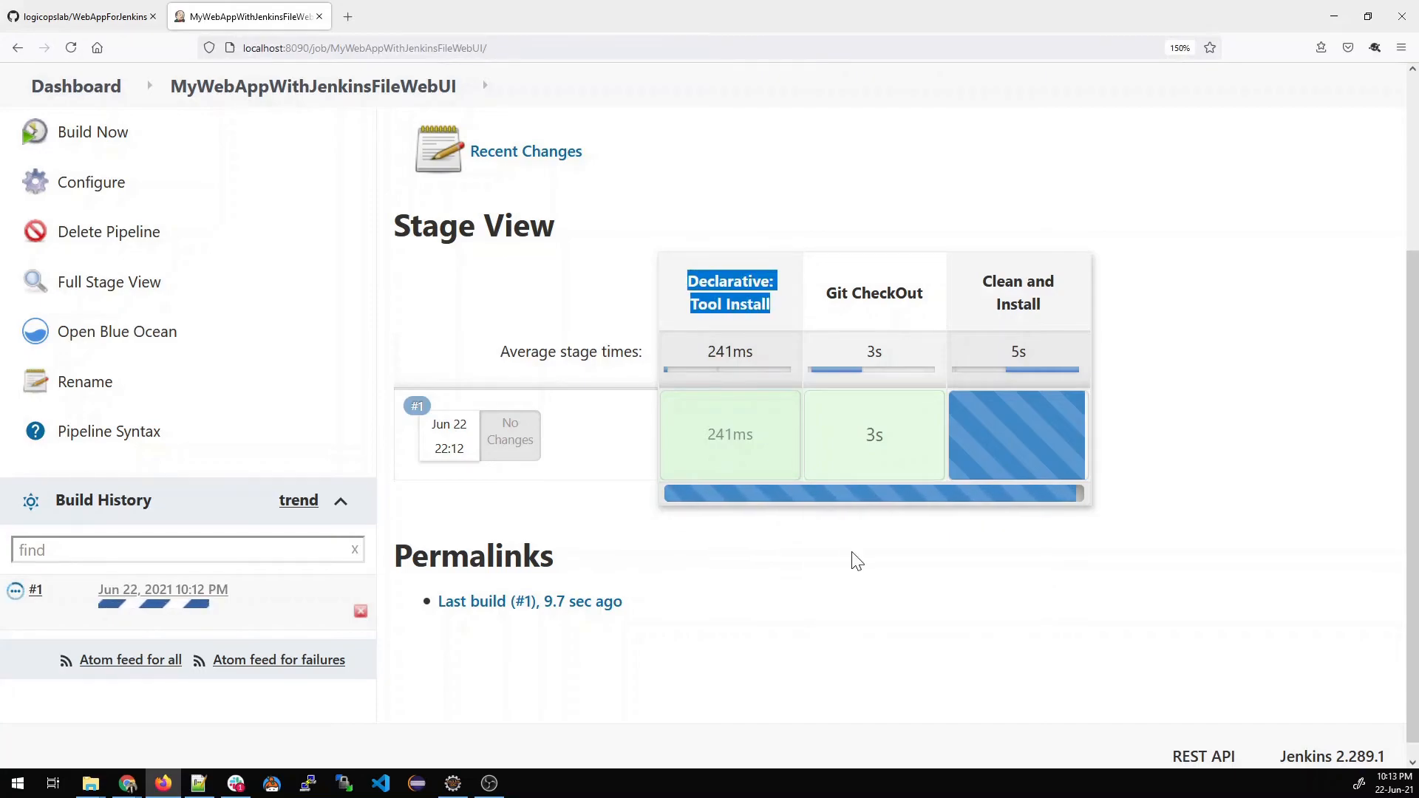
pyautogui.moveTo(924, 300); pyautogui.dragTo(825, 293)
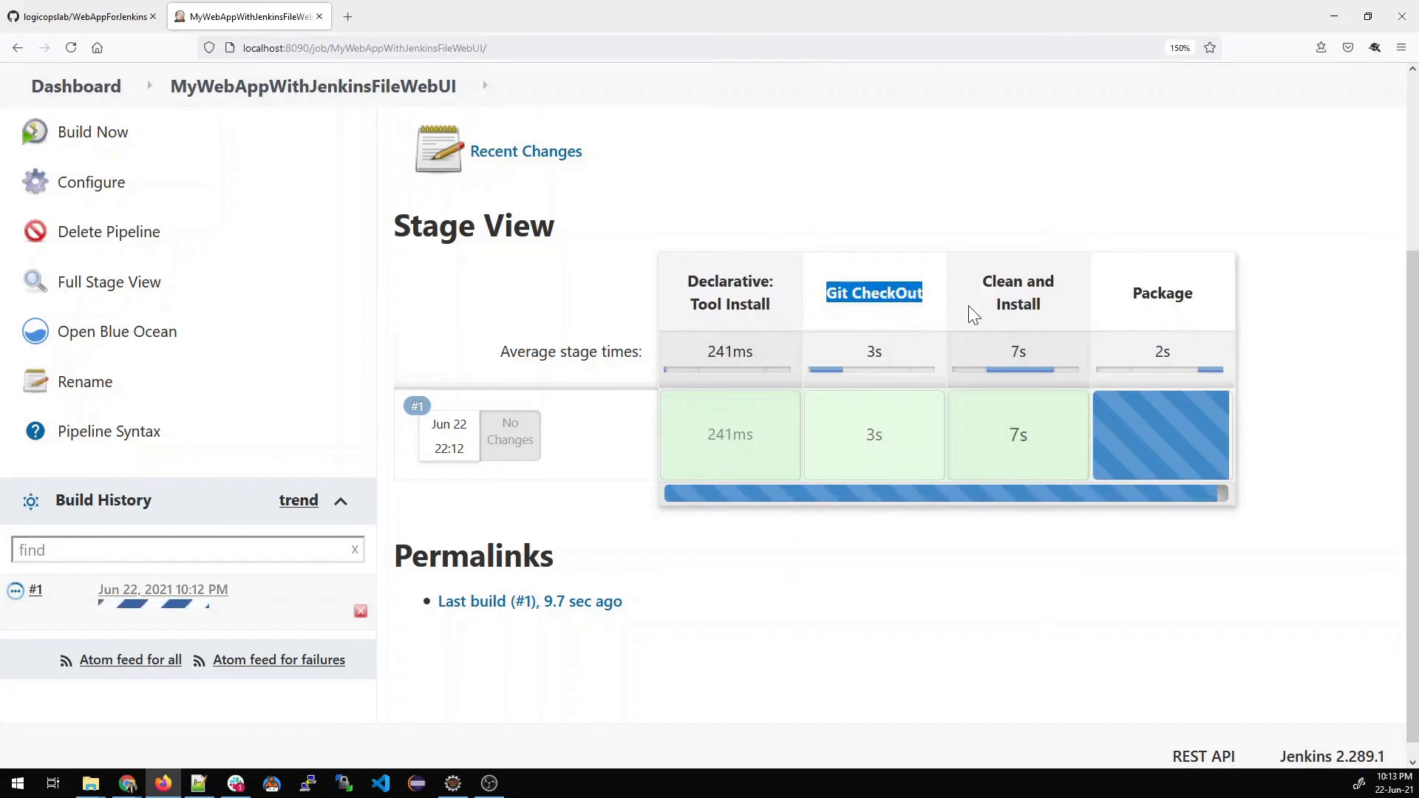
pyautogui.moveTo(1050, 314); pyautogui.dragTo(977, 283)
pyautogui.click(1116, 329)
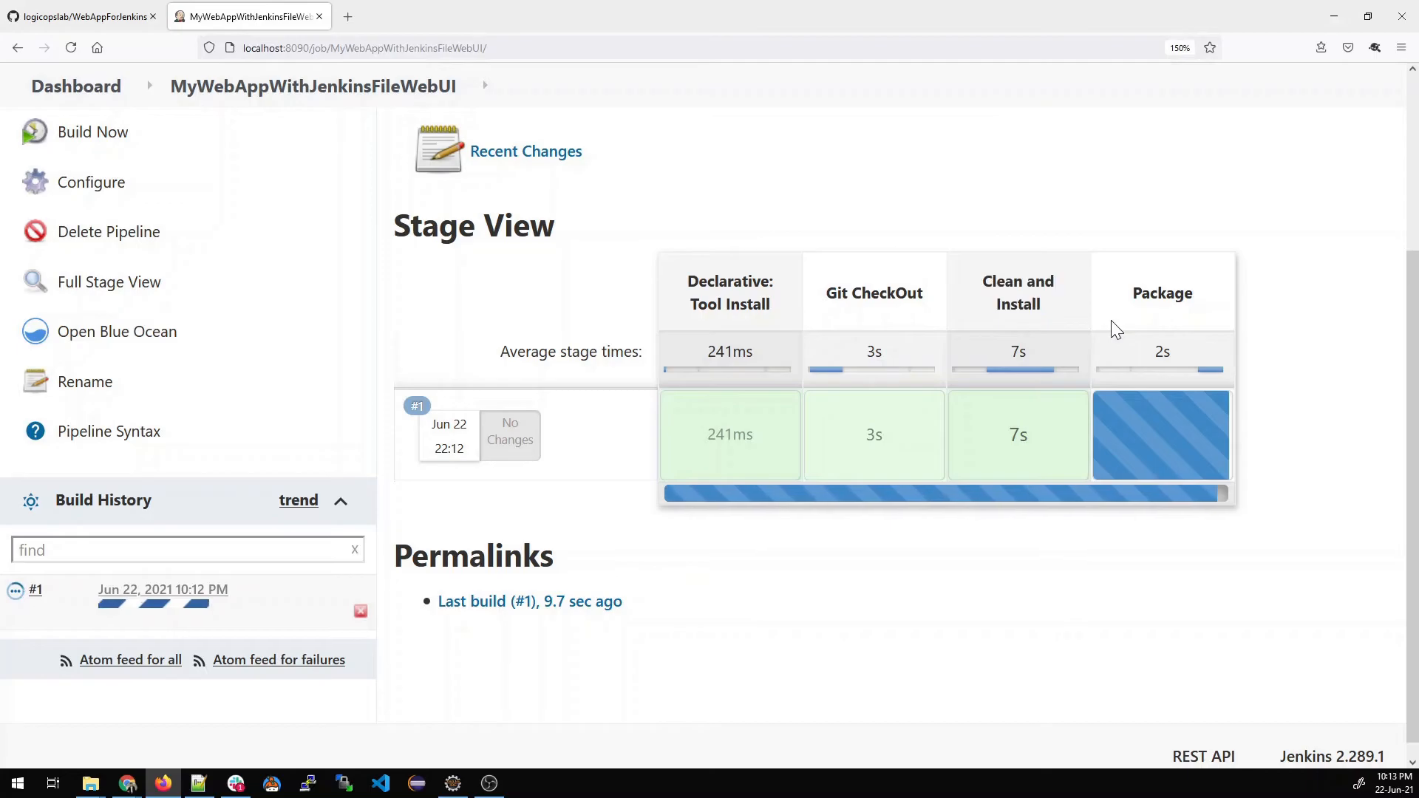
pyautogui.moveTo(1200, 297); pyautogui.dragTo(1141, 297)
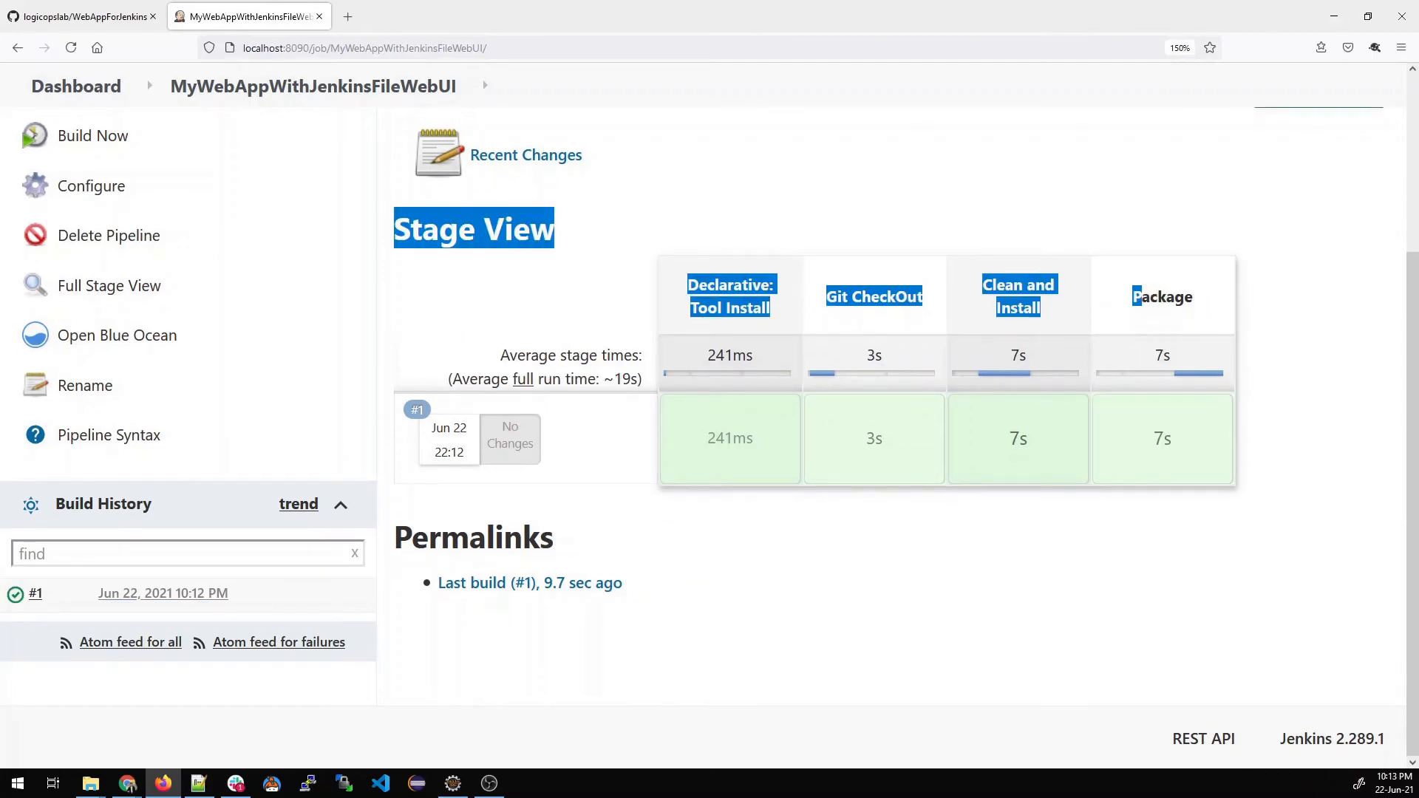
pyautogui.click(1157, 323)
pyautogui.moveTo(1163, 440)
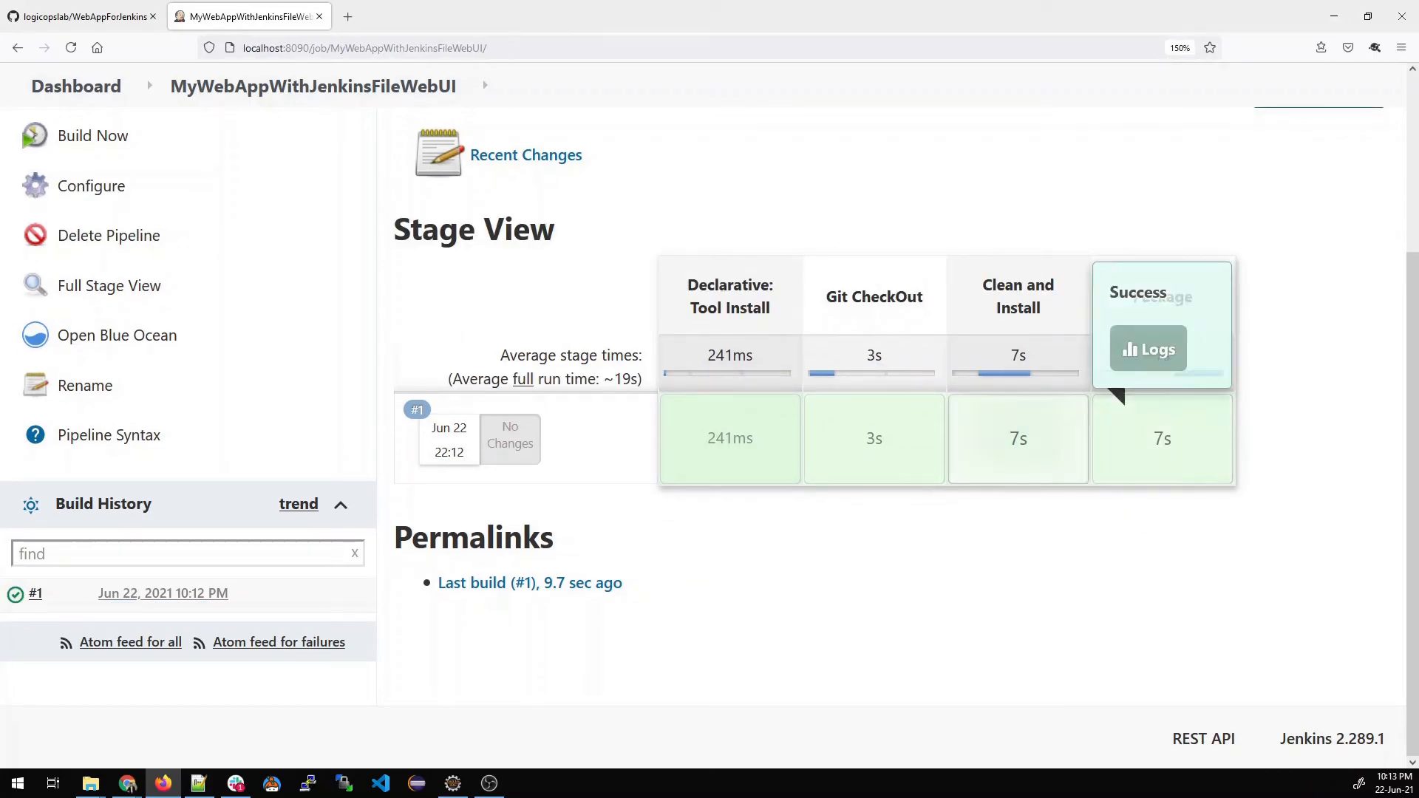
pyautogui.scroll(3, 117, 317)
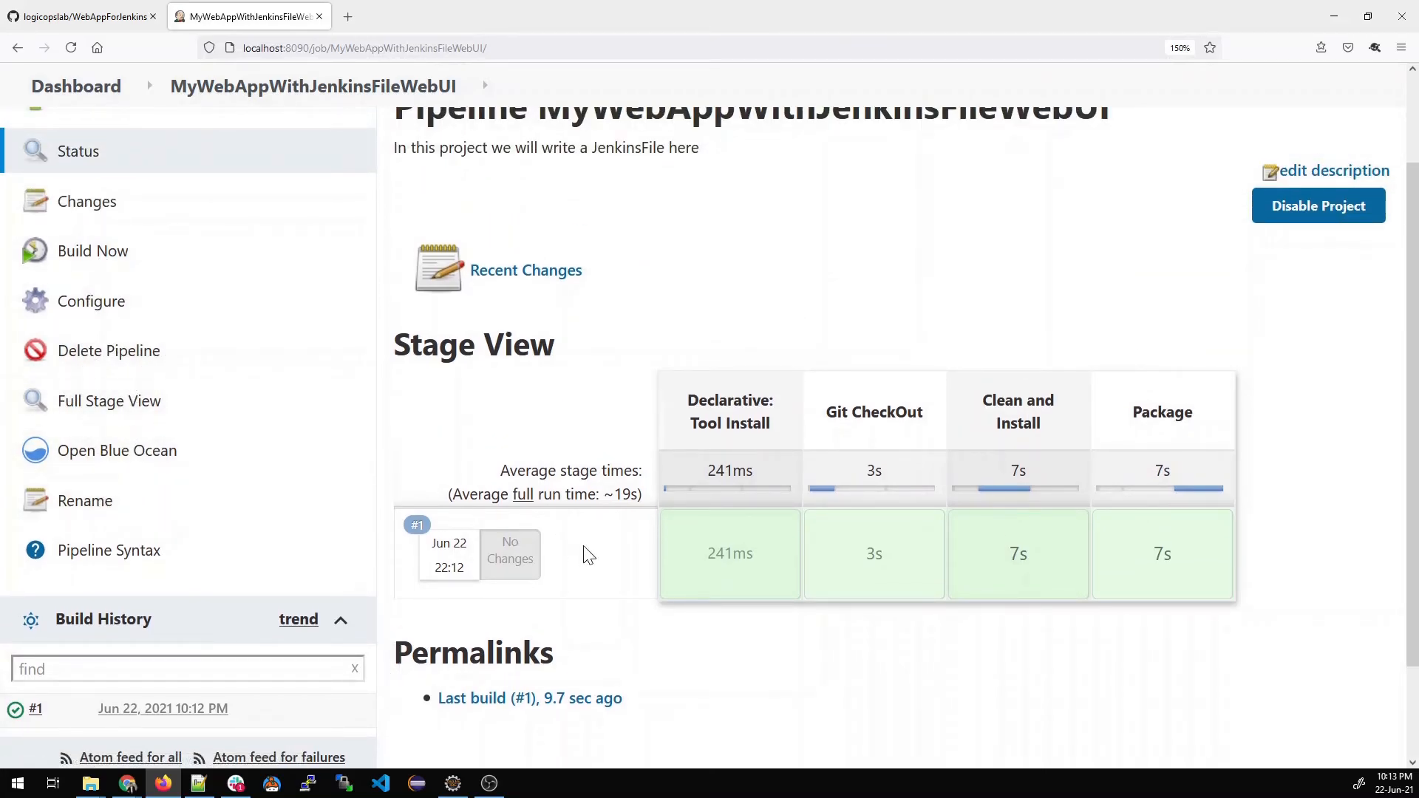
# Open the console output of MyWebAppWithJenkinsFileWebUI build #1 and read through to the end of the log.
pyautogui.scroll(-3, 590, 556)
pyautogui.click(216, 592)
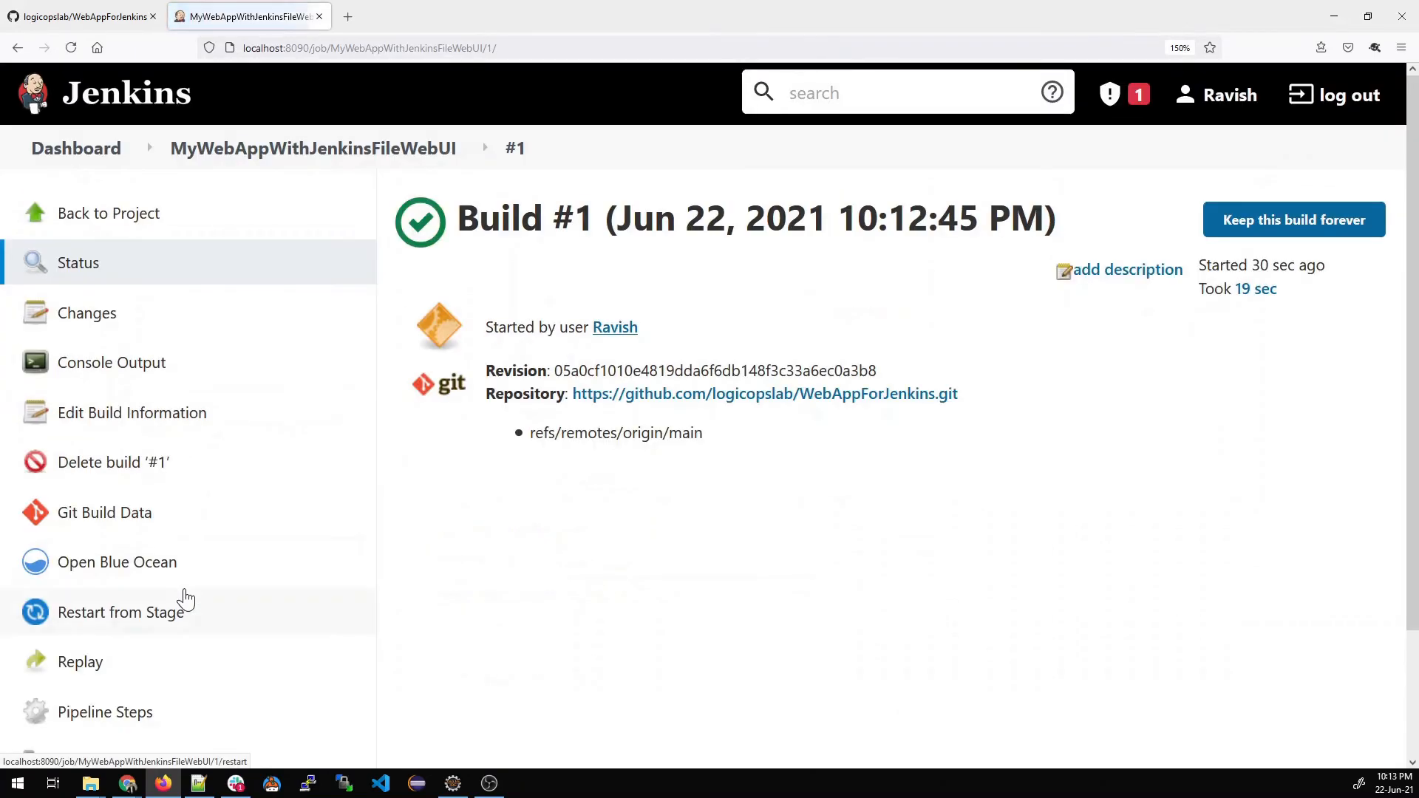
pyautogui.click(120, 363)
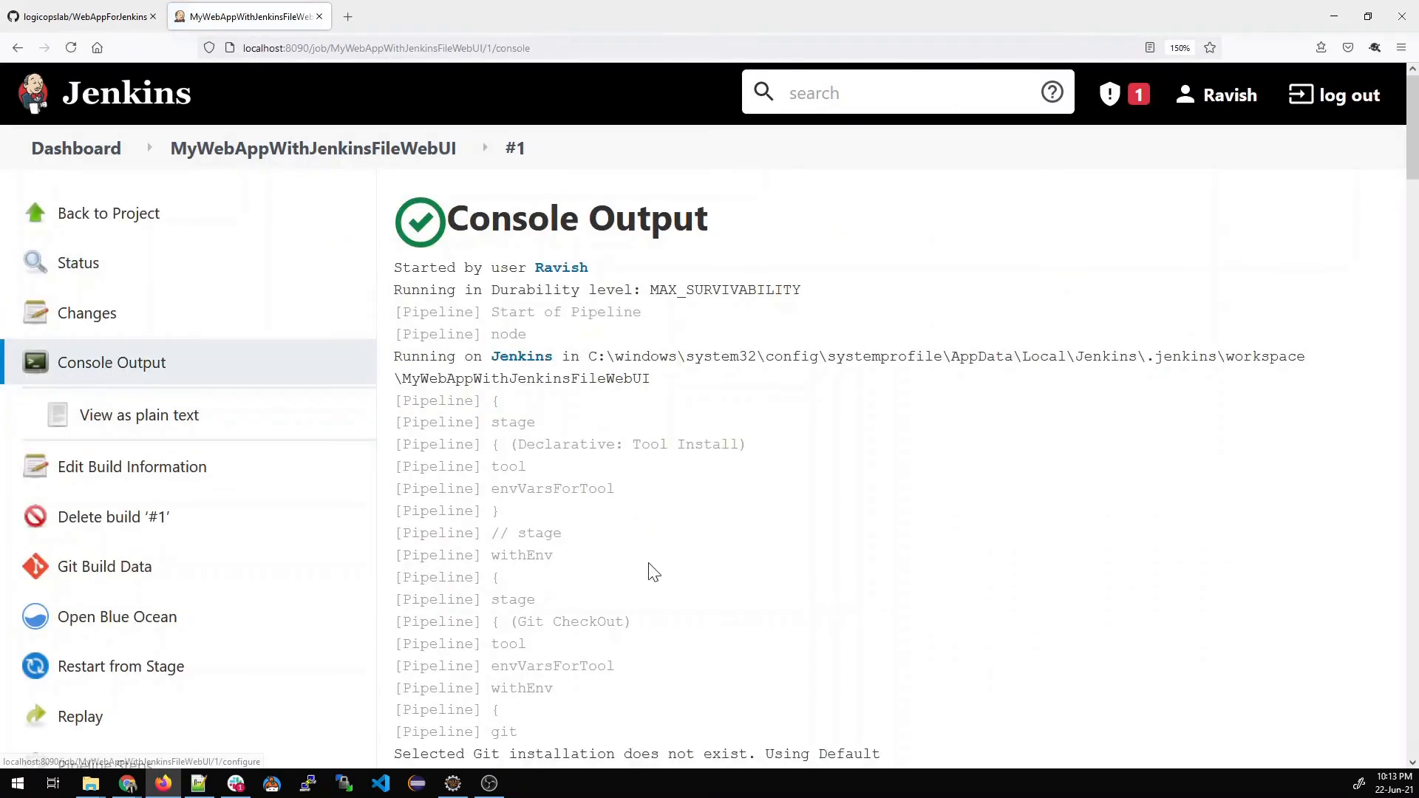
pyautogui.scroll(-6, 649, 570)
pyautogui.scroll(-20, 649, 577)
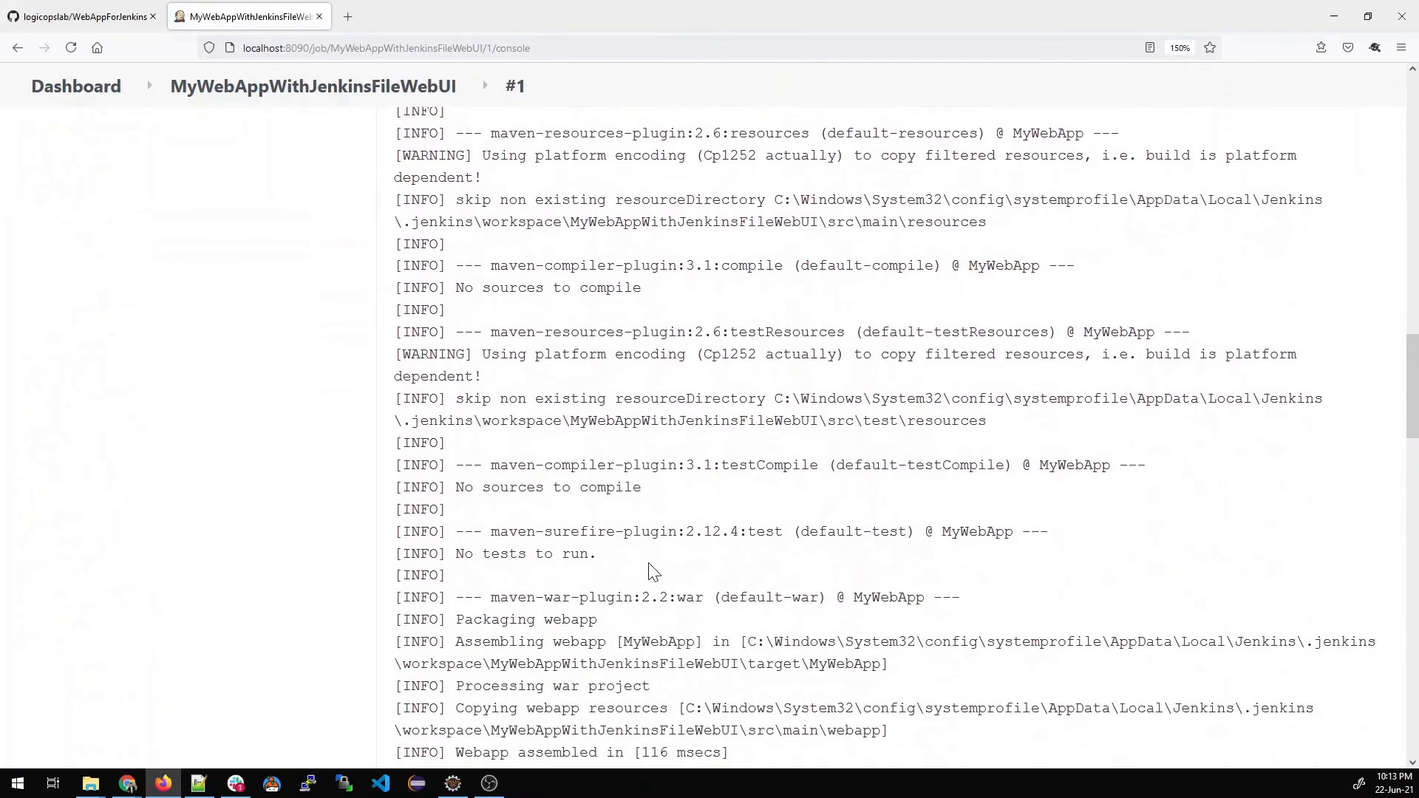
pyautogui.scroll(-15, 651, 571)
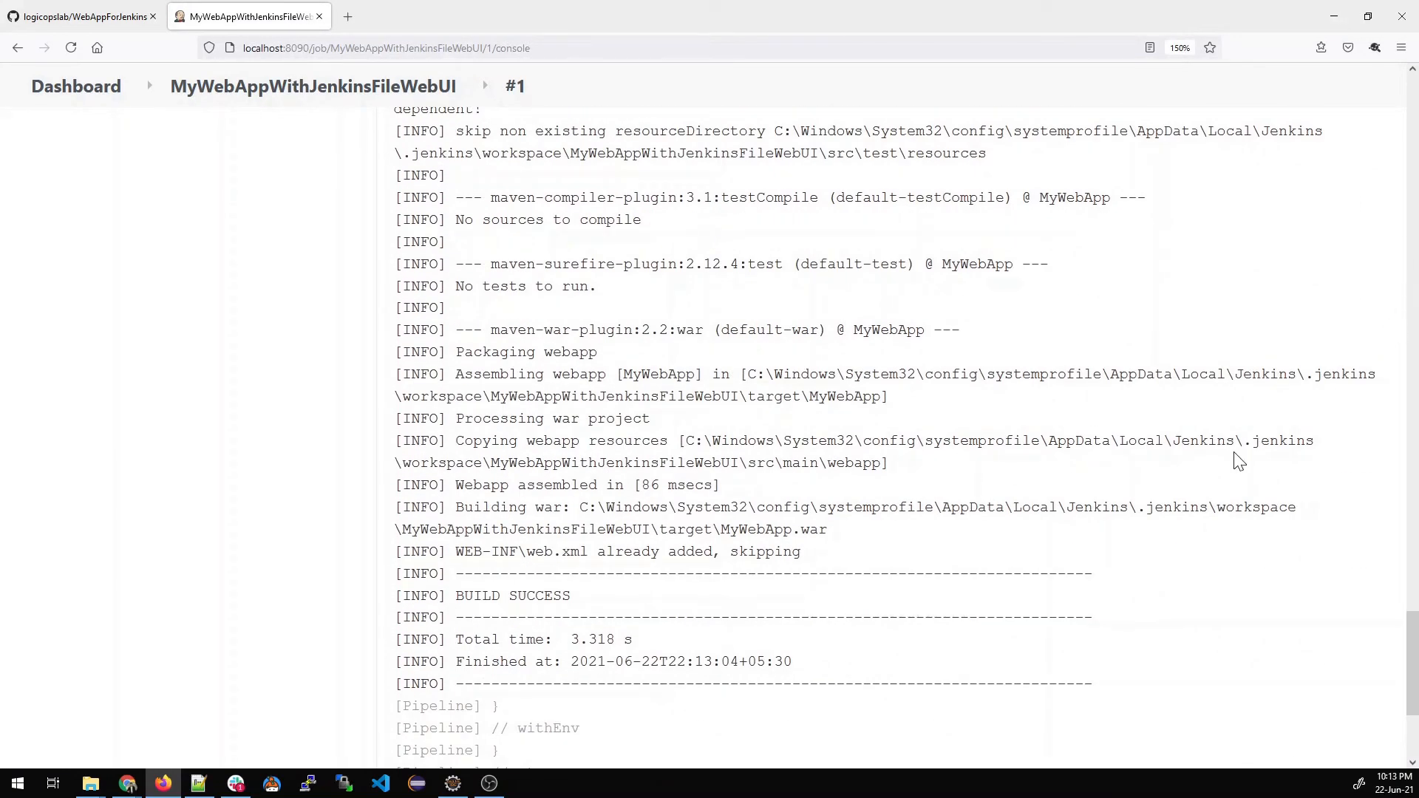
pyautogui.scroll(-3, 1239, 464)
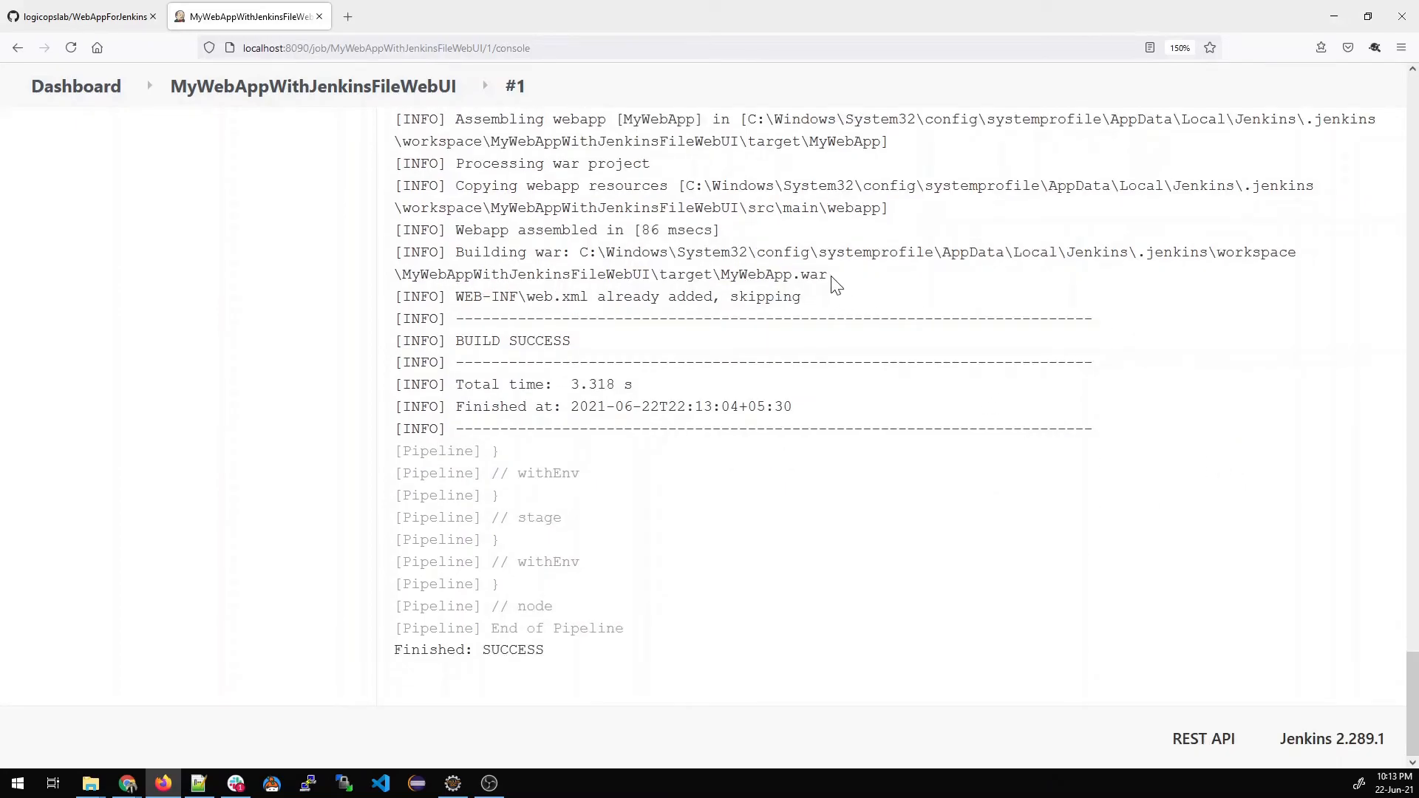
# Copy the target folder path, without the file name MyWebApp.war, from the "Building war" line of the console output.
pyautogui.moveTo(832, 278); pyautogui.dragTo(739, 275)
pyautogui.click(864, 510)
pyautogui.moveTo(712, 275); pyautogui.dragTo(579, 253)
pyautogui.rightClick(601, 252)
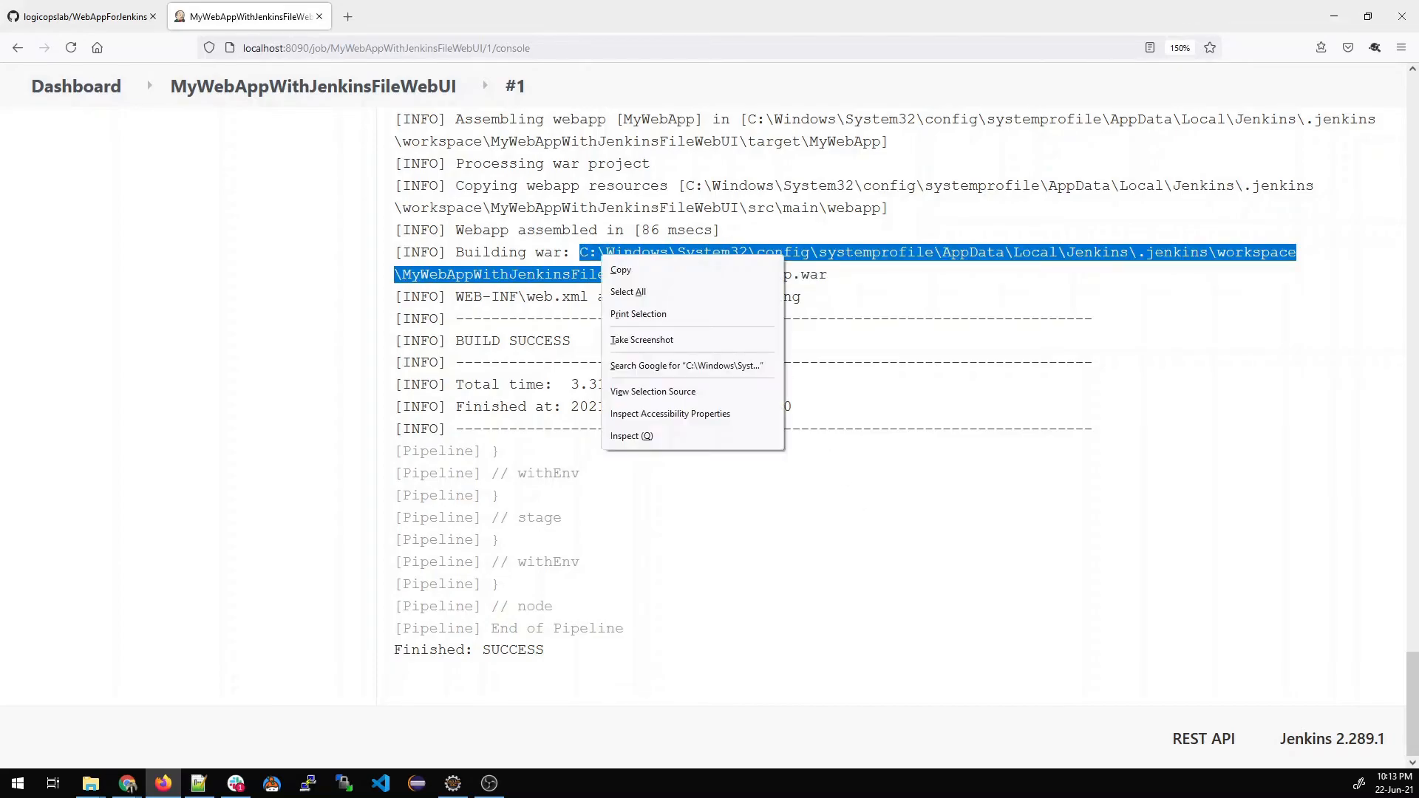
pyautogui.click(620, 269)
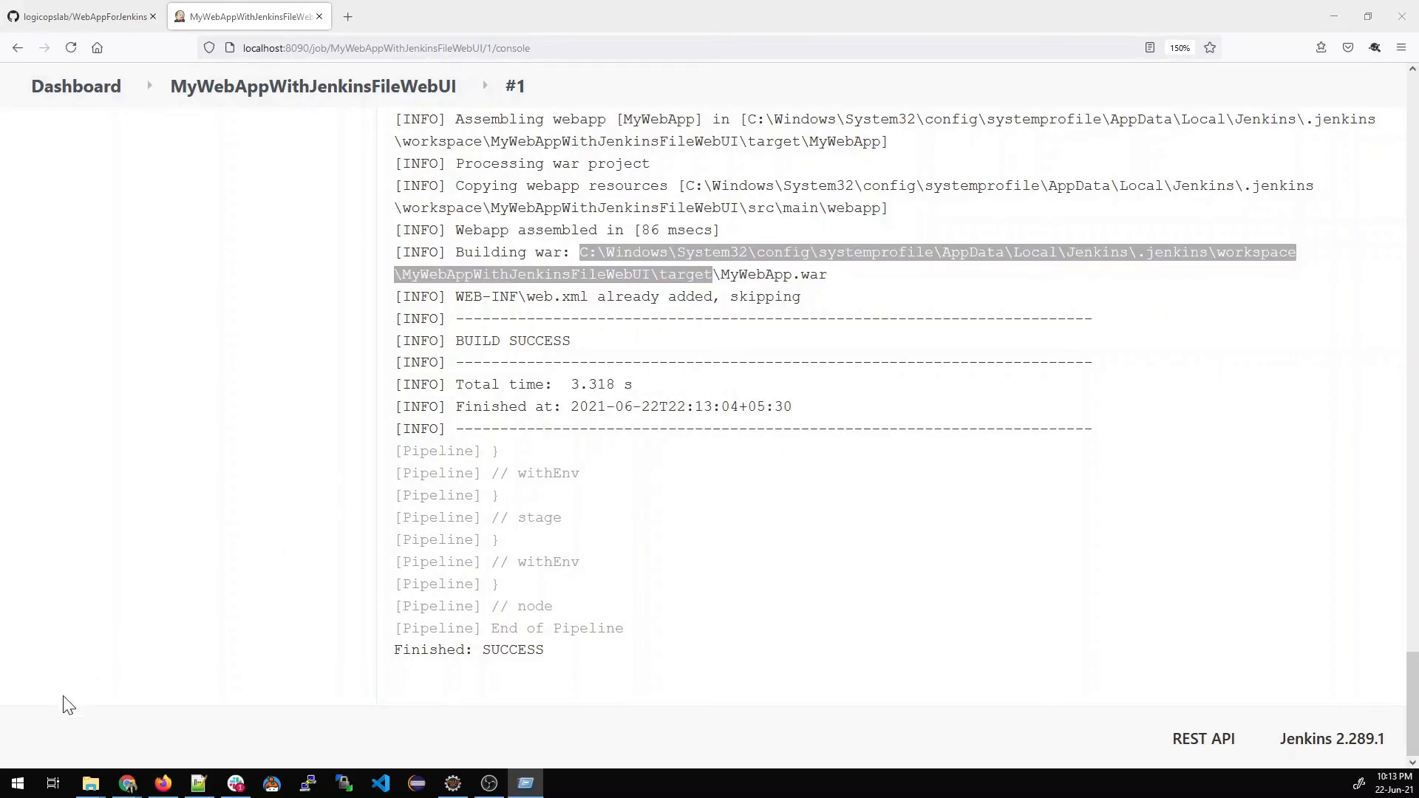
# Open the copied target folder path in File Explorer through the Windows Run dialog.
pyautogui.click(18, 783)
pyautogui.write('run')
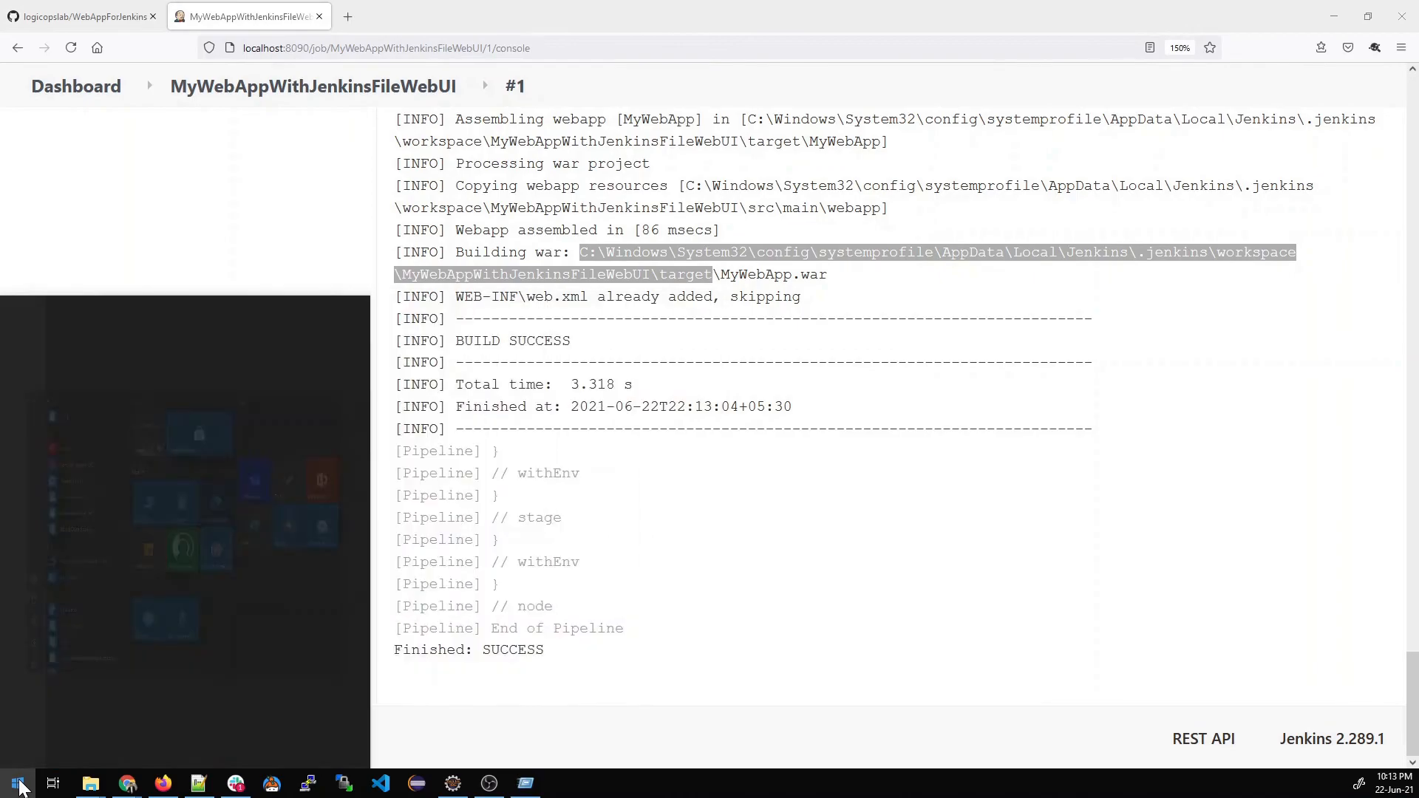
pyautogui.click(151, 392)
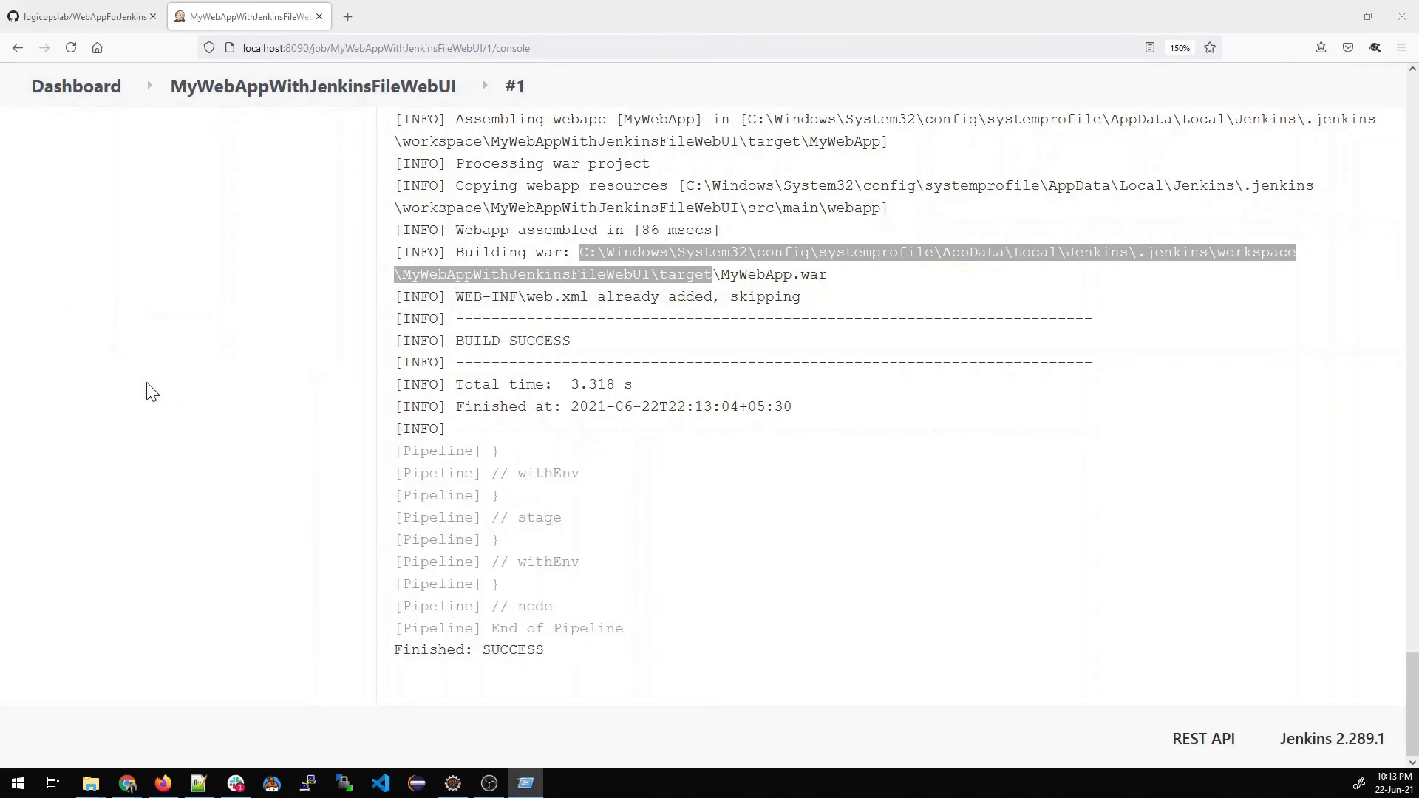
pyautogui.moveTo(290, 488); pyautogui.dragTo(566, 347)
pyautogui.click(539, 419)
pyautogui.hotkey('ctrl', 'a')
pyautogui.hotkey('ctrl', 'v')
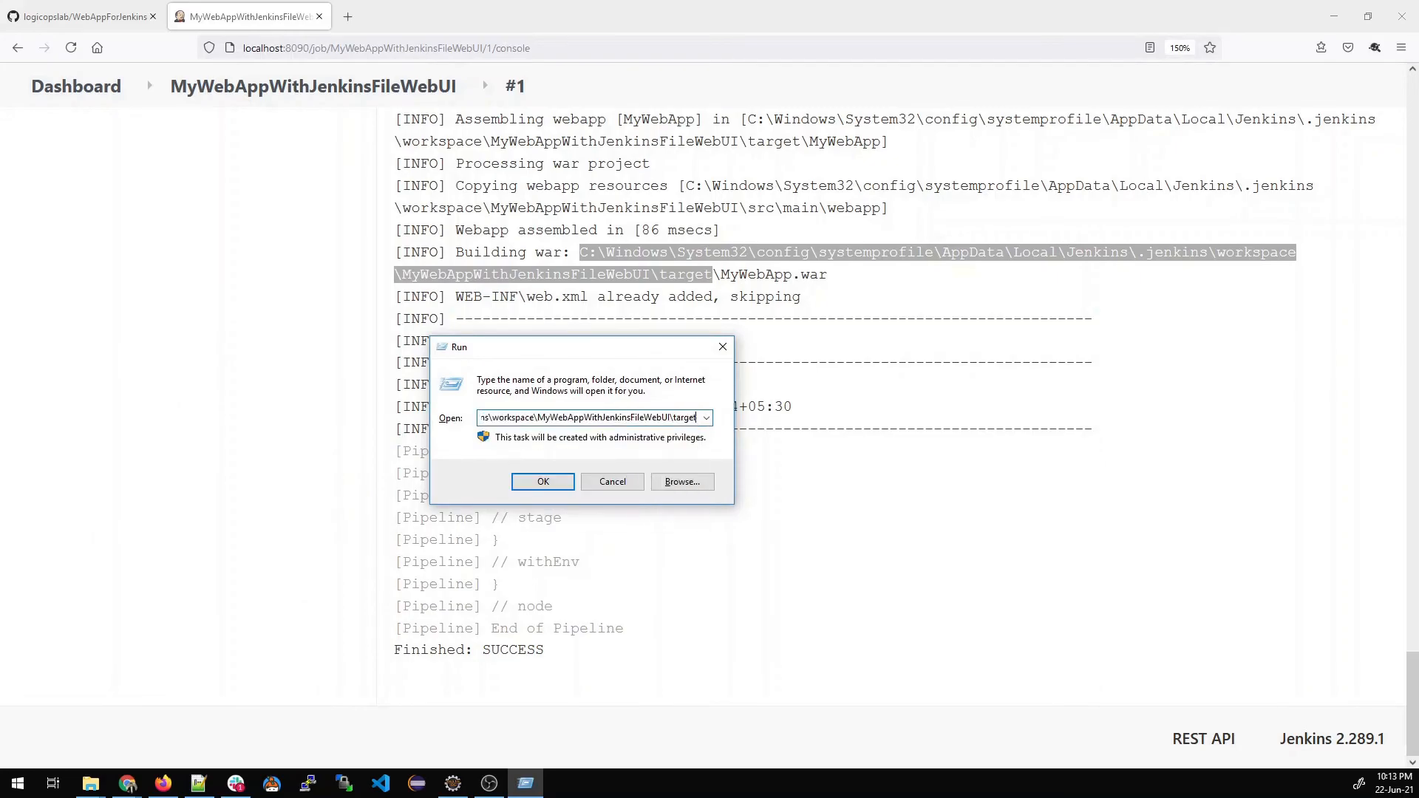
pyautogui.press('Return')
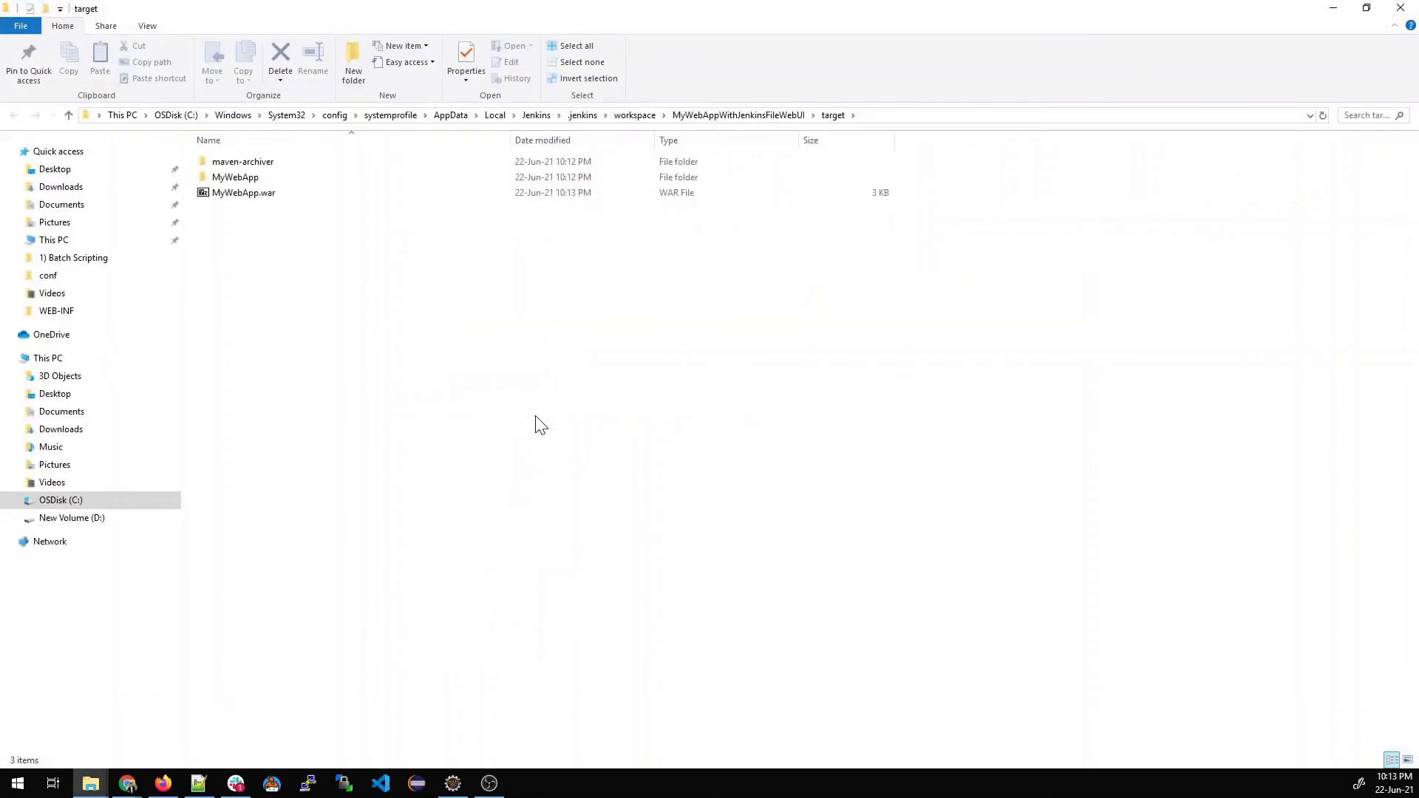
# Display the target folder's contents as large icons to inspect MyWebApp.war, and minimize the File Explorer window.
pyautogui.click(265, 198)
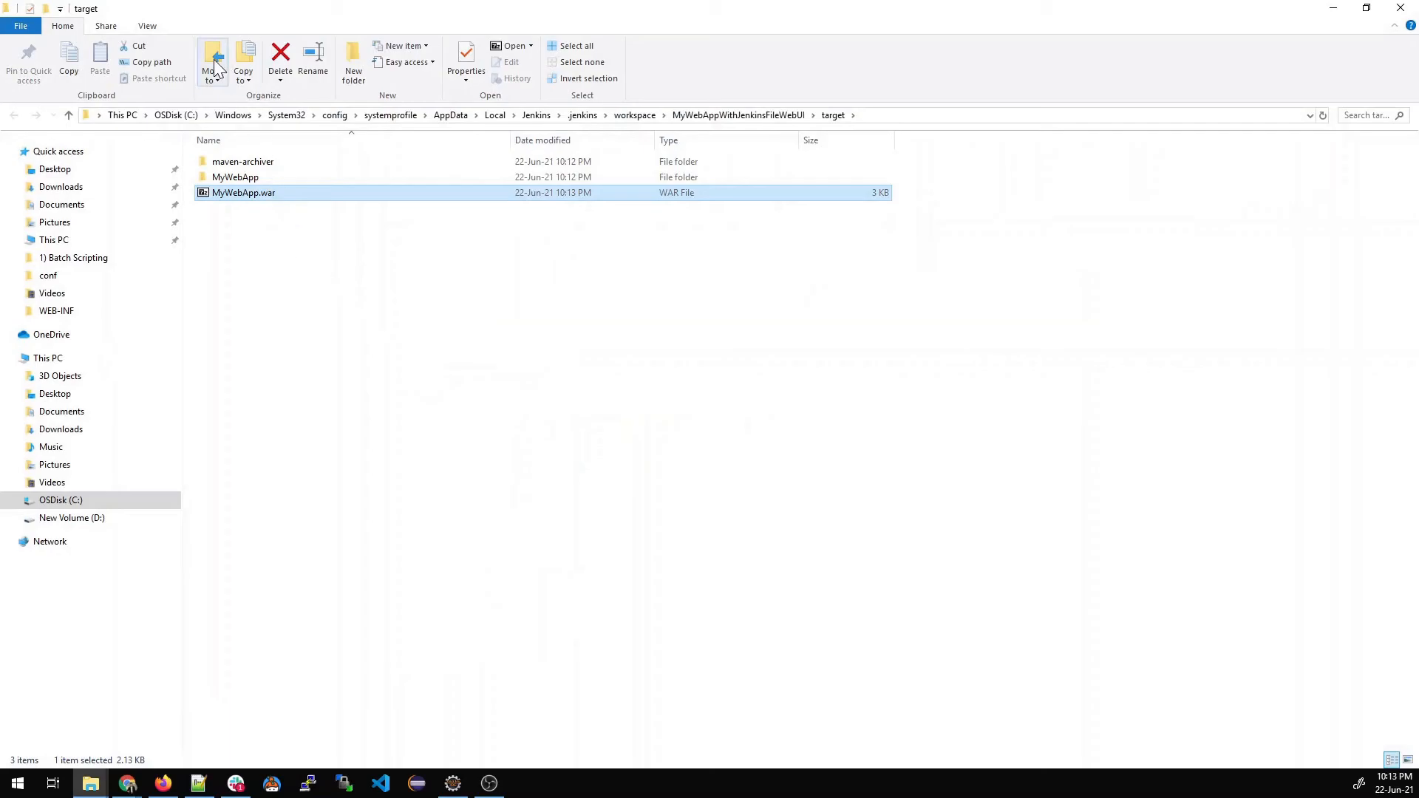
pyautogui.click(145, 27)
pyautogui.click(235, 48)
pyautogui.click(384, 383)
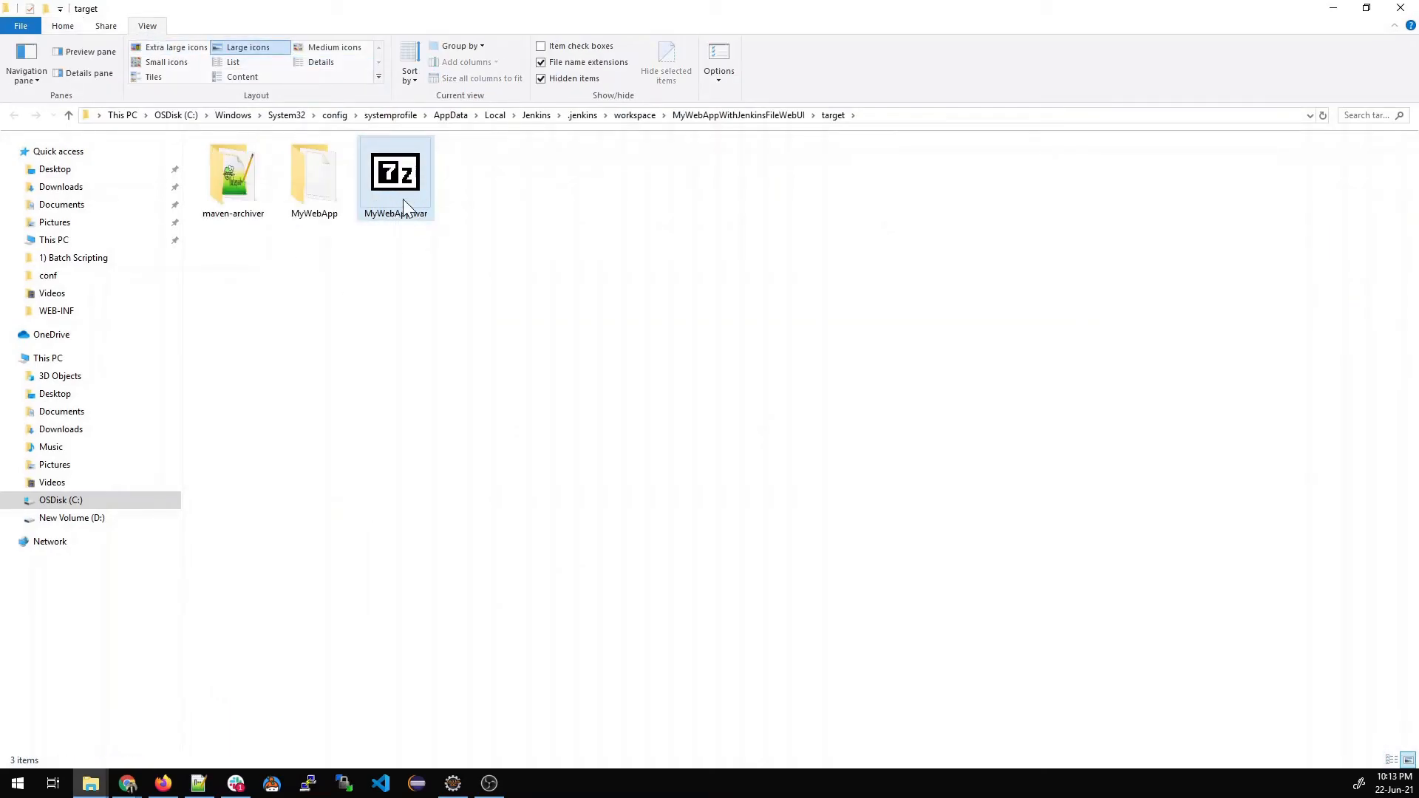
pyautogui.click(1335, 11)
# Return to the Jenkins dashboard and open the MyWebAppWithJenkinsFileOnline pipeline to review its stages and build history.
pyautogui.scroll(10, 527, 476)
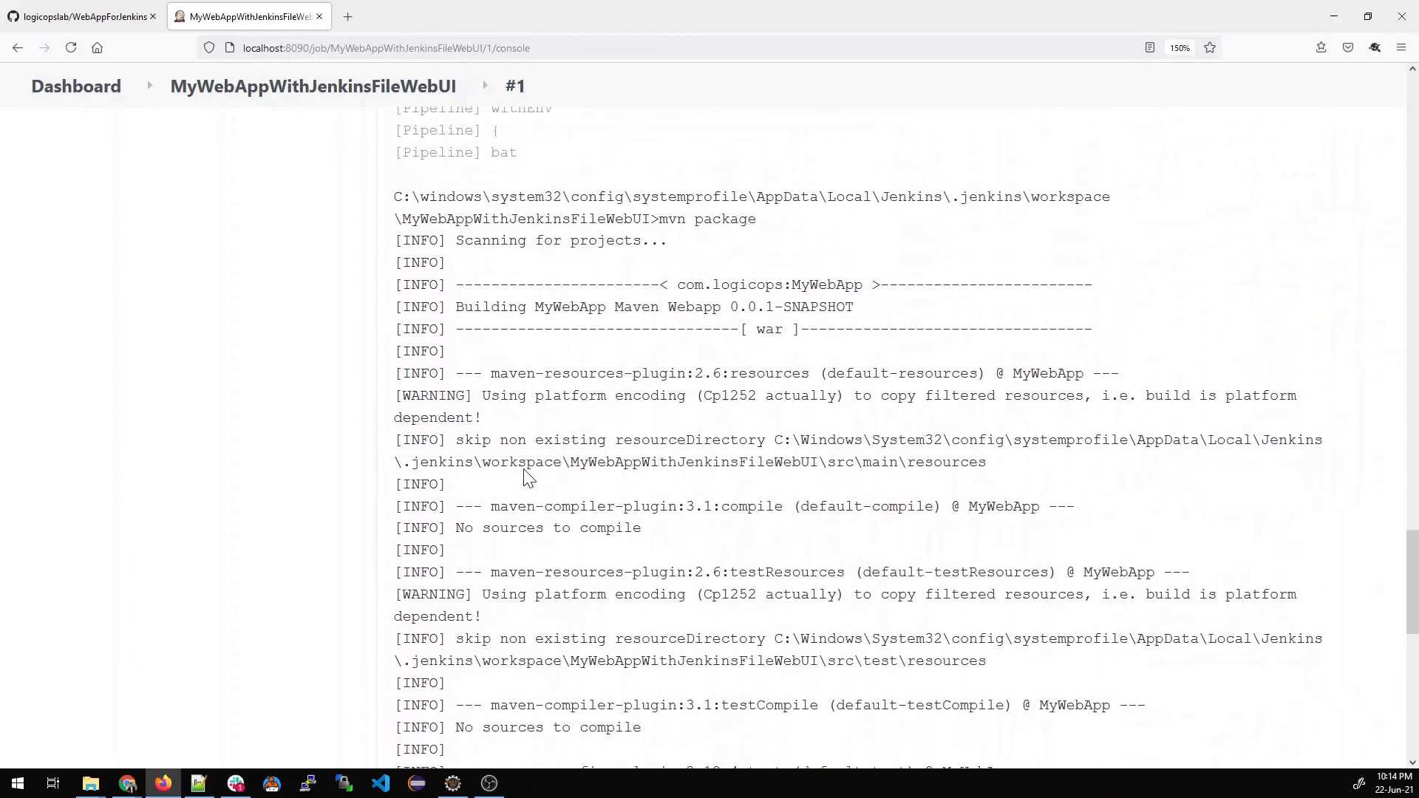
pyautogui.scroll(4, 527, 476)
pyautogui.click(111, 86)
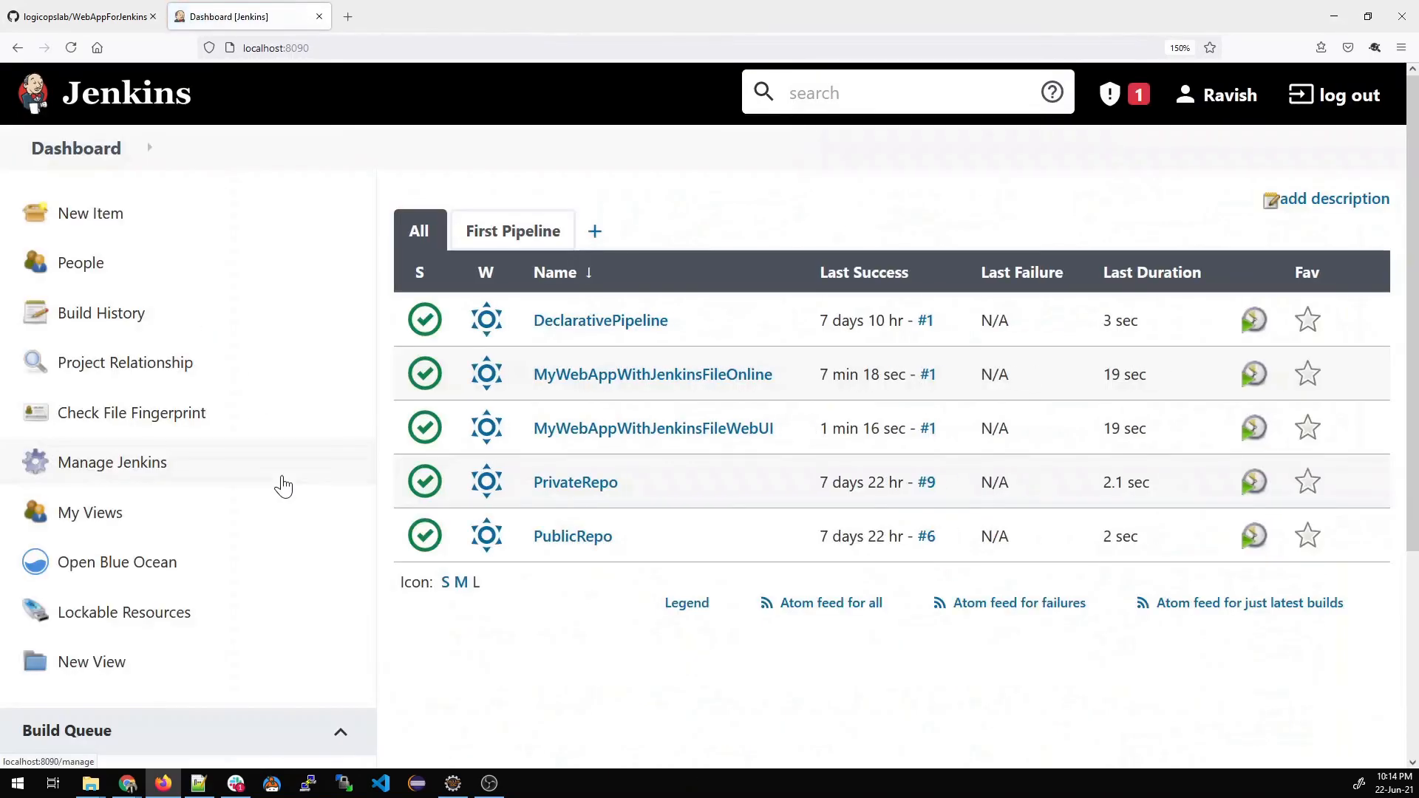
pyautogui.click(701, 375)
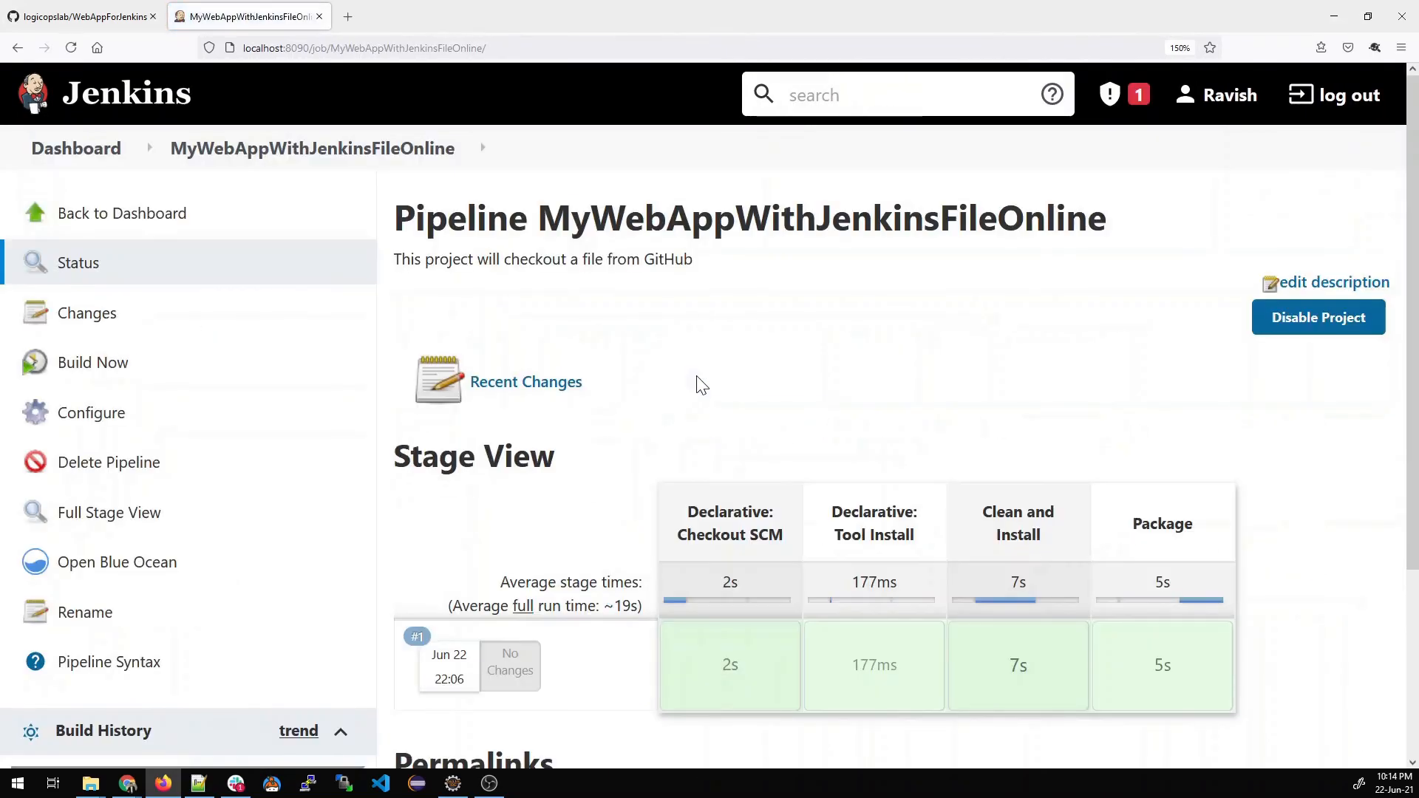
pyautogui.scroll(-3, 701, 385)
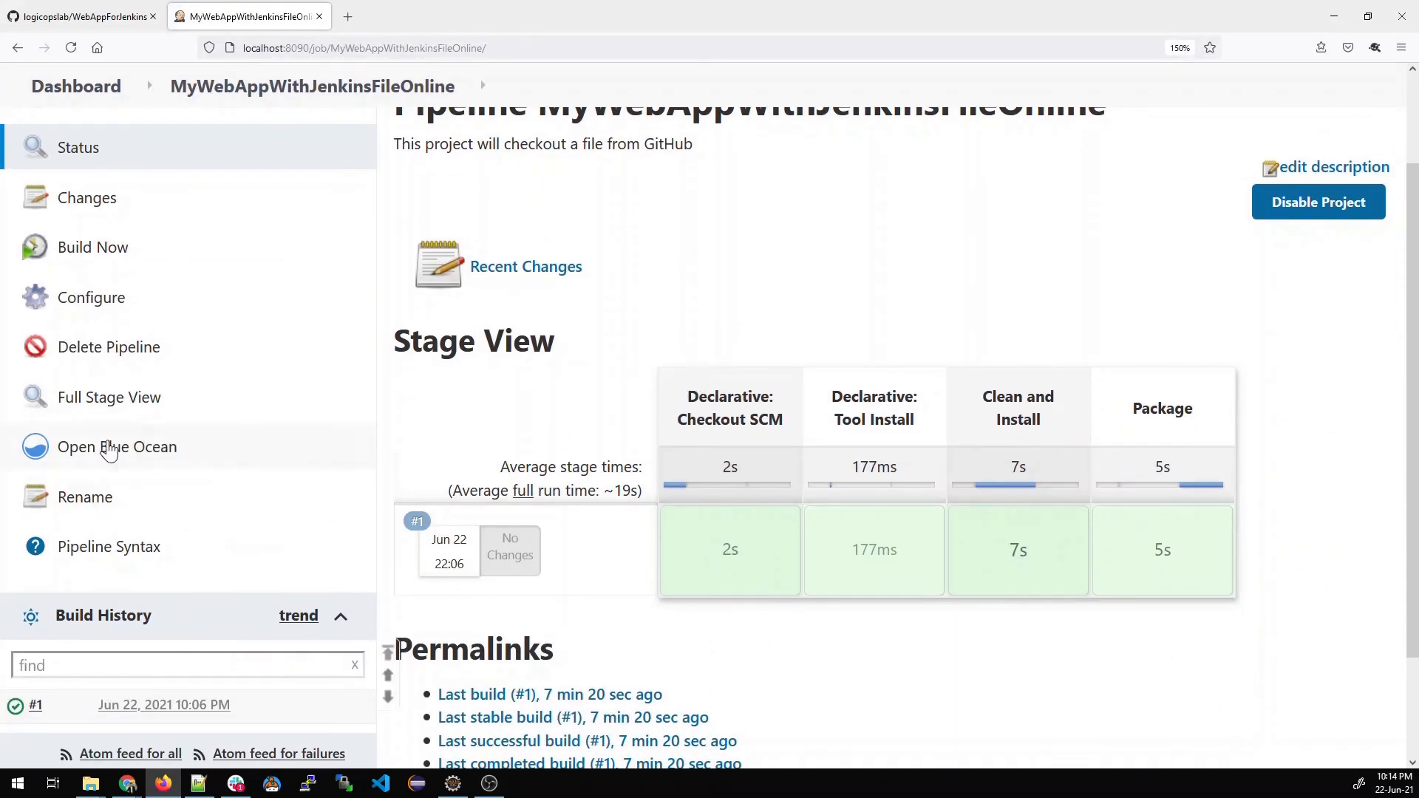
pyautogui.scroll(3, 98, 475)
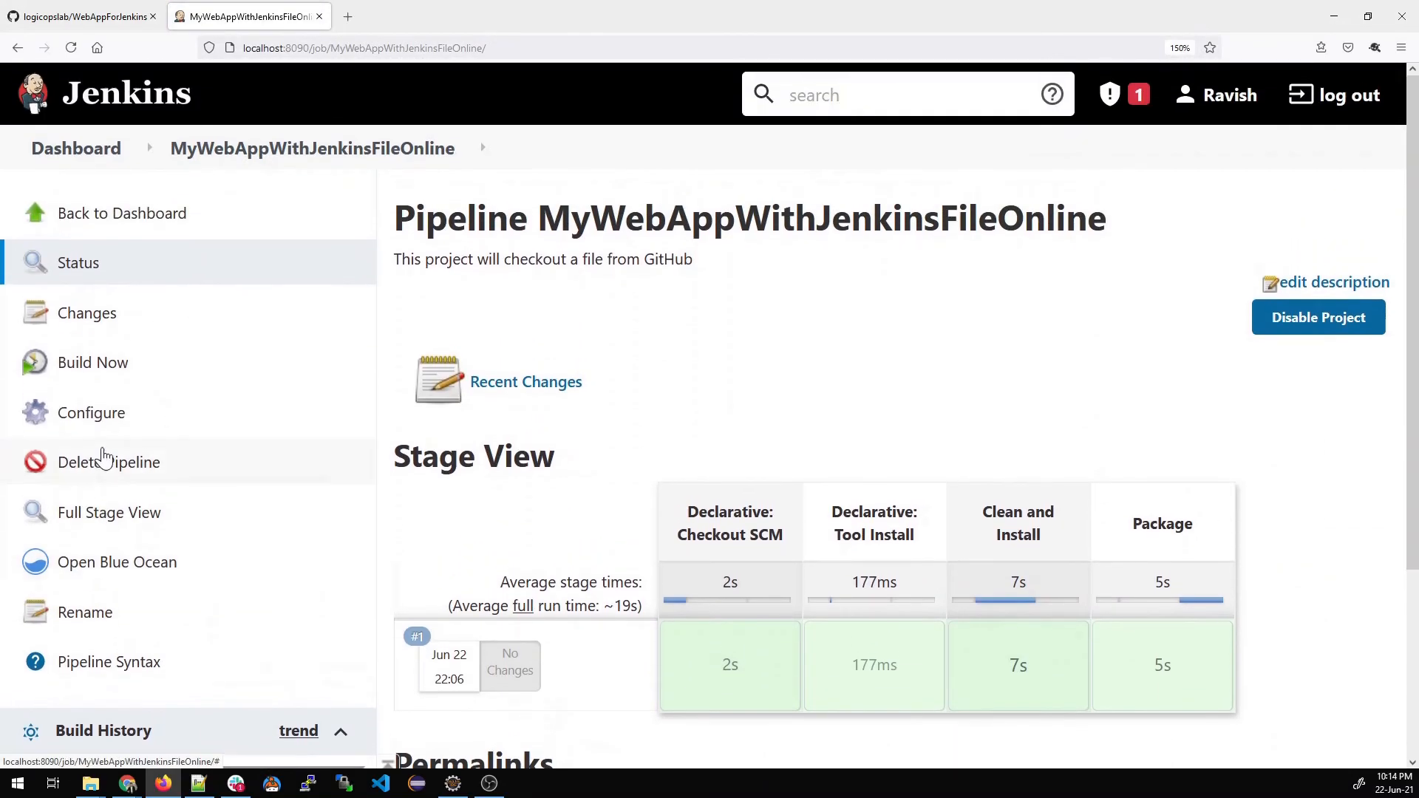
pyautogui.scroll(-6, 110, 515)
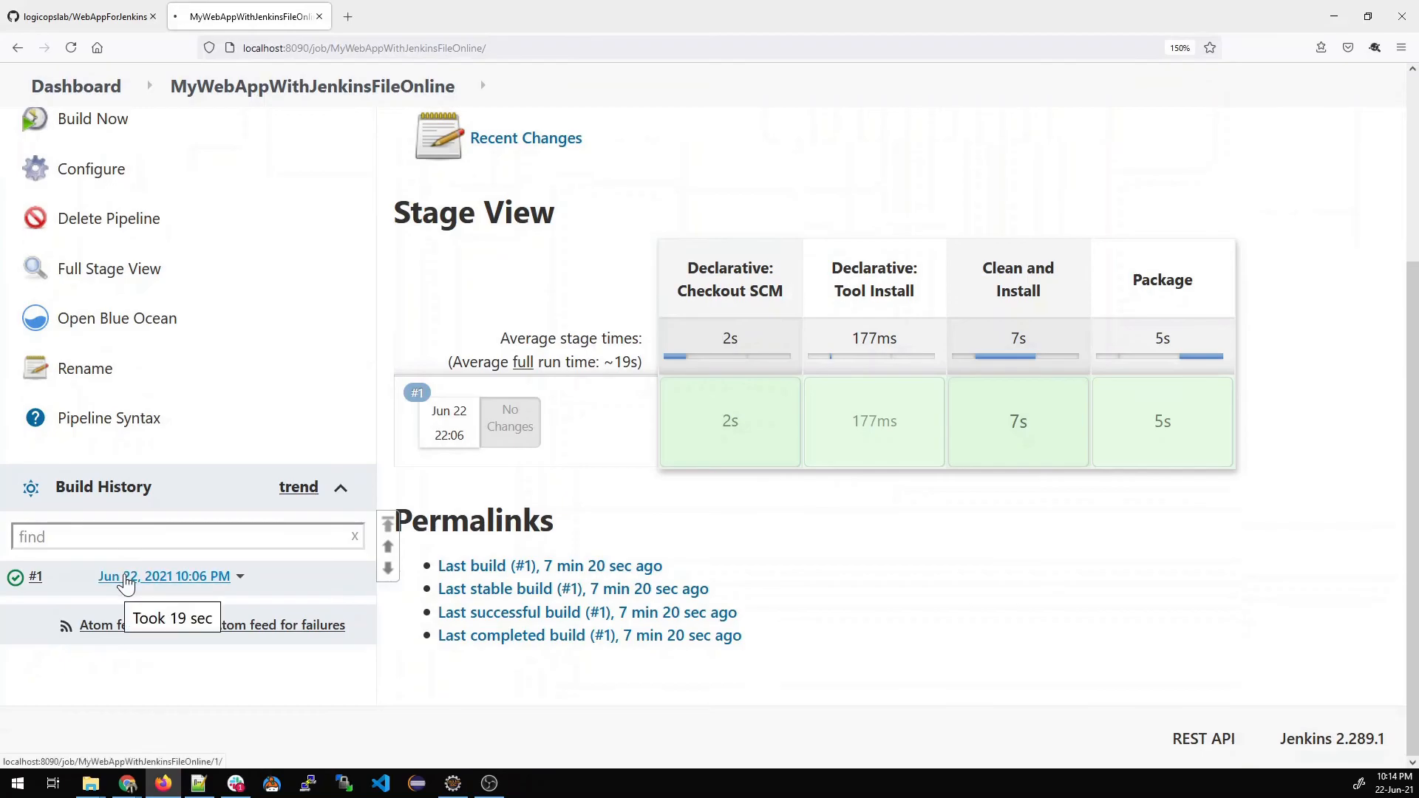
# Examine the console output of MyWebAppWithJenkinsFileOnline build #1 for the path of the generated MyWebApp.war.
pyautogui.click(124, 581)
pyautogui.click(111, 362)
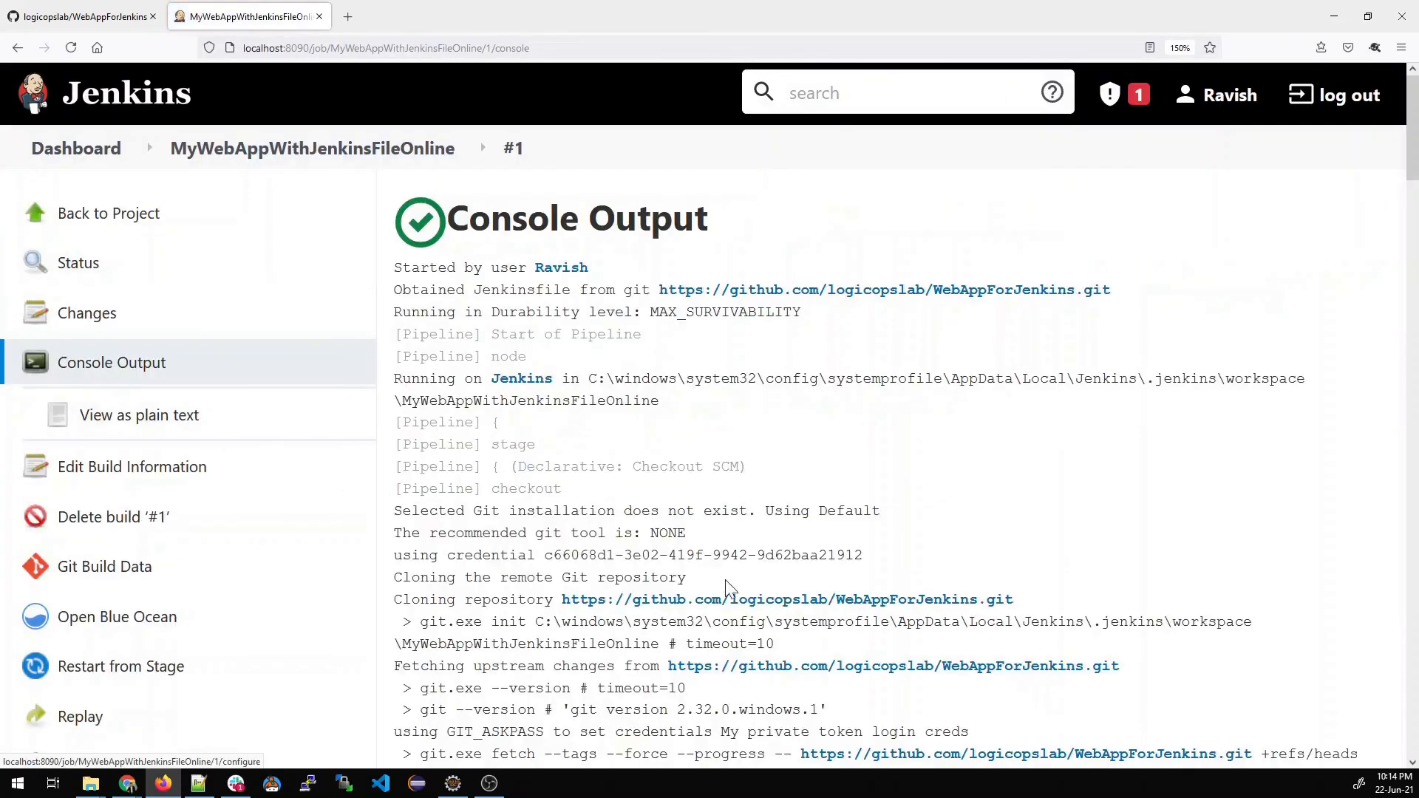
pyautogui.scroll(-5, 769, 608)
pyautogui.scroll(-5, 769, 608)
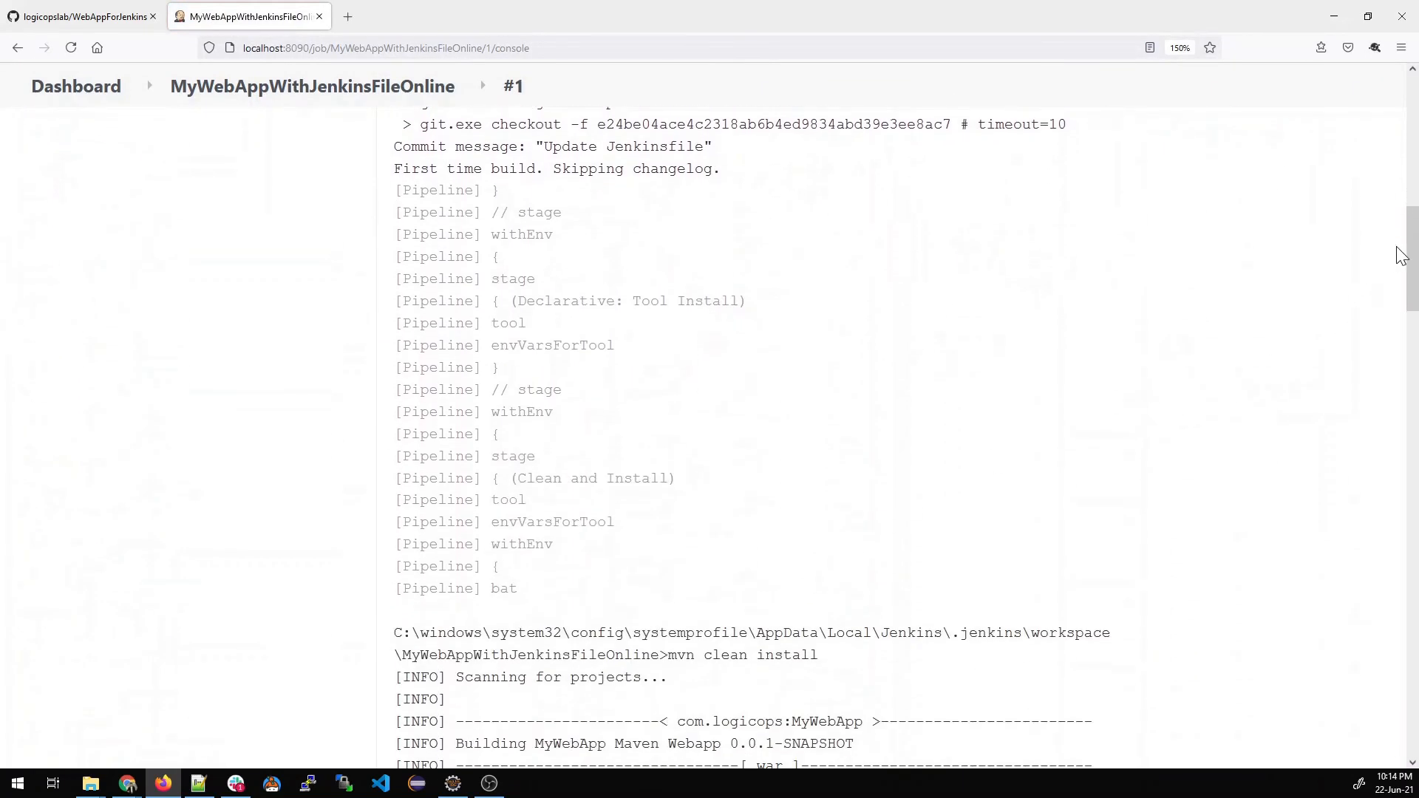
pyautogui.moveTo(1406, 245); pyautogui.dragTo(1417, 673)
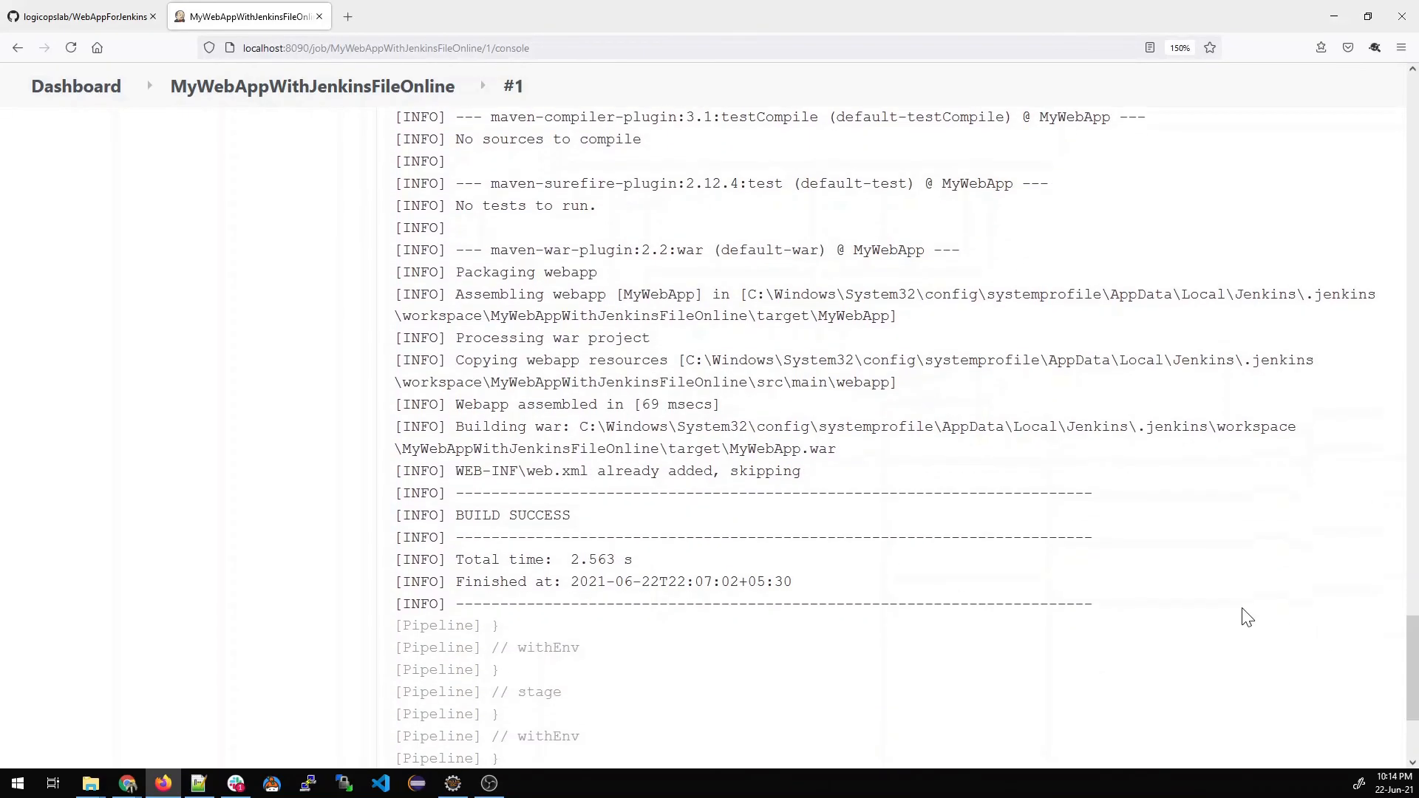
pyautogui.moveTo(838, 449); pyautogui.dragTo(731, 448)
pyautogui.moveTo(841, 449); pyautogui.dragTo(580, 427)
pyautogui.scroll(-3, 706, 650)
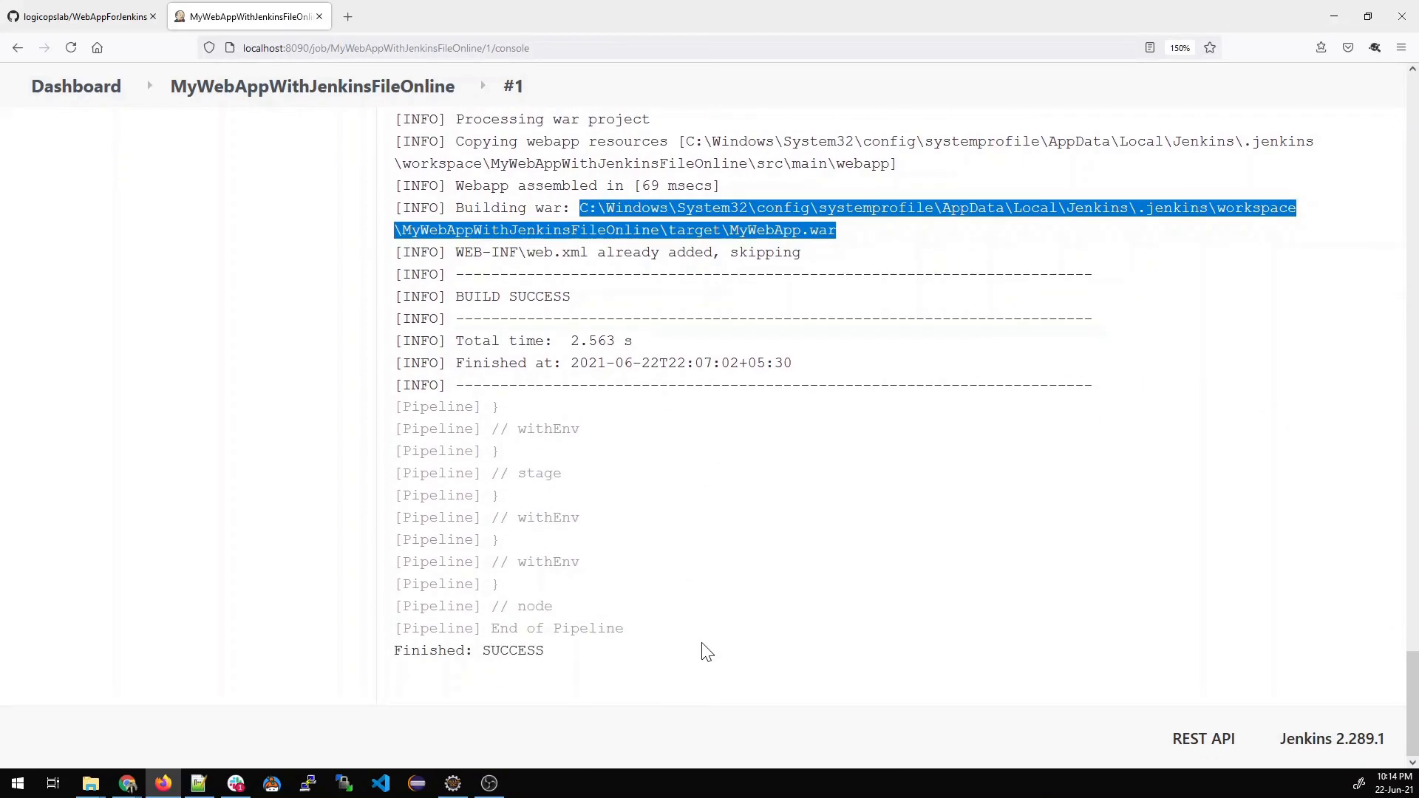
# Leave the build log through the MyWebAppWithJenkinsFileOnline project page and return to the Jenkins dashboard.
pyautogui.scroll(15, 706, 650)
pyautogui.click(319, 96)
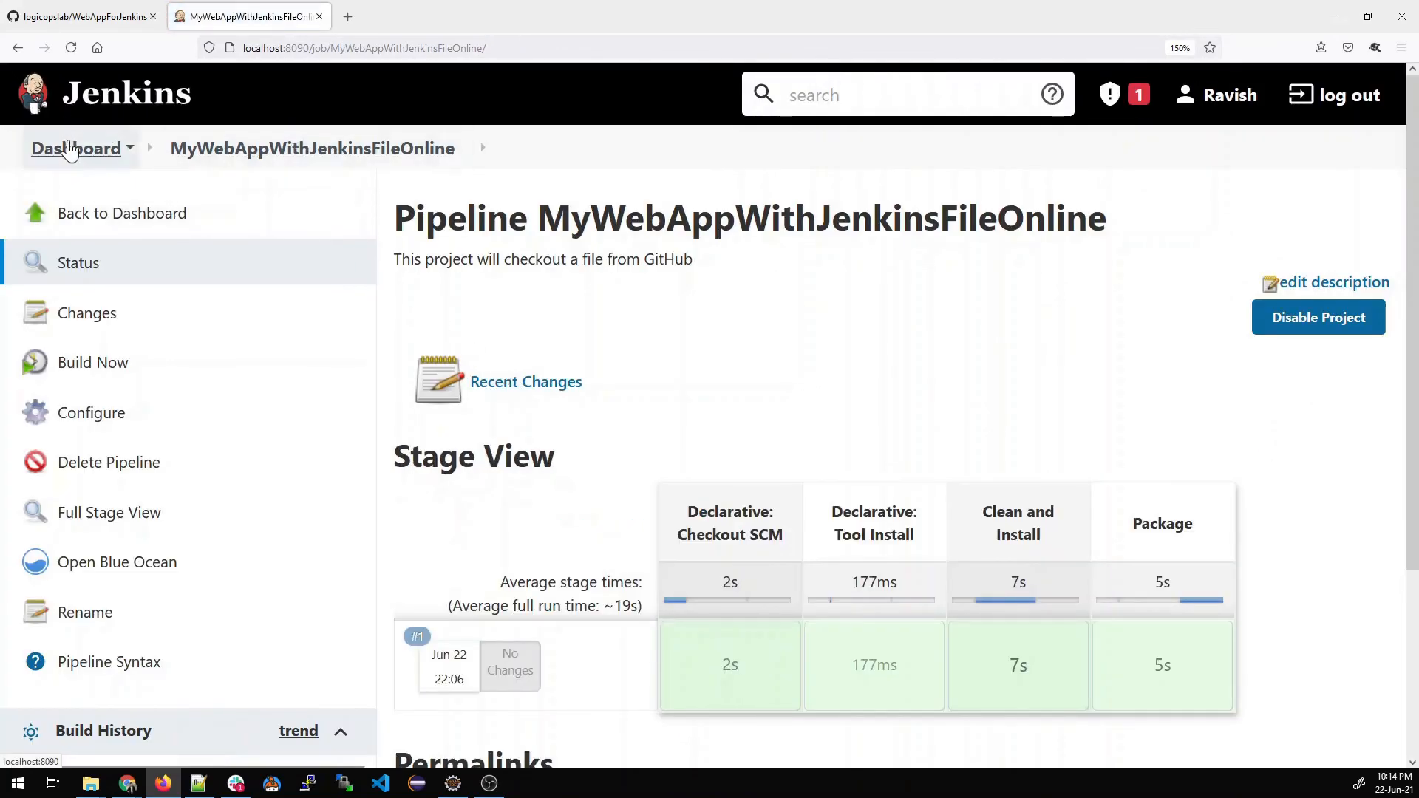
pyautogui.click(73, 153)
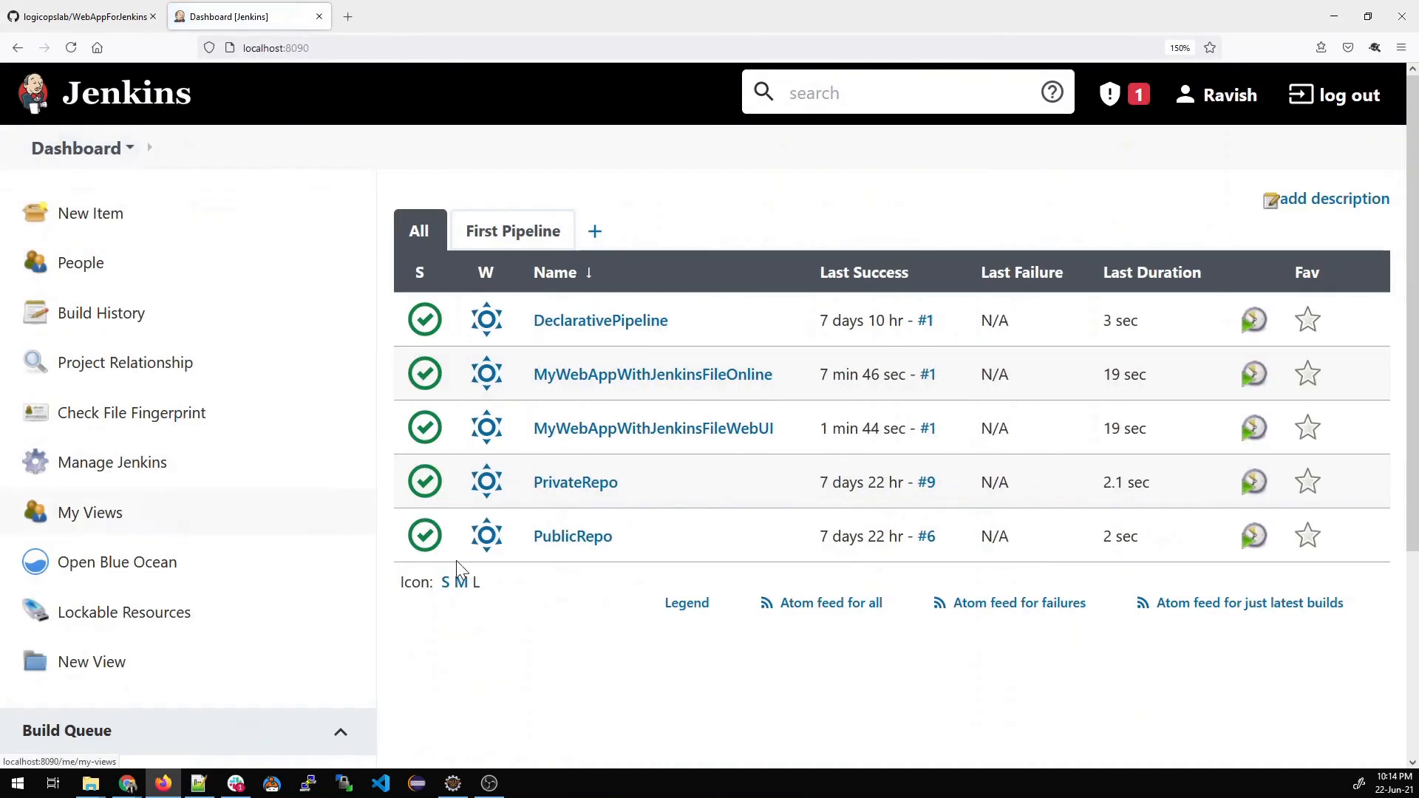